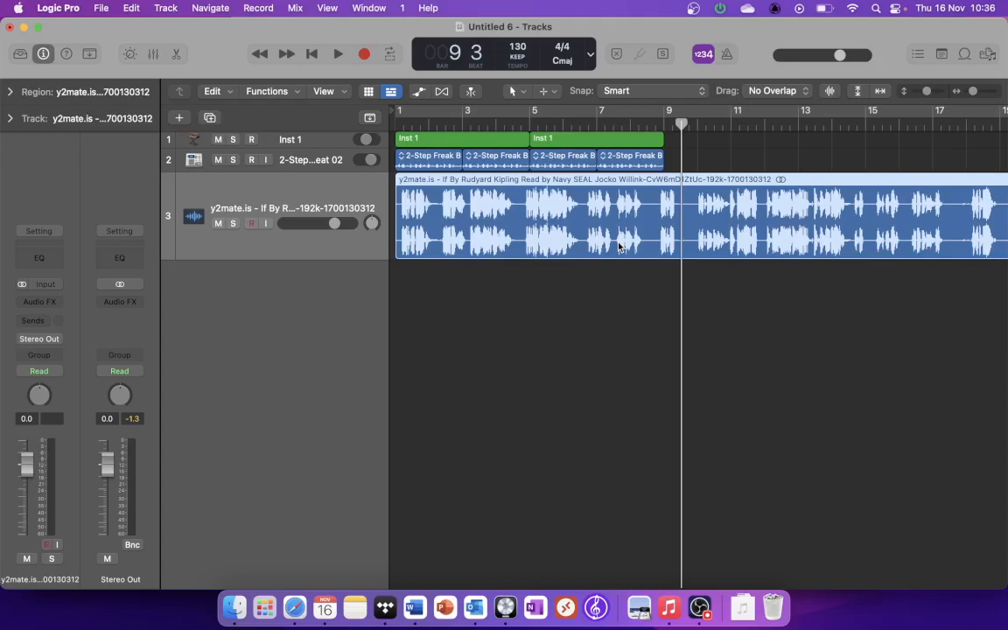
# Step: Play the arrangement from the start and lower the spoken-word track's volume to -7.0 dB
pyautogui.click(312, 56)
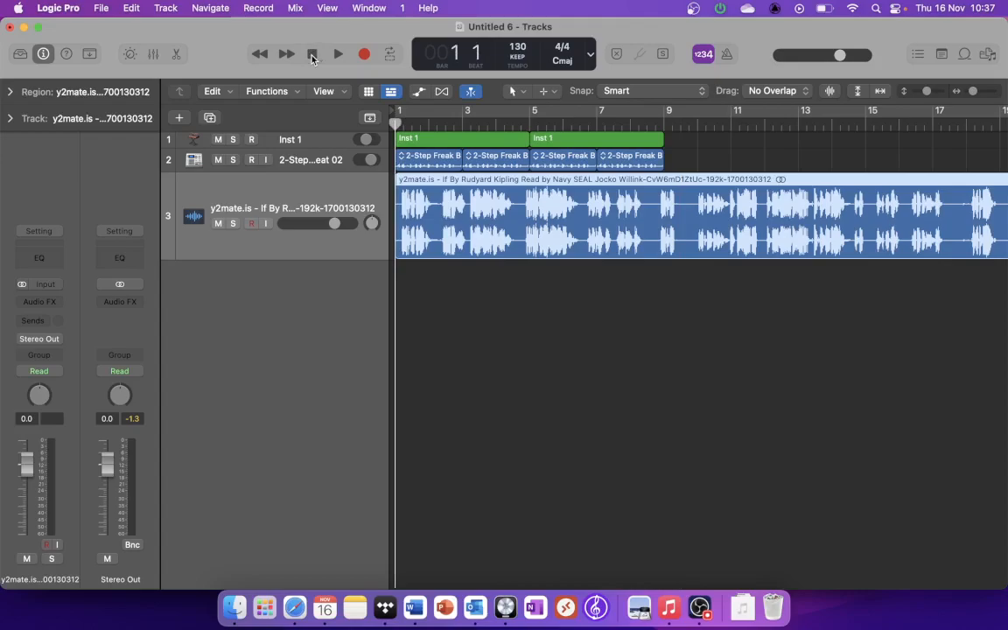
pyautogui.press('space')
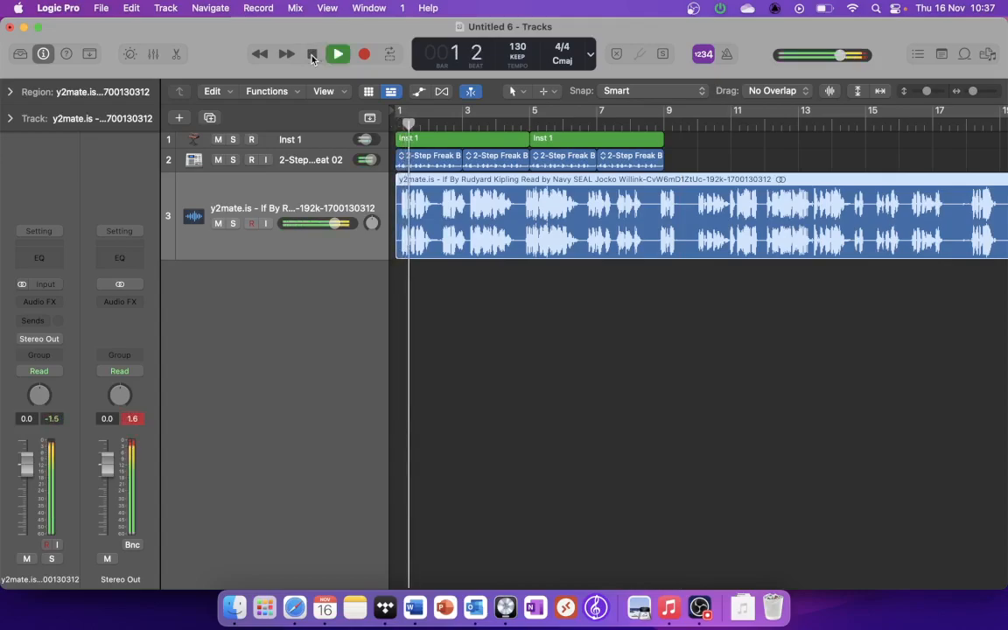
pyautogui.moveTo(335, 224); pyautogui.dragTo(293, 232)
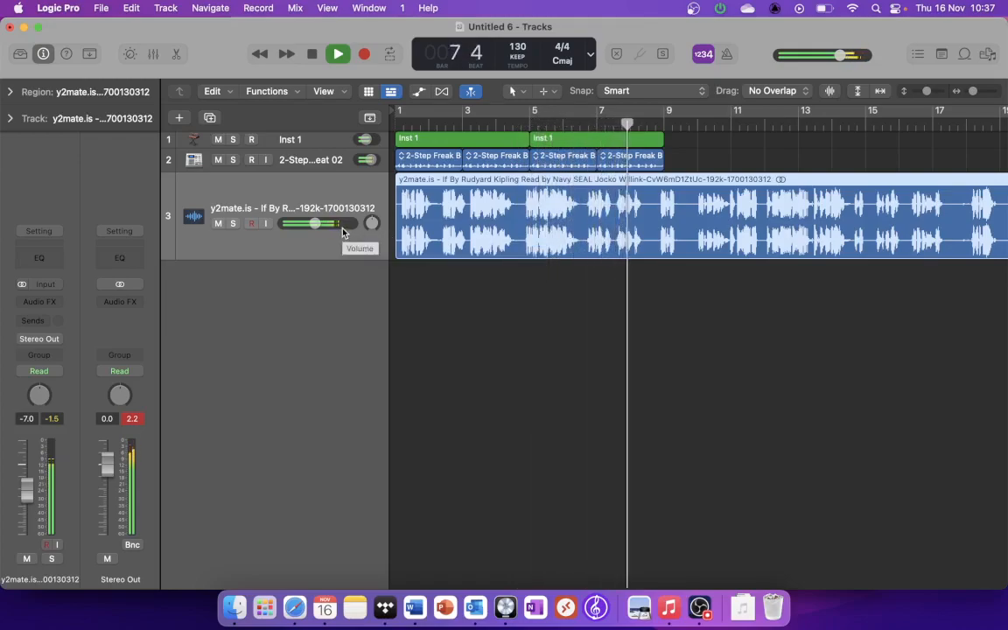
pyautogui.press('space')
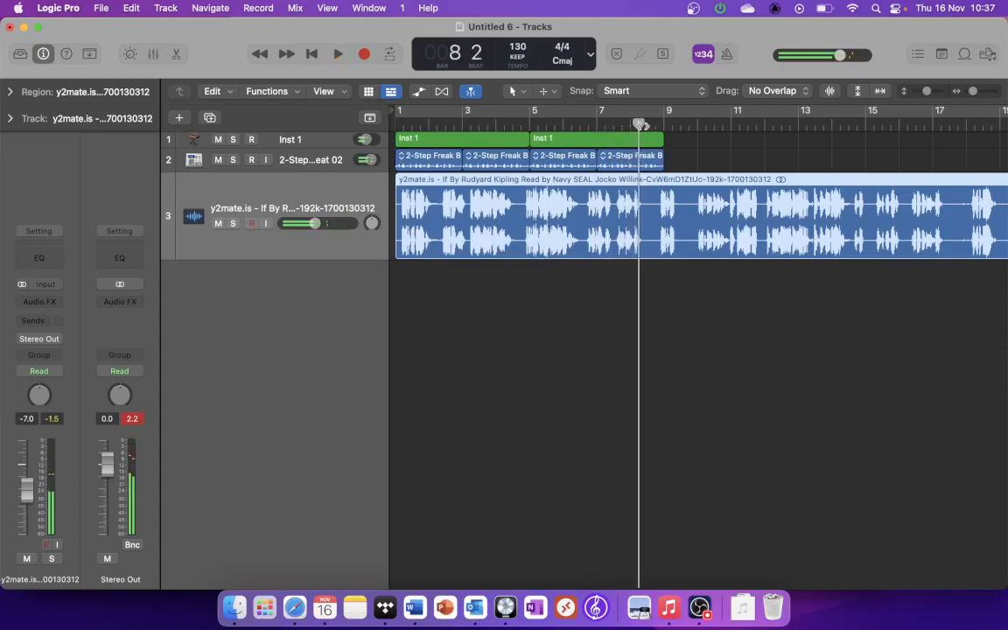
# Step: Split the spoken-word region at bar 8 beat 4 and delete everything after the split
pyautogui.click(655, 125)
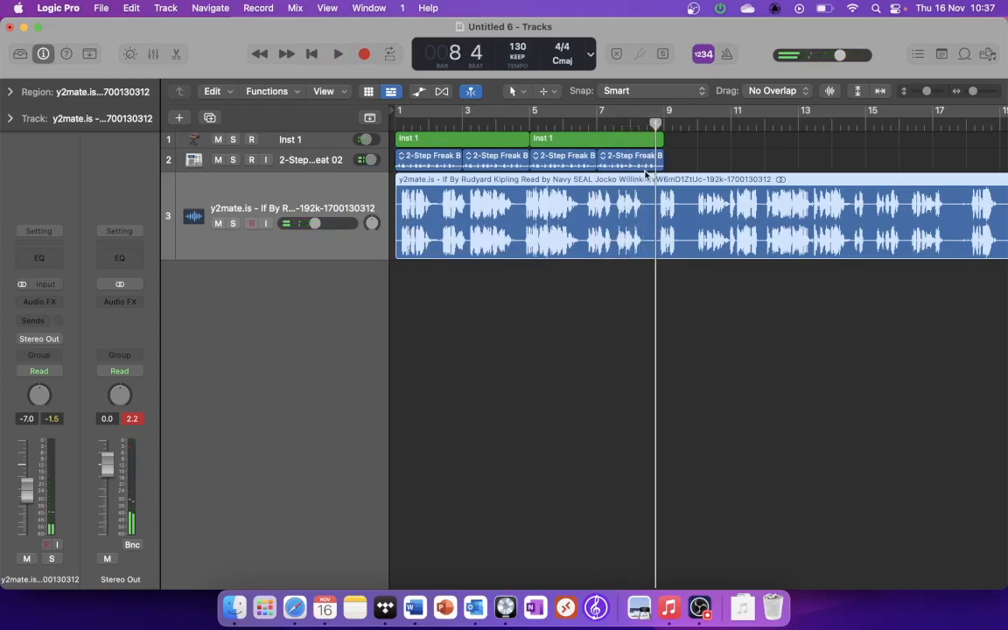
pyautogui.press('super+t')
pyautogui.press('Delete')
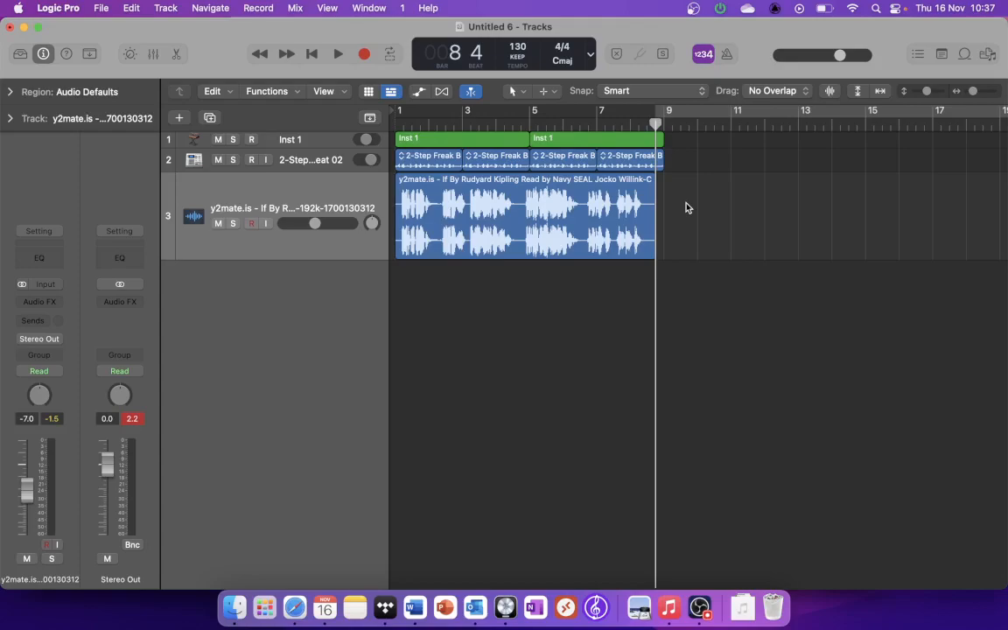
# Step: Switch to Word to review the sampling requirements in the Music Tech Composition Checklist, then return to Logic Pro
pyautogui.click(415, 607)
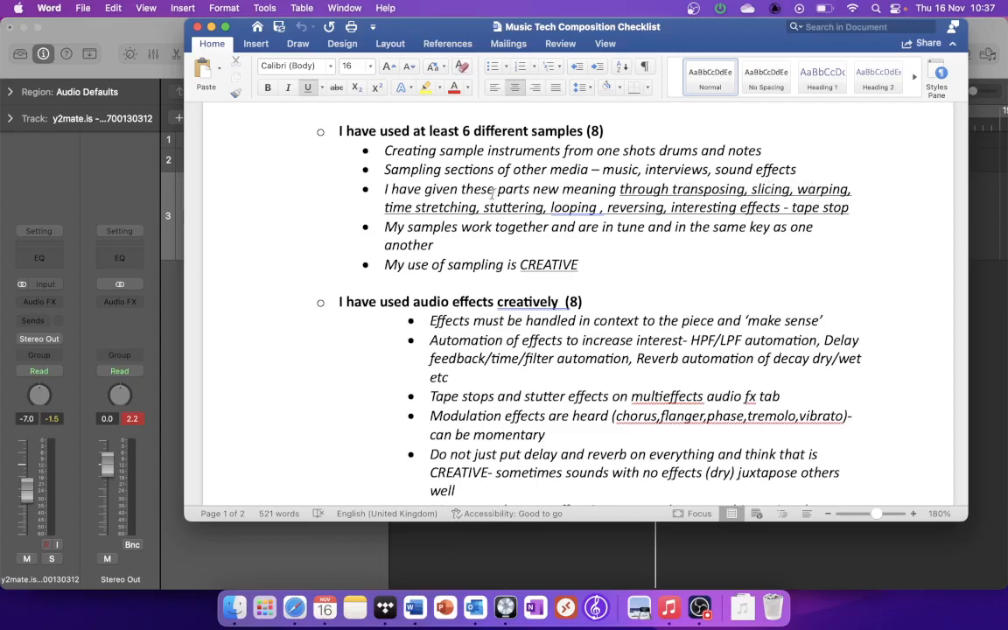
pyautogui.click(979, 213)
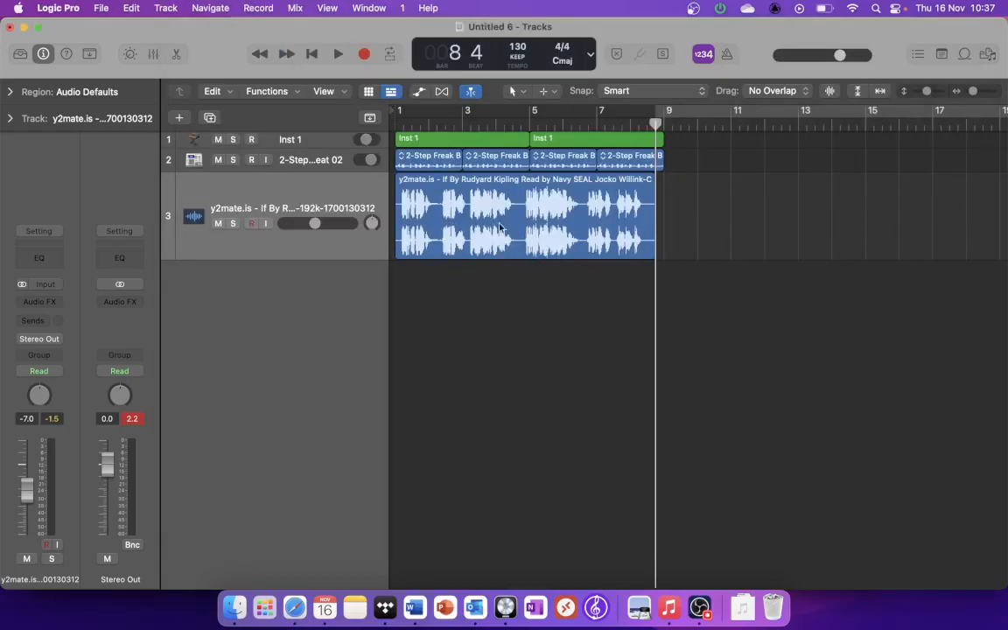
# Step: Load the trimmed spoken-word region into Quick Sampler on a new track and try it out with Musical Typing
pyautogui.moveTo(477, 228); pyautogui.dragTo(324, 302)
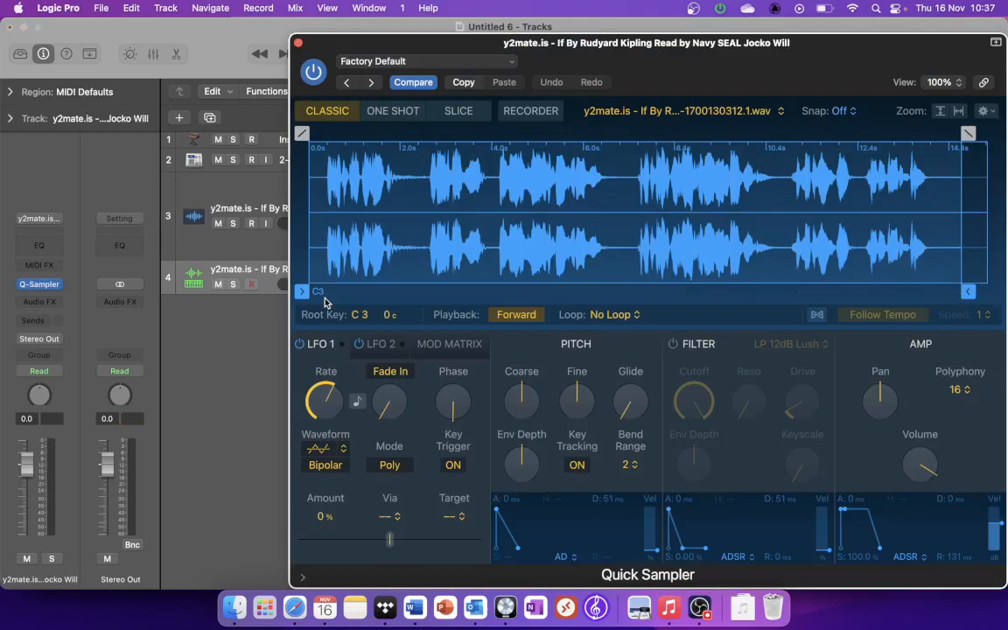
pyautogui.press('super+k')
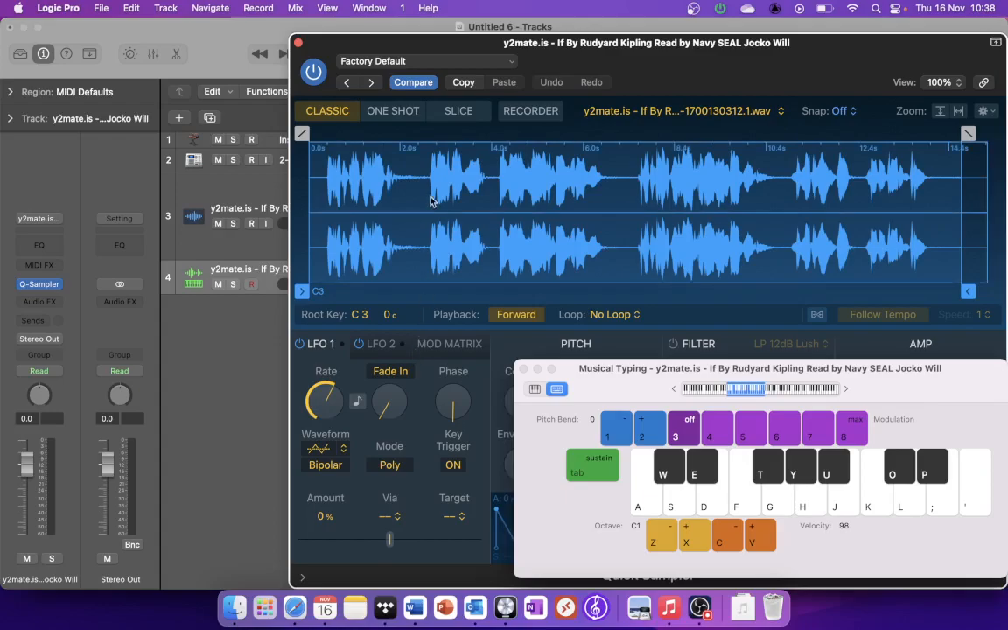
pyautogui.press('super+k')
# Step: Set Quick Sampler to Slice with the Manual slicing mode and turn on Gate
pyautogui.click(457, 110)
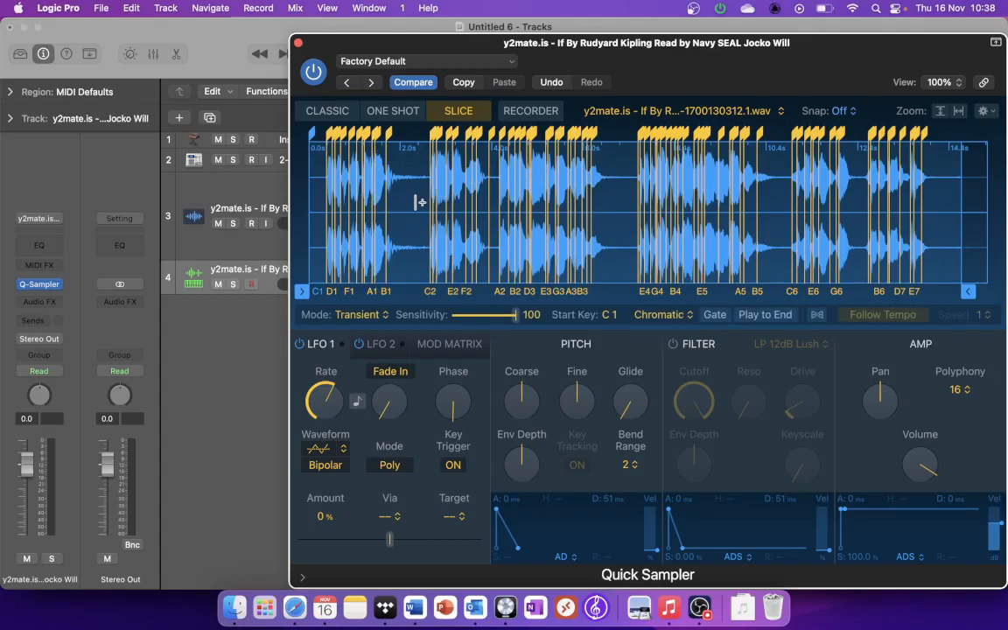
pyautogui.click(377, 316)
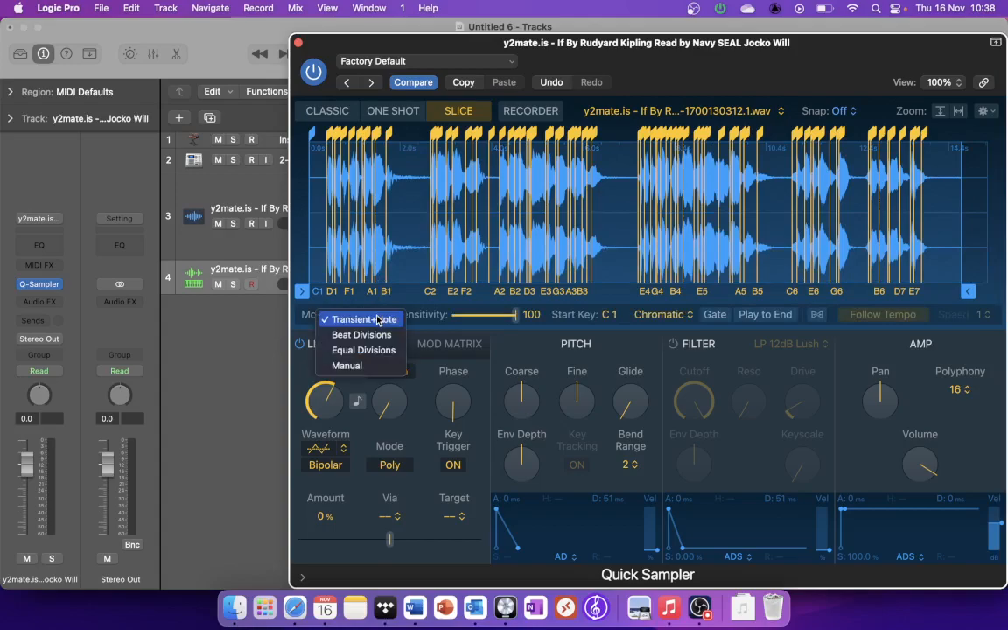
pyautogui.click(374, 367)
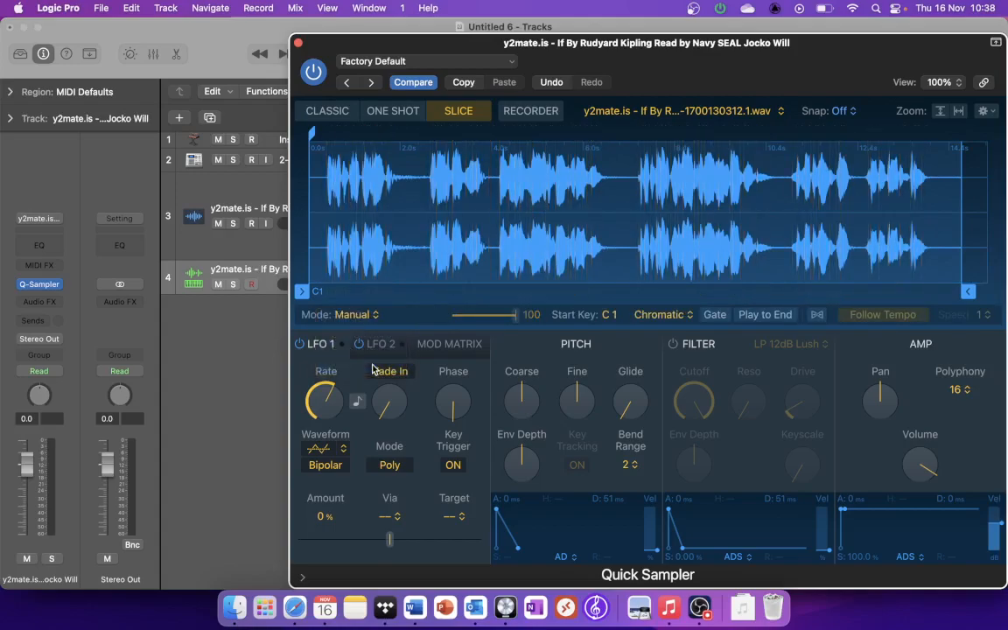
pyautogui.click(723, 317)
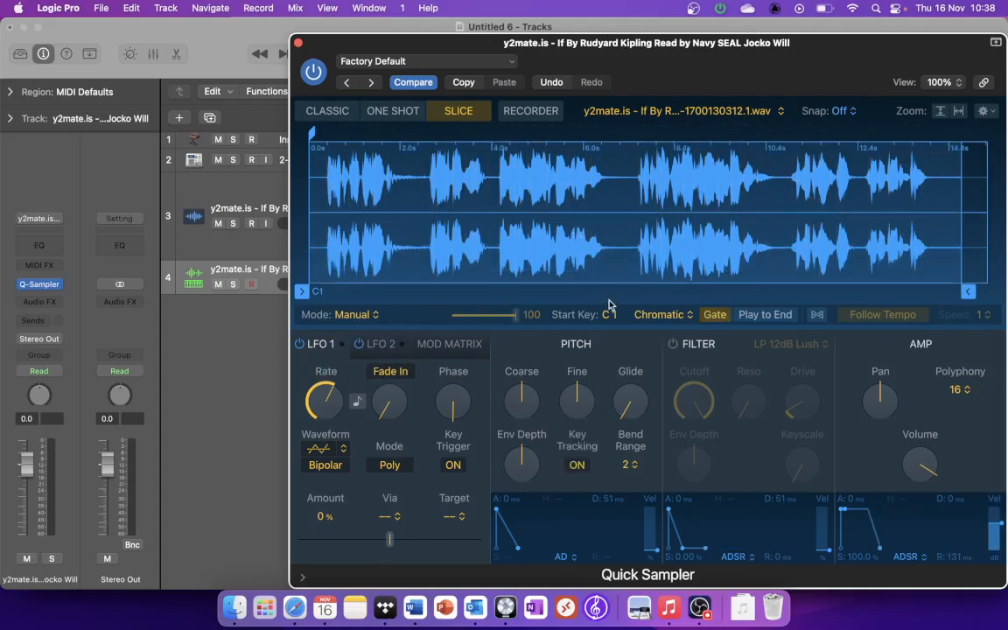
# Step: Audition the first slice with Musical Typing and move the sample start to about 5.404 s
pyautogui.press('super+k')
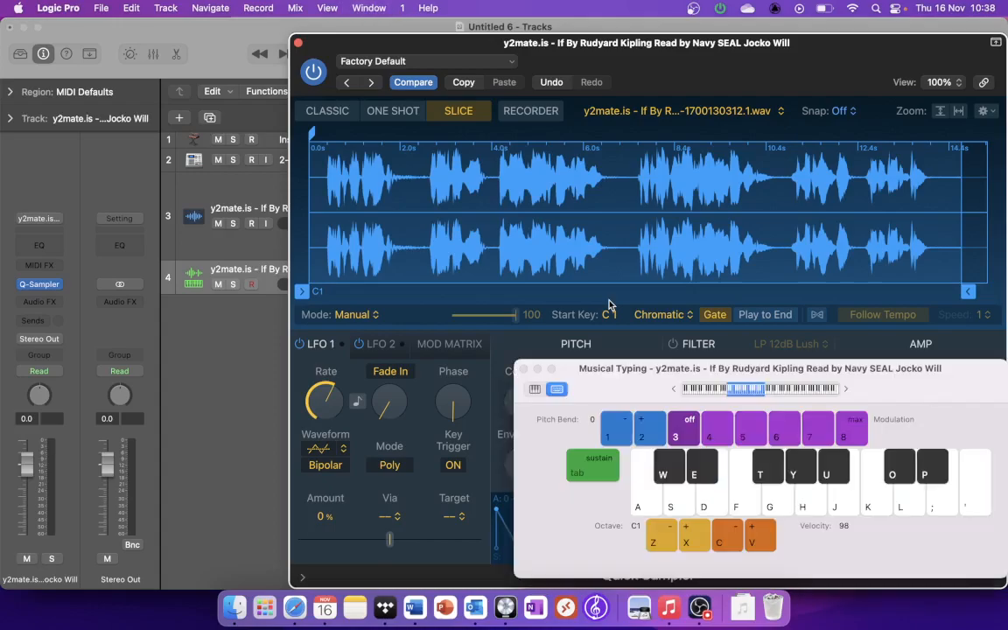
pyautogui.press('a')
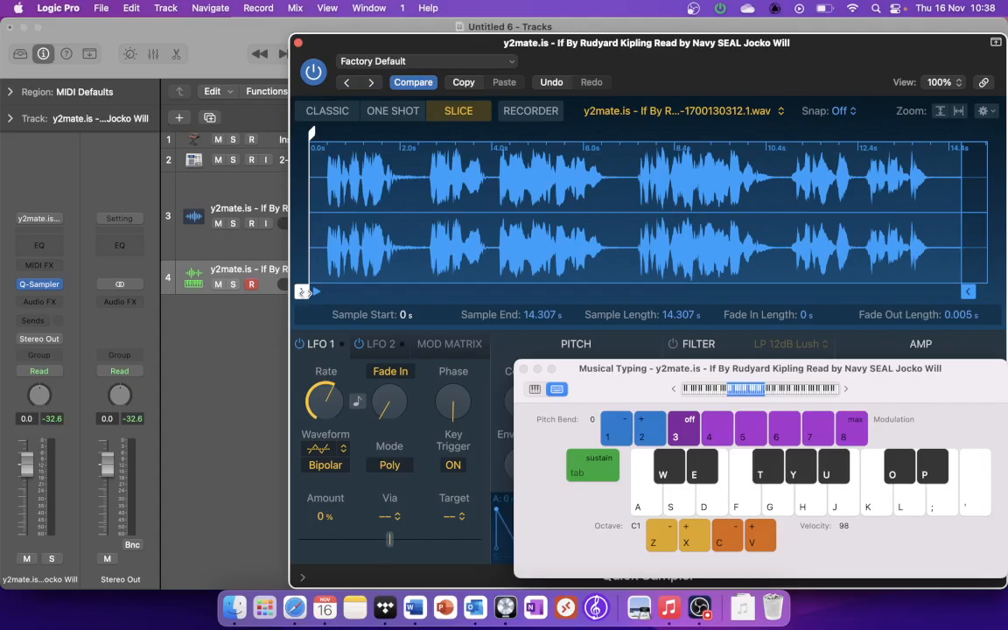
pyautogui.press('super+k')
pyautogui.moveTo(301, 292); pyautogui.dragTo(326, 291)
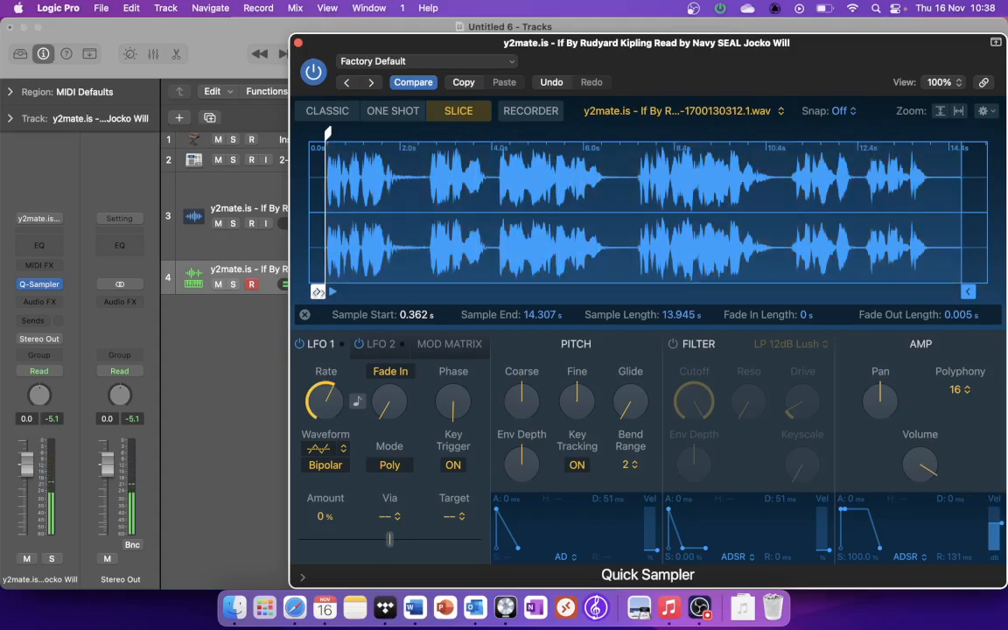
pyautogui.moveTo(317, 292); pyautogui.dragTo(548, 273)
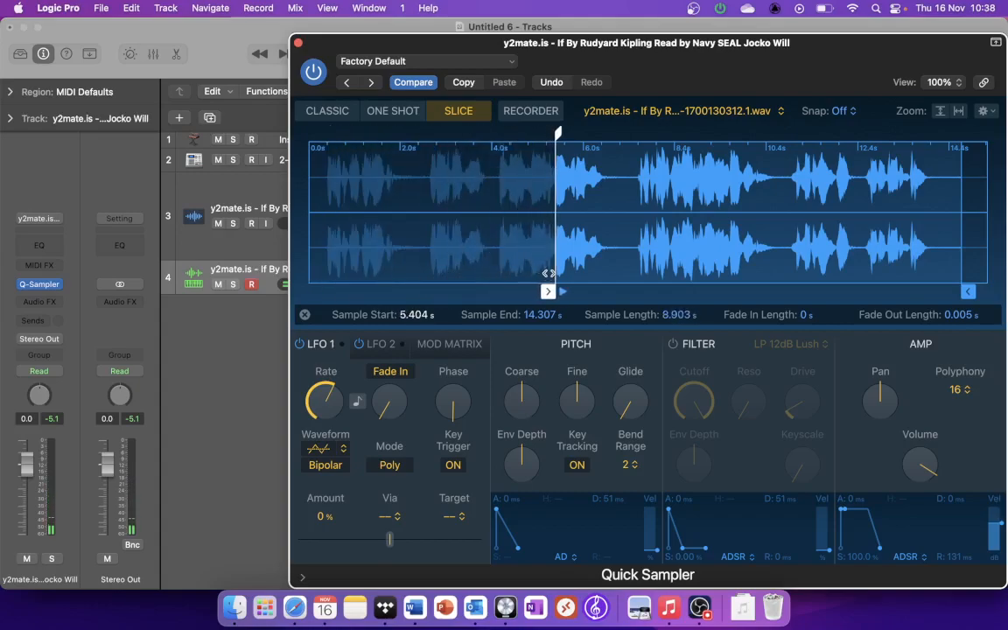
pyautogui.press('space')
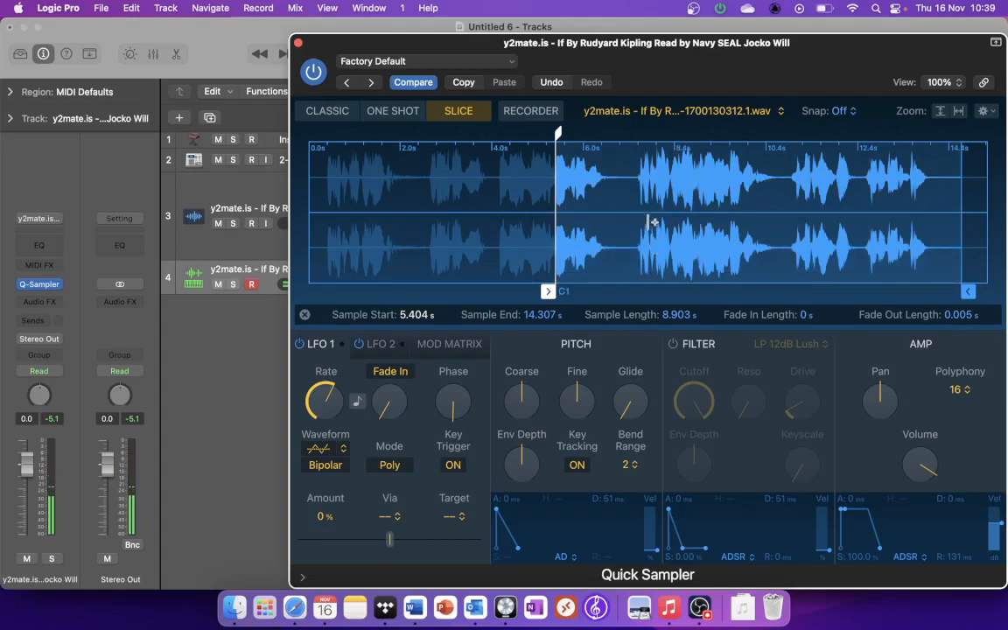
# Step: Add a slice marker within the second active phrase and position it at about 8.657 s
pyautogui.click(625, 194)
pyautogui.click(625, 192)
pyautogui.moveTo(627, 148); pyautogui.dragTo(643, 134)
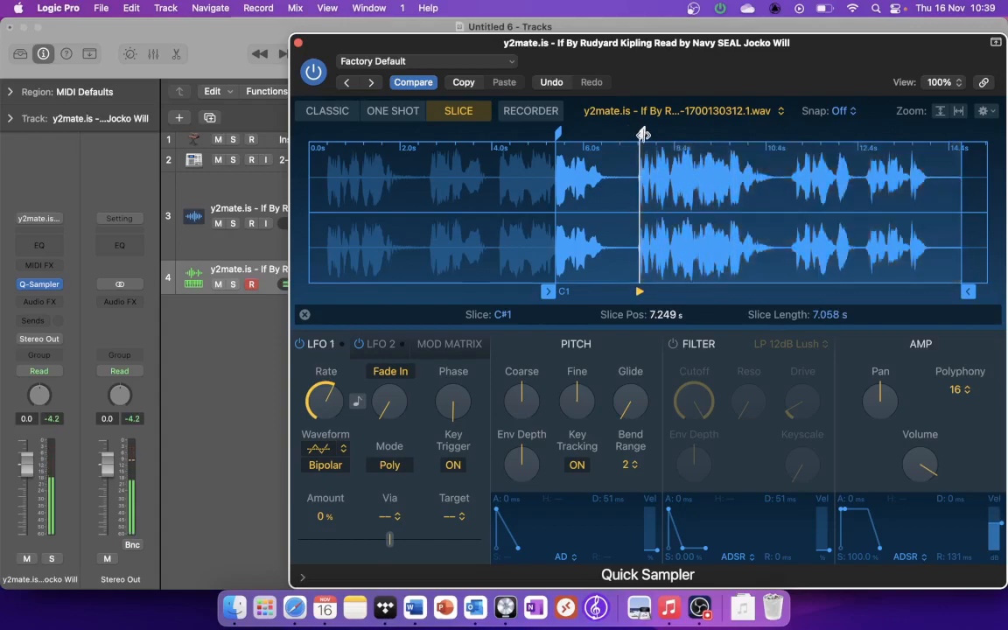
pyautogui.moveTo(643, 134); pyautogui.dragTo(708, 137)
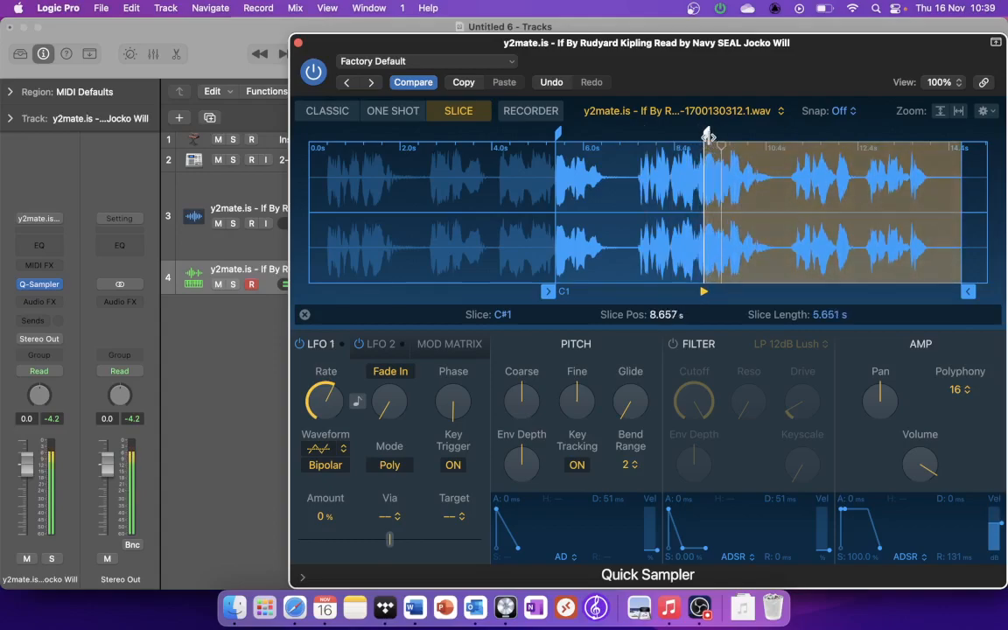
# Step: Add another slice marker at about 9.763 s and set the sample end to about 10.578 s
pyautogui.click(792, 170)
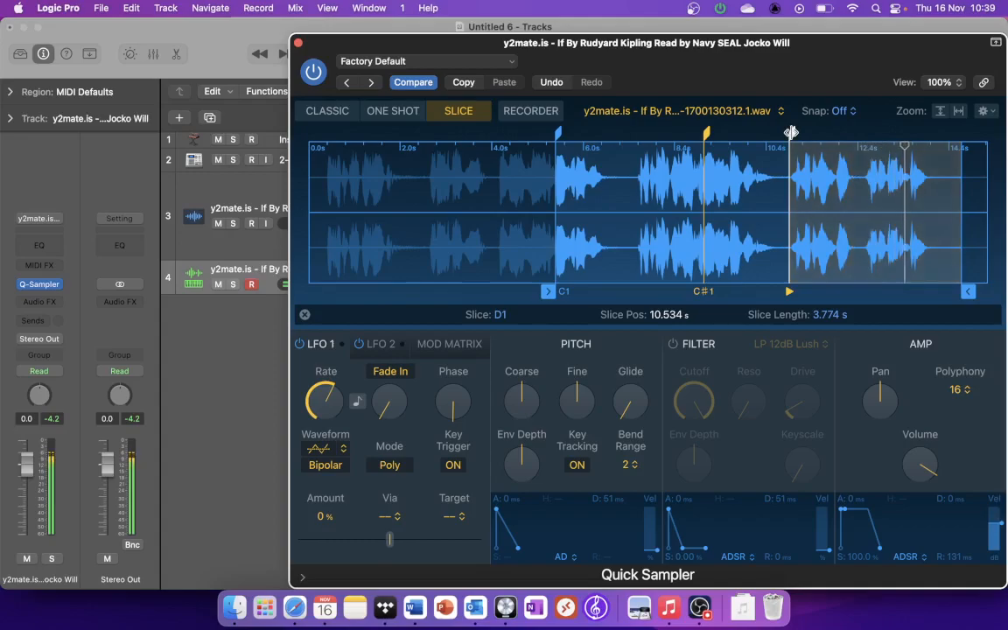
pyautogui.click(788, 196)
pyautogui.moveTo(792, 133); pyautogui.dragTo(758, 133)
pyautogui.click(759, 134)
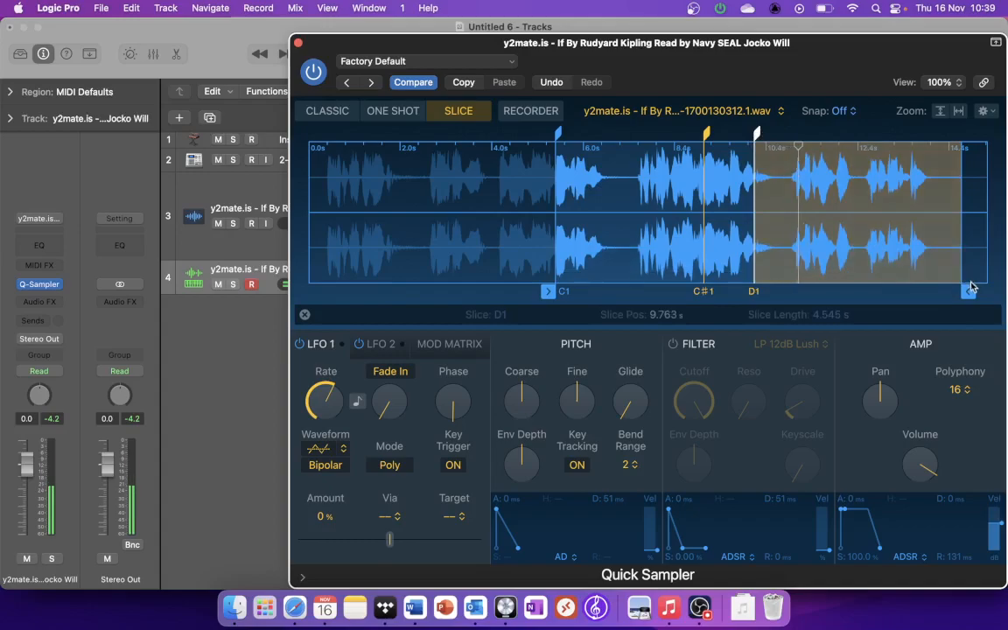
pyautogui.moveTo(968, 291); pyautogui.dragTo(800, 314)
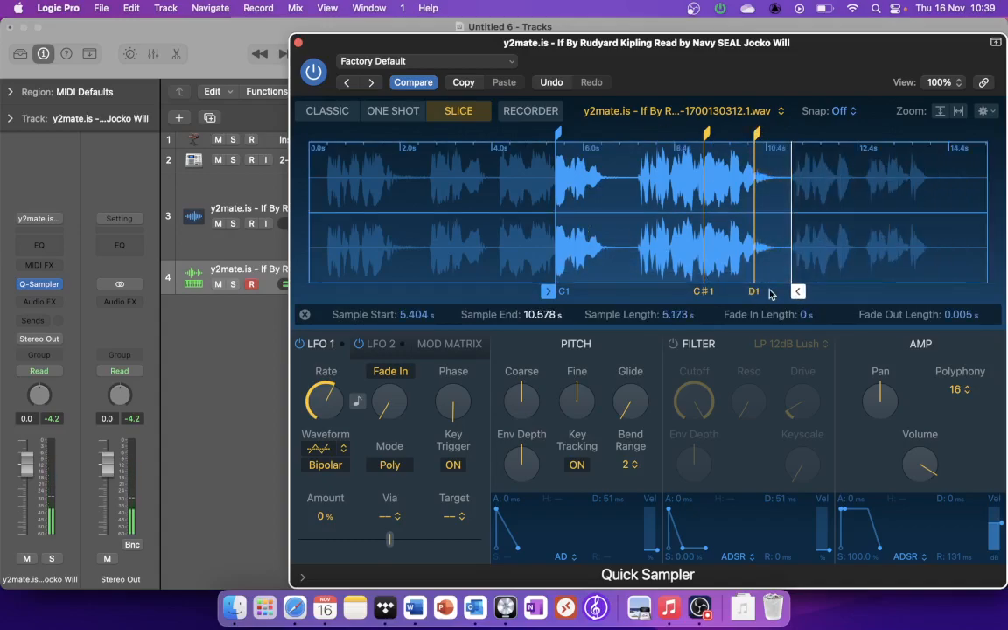
# Step: Mute the original spoken-word audio track and play the slices over the arrangement from the start
pyautogui.moveTo(600, 63); pyautogui.dragTo(600, 277)
pyautogui.click(218, 223)
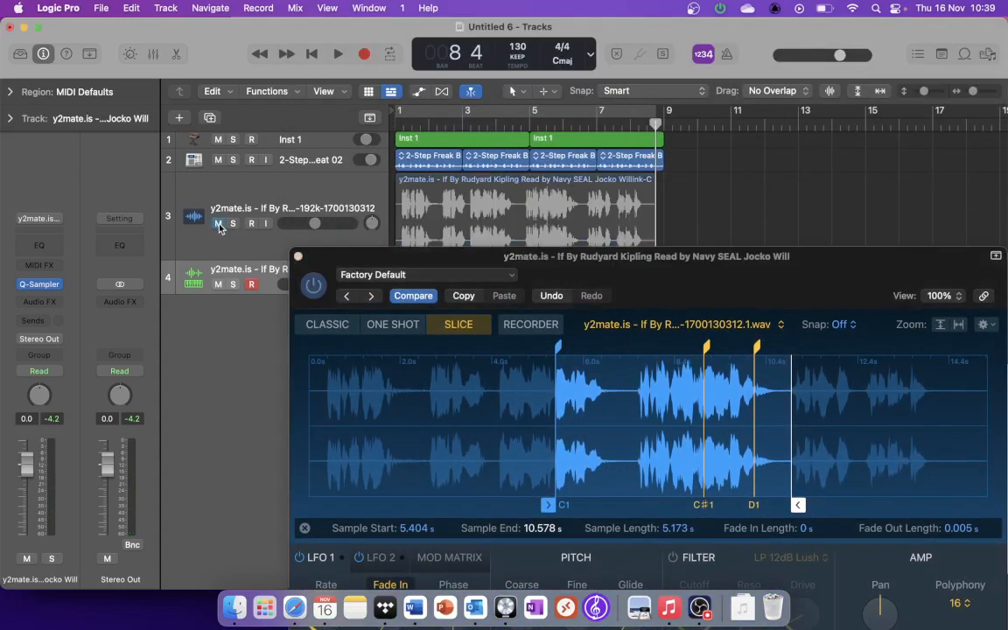
pyautogui.click(312, 54)
pyautogui.press('space')
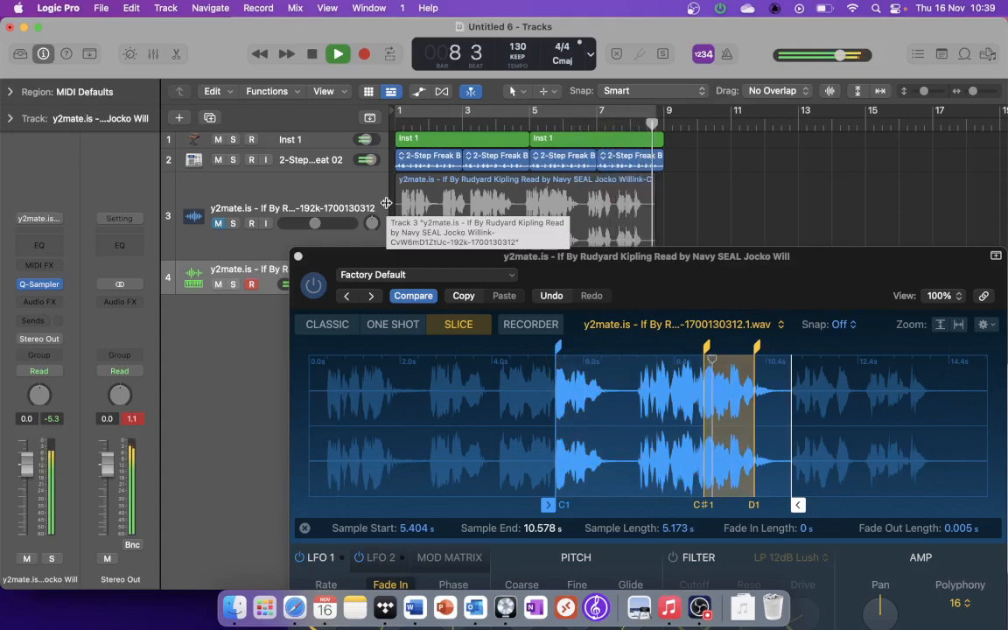
pyautogui.press('space')
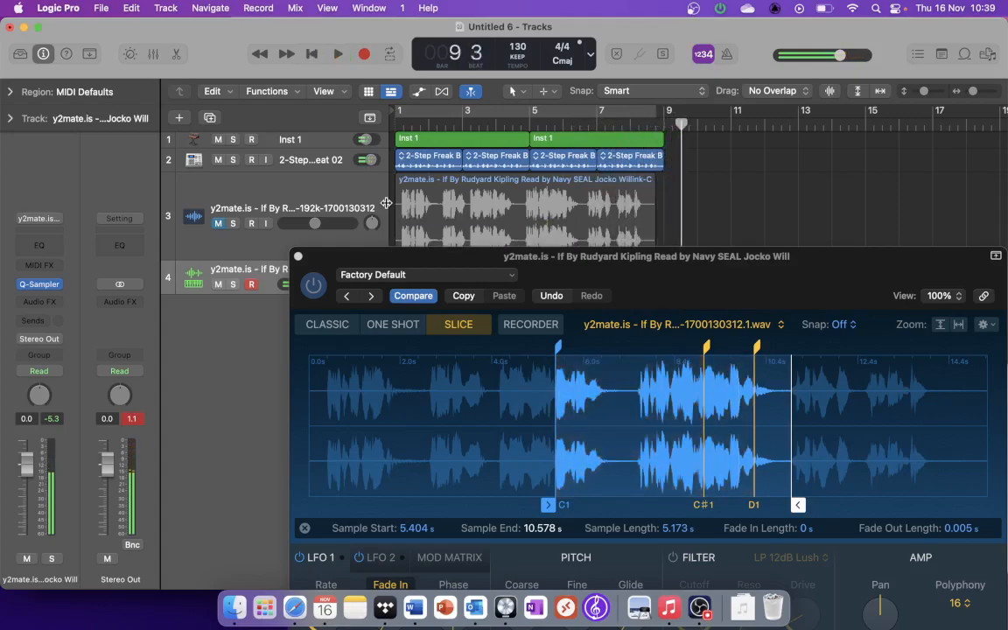
# Step: Enable the Quick Sampler filter, choose HP 24dB Edgy and set its cutoff to about 41.4%
pyautogui.moveTo(566, 280); pyautogui.dragTo(564, 229)
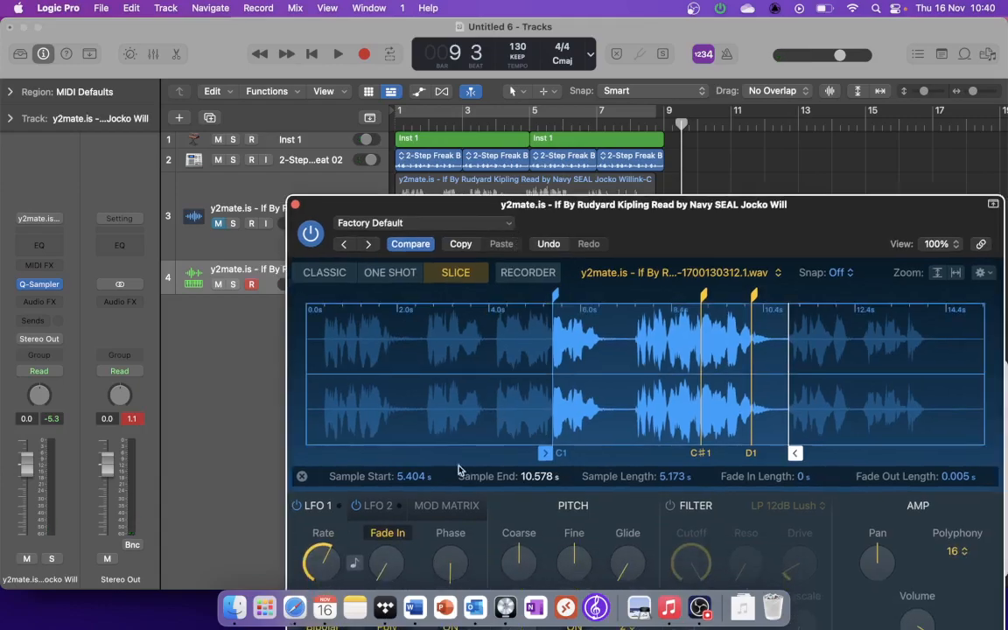
pyautogui.moveTo(607, 212); pyautogui.dragTo(548, 87)
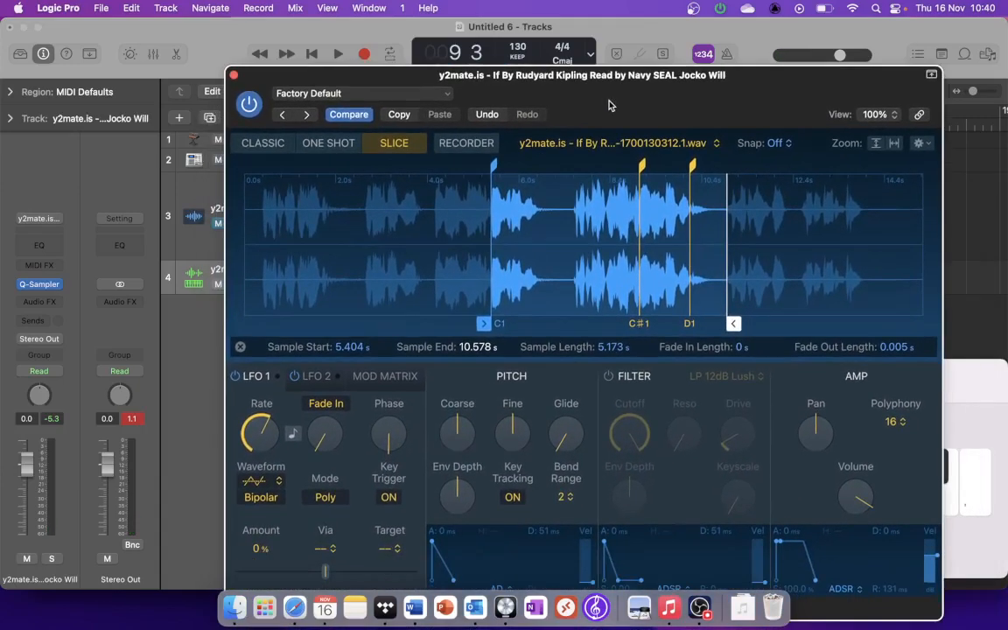
pyautogui.click(609, 377)
pyautogui.click(740, 377)
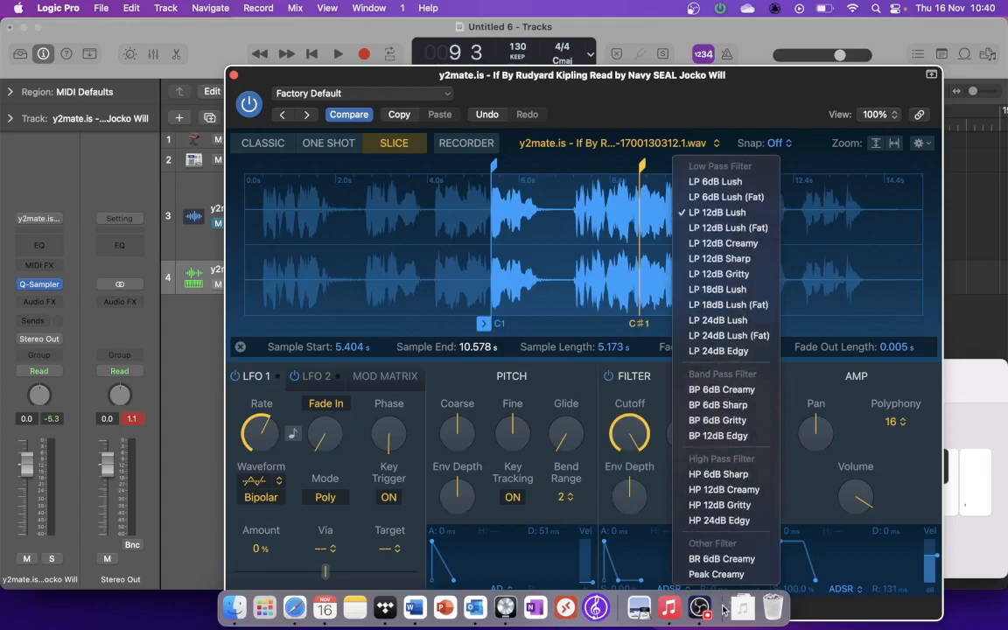
pyautogui.click(719, 520)
pyautogui.moveTo(624, 470); pyautogui.dragTo(636, 558)
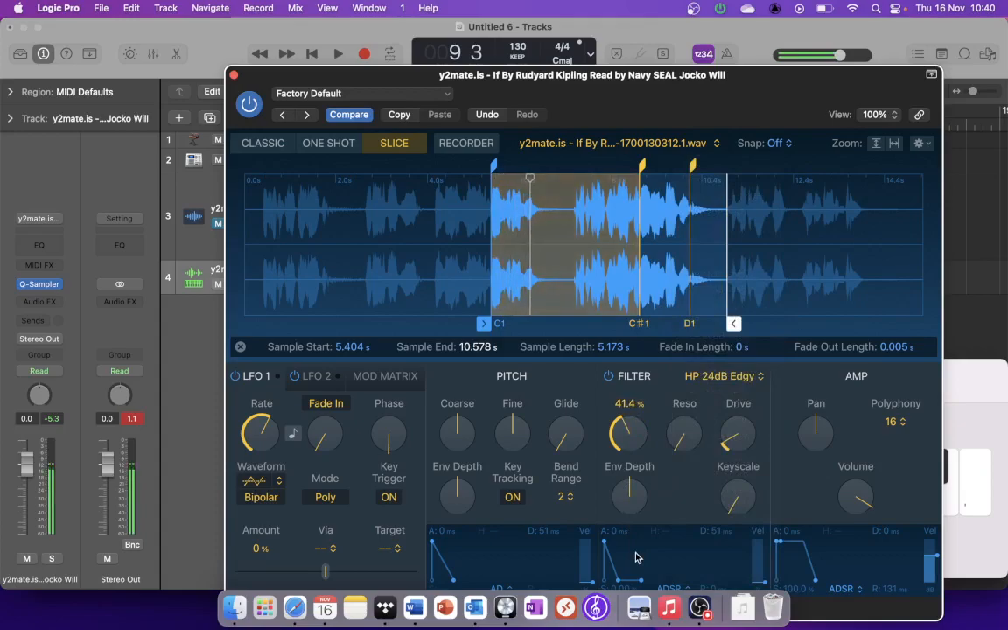
# Step: Play the C1 and C#1 slices alternately with the filter on and slightly adjust the Coarse pitch
pyautogui.press('w')
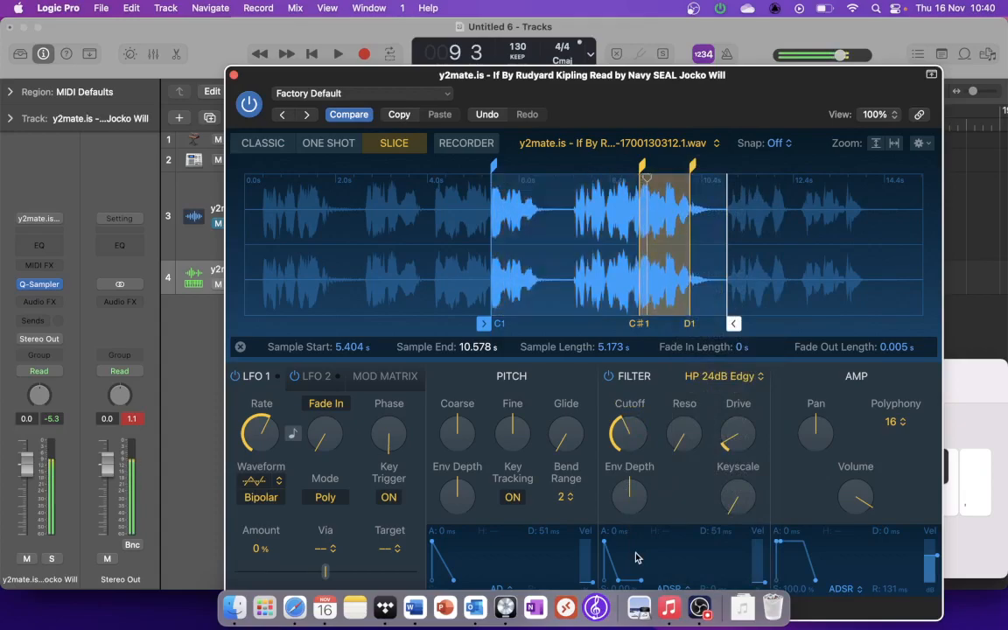
pyautogui.press('a')
pyautogui.press('w')
pyautogui.press('a')
pyautogui.press('w')
pyautogui.press('a')
pyautogui.moveTo(453, 440)
pyautogui.mouseDown()
pyautogui.moveTo(460, 470)
pyautogui.moveTo(444, 437)
pyautogui.mouseUp()
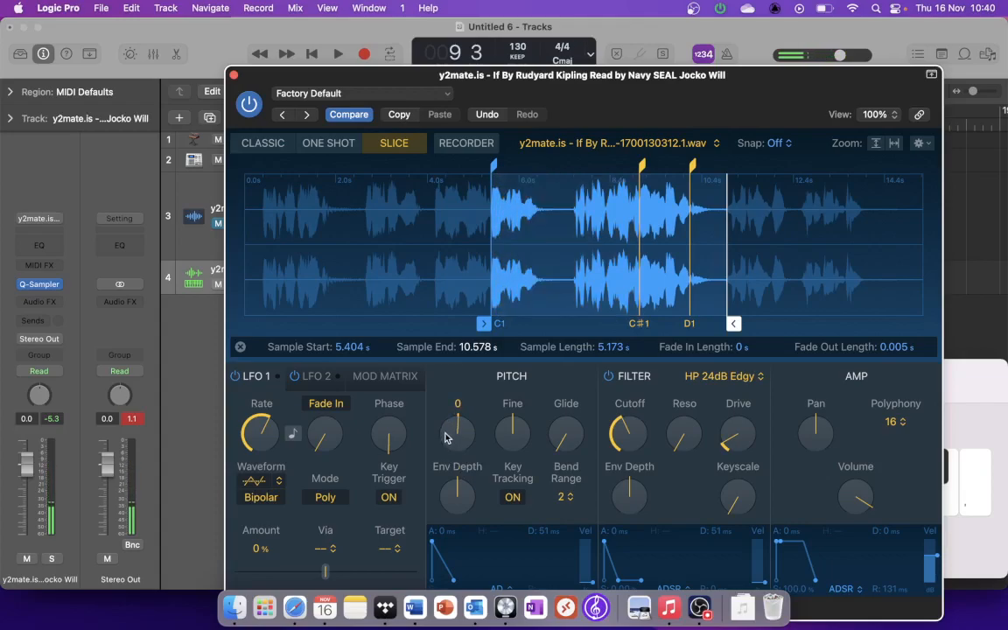
# Step: Close Quick Sampler and set an active cycle range from bar 1 to bar 9
pyautogui.click(233, 74)
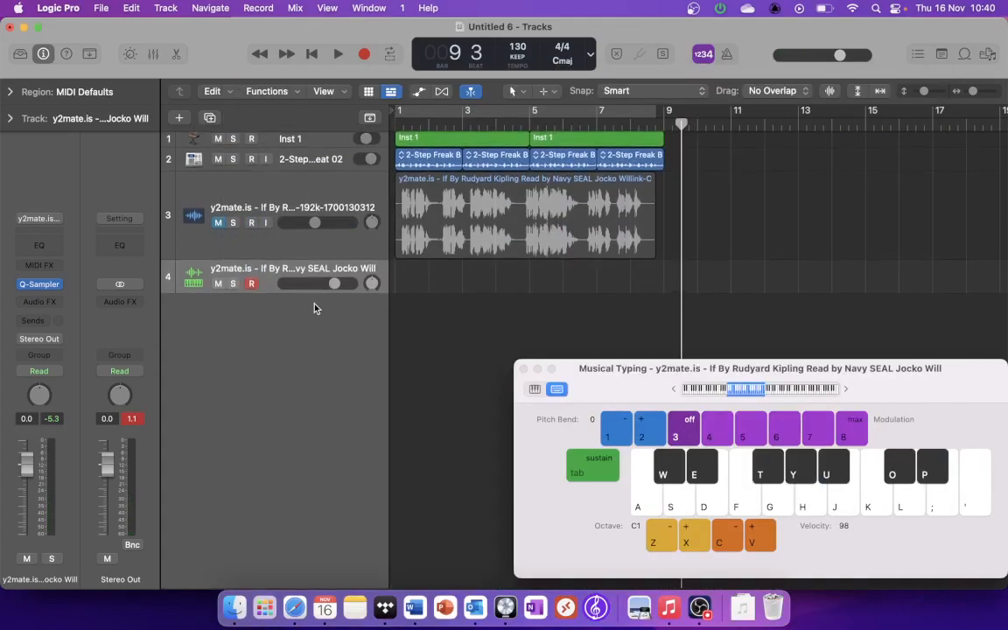
pyautogui.click(626, 113)
pyautogui.moveTo(650, 111); pyautogui.dragTo(664, 111)
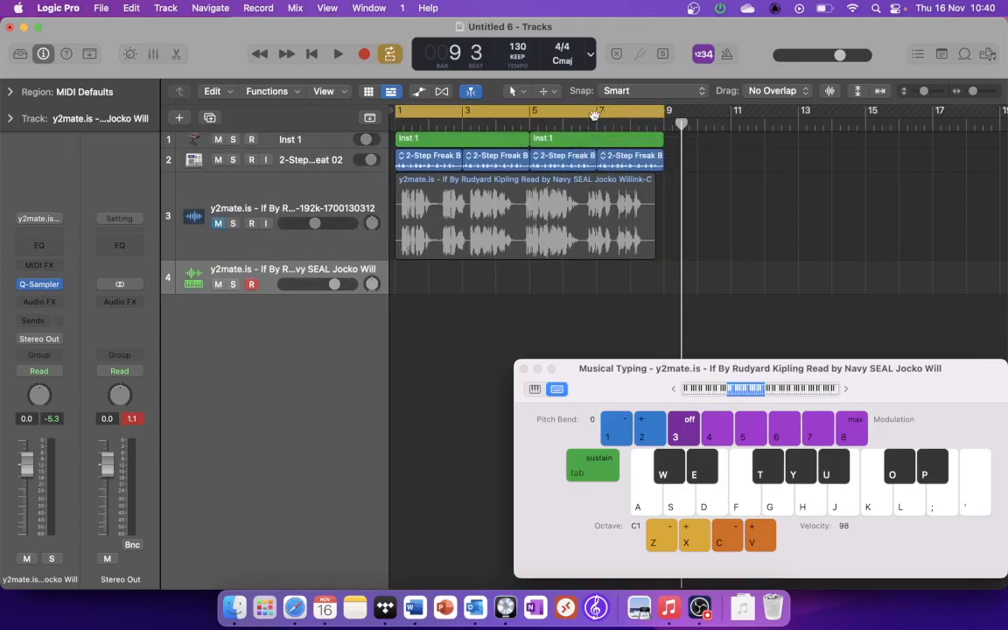
# Step: Record the C1 and C#1 slices on track 4 over the beat from bar 1 to the end of bar 8
pyautogui.click(315, 55)
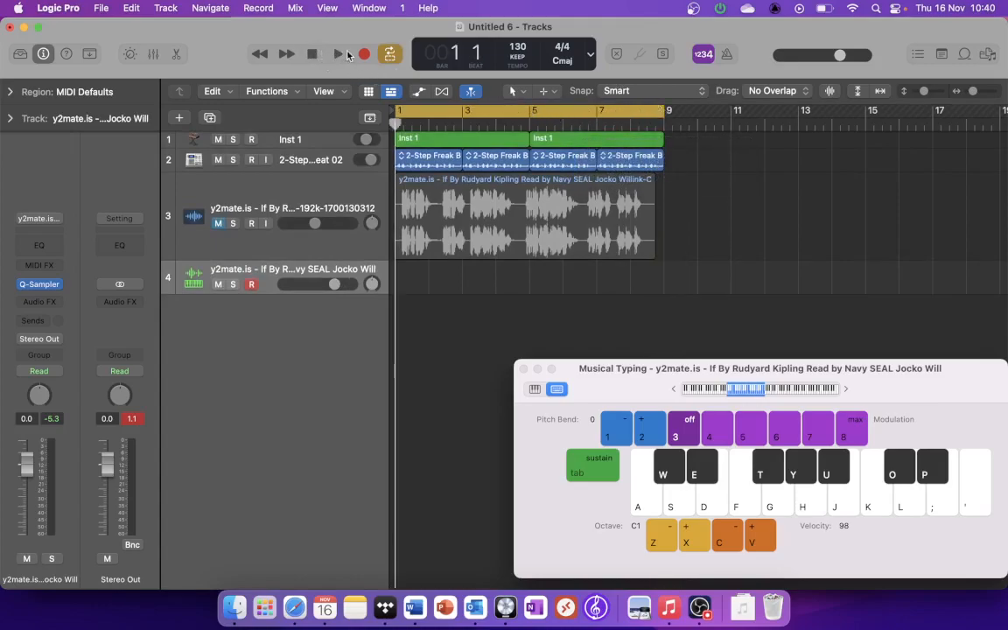
pyautogui.click(364, 55)
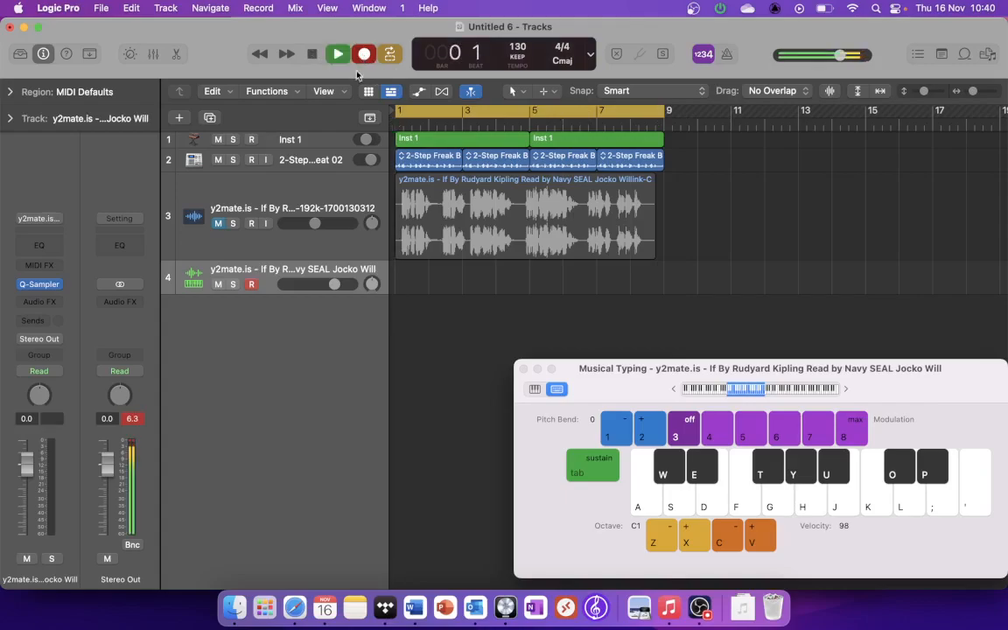
pyautogui.press('a')
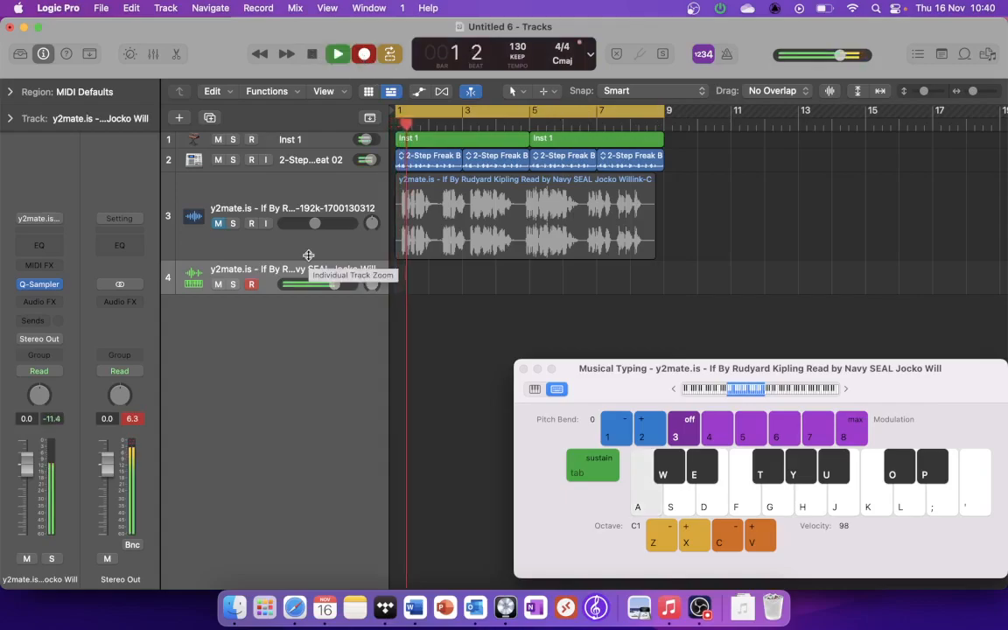
pyautogui.press('a')
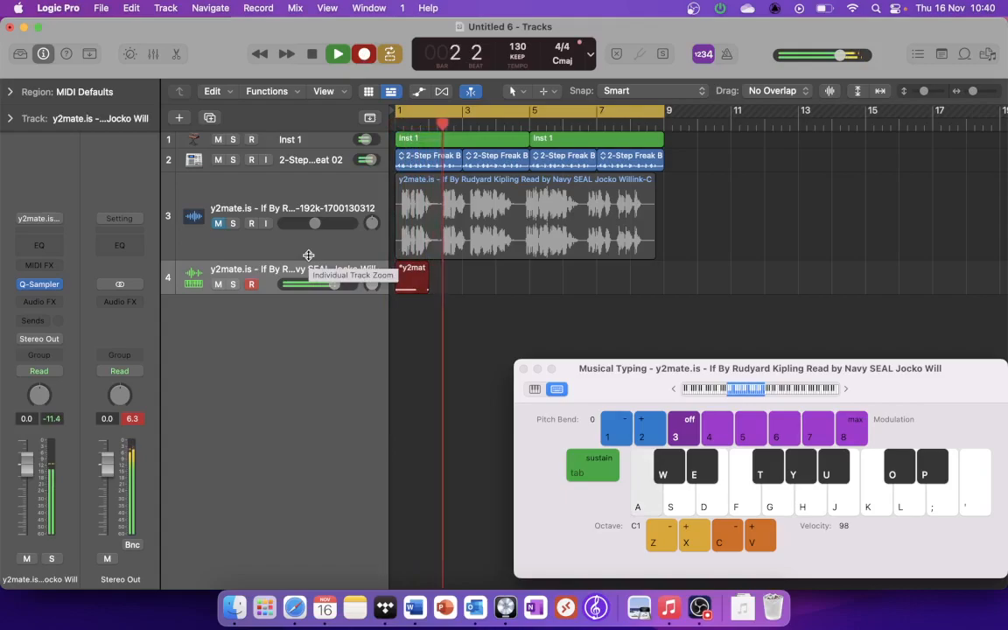
pyautogui.press('w')
pyautogui.press('a')
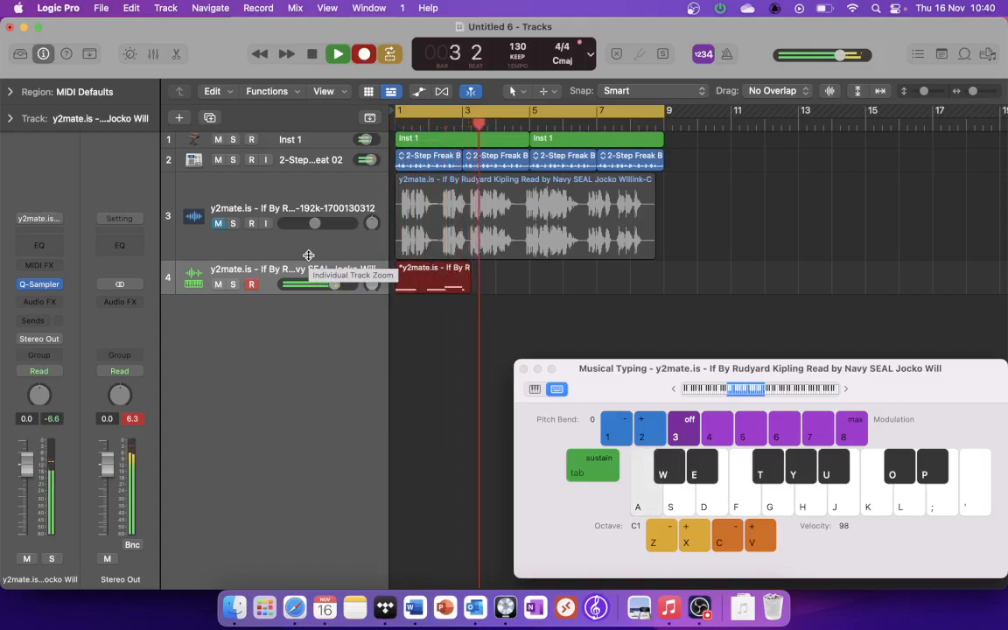
pyautogui.press('a')
pyautogui.press('w')
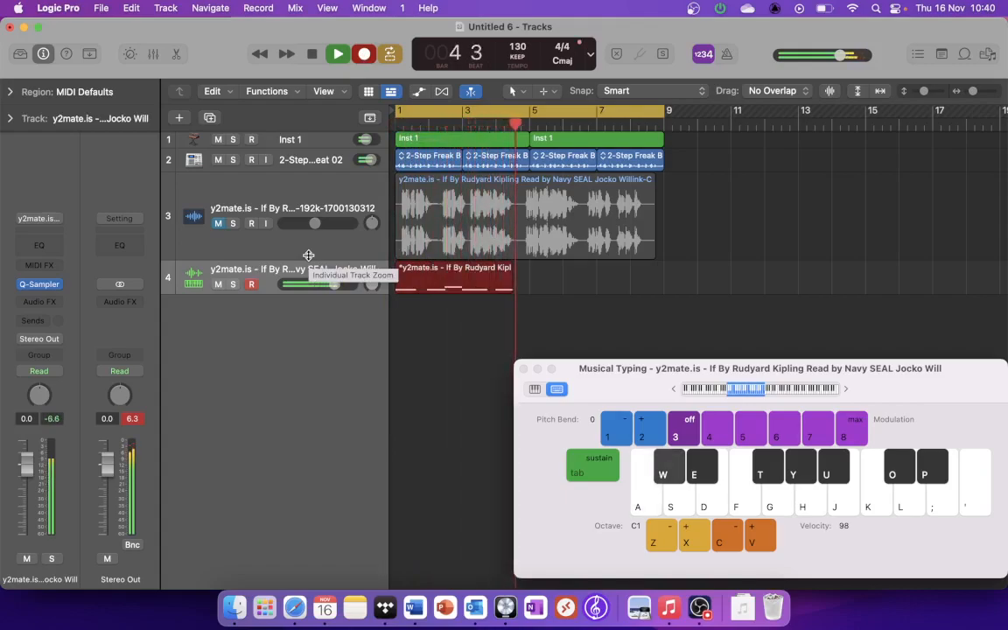
pyautogui.press('a')
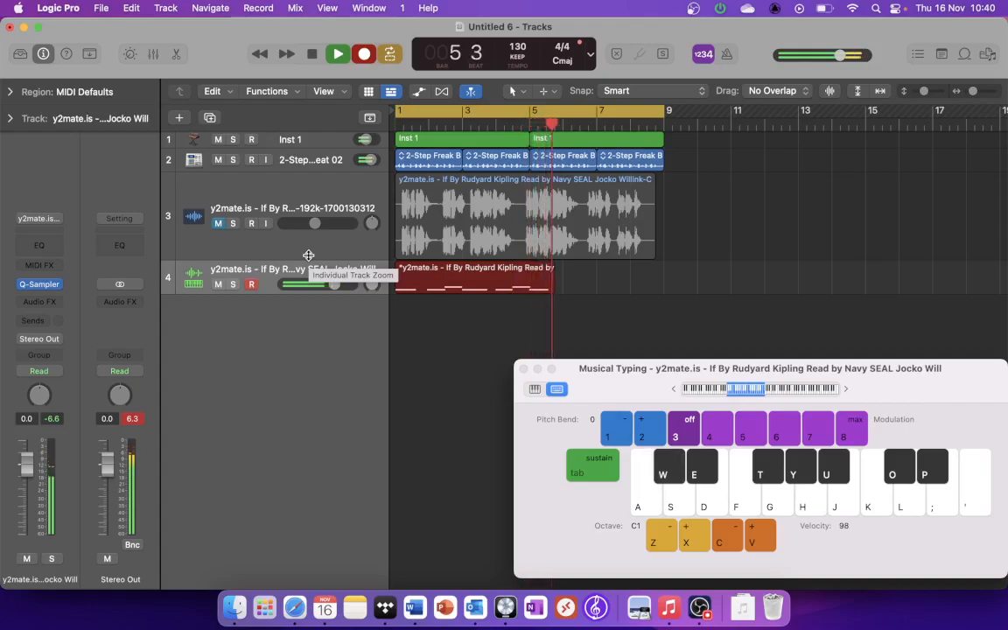
pyautogui.press('a')
pyautogui.press('w')
pyautogui.press('a')
pyautogui.press('a')
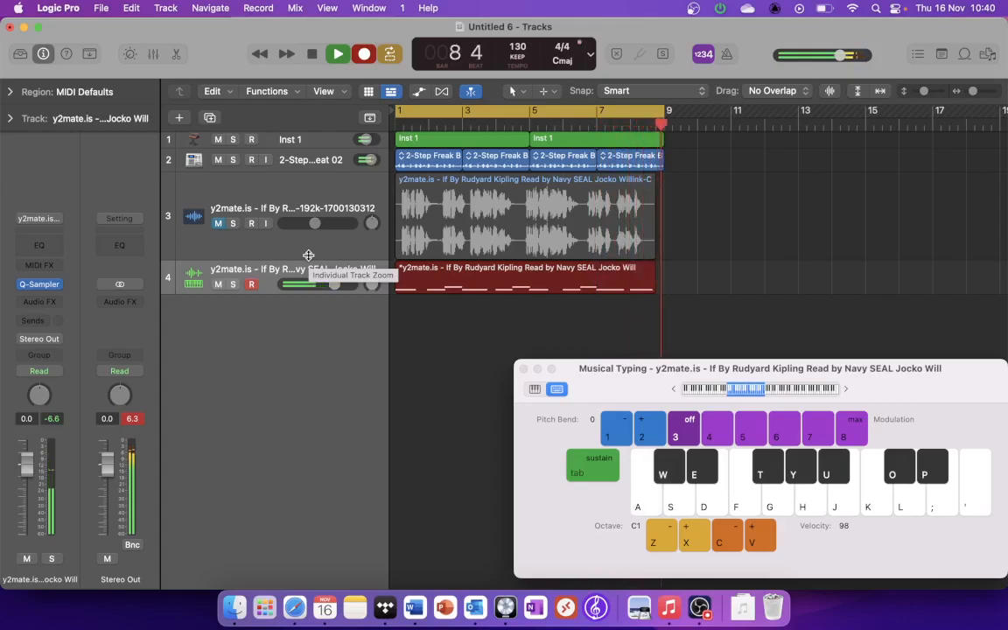
pyautogui.press('space')
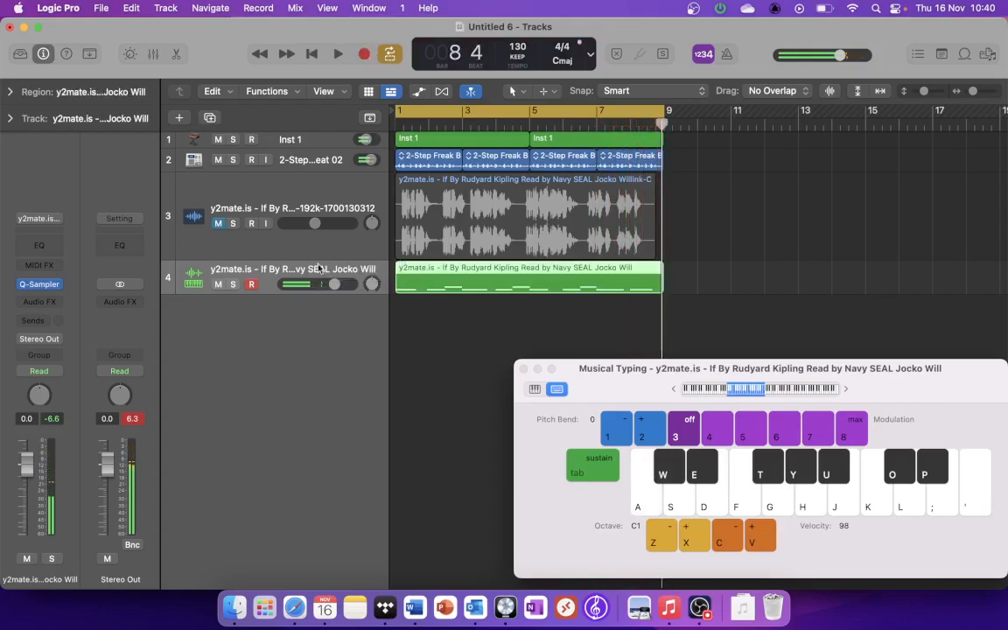
# Step: Duplicate the Quick Sampler track with cycling turned off, and switch the duplicate's sampler to Classic mode
pyautogui.click(481, 111)
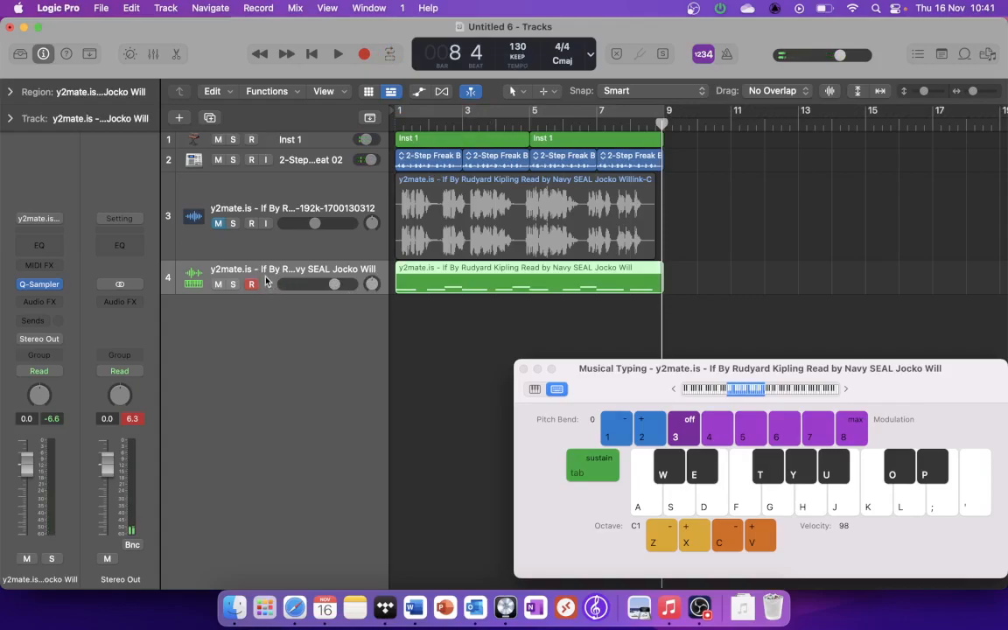
pyautogui.press('super+d')
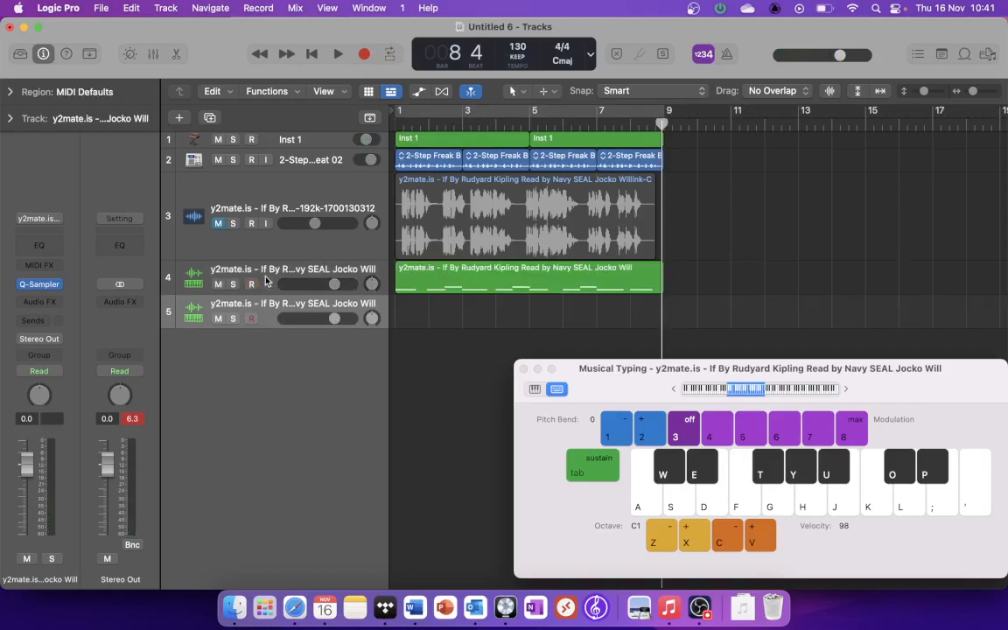
pyautogui.click(40, 285)
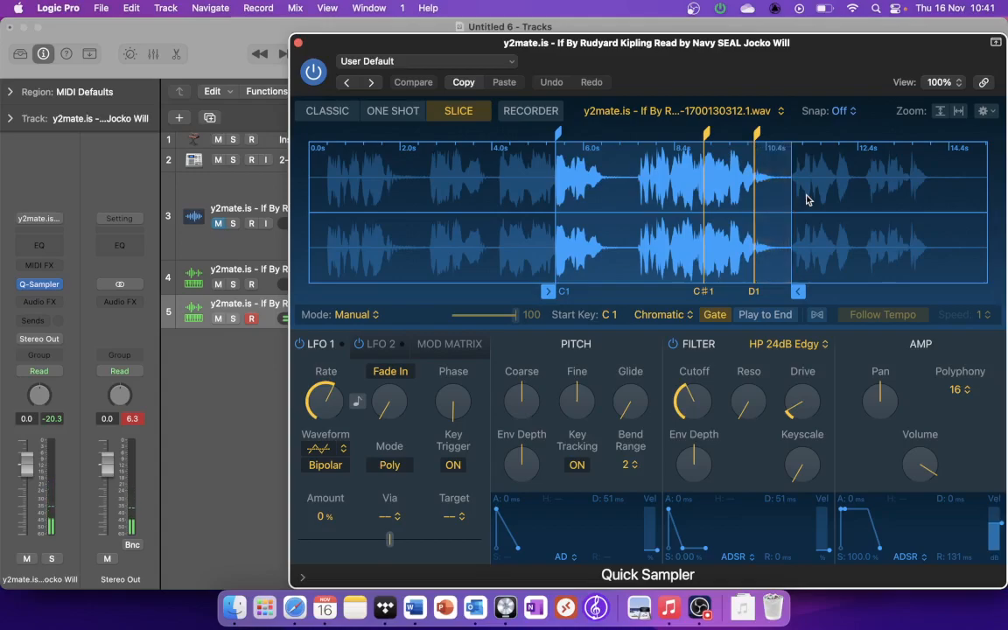
pyautogui.click(329, 112)
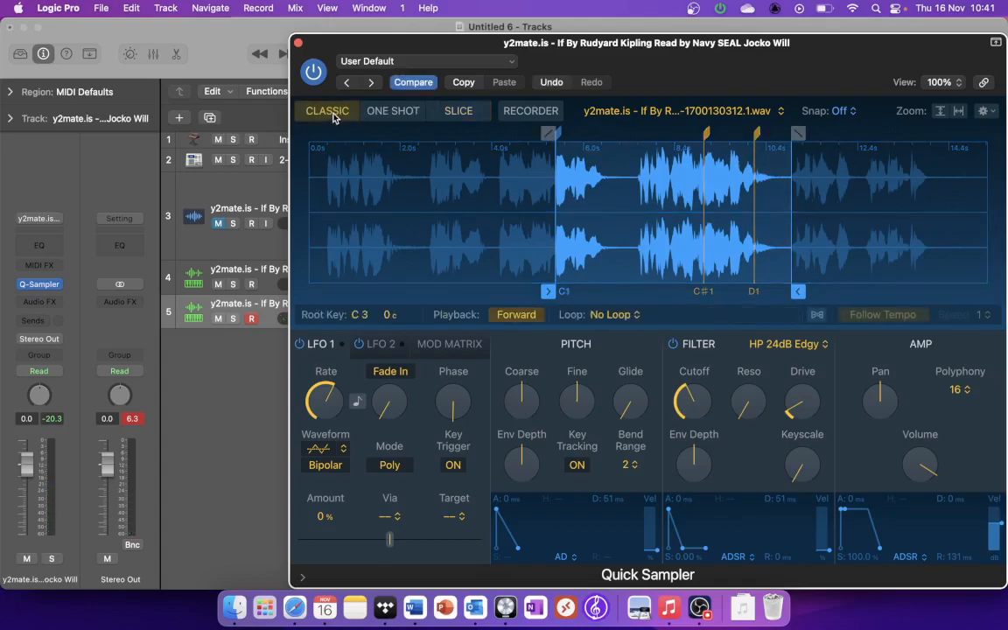
# Step: Trim the duplicate's sample to run from 9.74 s to 10.234 s and lower the filter cutoff slightly
pyautogui.click(548, 289)
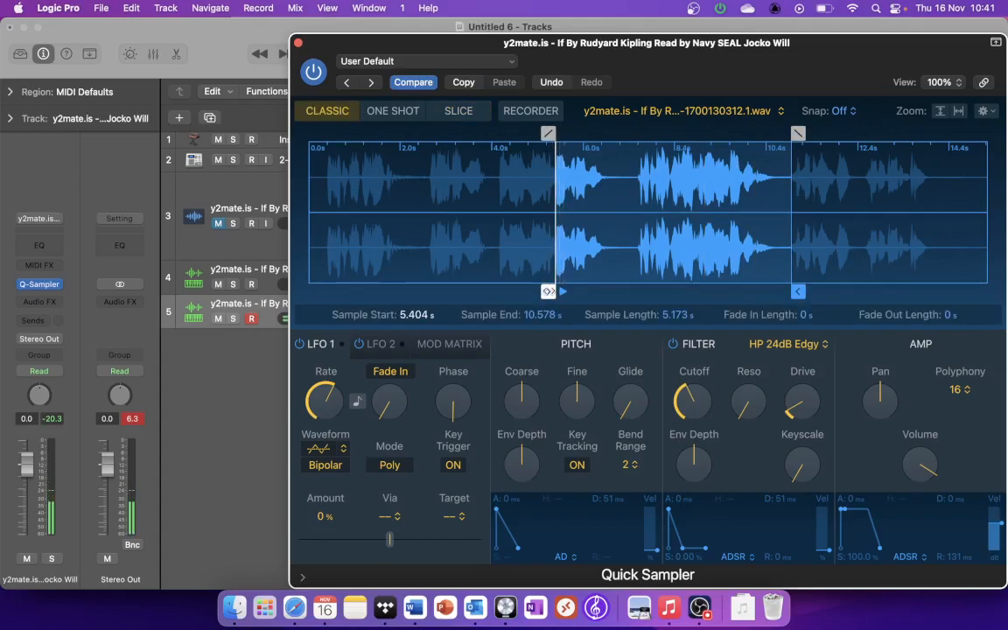
pyautogui.moveTo(548, 291)
pyautogui.mouseDown()
pyautogui.moveTo(740, 286)
pyautogui.moveTo(750, 276)
pyautogui.moveTo(775, 287)
pyautogui.mouseUp()
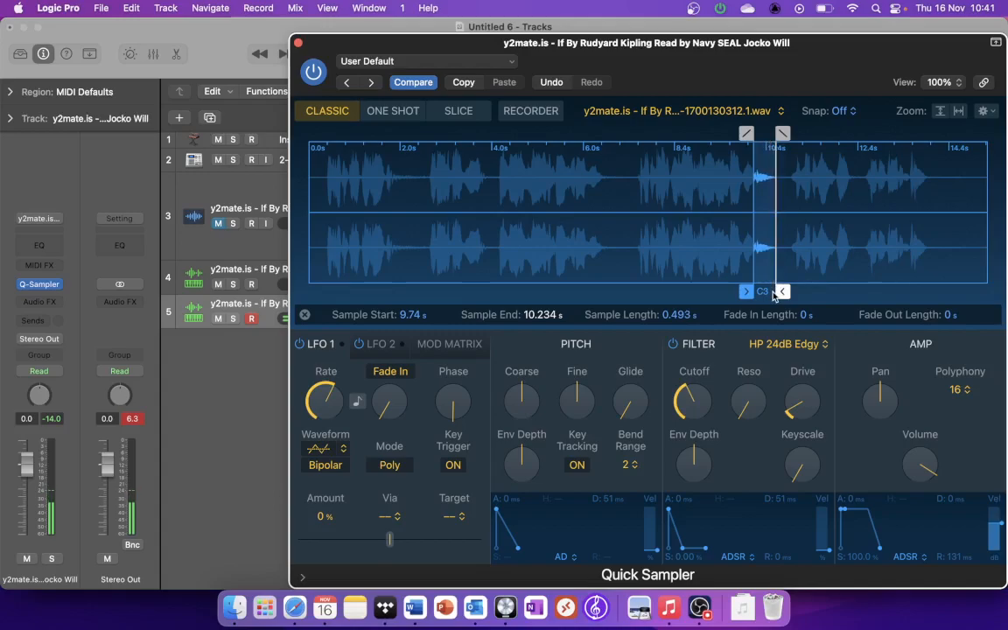
pyautogui.press('XF86AudioRaiseVolume')
pyautogui.press('XF86AudioRaiseVolume')
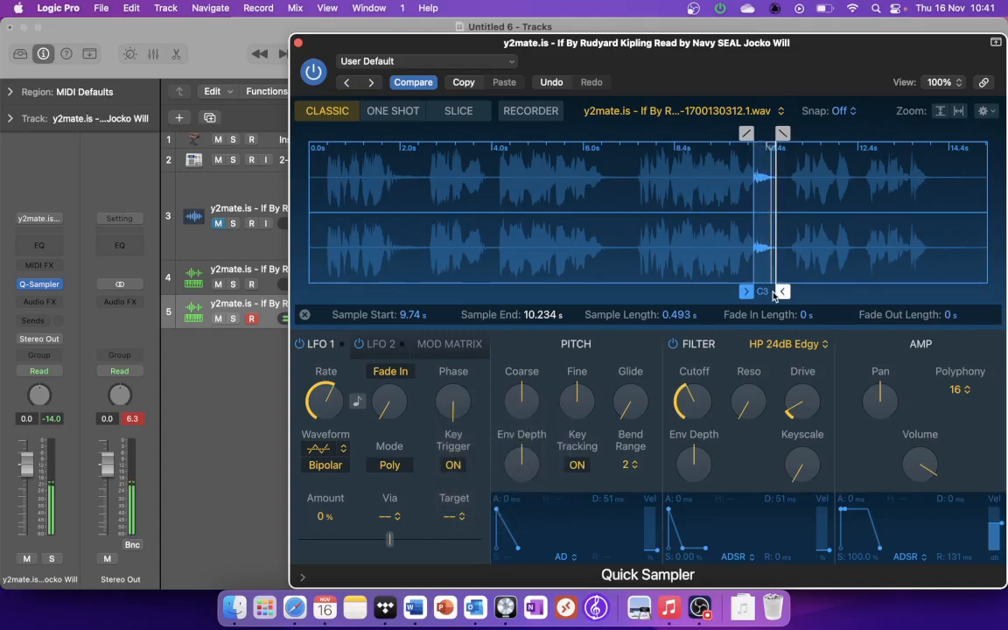
pyautogui.moveTo(702, 391); pyautogui.dragTo(703, 407)
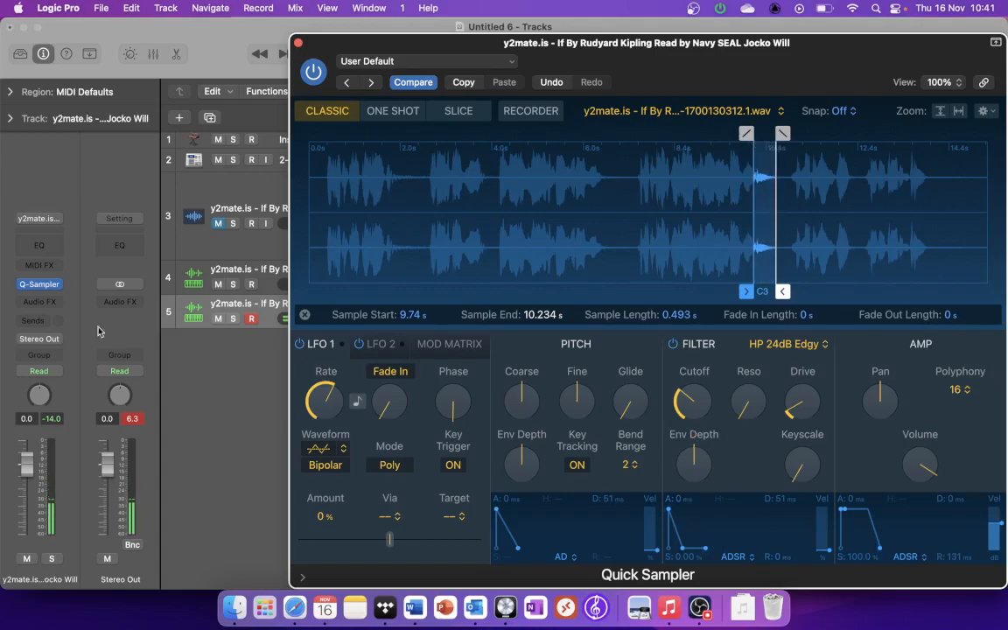
# Step: Insert a Compressor on the duplicated track and load its Rap Vocal preset
pyautogui.click(38, 301)
pyautogui.moveTo(52, 383)
pyautogui.click(133, 383)
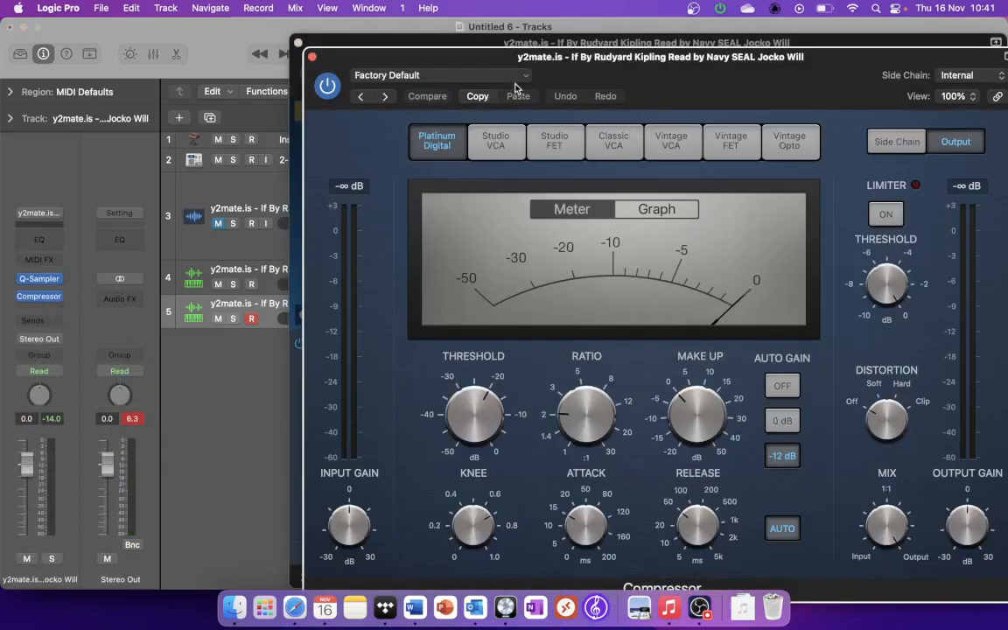
pyautogui.click(521, 76)
pyautogui.moveTo(492, 405)
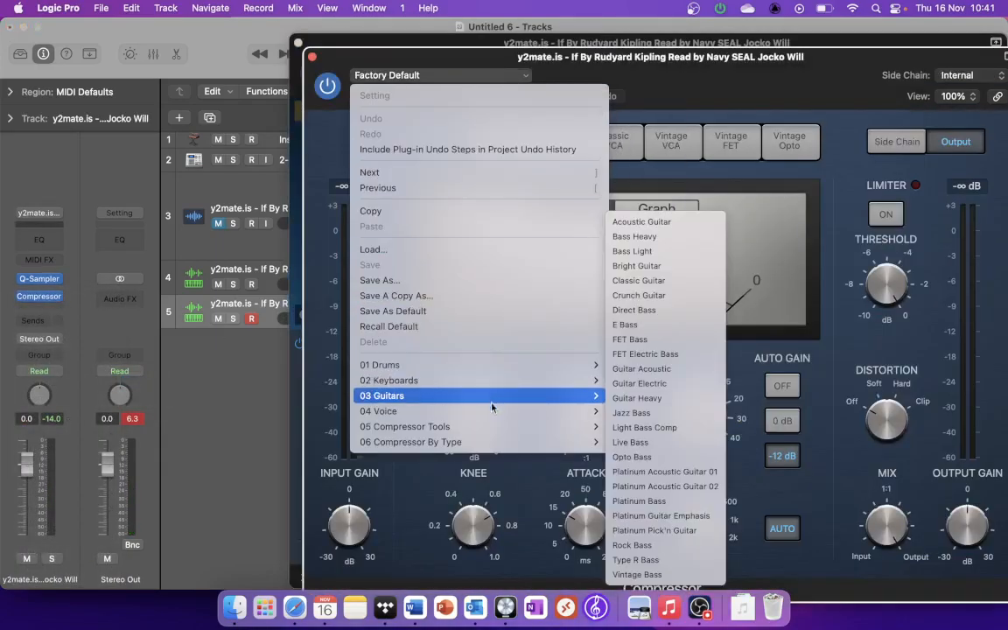
pyautogui.click(652, 352)
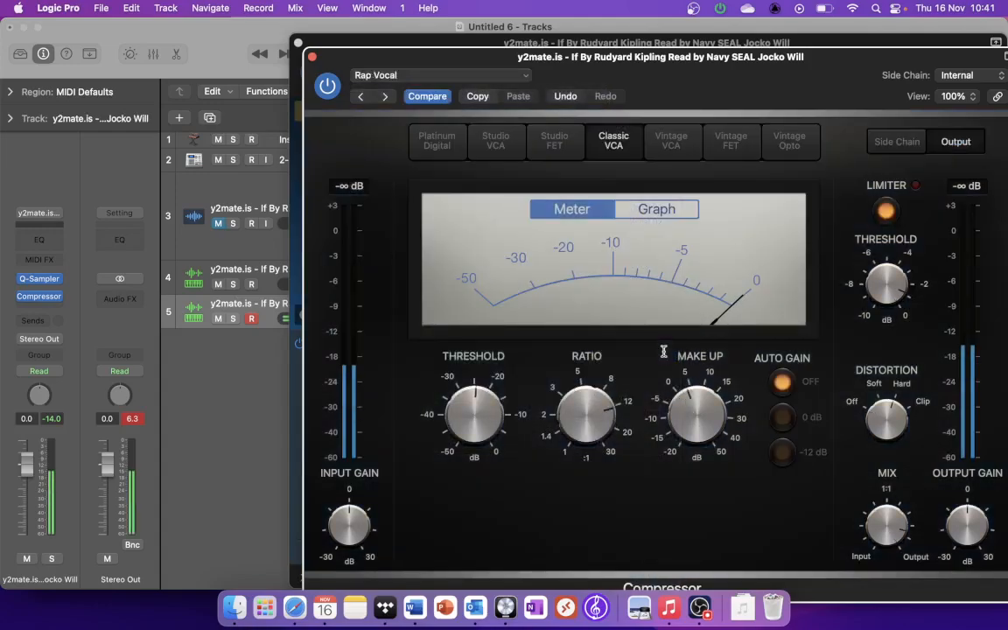
pyautogui.click(313, 58)
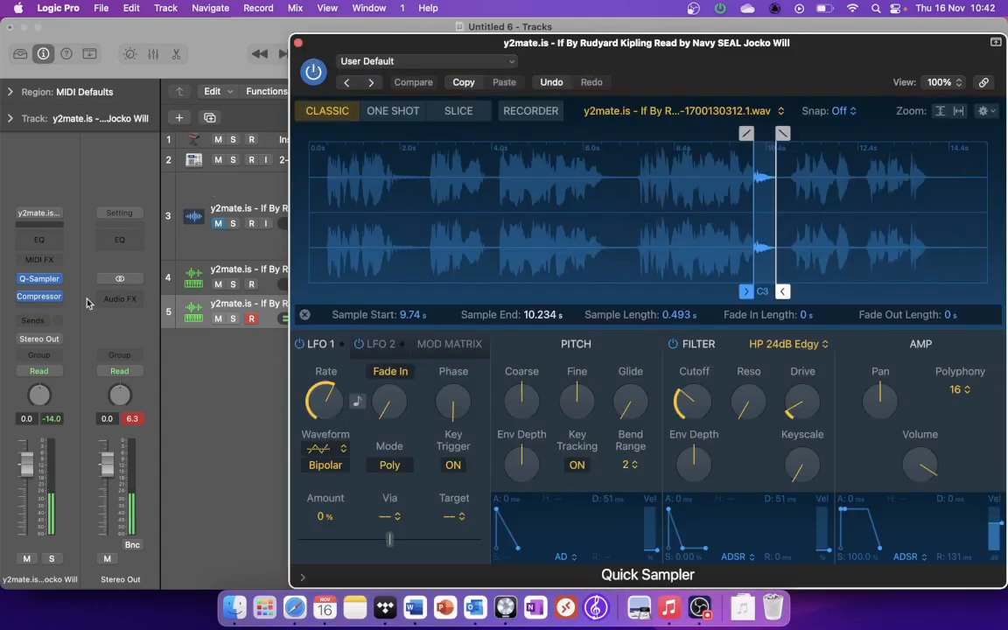
# Step: Add a stereo Tape Delay after the Compressor and load the 1\8 Note Dotted Dub preset
pyautogui.click(35, 308)
pyautogui.moveTo(66, 371)
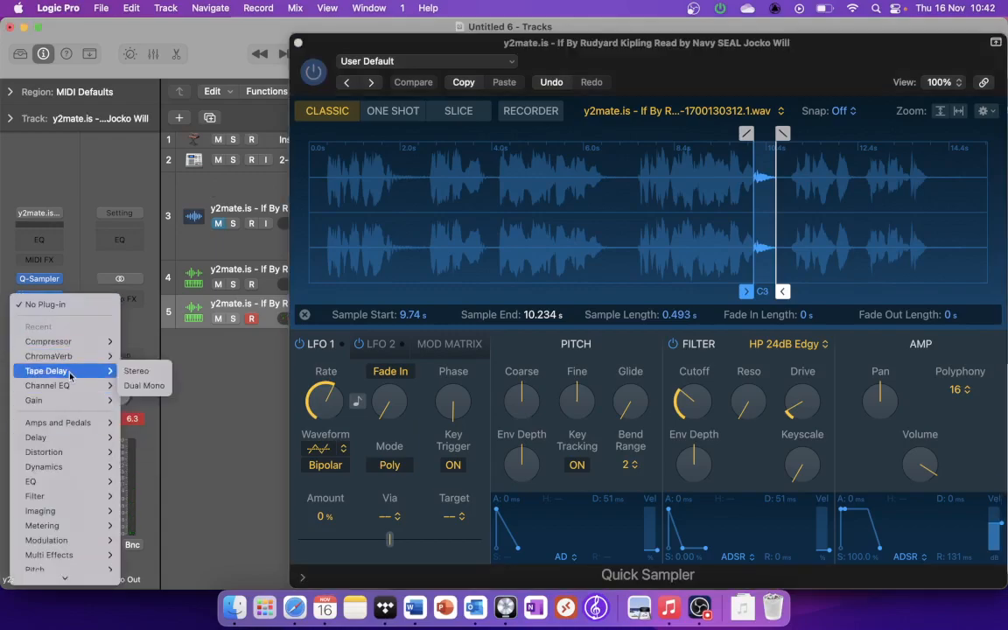
pyautogui.click(173, 374)
pyautogui.click(58, 308)
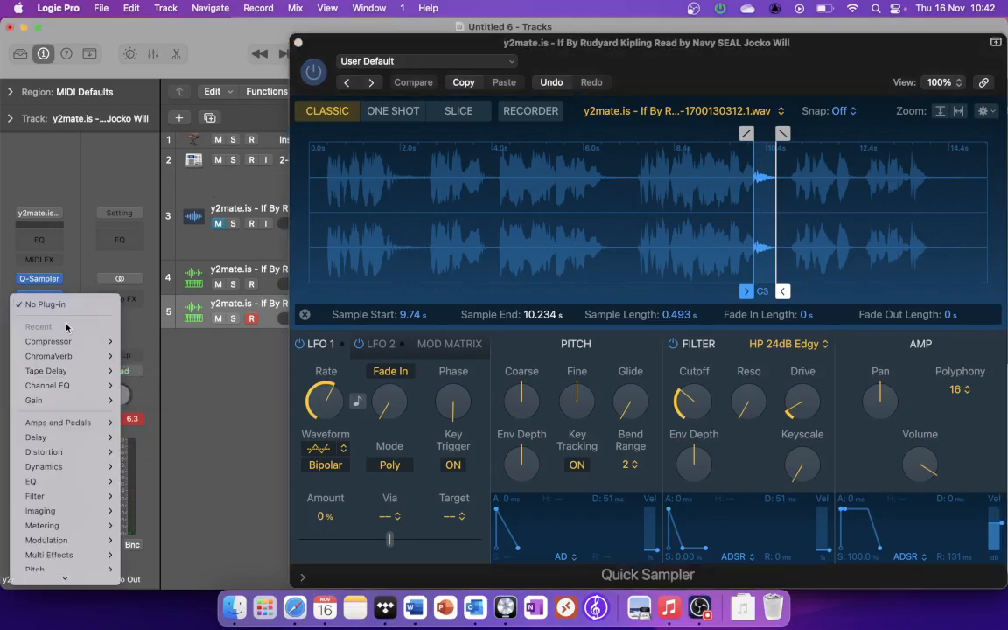
pyautogui.moveTo(70, 375)
pyautogui.click(133, 371)
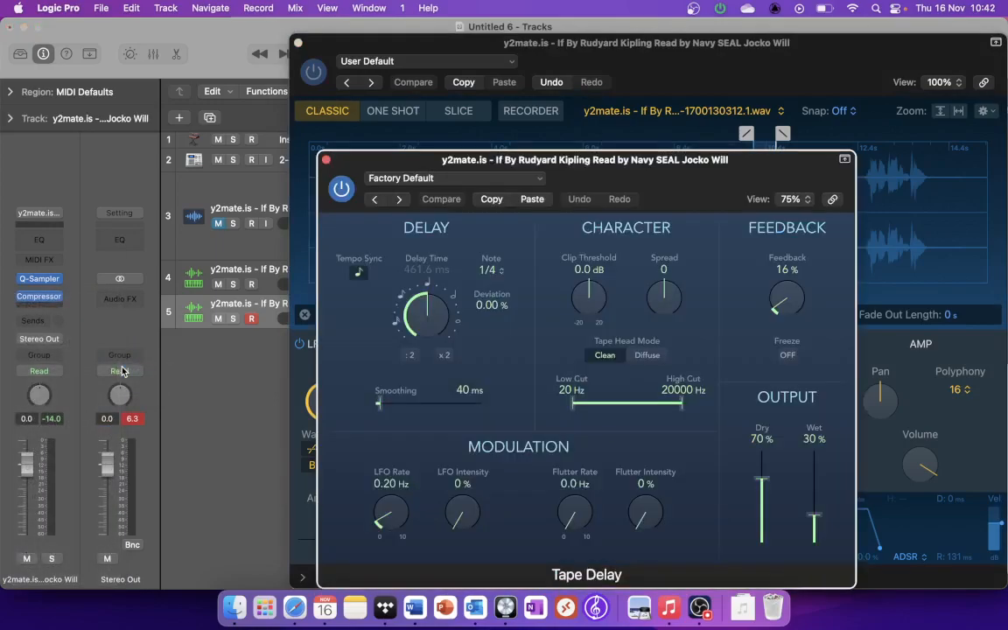
pyautogui.click(439, 180)
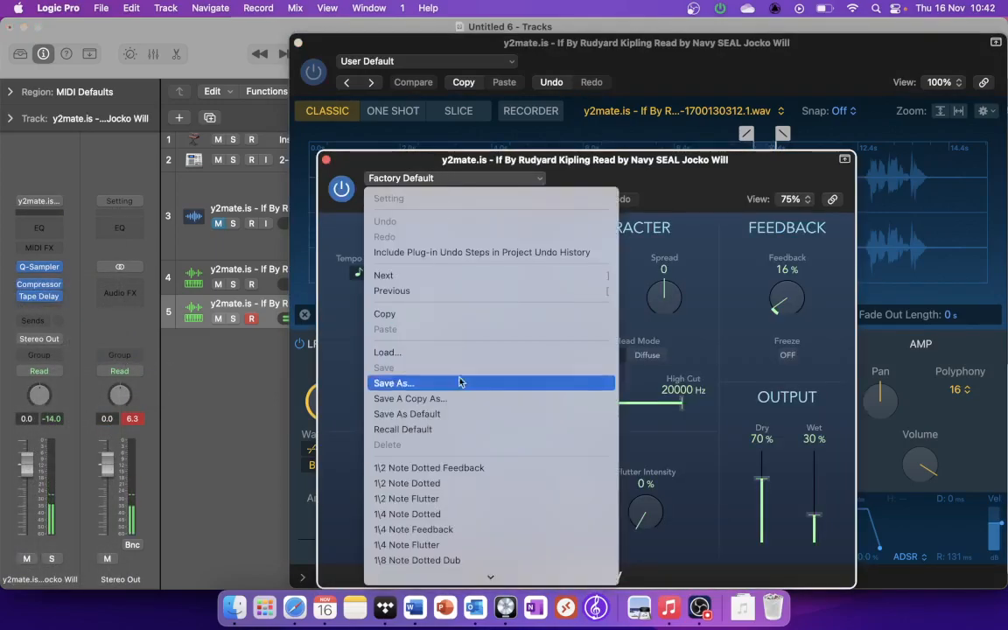
pyautogui.click(473, 452)
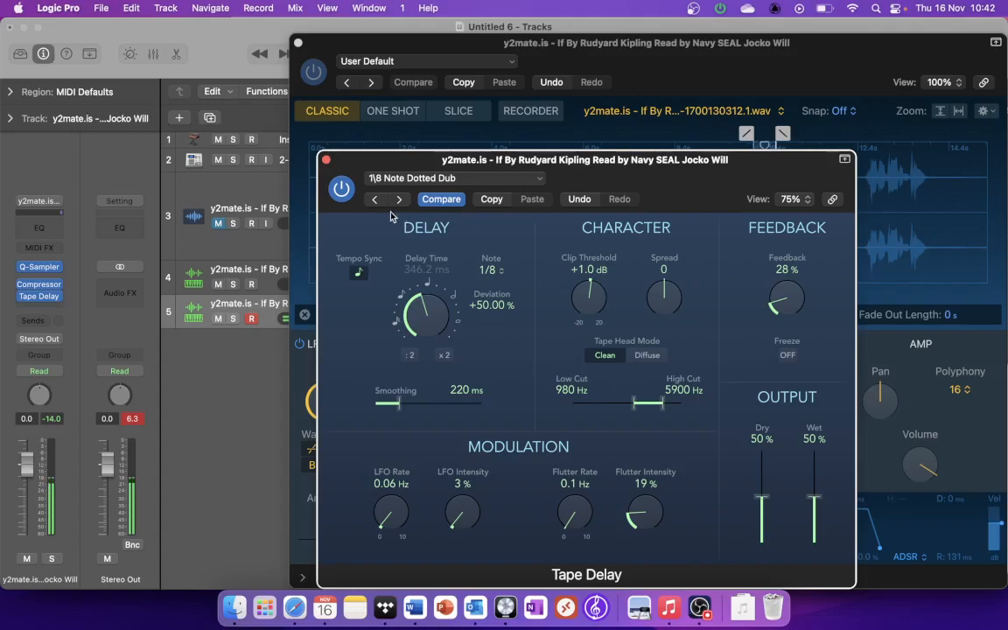
pyautogui.click(327, 161)
# Step: Close Quick Sampler and Musical Typing, and mute the recorded slice track 4
pyautogui.click(298, 42)
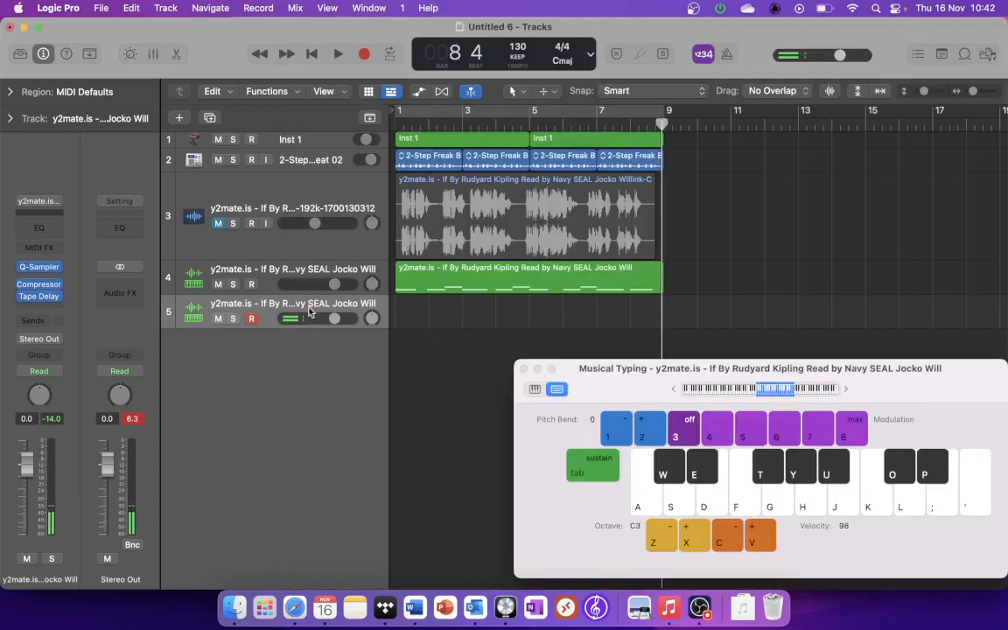
pyautogui.click(219, 285)
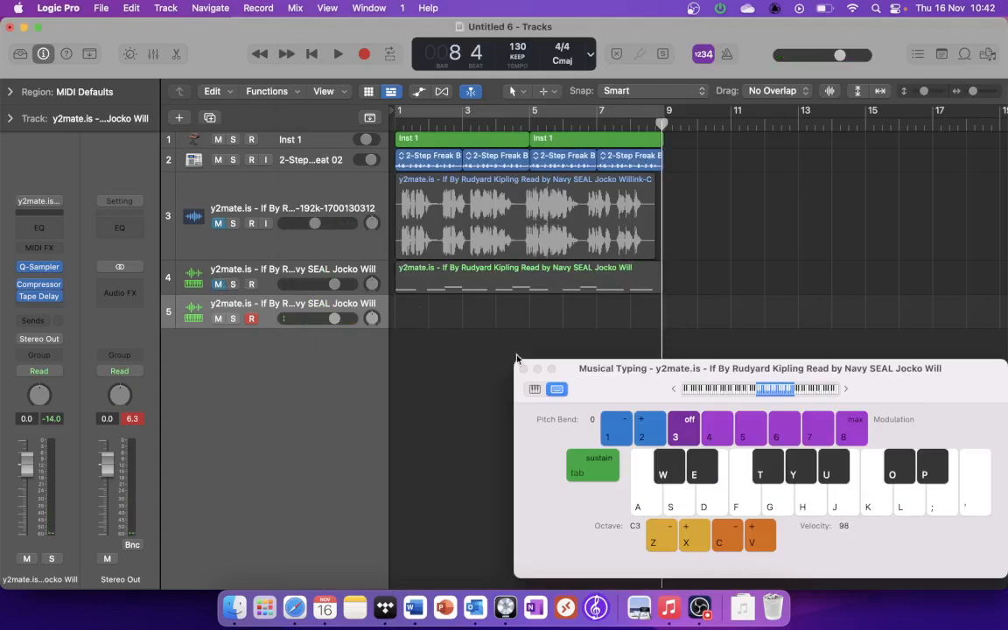
pyautogui.click(522, 368)
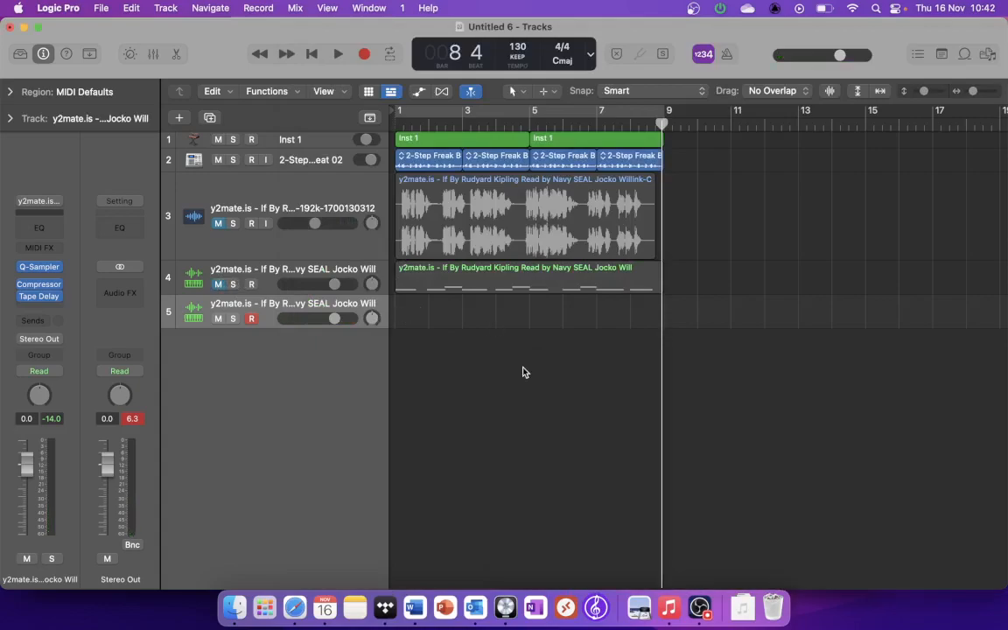
# Step: Create a pattern region on track 5 and turn on the first step of its Root Key - C3 row
pyautogui.rightClick(417, 320)
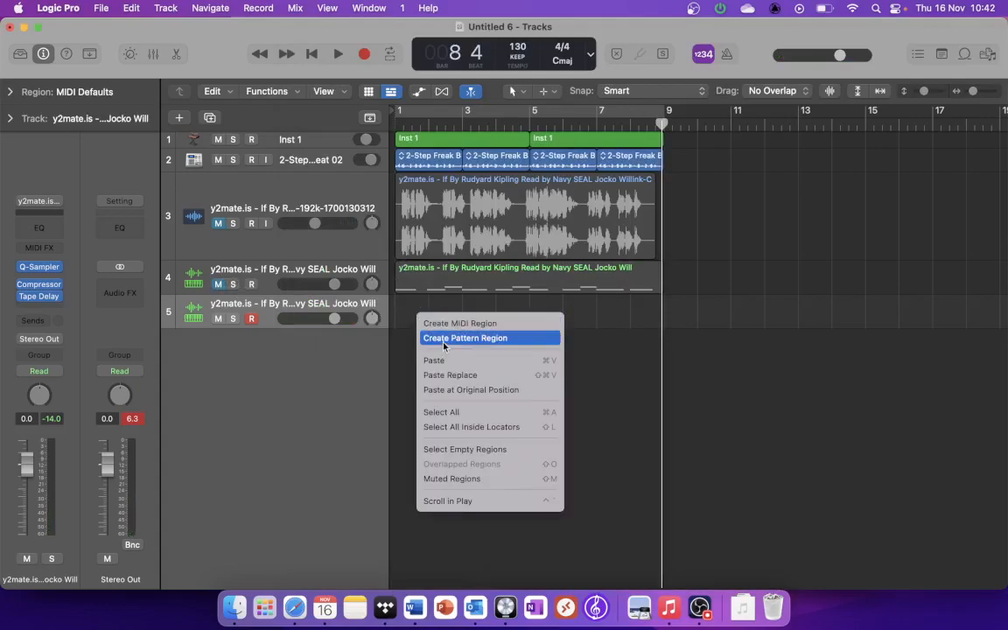
pyautogui.click(444, 338)
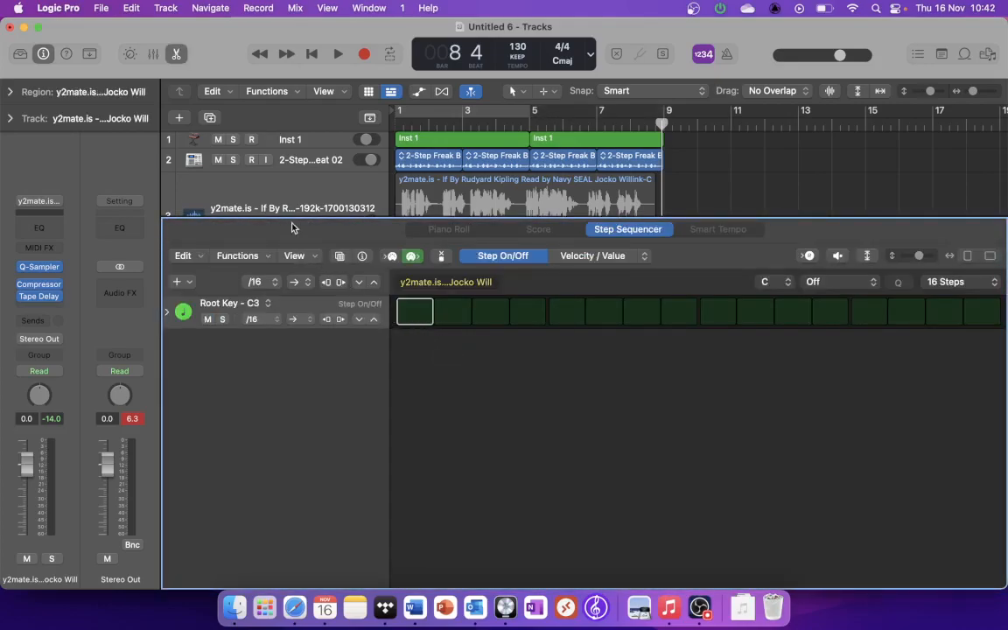
pyautogui.press('super+z')
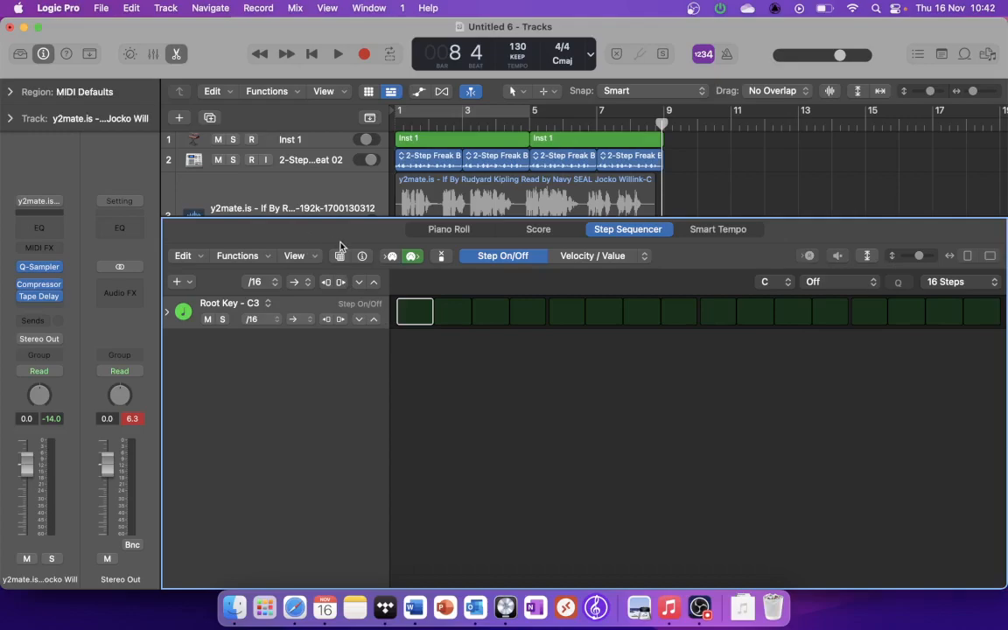
pyautogui.click(413, 310)
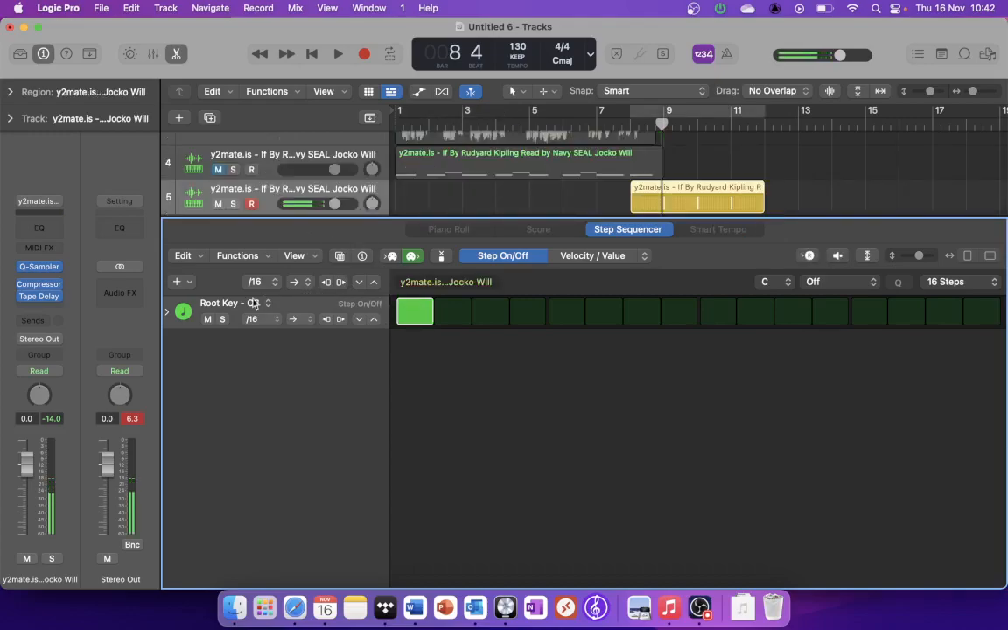
pyautogui.click(178, 282)
pyautogui.moveTo(209, 293)
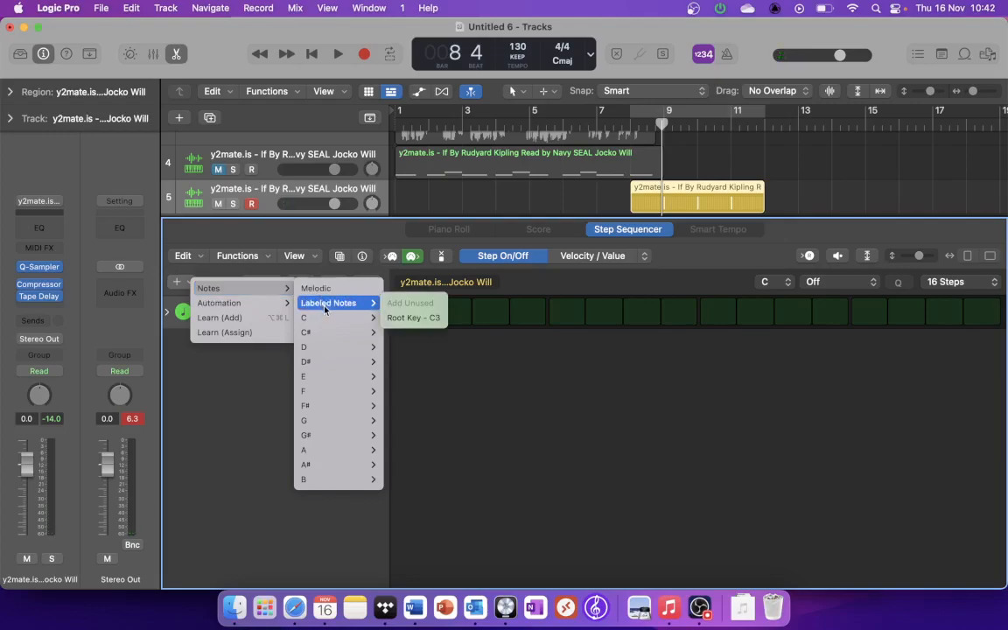
pyautogui.click(228, 412)
pyautogui.click(236, 257)
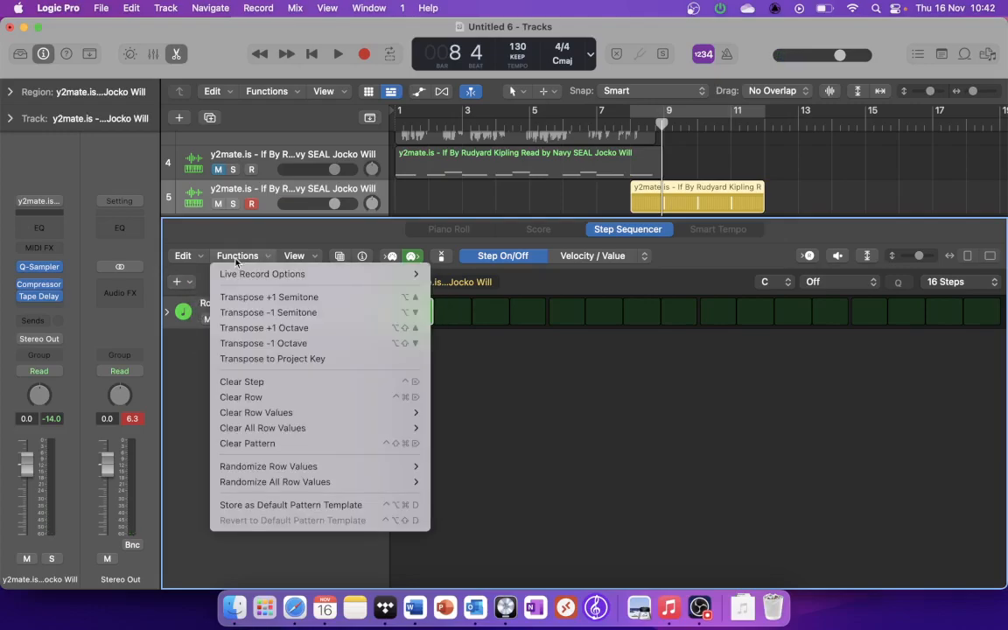
pyautogui.click(186, 259)
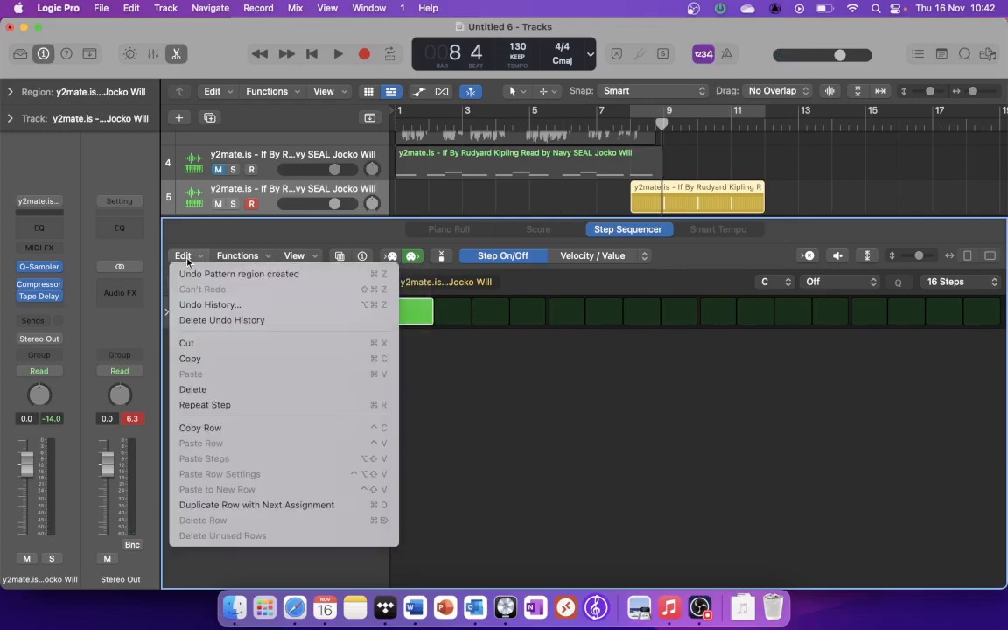
pyautogui.click(646, 477)
# Step: Browse the Melodic pattern library, the pattern settings and the automation types available for a new Step Sequencer row
pyautogui.click(340, 256)
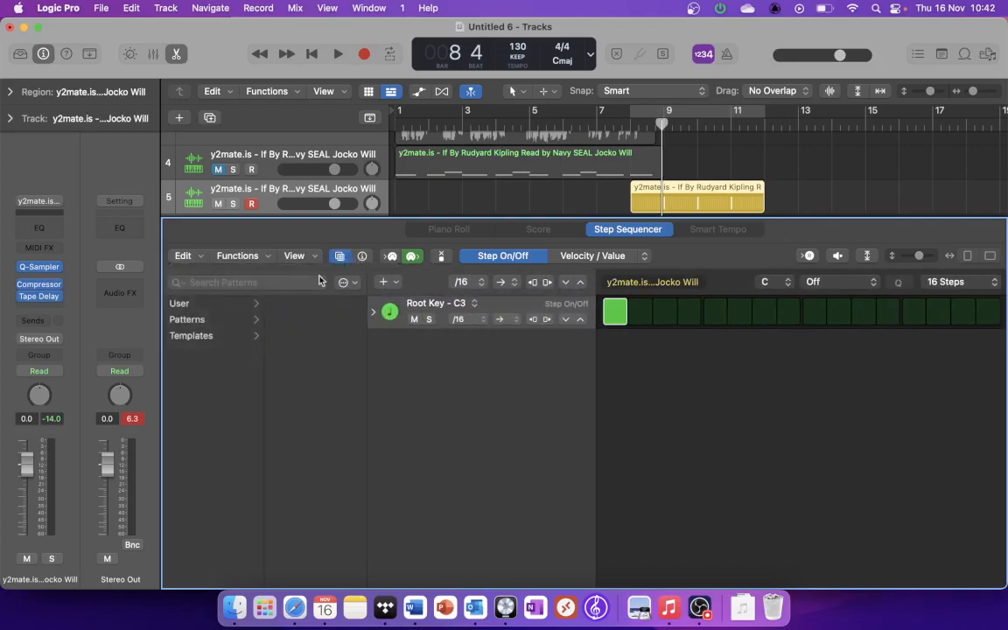
pyautogui.click(226, 307)
pyautogui.click(258, 305)
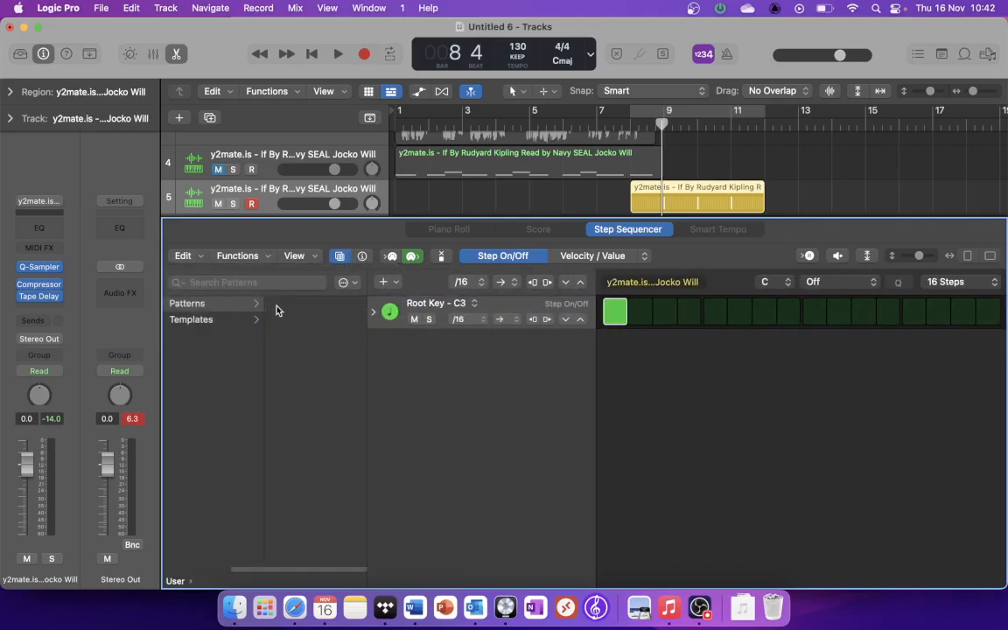
pyautogui.hscroll(-3, 254, 323)
pyautogui.click(232, 321)
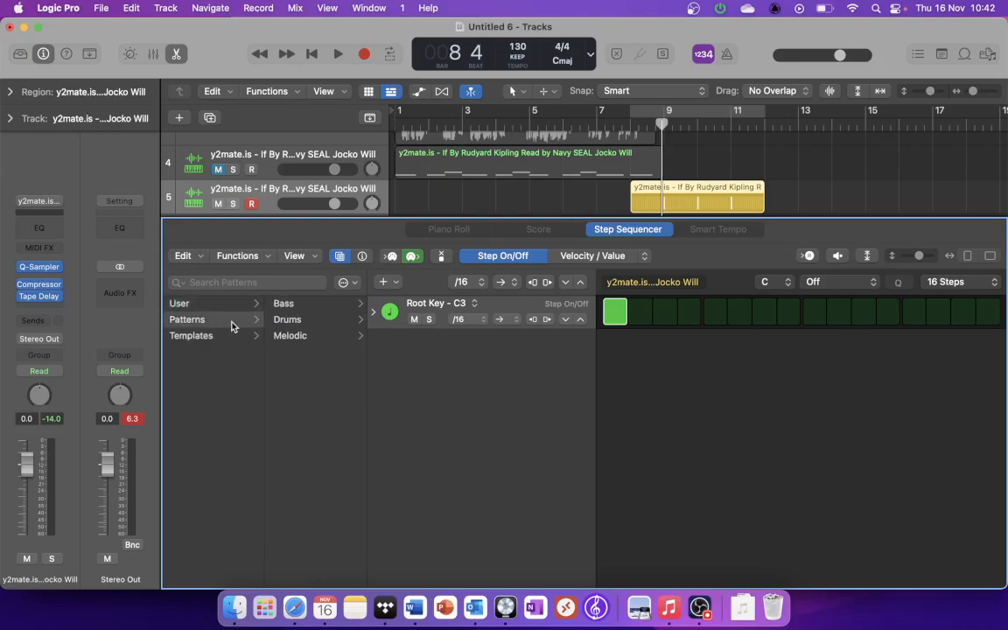
pyautogui.click(283, 337)
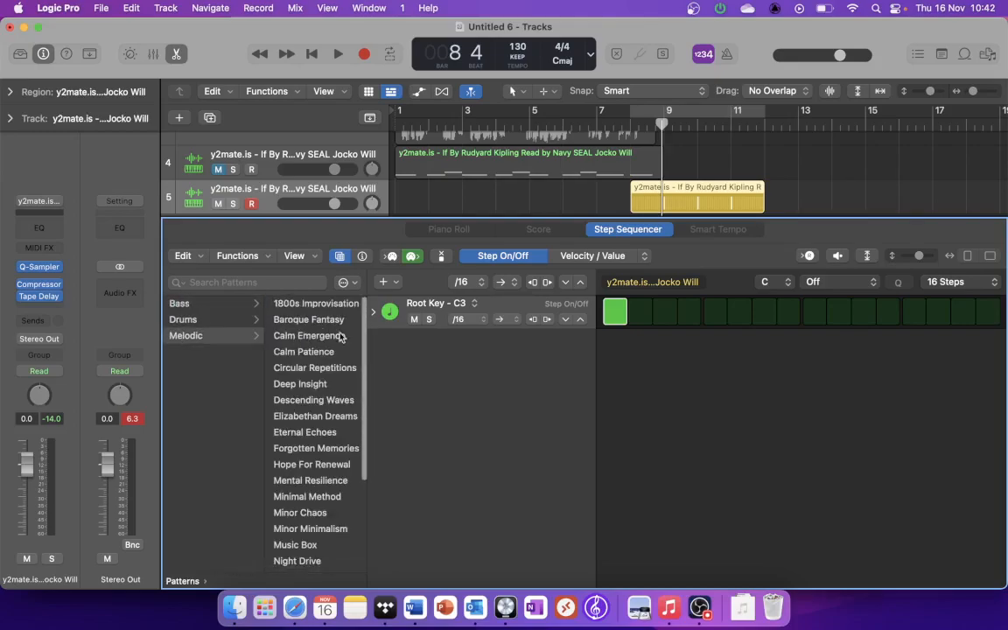
pyautogui.click(357, 283)
pyautogui.click(396, 285)
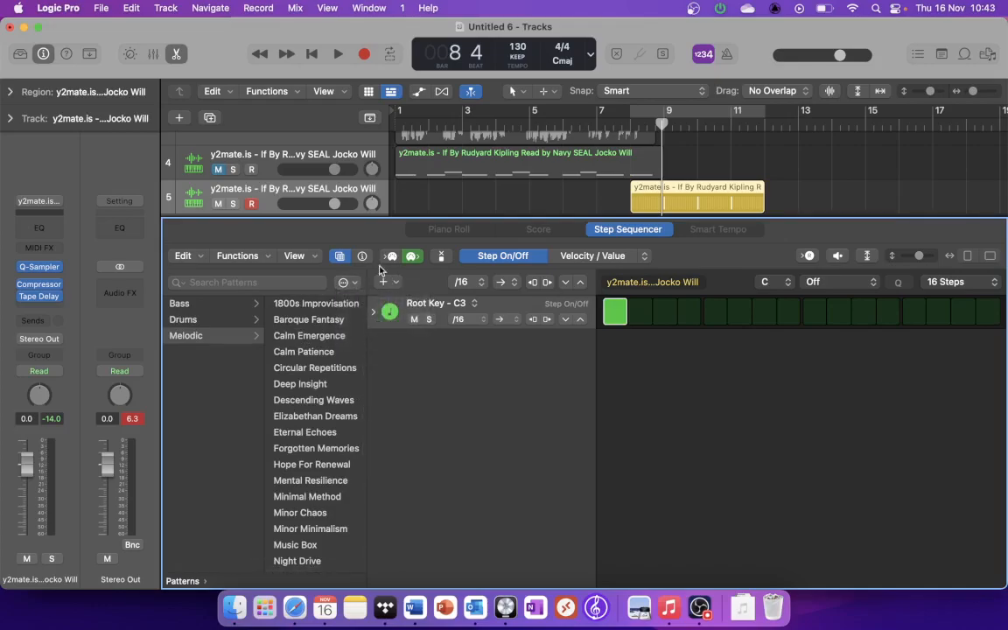
pyautogui.click(363, 256)
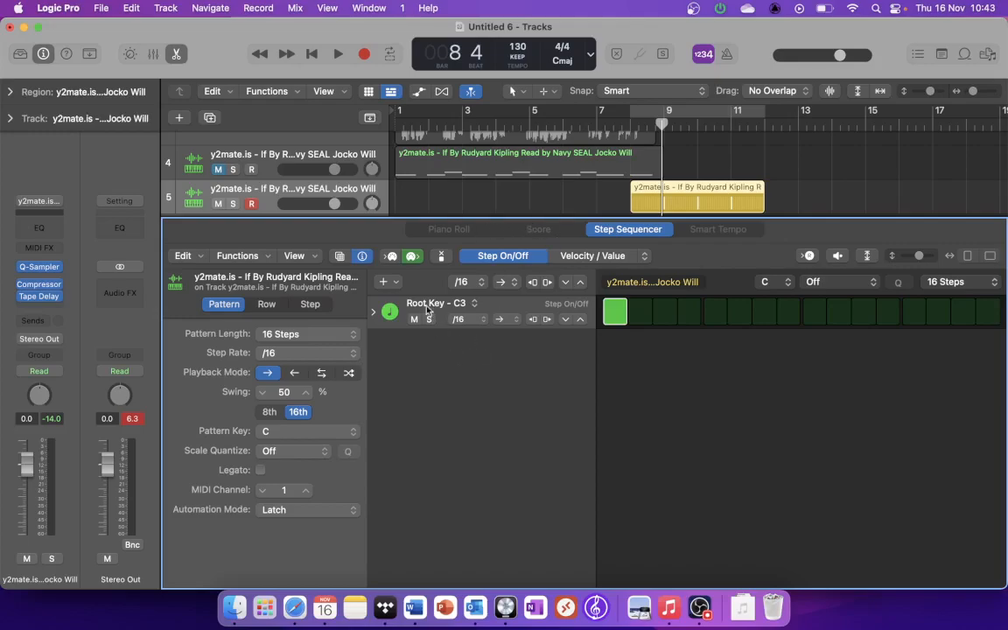
pyautogui.click(385, 281)
pyautogui.moveTo(415, 307)
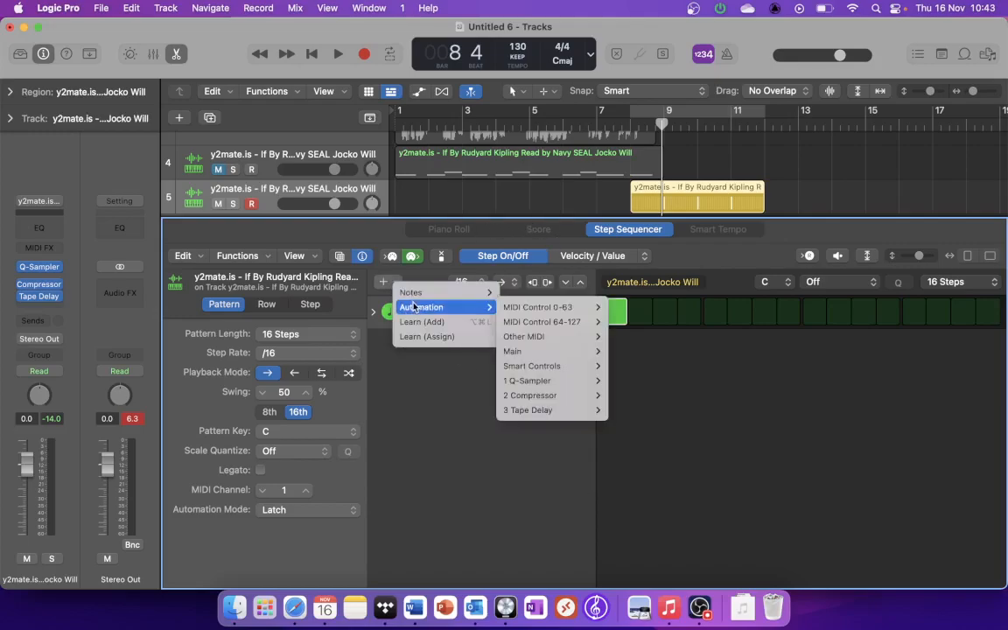
pyautogui.click(527, 322)
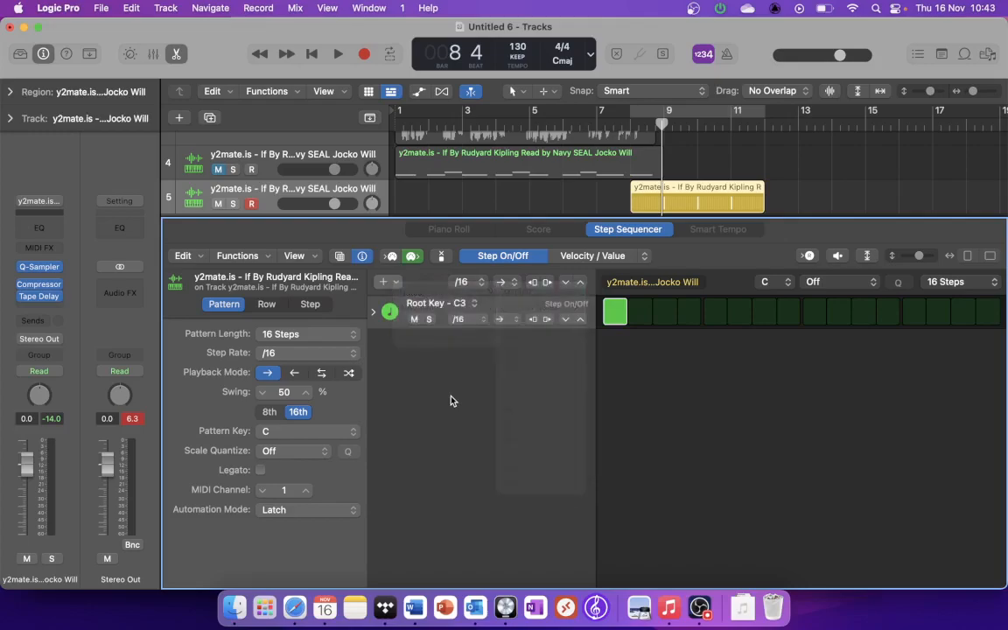
# Step: Replace the pattern region on track 5 with a four-bar MIDI region starting at bar 1
pyautogui.moveTo(471, 217); pyautogui.dragTo(470, 469)
pyautogui.press('Delete')
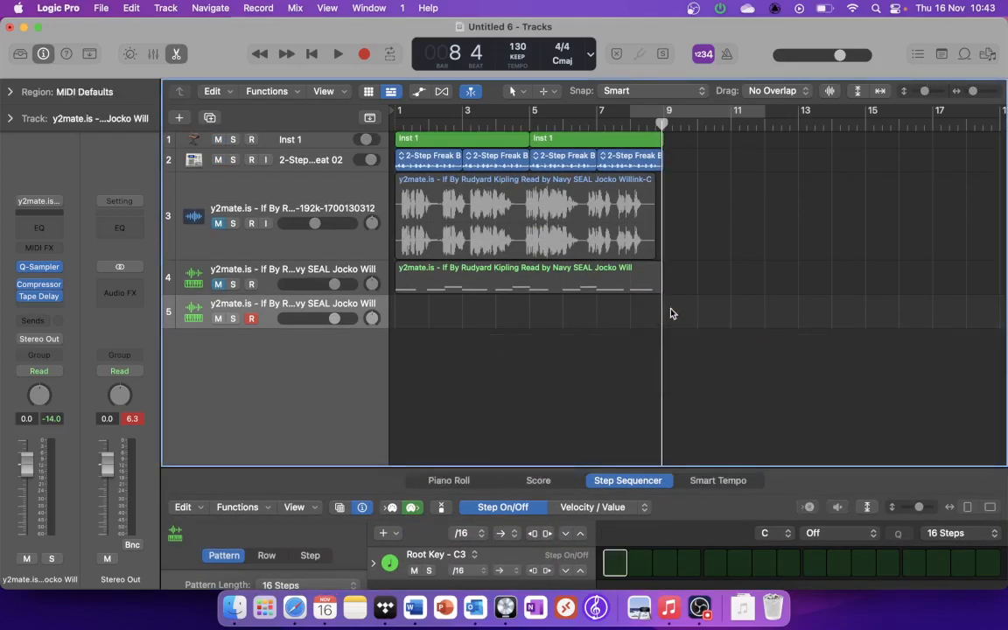
pyautogui.rightClick(420, 307)
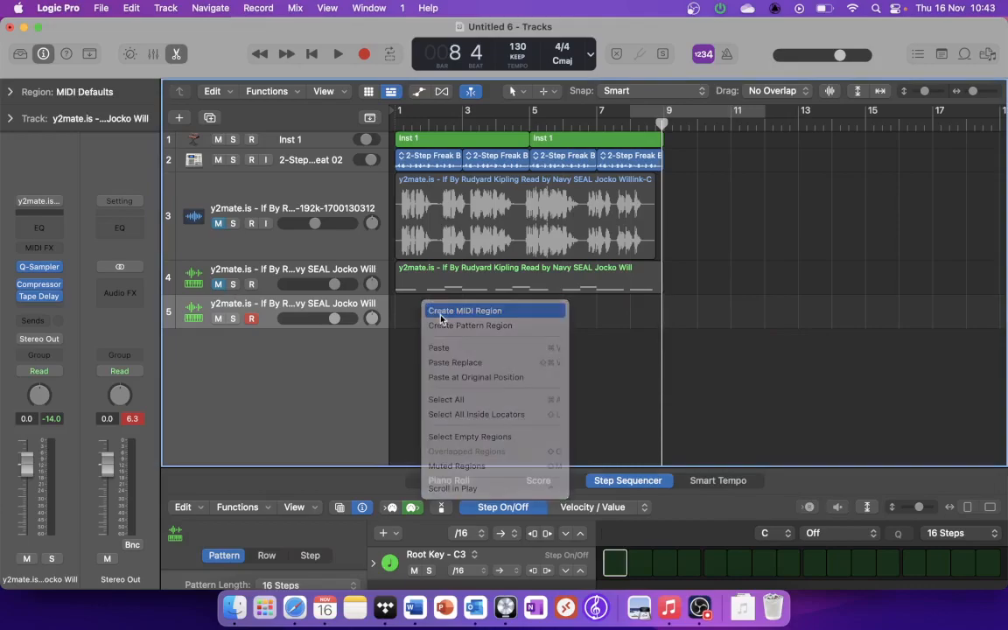
pyautogui.click(431, 310)
pyautogui.moveTo(427, 318); pyautogui.dragTo(530, 318)
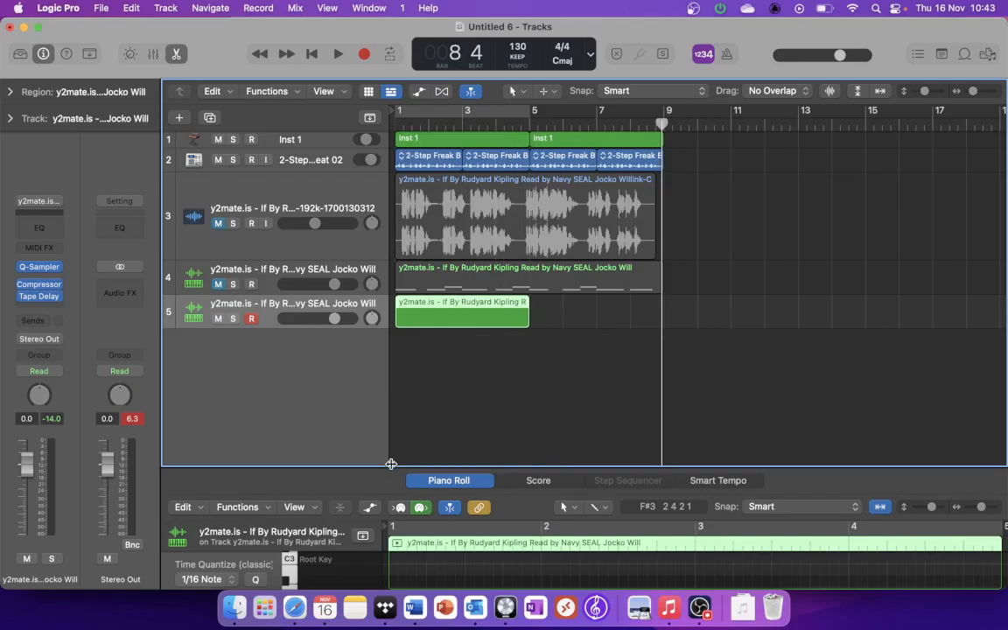
# Step: Draw a D#2 note under one beat long at the start of the region and cycle playback over bars 1 to 5
pyautogui.moveTo(391, 464); pyautogui.dragTo(407, 219)
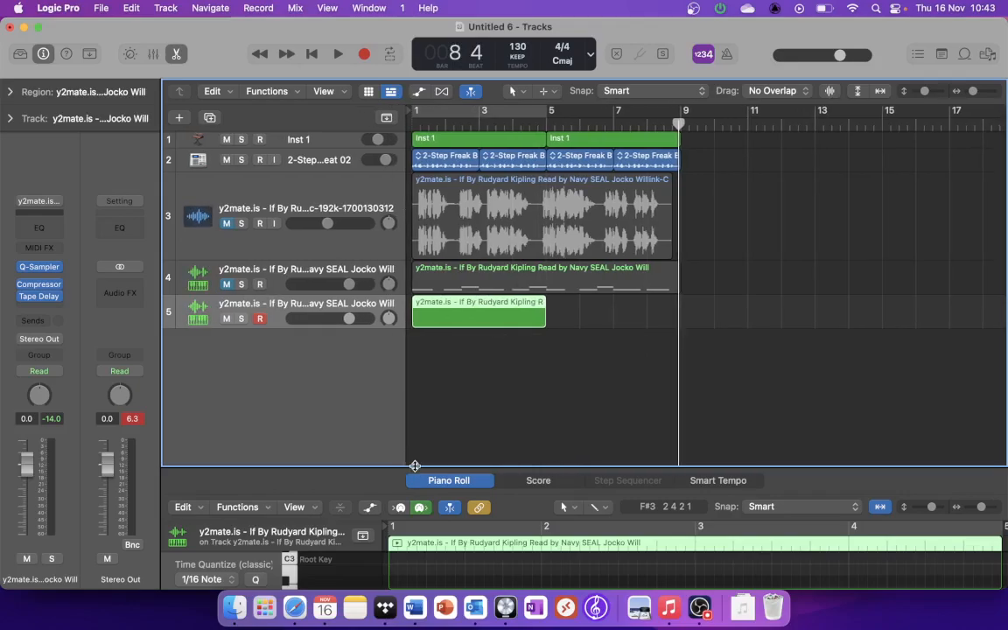
pyautogui.moveTo(415, 466); pyautogui.dragTo(414, 203)
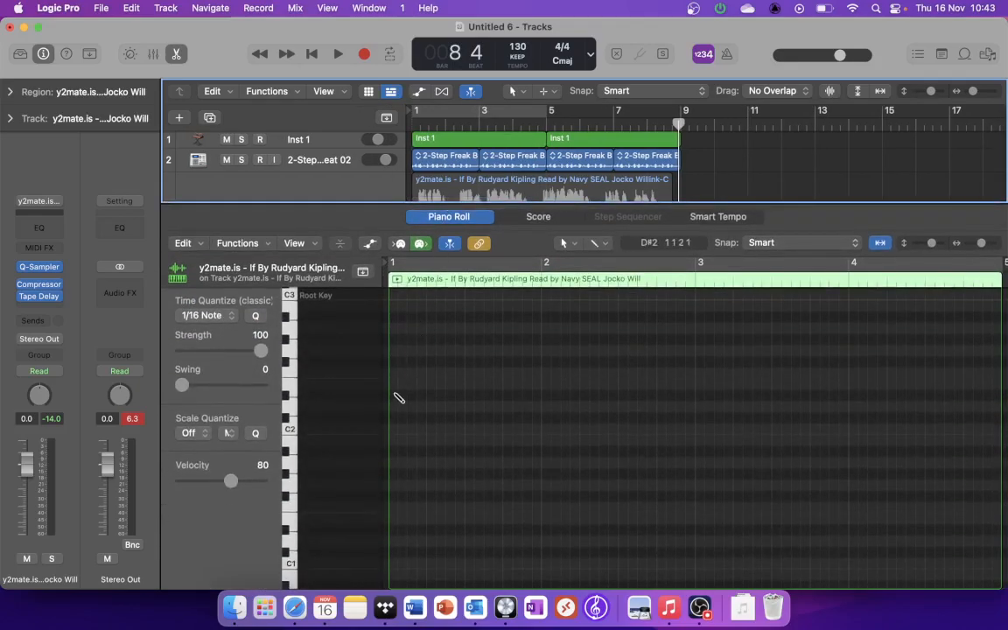
pyautogui.click(394, 396)
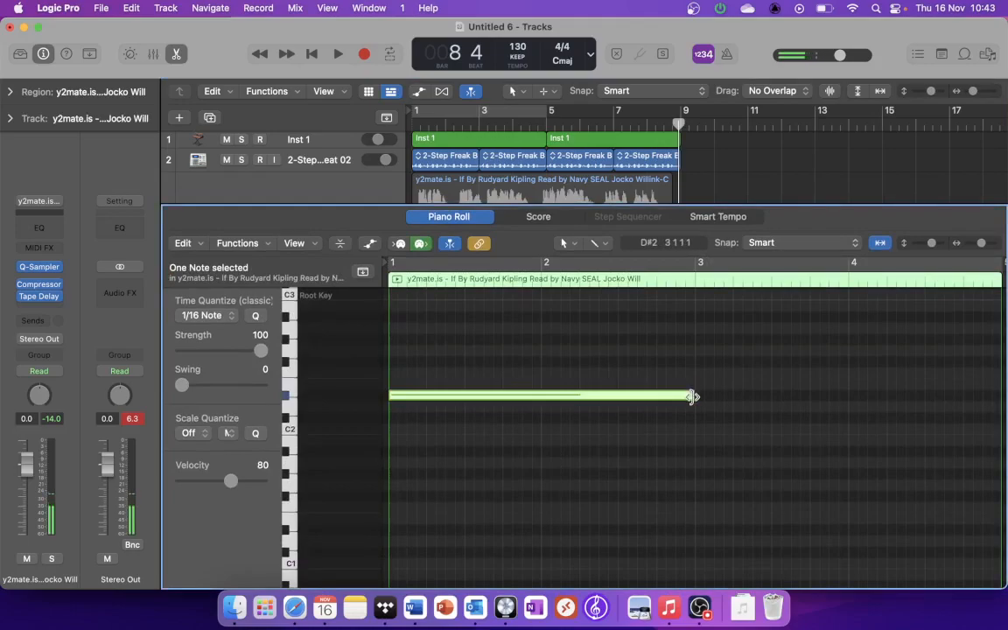
pyautogui.press('space')
pyautogui.click(453, 111)
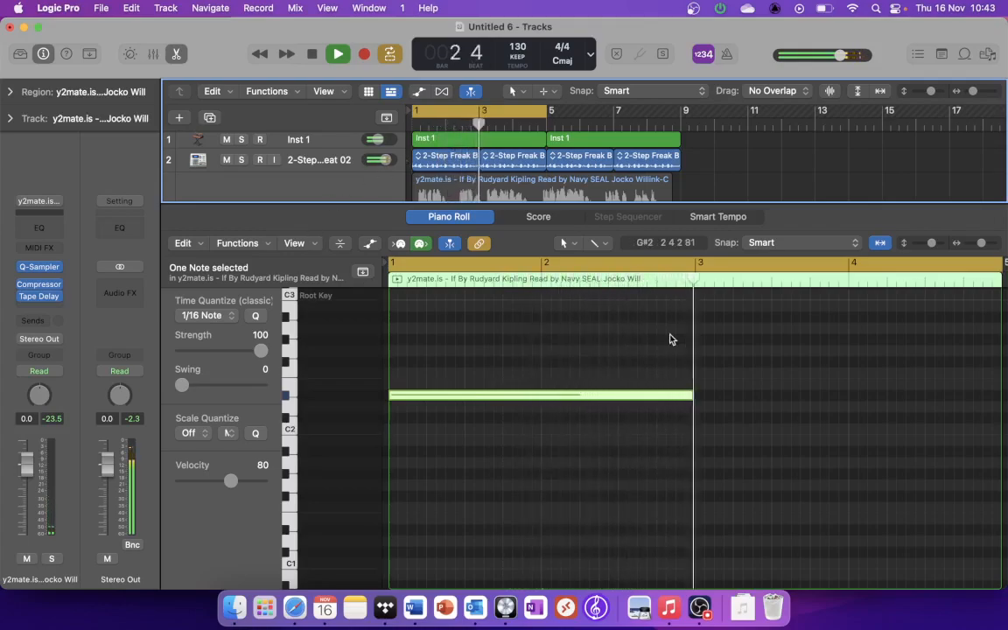
pyautogui.press('space')
pyautogui.moveTo(690, 403); pyautogui.dragTo(415, 398)
# Step: Solo track 5 instead of track 4 and play back the new note
pyautogui.scroll(-3, 322, 169)
pyautogui.click(241, 196)
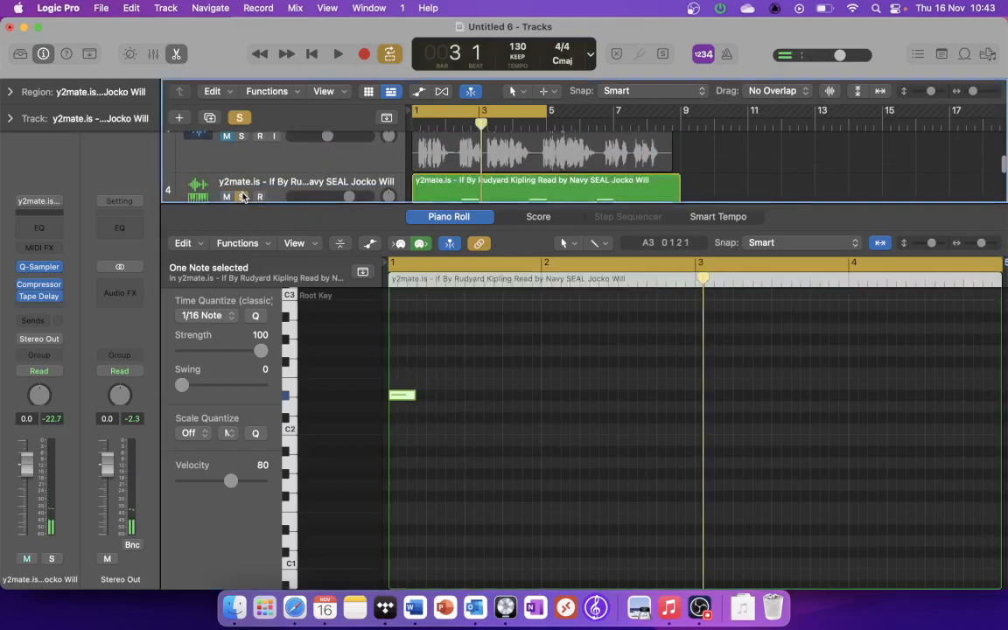
pyautogui.press('space')
pyautogui.press('space')
pyautogui.press('space')
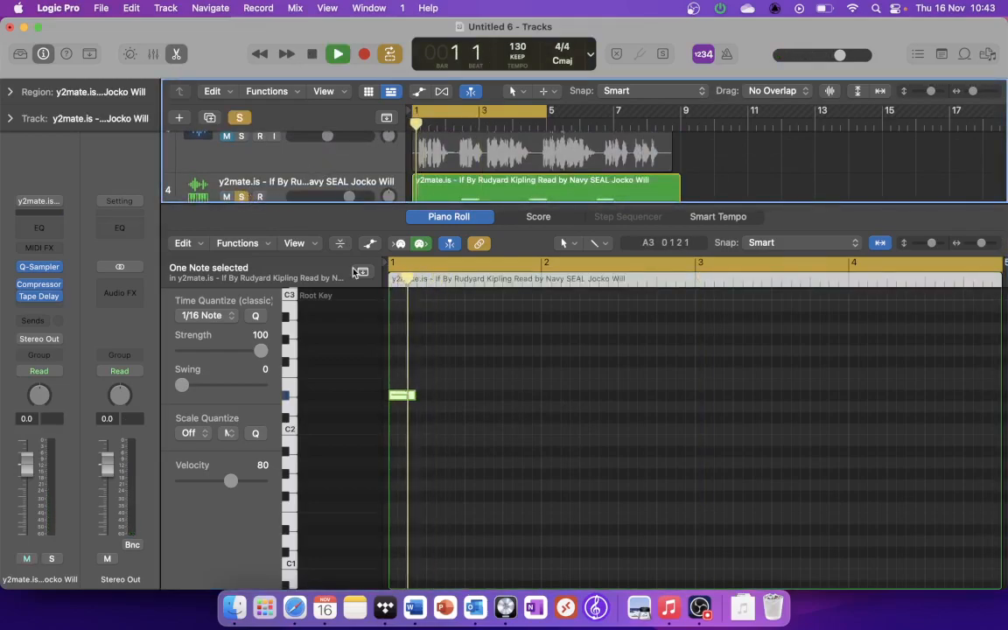
pyautogui.moveTo(401, 397); pyautogui.dragTo(404, 398)
pyautogui.press('space')
pyautogui.scroll(-2, 308, 150)
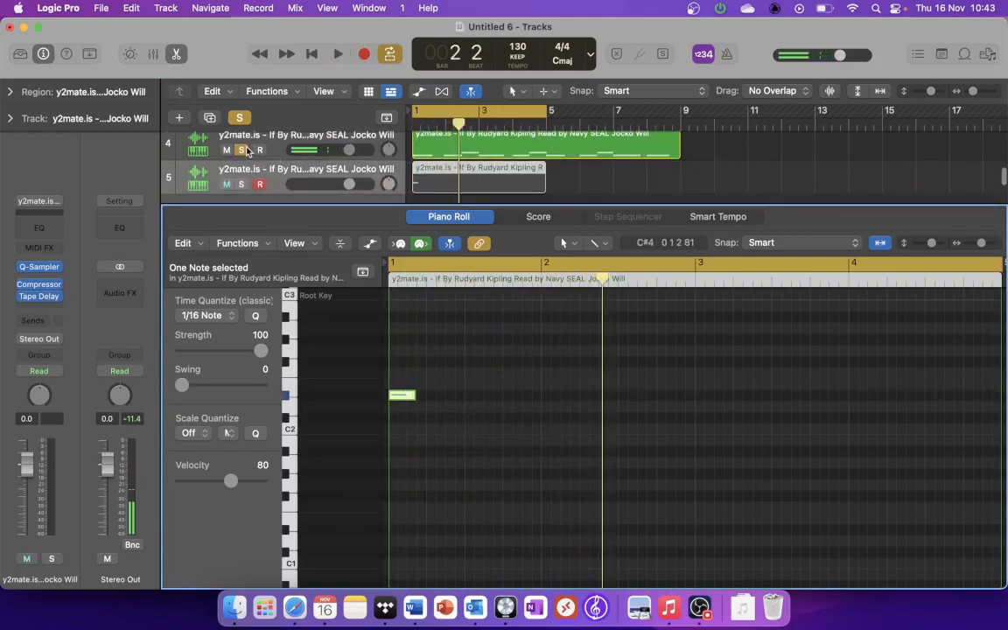
pyautogui.click(243, 184)
pyautogui.press('space')
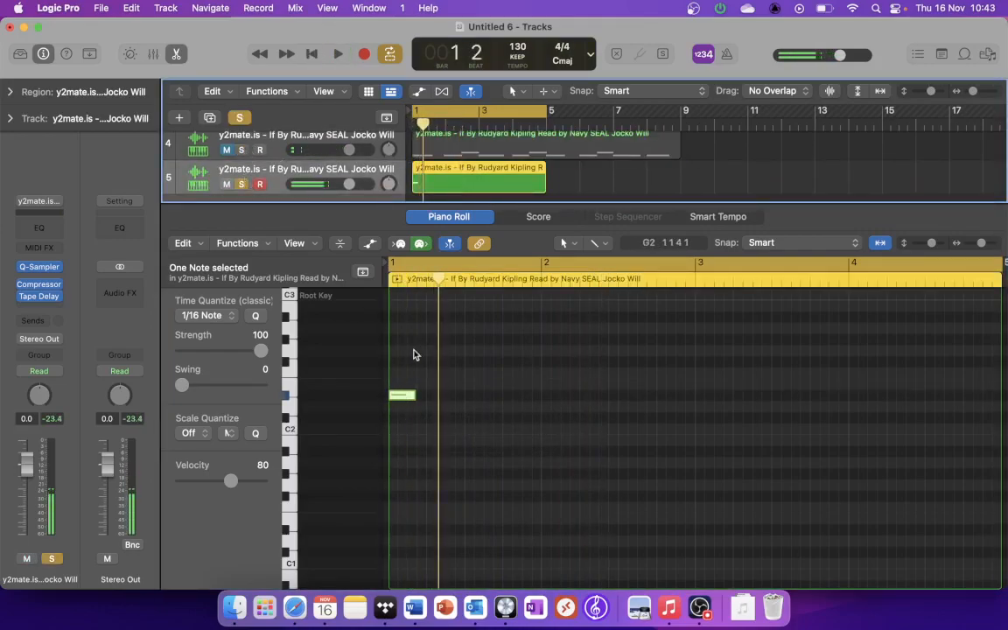
# Step: Move the opening note up one octave to D#3 and play it back
pyautogui.scroll(4, 376, 368)
pyautogui.moveTo(405, 484); pyautogui.dragTo(406, 348)
pyautogui.scroll(1, 407, 348)
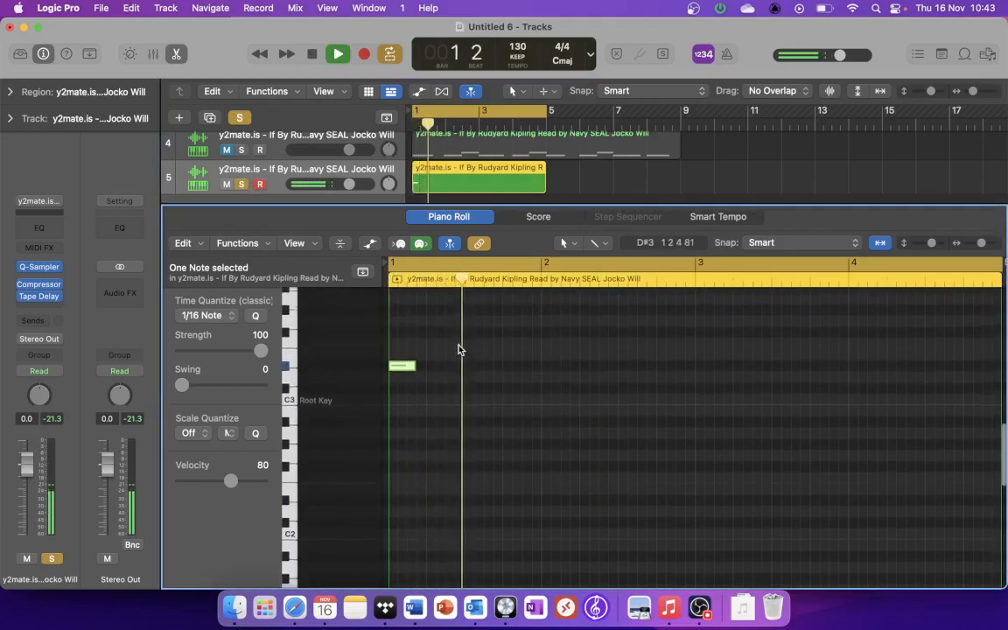
pyautogui.press('space')
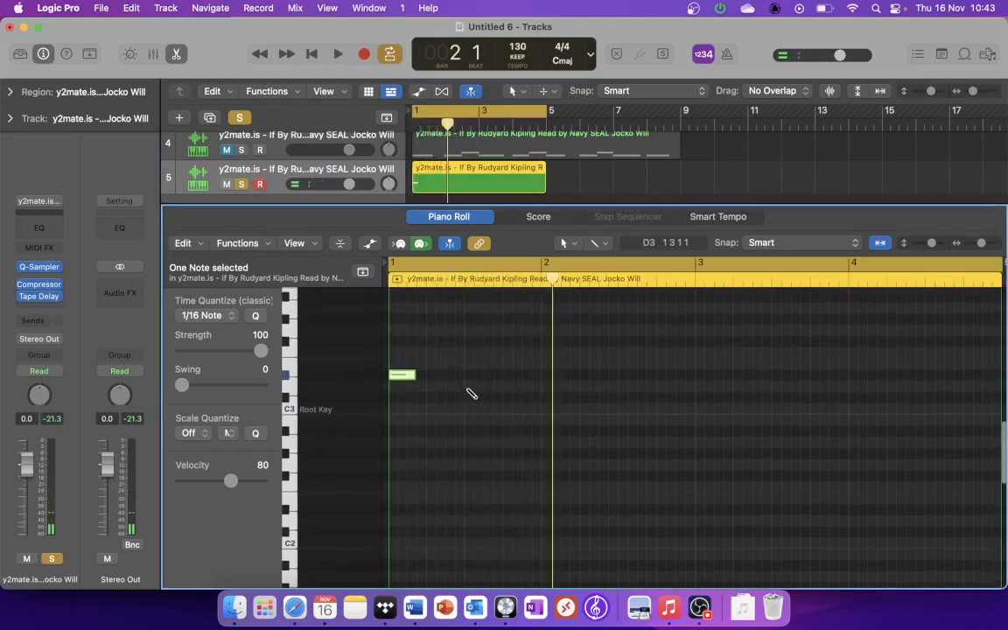
# Step: Draw D3 notes at 1 2 3, 1 4 3 and bar 2 plus an F3 note at 1 3, keeping the 1 4 3 note shortest
pyautogui.moveTo(470, 385); pyautogui.dragTo(462, 385)
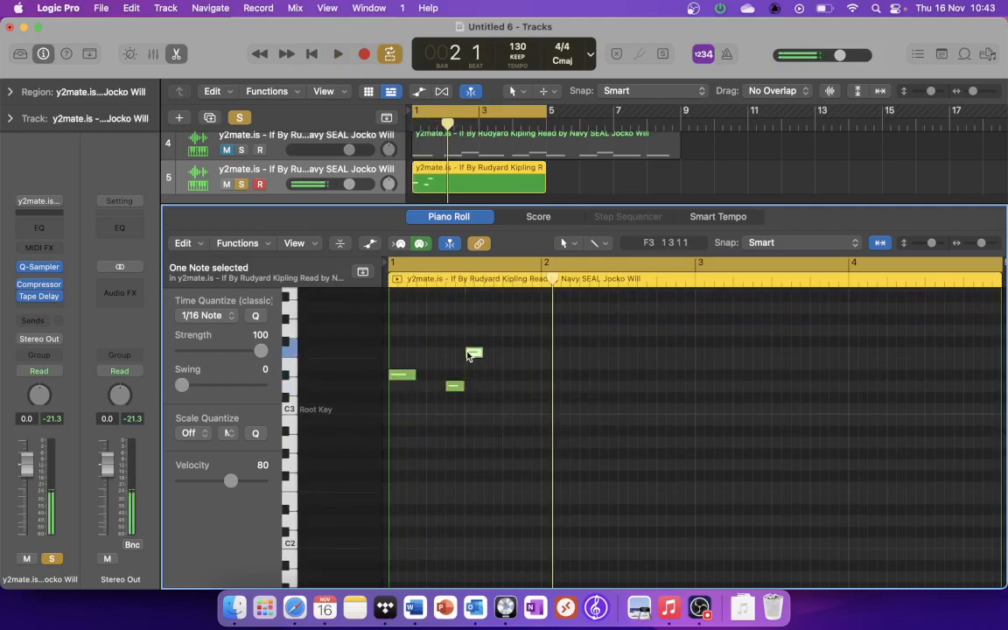
pyautogui.press('space')
pyautogui.click(470, 352)
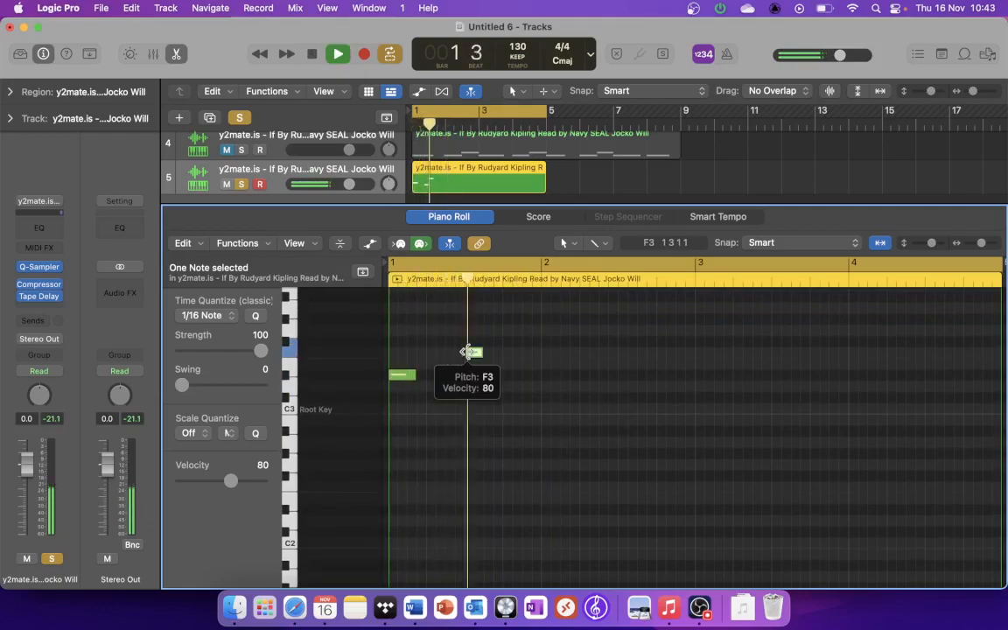
pyautogui.keyDown('super'); pyautogui.click(544, 387); pyautogui.keyUp('super')
pyautogui.press('space')
pyautogui.keyDown('super'); pyautogui.click(530, 387); pyautogui.keyUp('super')
pyautogui.moveTo(537, 386); pyautogui.dragTo(529, 386)
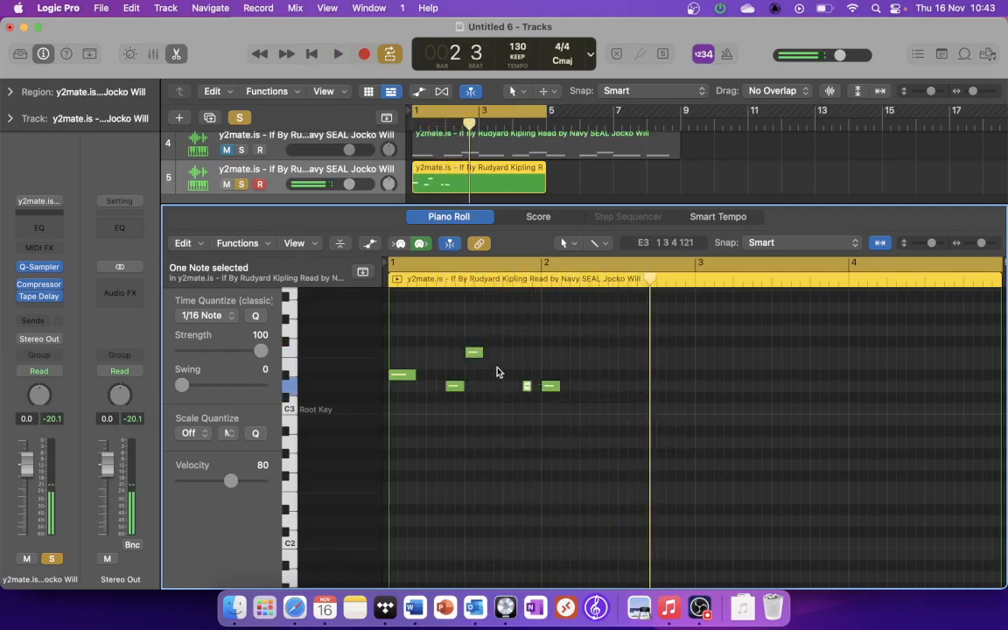
# Step: Set the polyphony of track 5's Quick Sampler to Mono and close the plug-in window
pyautogui.scroll(5, 500, 367)
pyautogui.scroll(-1, 498, 368)
pyautogui.scroll(-2, 498, 368)
pyautogui.hscroll(-6, 499, 367)
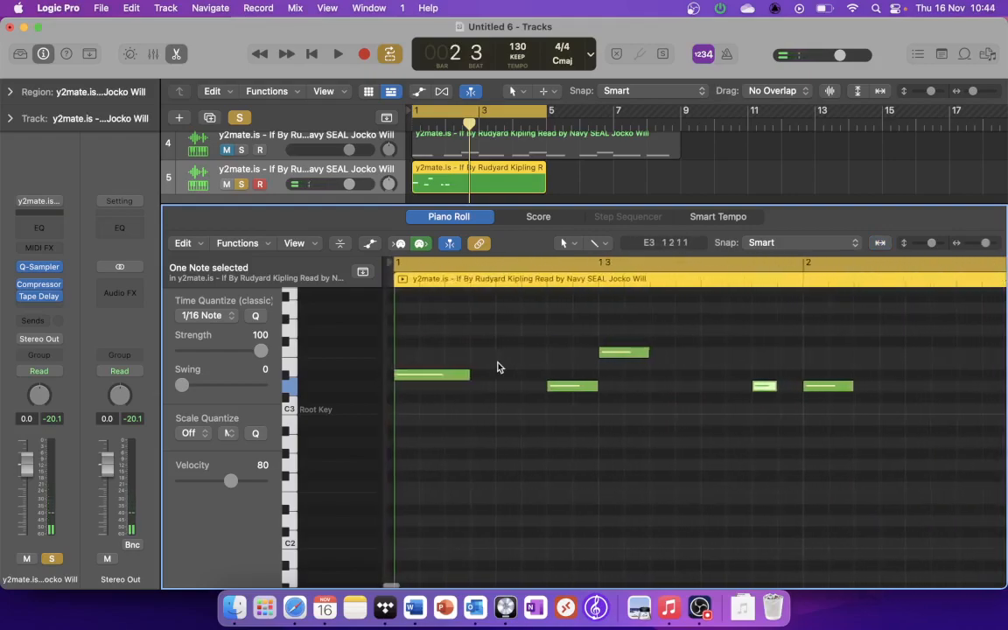
pyautogui.click(41, 268)
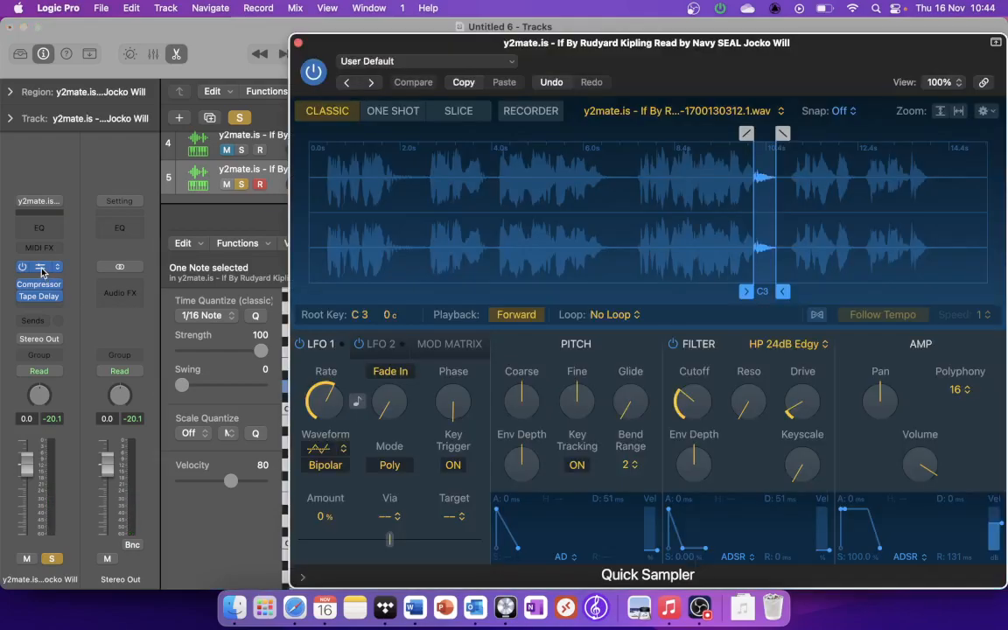
pyautogui.click(959, 394)
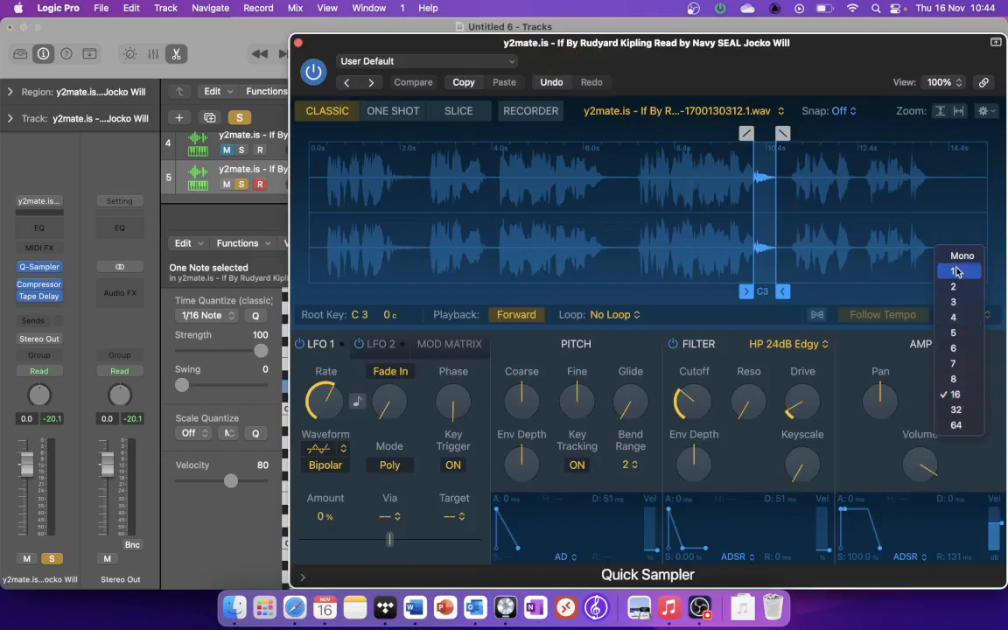
pyautogui.click(962, 264)
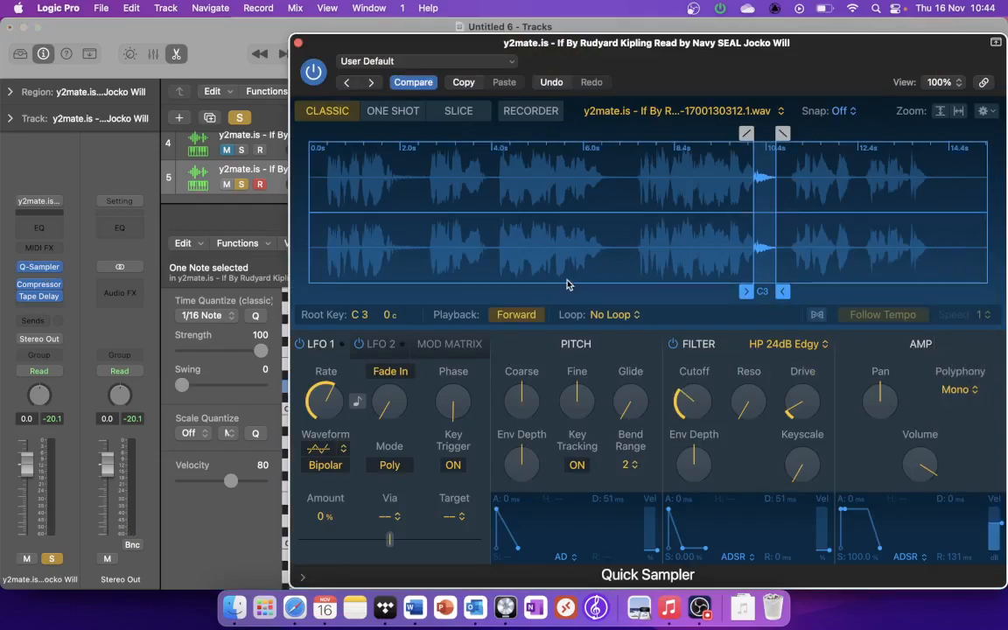
pyautogui.click(298, 44)
# Step: Shorten the opening D#3 note to about a sixteenth, draw short F3 notes at 1 1 3 and 1 1 4, and play the phrase
pyautogui.moveTo(460, 377); pyautogui.dragTo(417, 377)
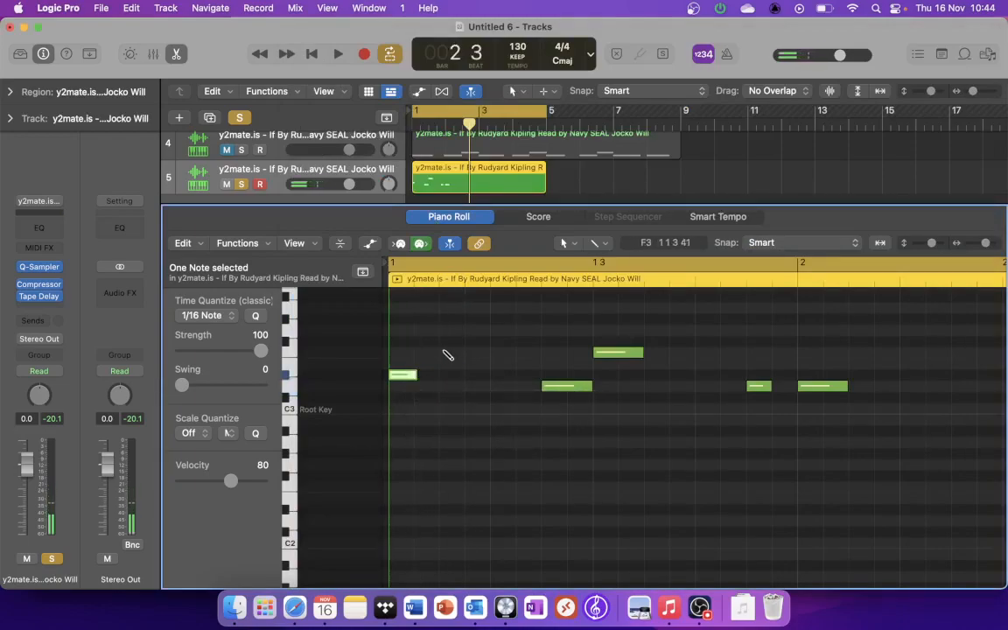
pyautogui.click(444, 353)
pyautogui.press('space')
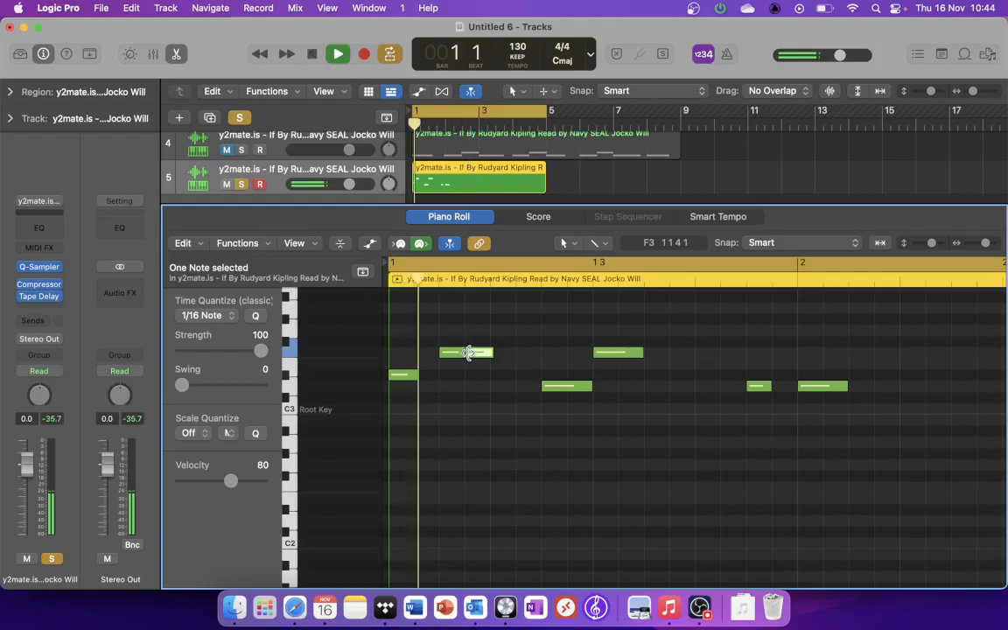
pyautogui.press('space')
pyautogui.press('space')
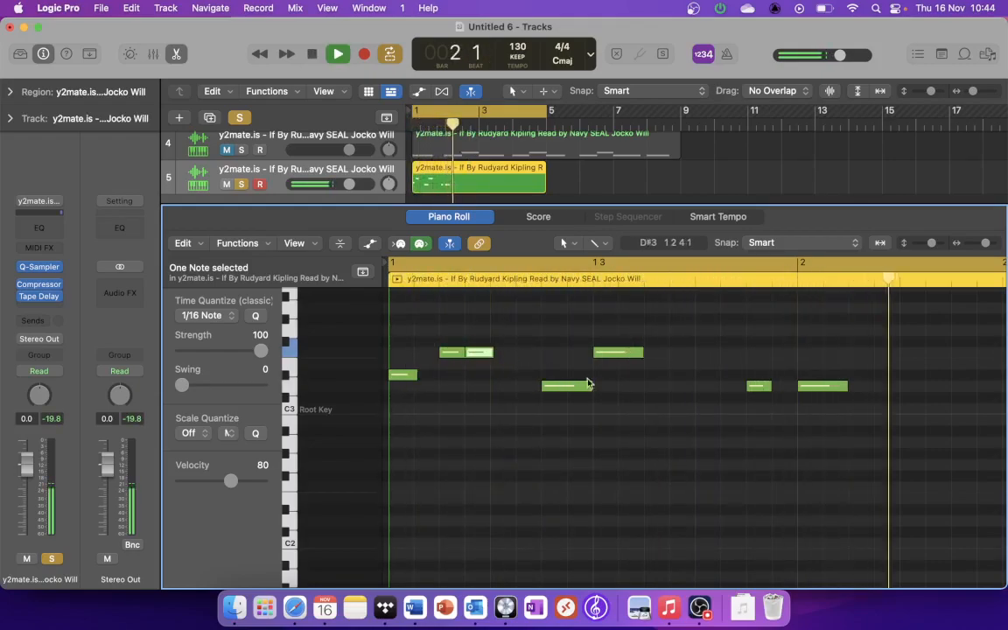
pyautogui.press('super+Left')
pyautogui.press('super+Left')
pyautogui.press('super+Left')
pyautogui.press('space')
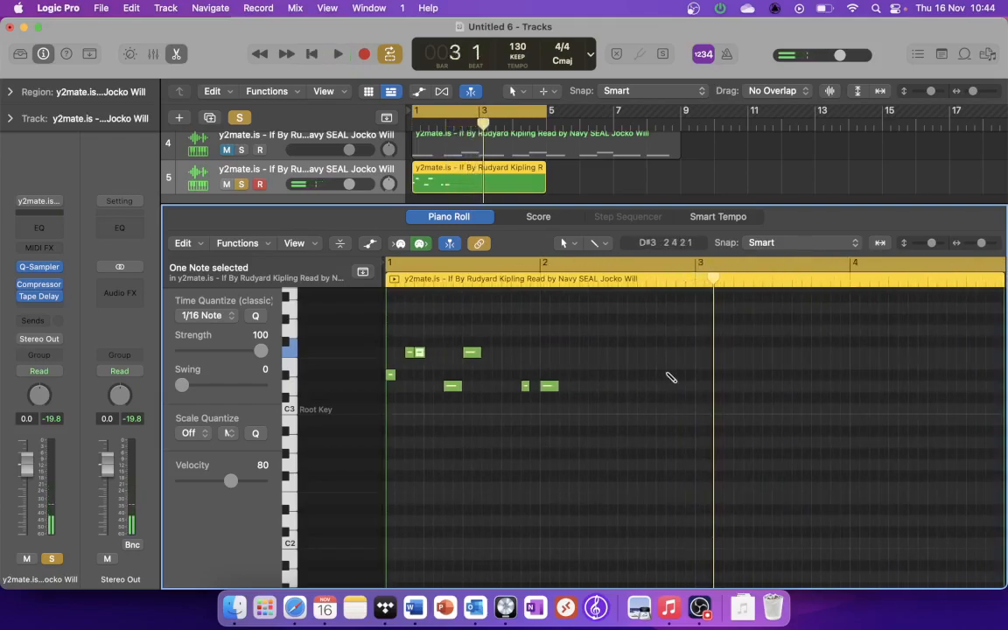
# Step: Draw a D3 note about a quarter note long at the start of bar 3 and play the phrase
pyautogui.keyDown('super'); pyautogui.click(700, 386); pyautogui.keyUp('super')
pyautogui.moveTo(701, 388); pyautogui.dragTo(726, 390)
pyautogui.press('space')
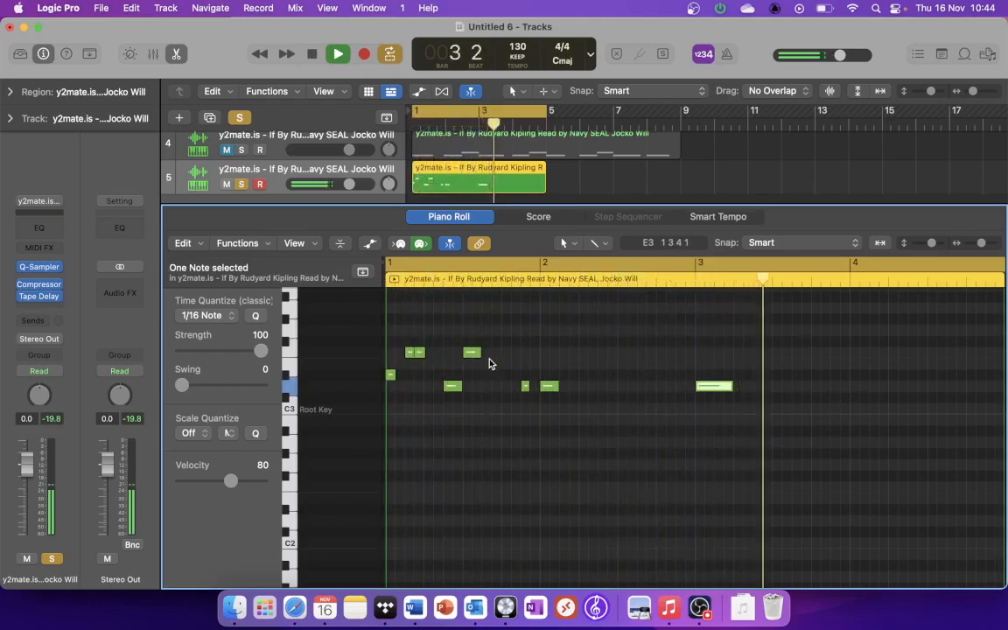
pyautogui.press('space')
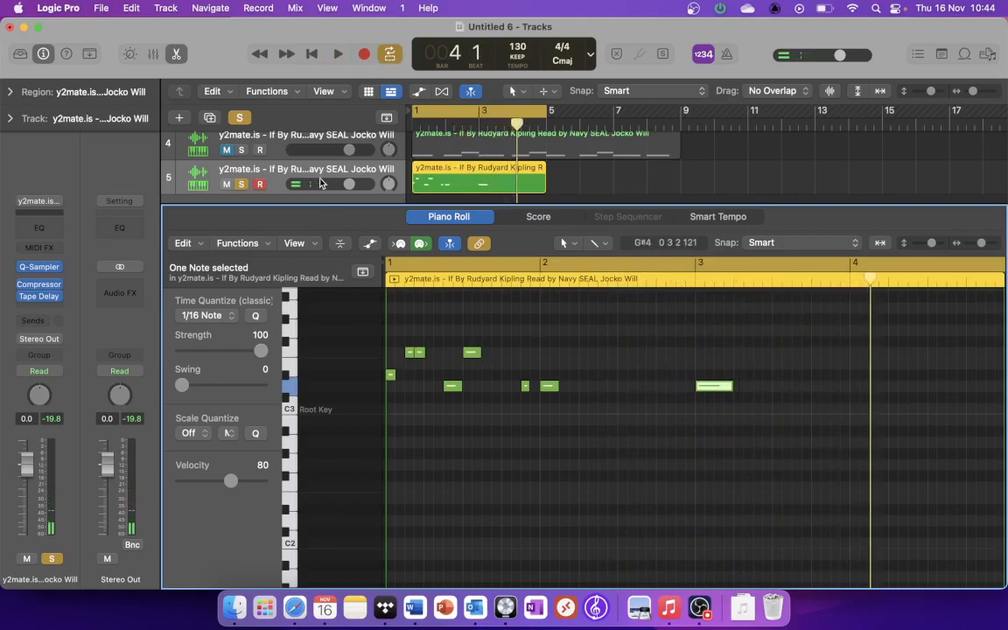
# Step: Solo the 2-Step Freak Beat 02 track, add a matching D3 note at bar 4, and play both tracks together
pyautogui.scroll(5, 320, 181)
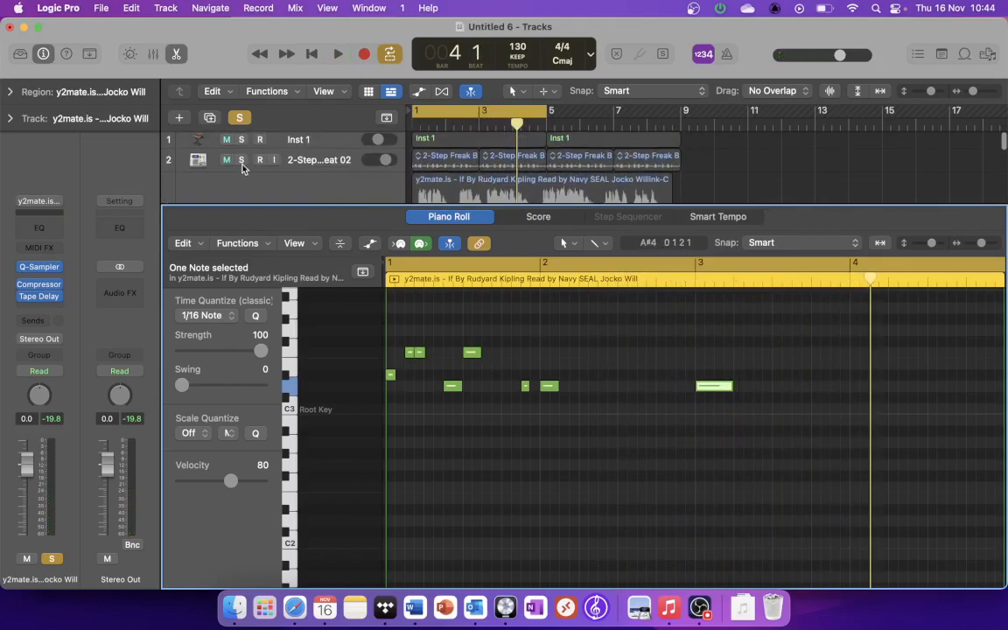
pyautogui.click(241, 160)
pyautogui.press('space')
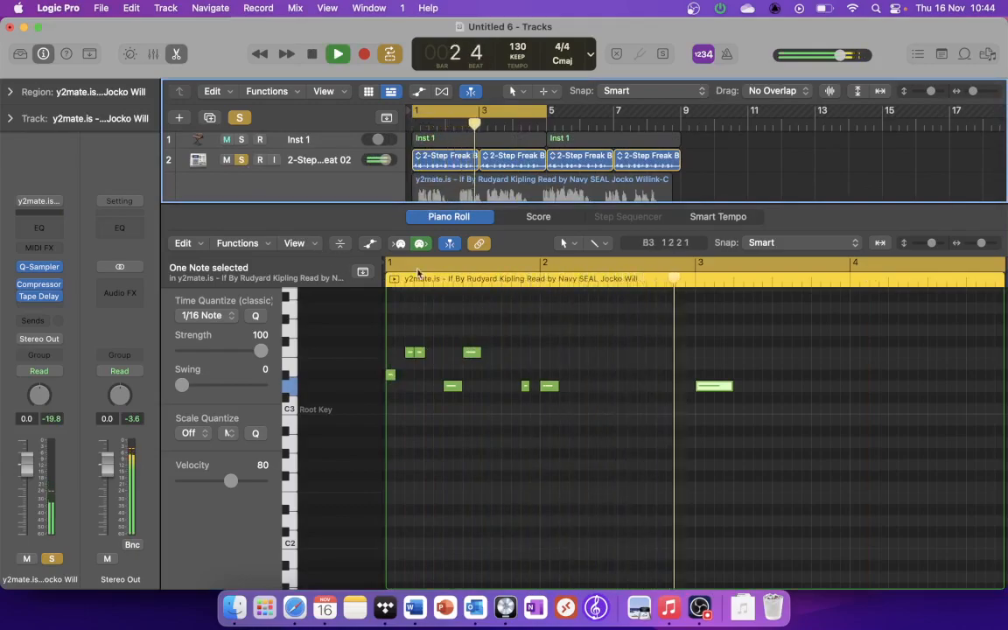
pyautogui.click(855, 386)
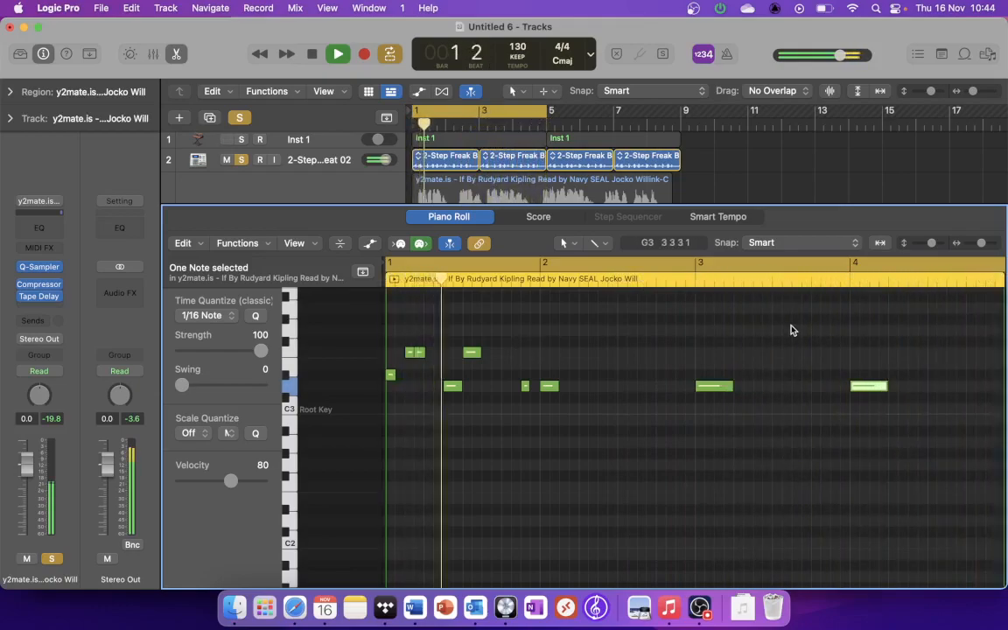
pyautogui.press('space')
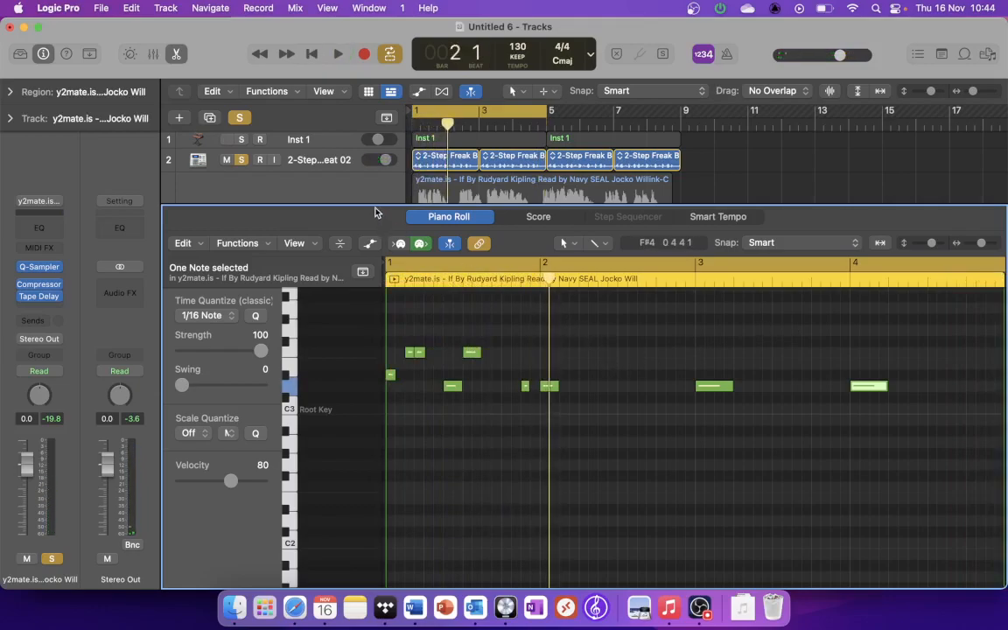
# Step: Enlarge the track area, clear the solos on tracks 2 and 5, and mute sampler tracks 4 and 5
pyautogui.moveTo(377, 205); pyautogui.dragTo(398, 435)
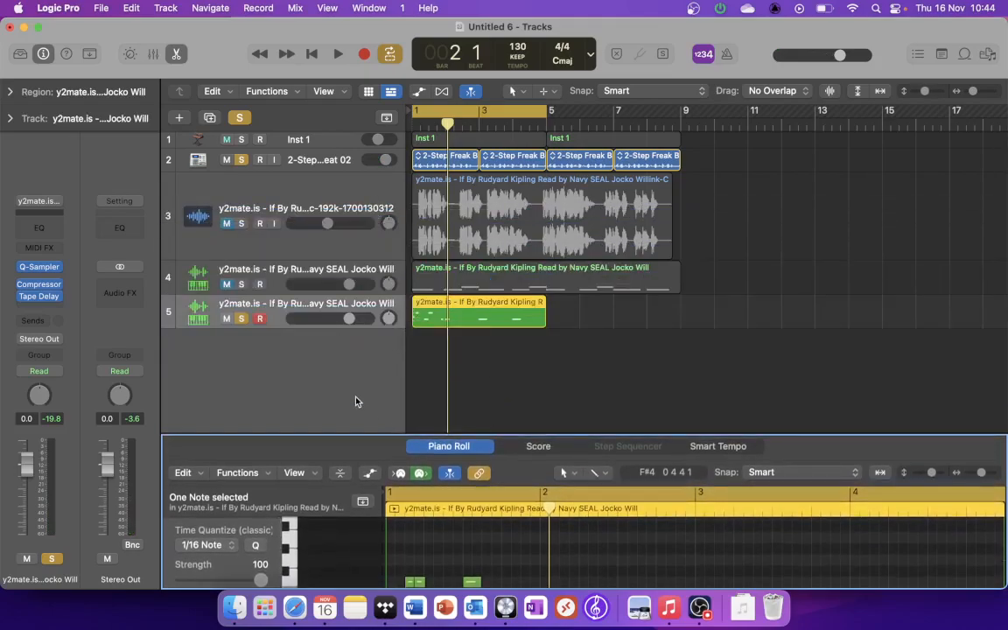
pyautogui.click(310, 361)
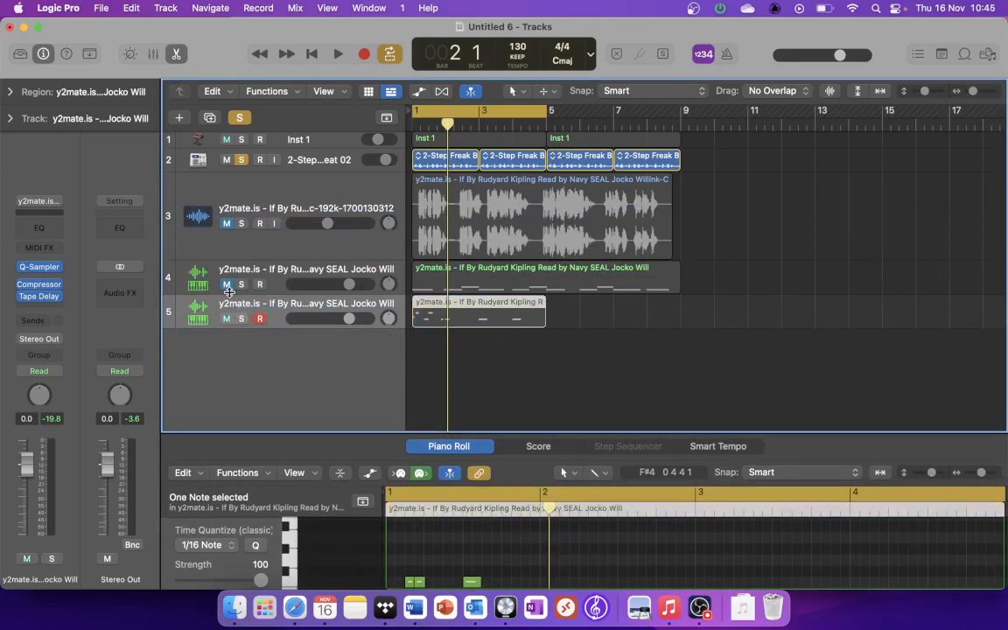
pyautogui.click(226, 289)
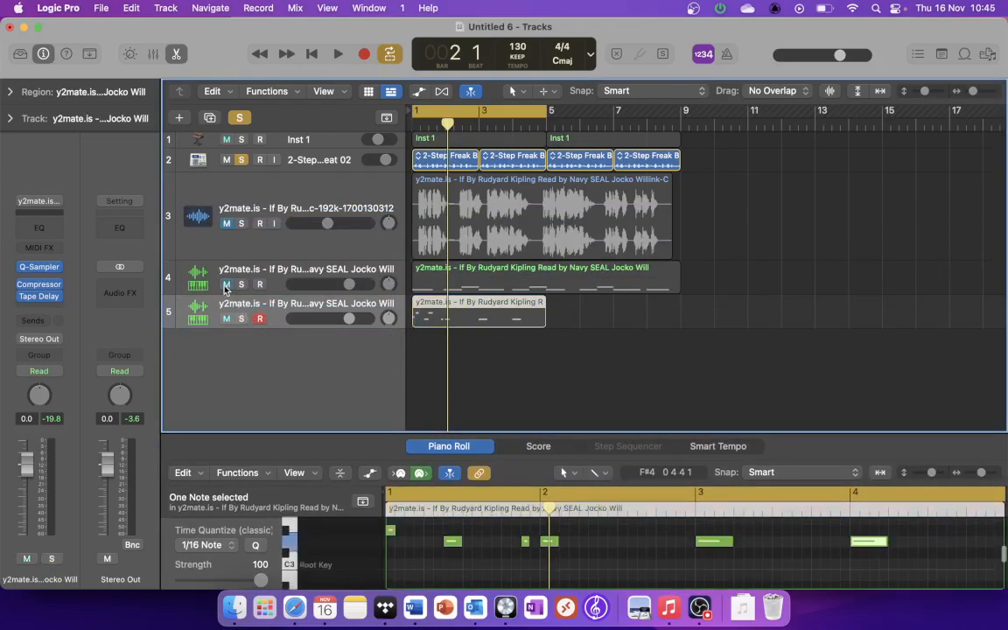
pyautogui.click(243, 159)
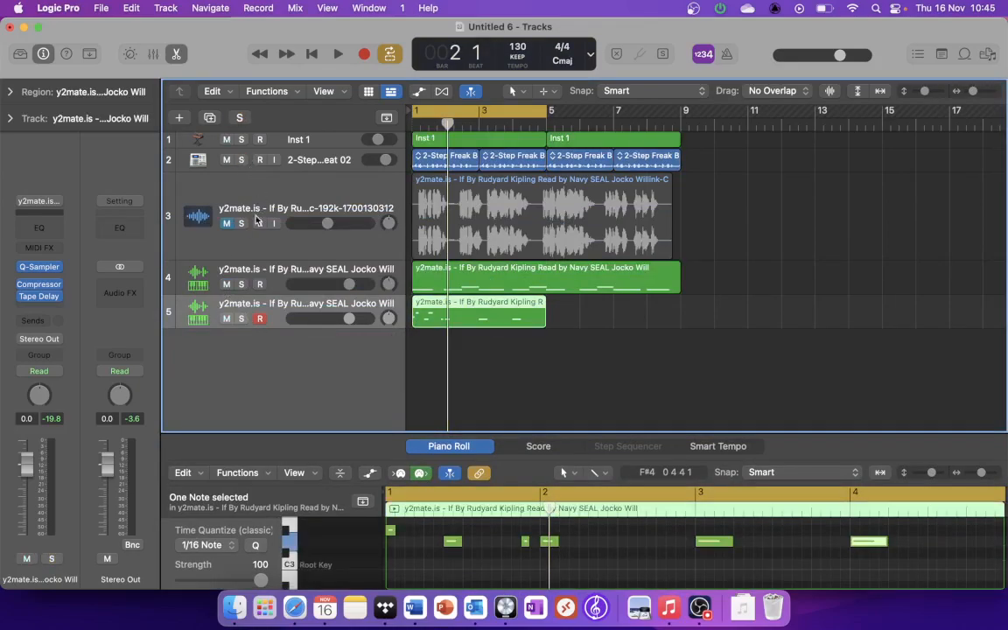
pyautogui.moveTo(226, 287); pyautogui.dragTo(226, 312)
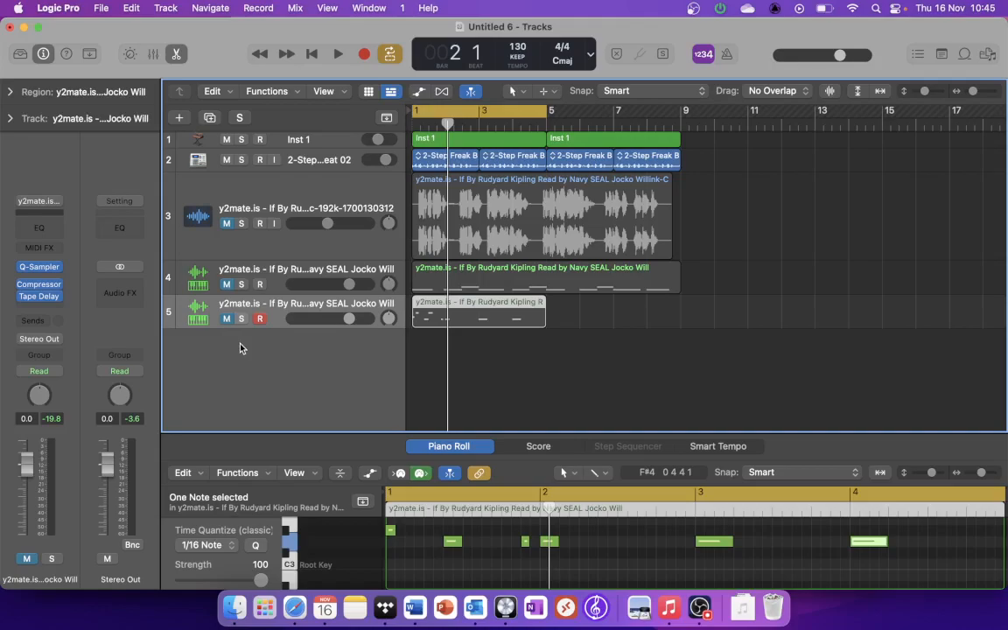
# Step: Create a new software instrument track and load the stereo EVOC 20 PS (Vocoder Synth) on it
pyautogui.rightClick(241, 347)
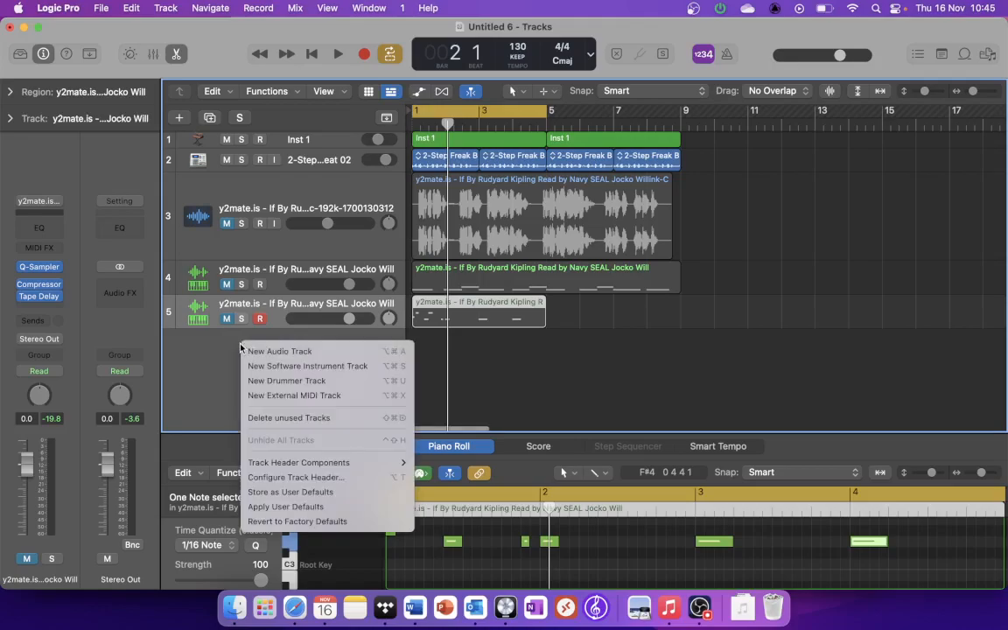
pyautogui.click(253, 366)
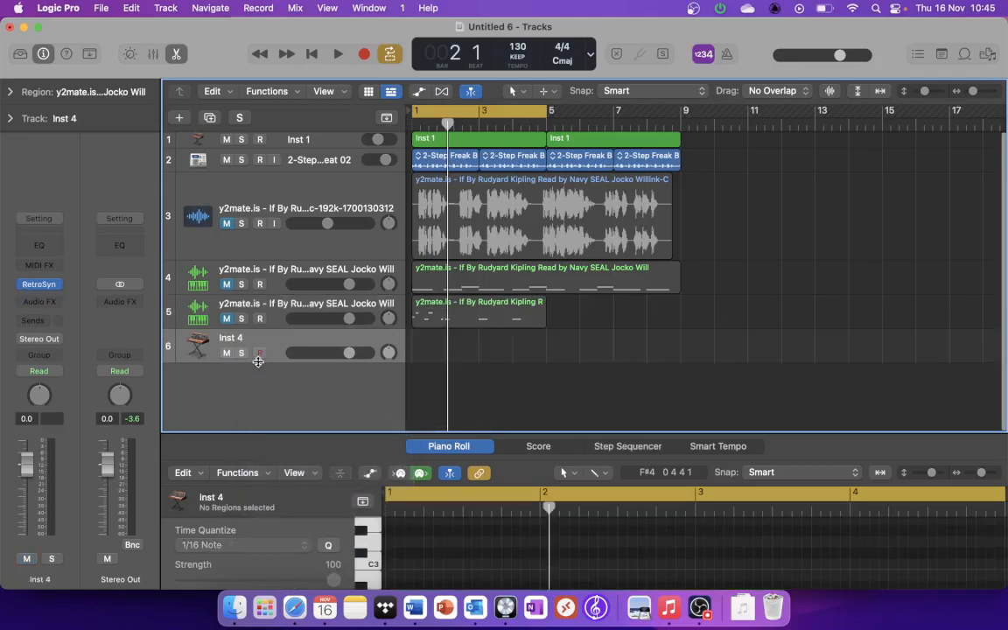
pyautogui.click(50, 289)
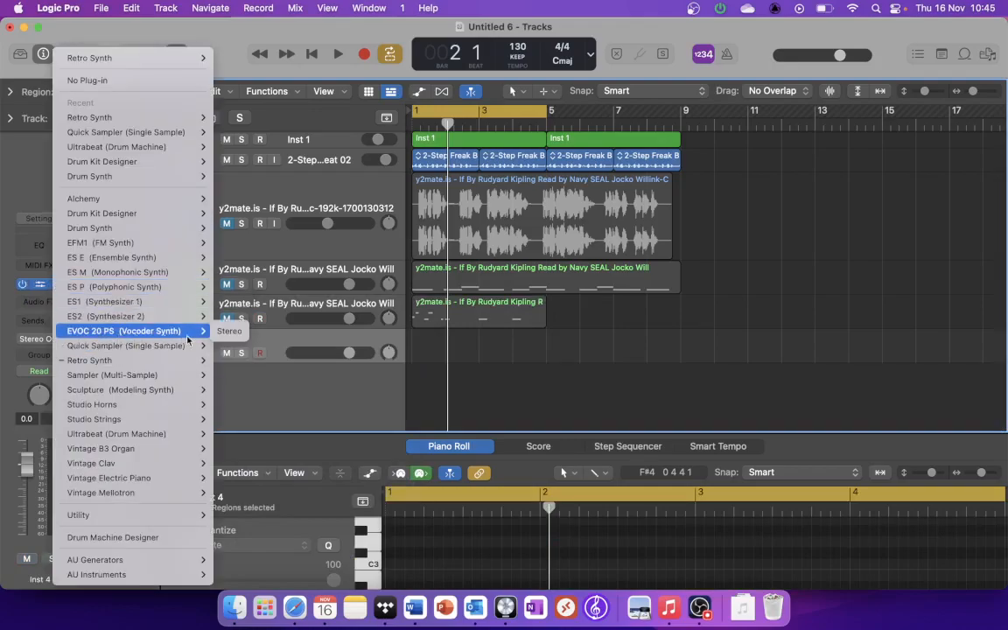
pyautogui.click(228, 332)
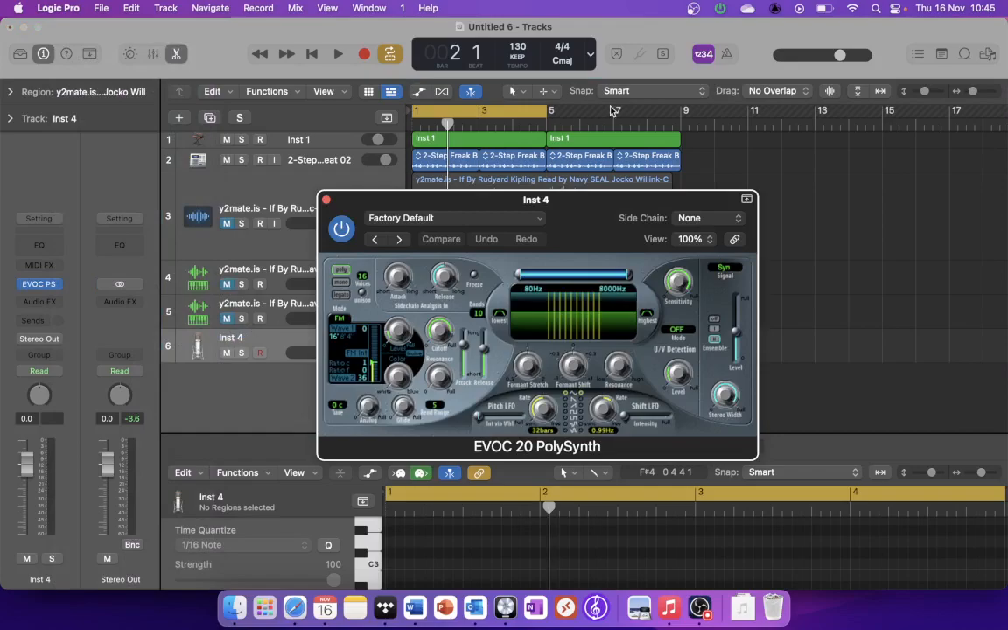
# Step: Select both Inst 1 regions on track 1 and set the cycle range to span them, from bar 1 to bar 9
pyautogui.moveTo(584, 217); pyautogui.dragTo(967, 182)
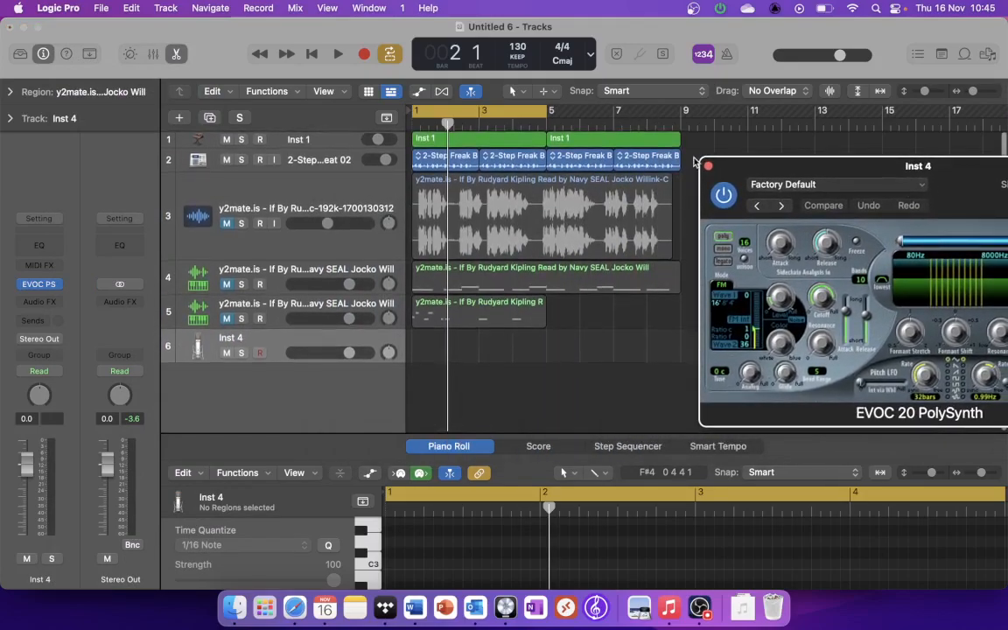
pyautogui.moveTo(697, 141); pyautogui.dragTo(512, 138)
pyautogui.press('super+u')
pyautogui.keyDown('super'); pyautogui.click(510, 136); pyautogui.keyUp('super')
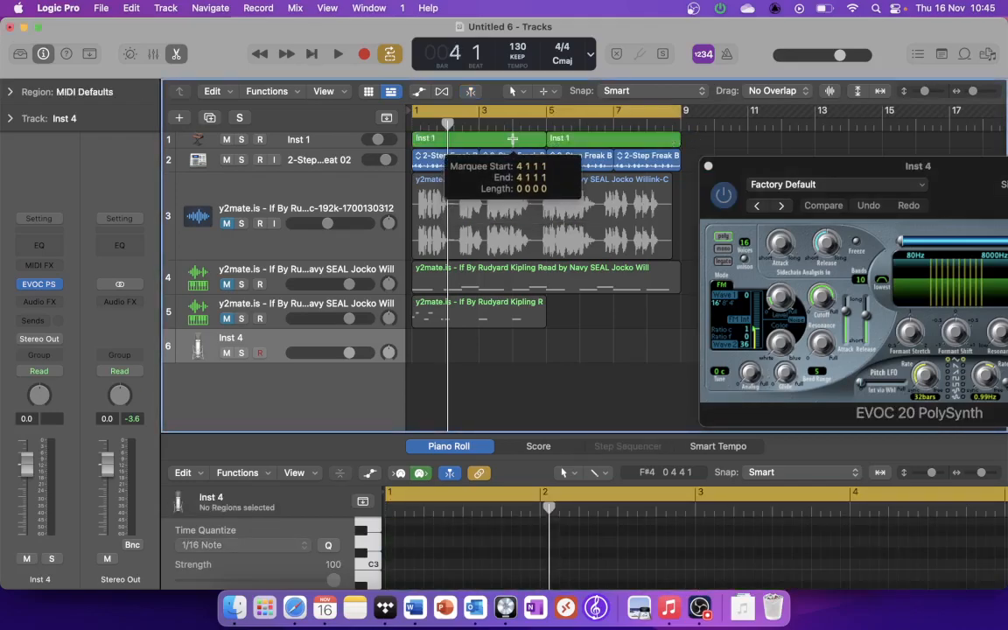
# Step: Copy both Inst 1 regions onto the EVOC track, mute track 1, and play the copied chords briefly
pyautogui.moveTo(697, 145); pyautogui.dragTo(508, 351)
pyautogui.click(226, 140)
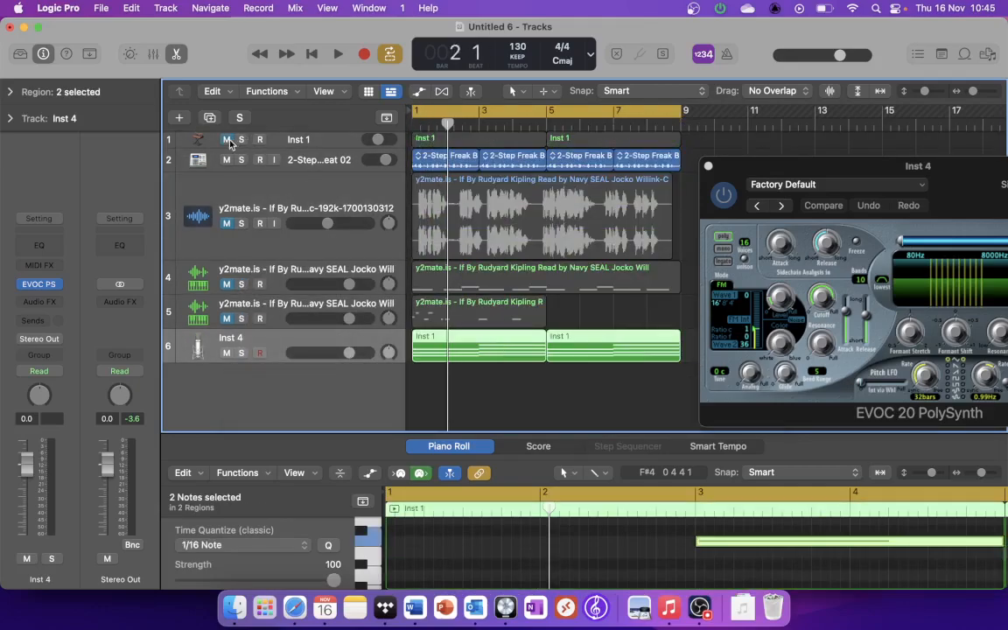
pyautogui.press('space')
pyautogui.press('space')
# Step: Solo the original vocal audio on track 3 and play it, moving the vocoder window clear of the tracks
pyautogui.moveTo(872, 174); pyautogui.dragTo(614, 167)
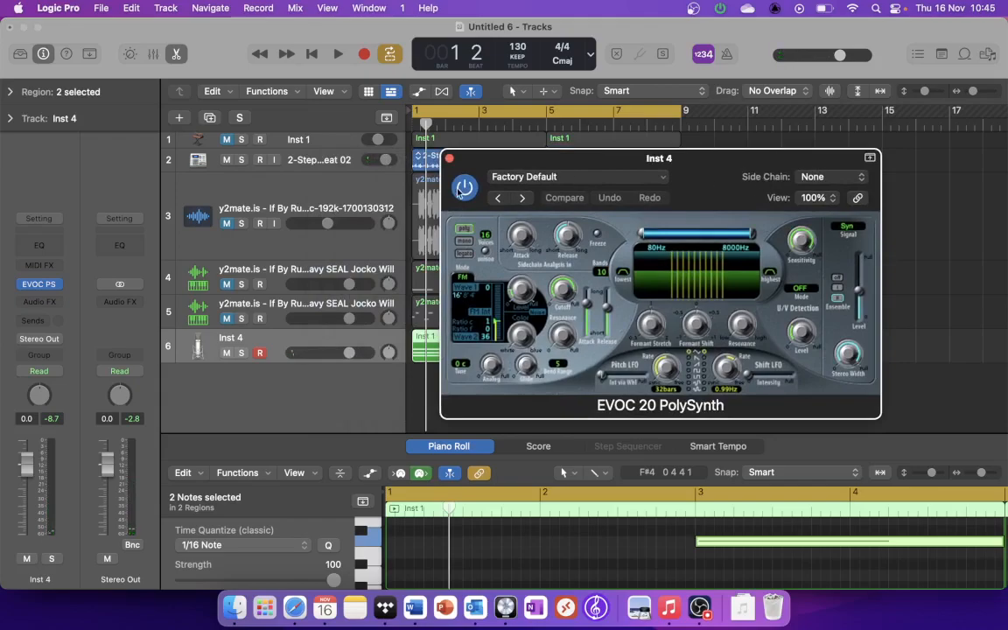
pyautogui.click(320, 206)
pyautogui.moveTo(508, 158); pyautogui.dragTo(472, 392)
pyautogui.click(240, 224)
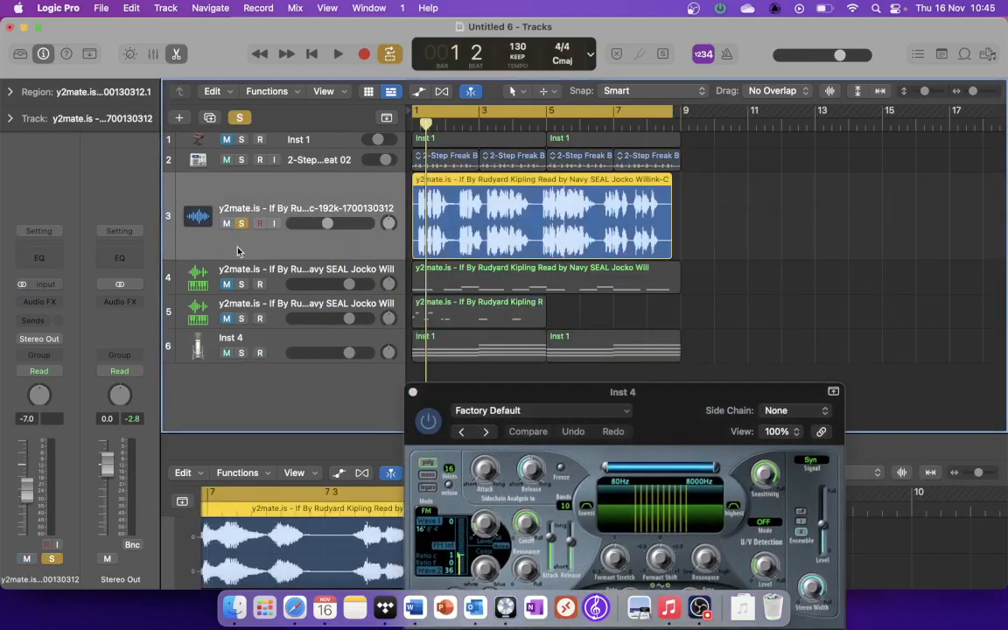
pyautogui.press('space')
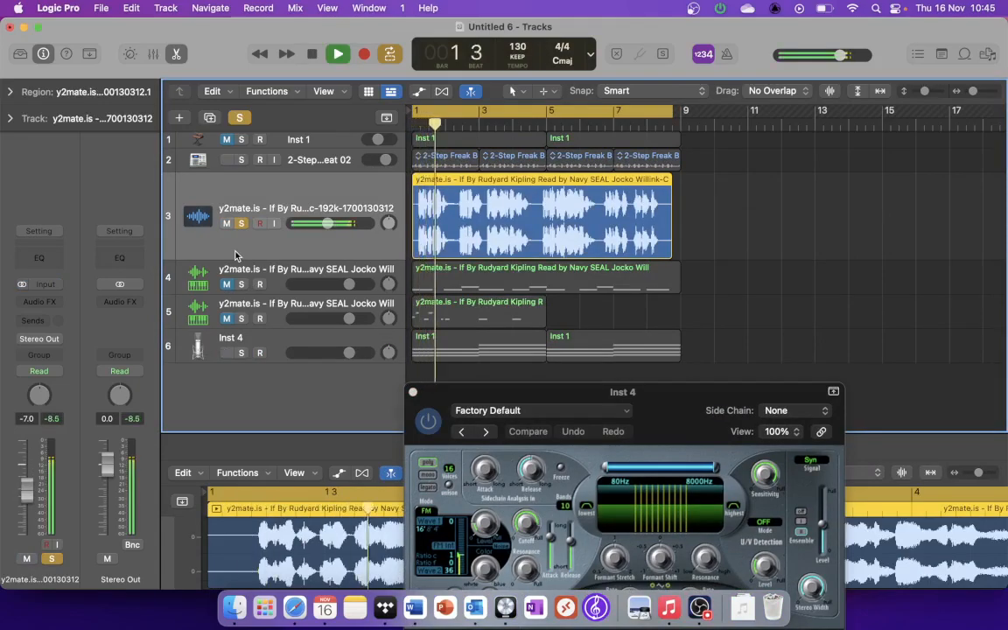
pyautogui.press('space')
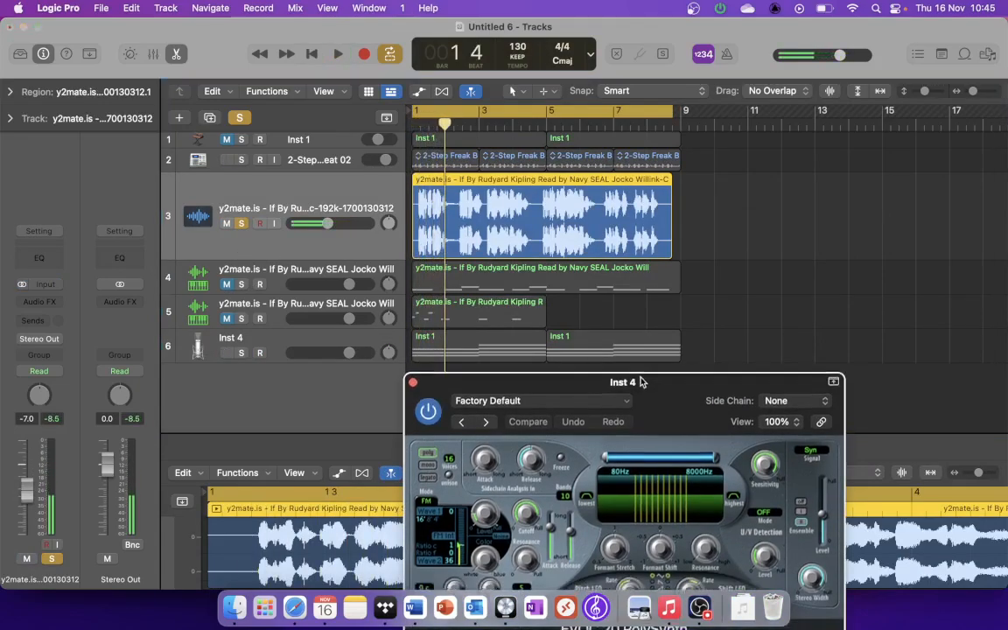
# Step: Set the EVOC 20 PolySynth's side chain to the vocal audio track (Audio 2) and its signal to Voc
pyautogui.moveTo(640, 391); pyautogui.dragTo(690, 148)
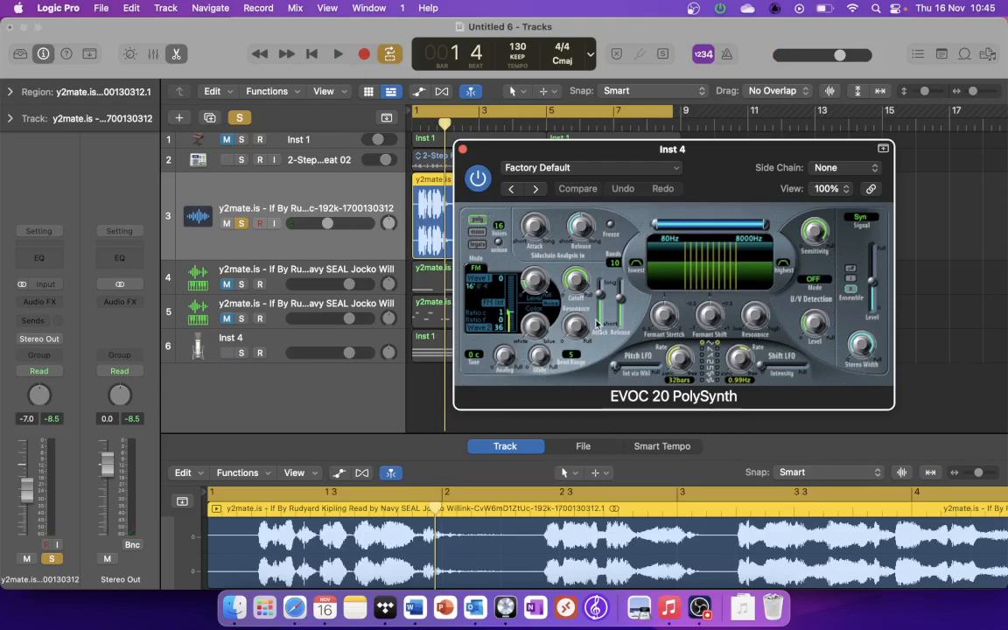
pyautogui.click(827, 169)
pyautogui.moveTo(832, 200)
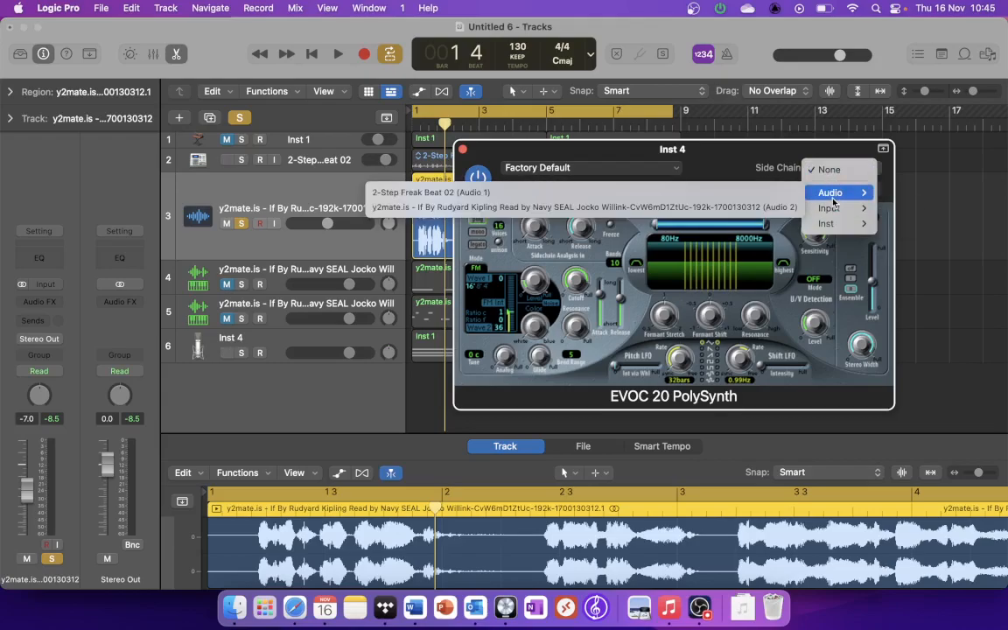
pyautogui.click(764, 207)
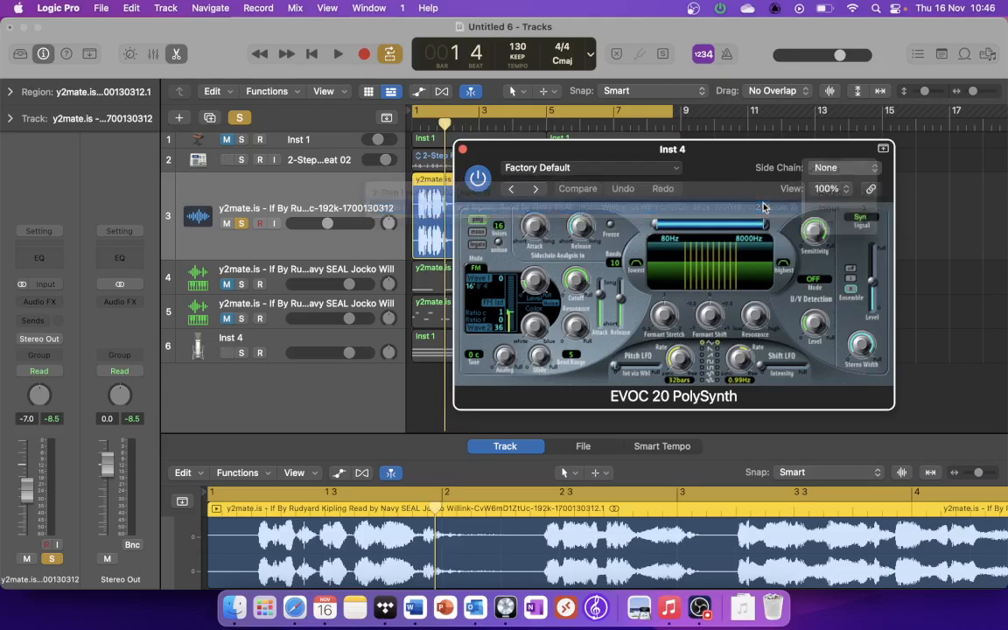
pyautogui.click(861, 219)
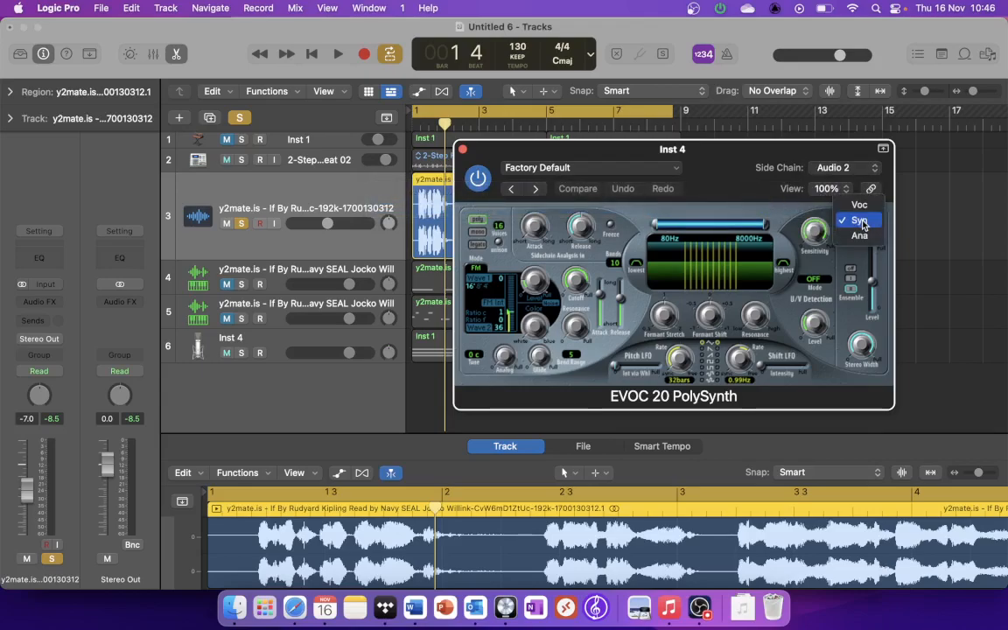
pyautogui.click(862, 207)
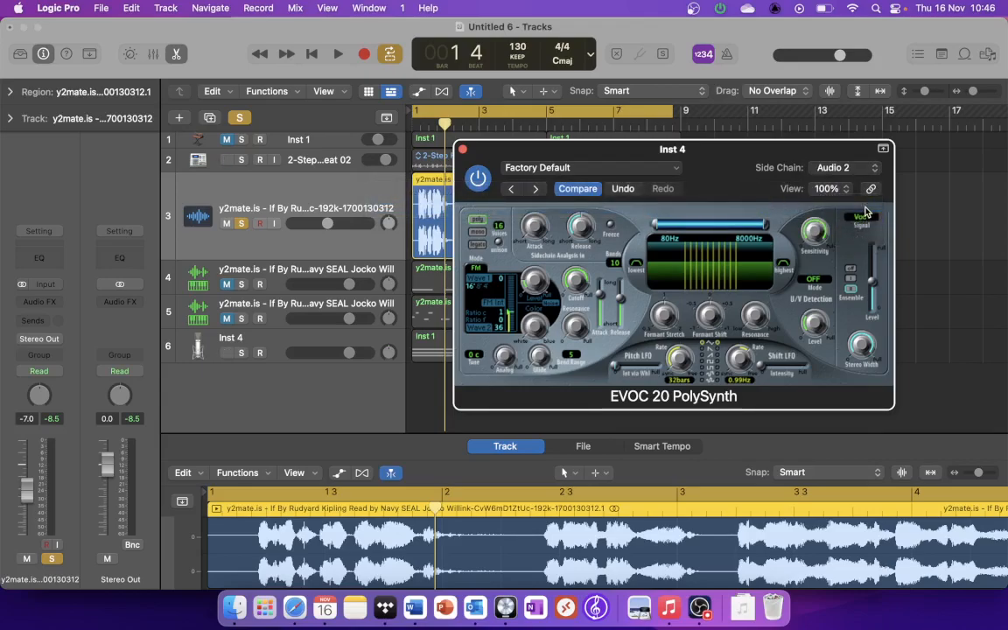
# Step: Solo track 6 alongside the vocal and play back the two together
pyautogui.press('space')
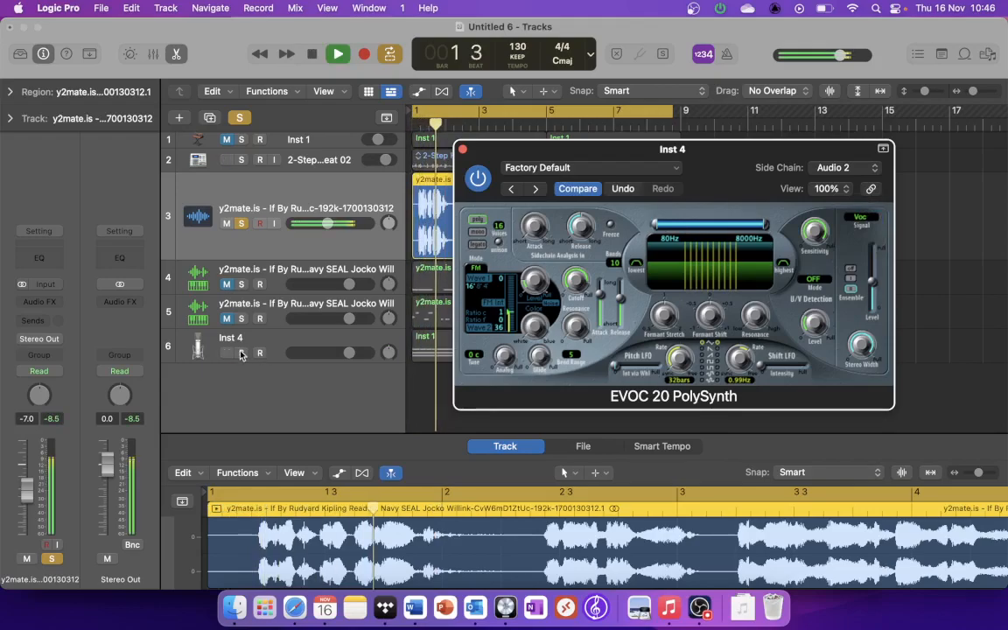
pyautogui.click(241, 354)
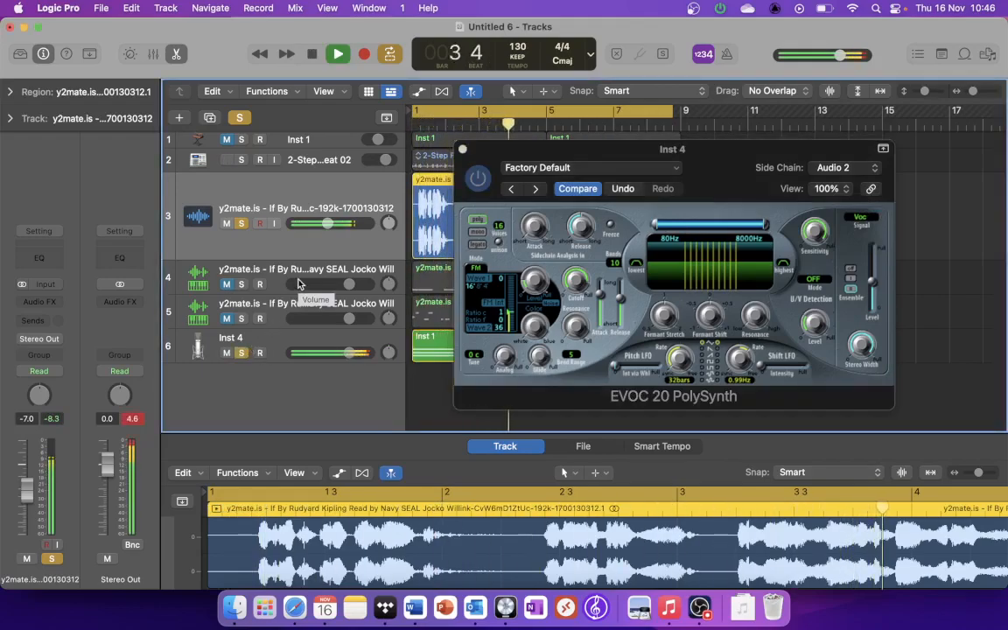
pyautogui.press('space')
# Step: Mute the original vocal on track 3, play the vocoder alone, and close the EVOC window
pyautogui.click(227, 224)
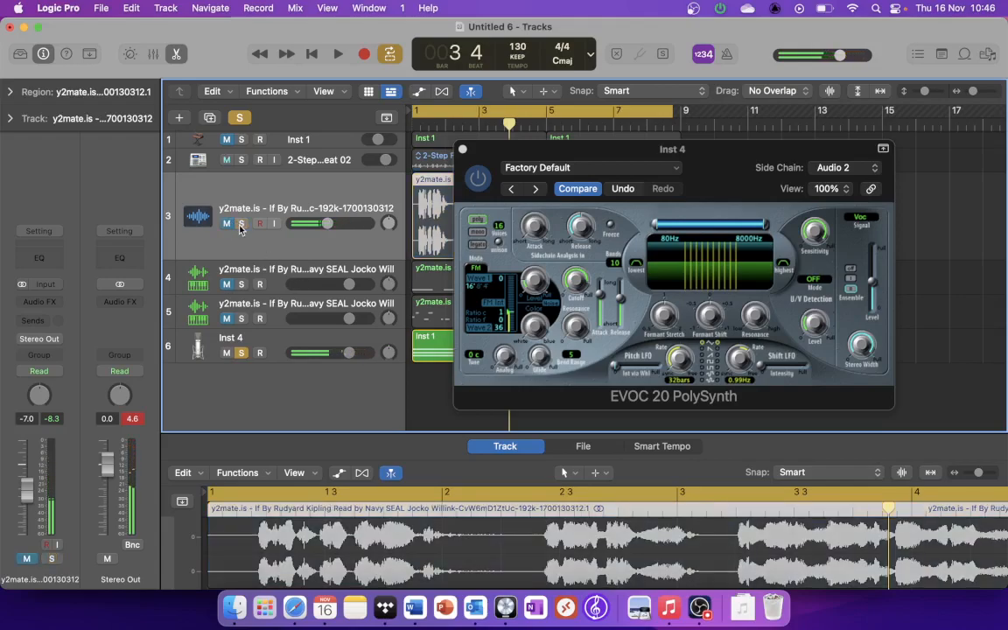
pyautogui.press('space')
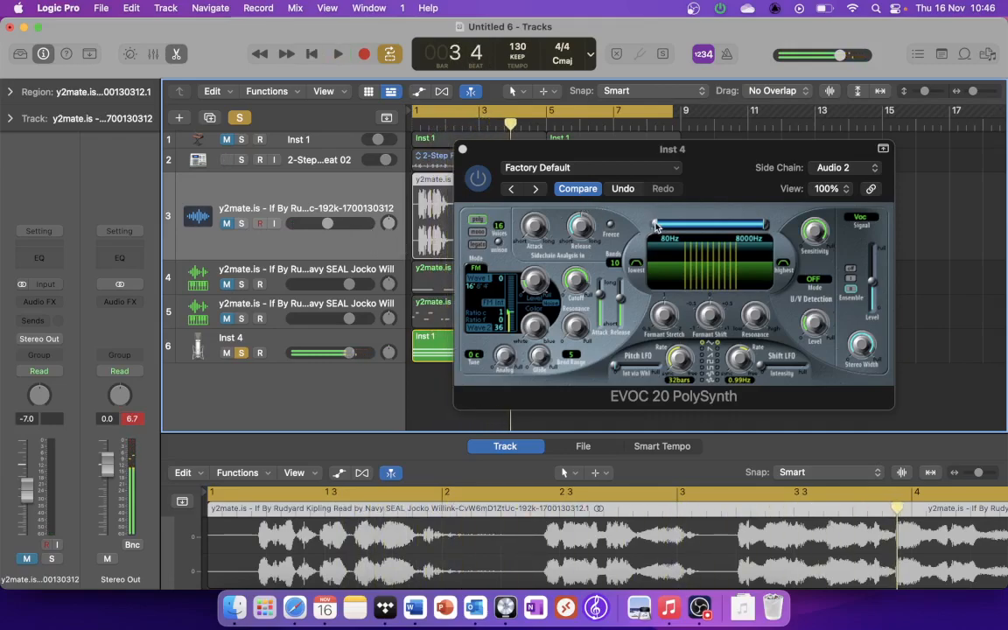
pyautogui.moveTo(655, 226); pyautogui.dragTo(654, 226)
pyautogui.click(464, 151)
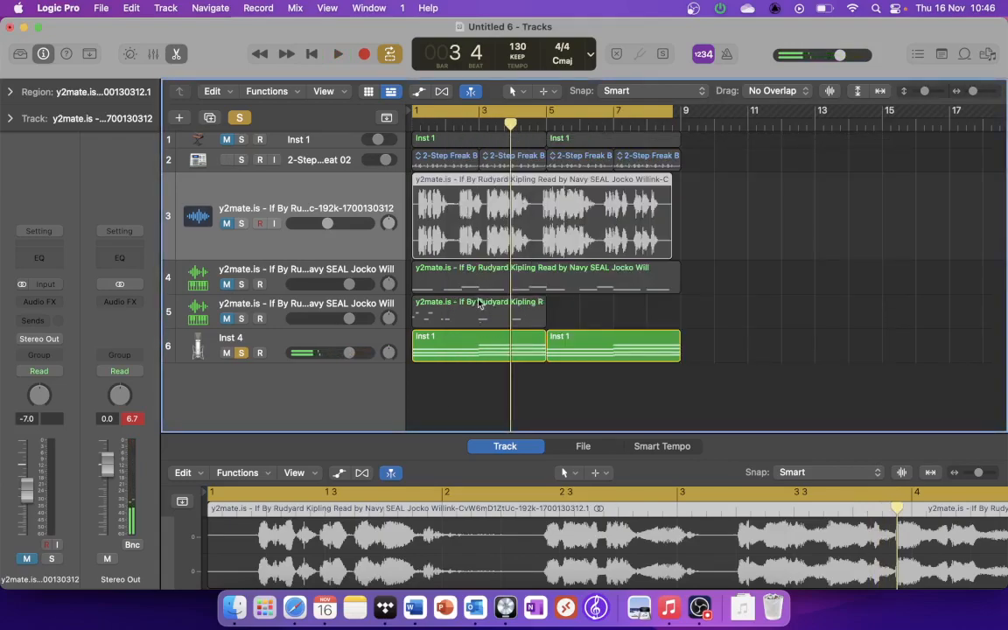
# Step: Transpose the first Inst 1 region on track 6 by +12 and lower that track's volume slightly
pyautogui.click(474, 353)
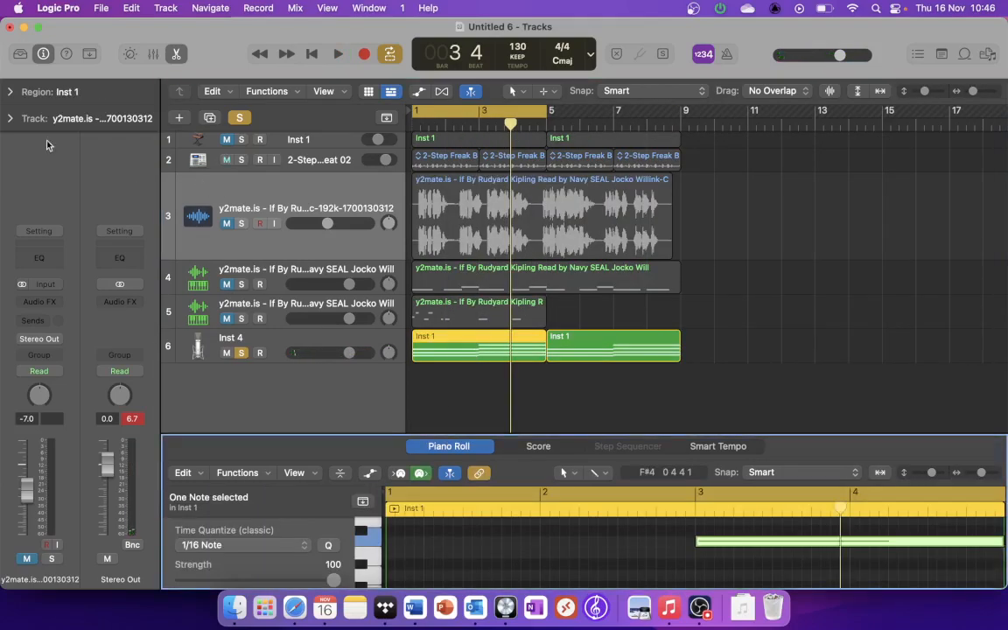
pyautogui.click(10, 91)
pyautogui.moveTo(87, 171)
pyautogui.mouseDown()
pyautogui.moveTo(91, 131)
pyautogui.moveTo(97, 152)
pyautogui.mouseUp()
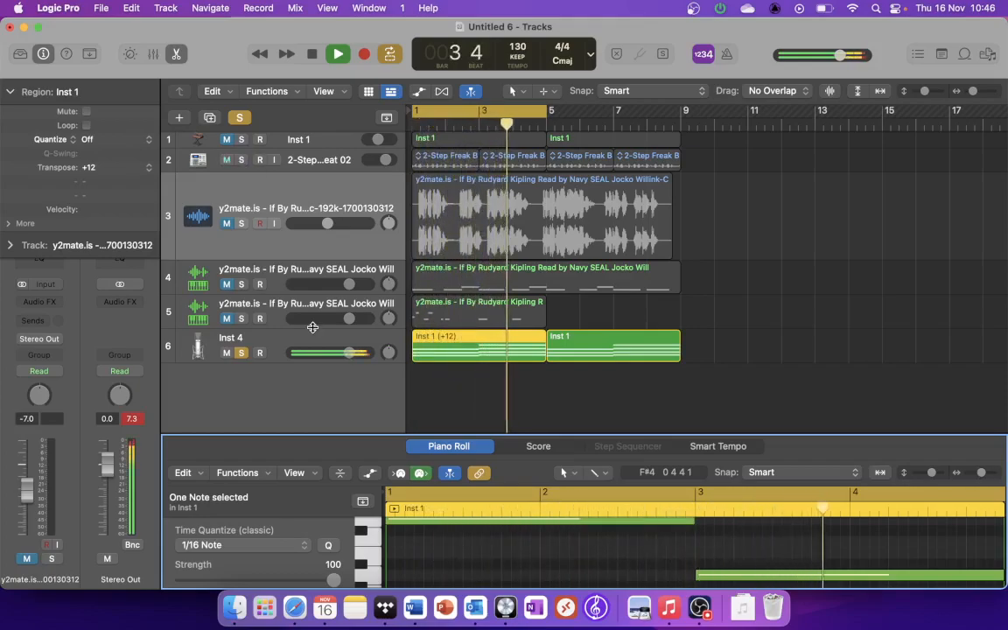
pyautogui.moveTo(349, 352); pyautogui.dragTo(333, 360)
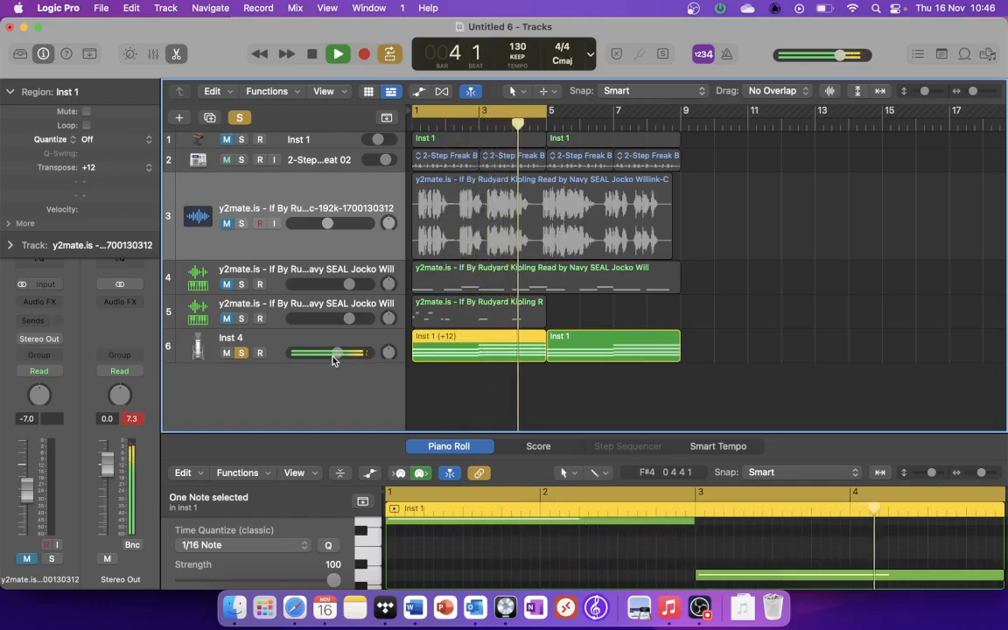
# Step: Stop playback, extend the cycle range to bars 1–9, and play back the soloed vocoder part
pyautogui.press('space')
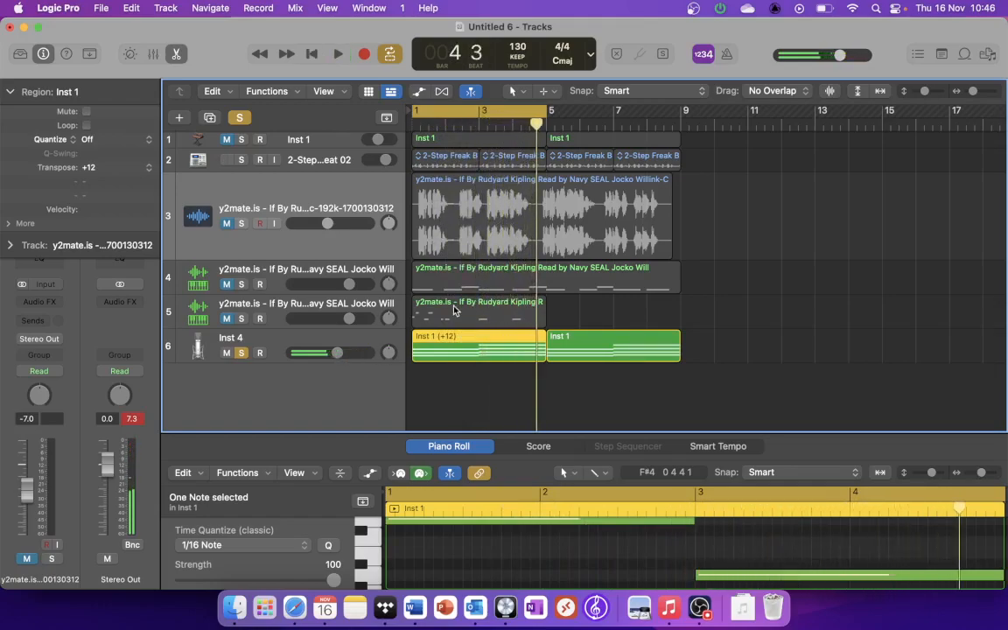
pyautogui.moveTo(554, 111); pyautogui.dragTo(685, 111)
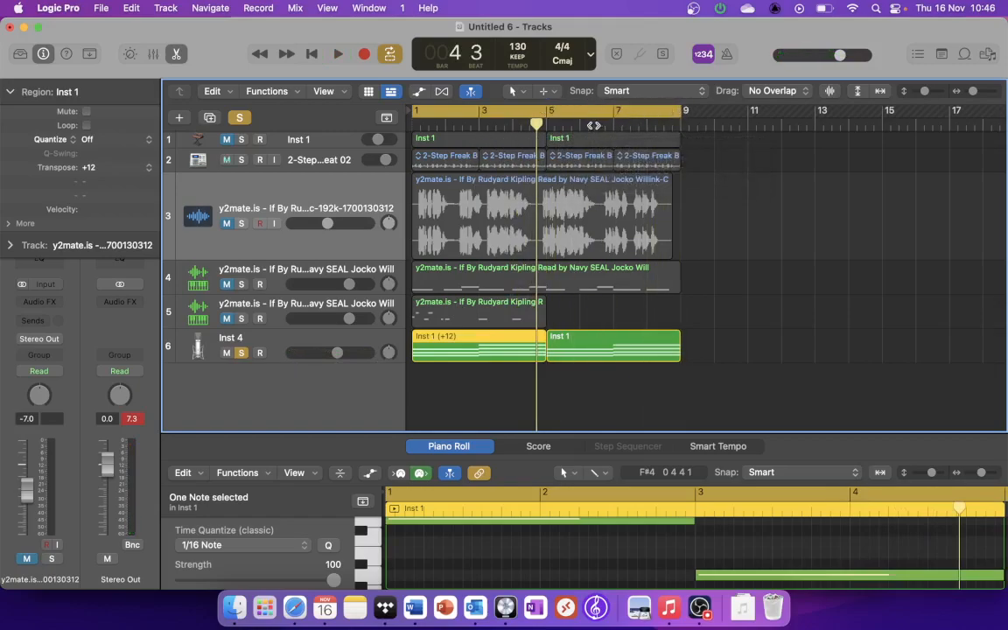
pyautogui.press('space')
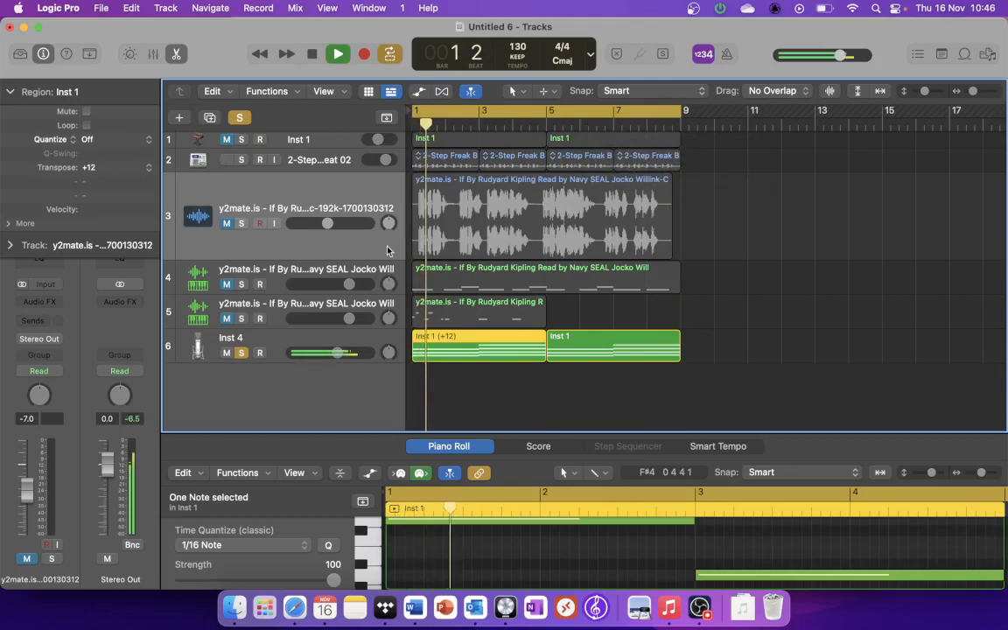
# Step: Review the EVOC 20 PolySynth controls on track 6 during playback, including the Release setting, then stop and close the plug-in window
pyautogui.click(246, 340)
pyautogui.click(39, 283)
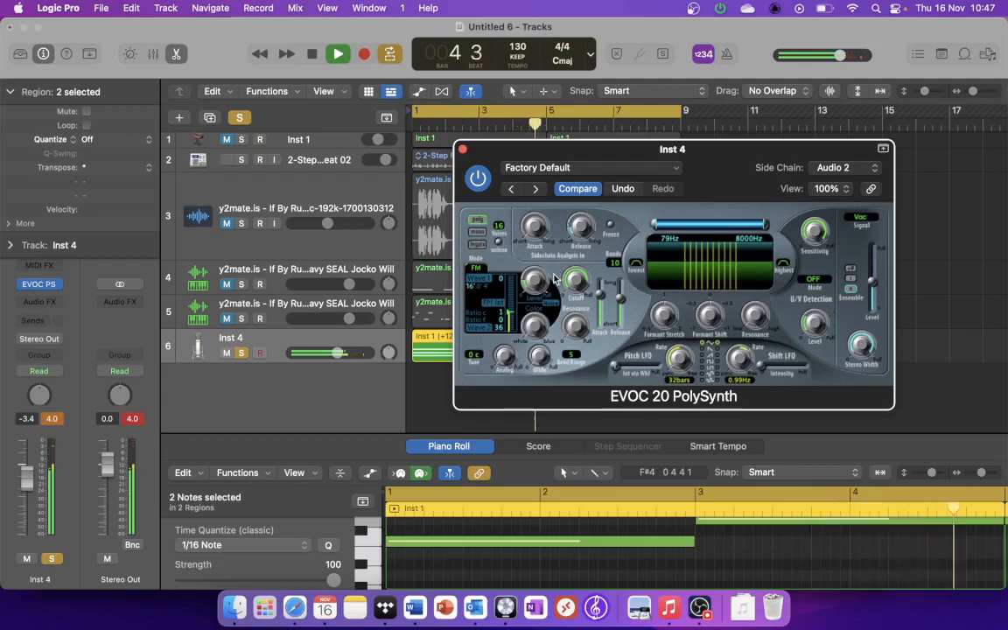
pyautogui.moveTo(586, 214)
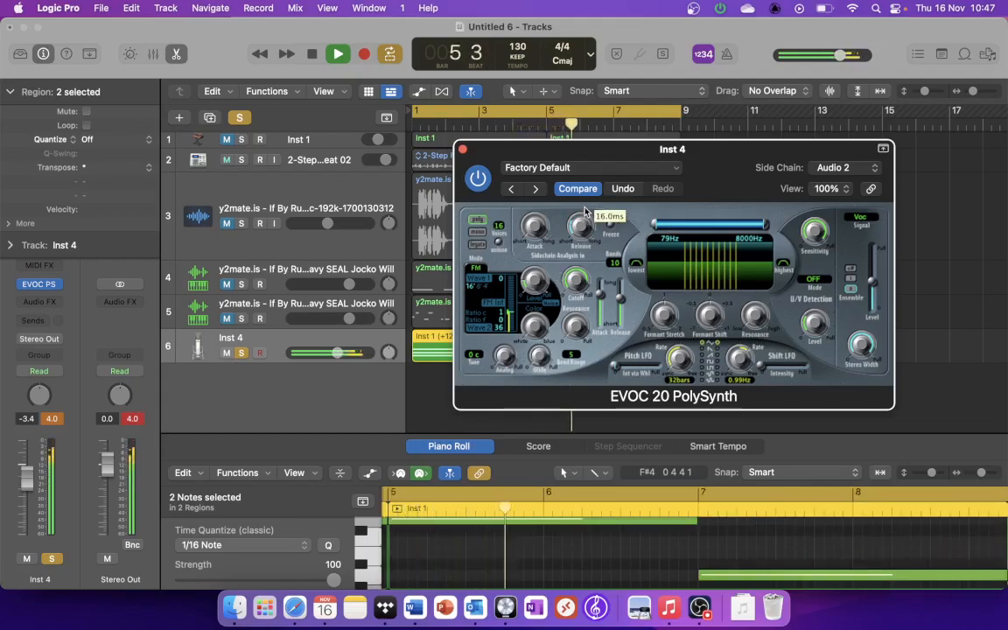
pyautogui.press('space')
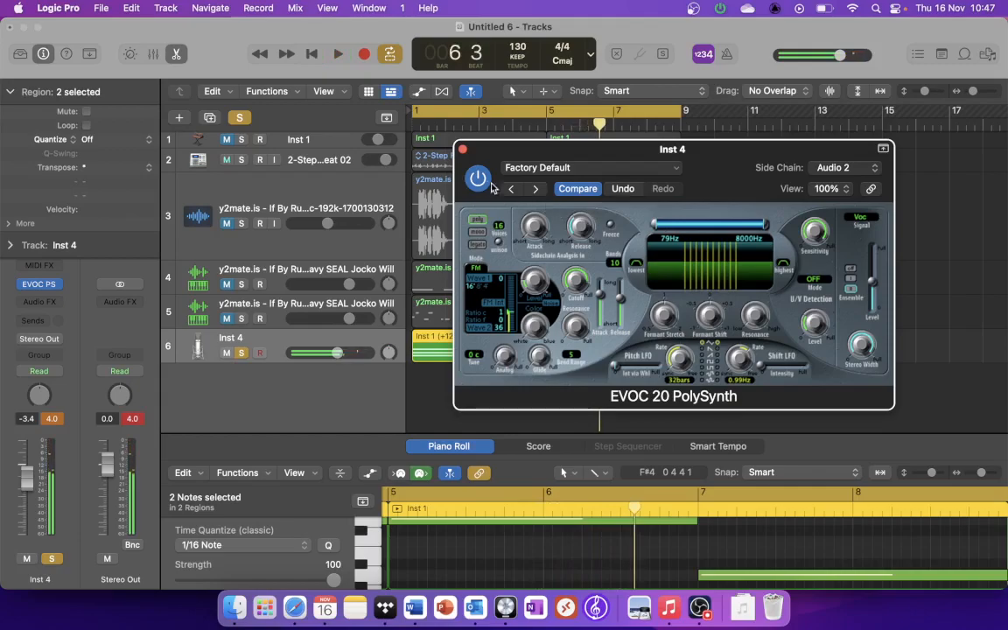
pyautogui.click(463, 149)
# Step: Transpose the second Inst 1 region on track 6 by +12 and set the cycle range to bars 5–9
pyautogui.click(621, 311)
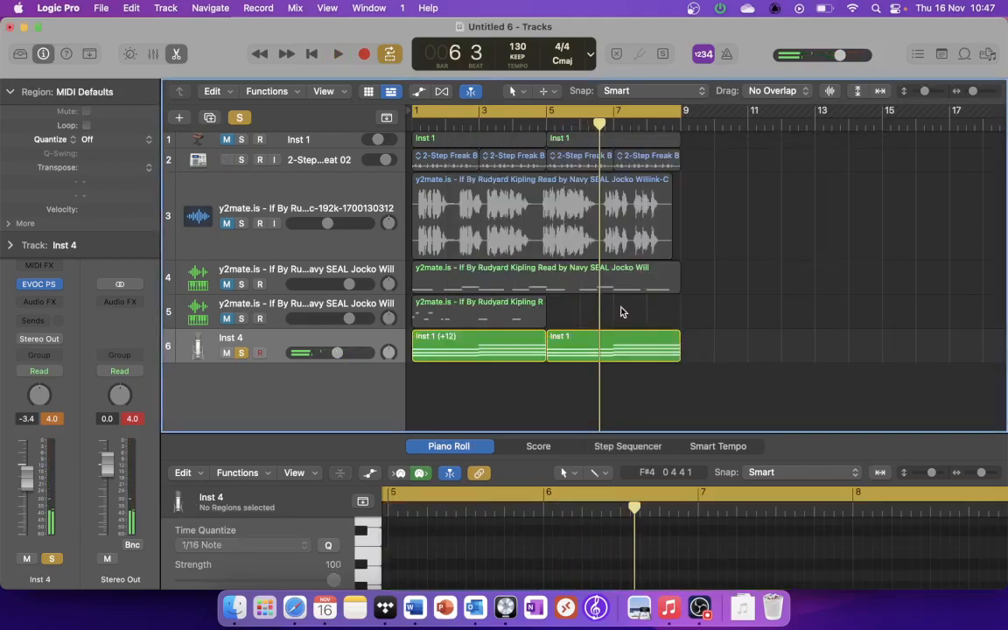
pyautogui.click(609, 339)
pyautogui.moveTo(97, 172); pyautogui.dragTo(112, 139)
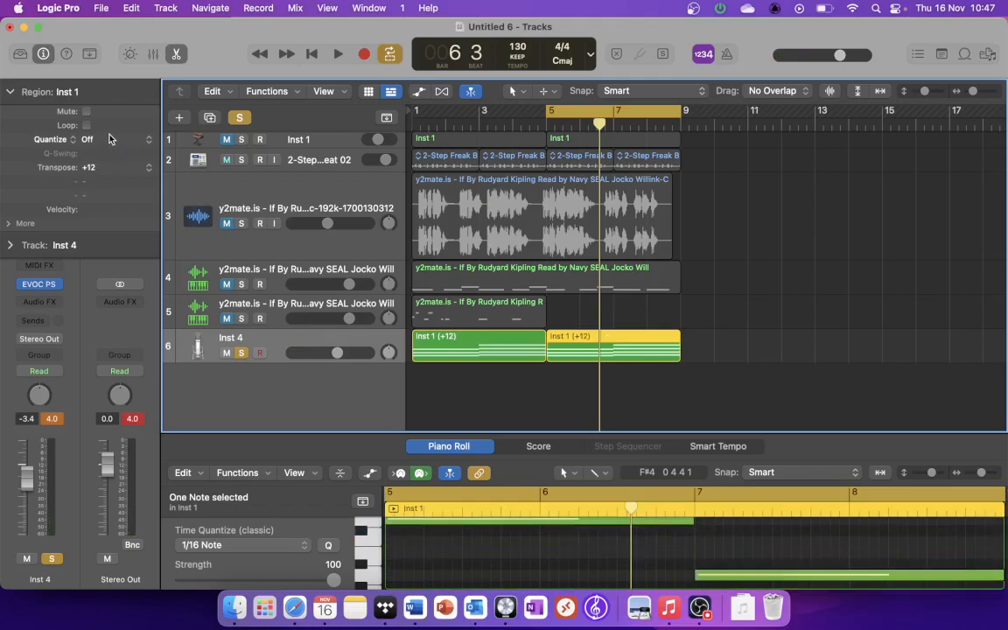
# Step: During playback, load the Atmospheric Pad preset in track 6's EVOC 20 PolySynth and step through the presets to Clear Voice Vocoder
pyautogui.press('space')
pyautogui.click(40, 285)
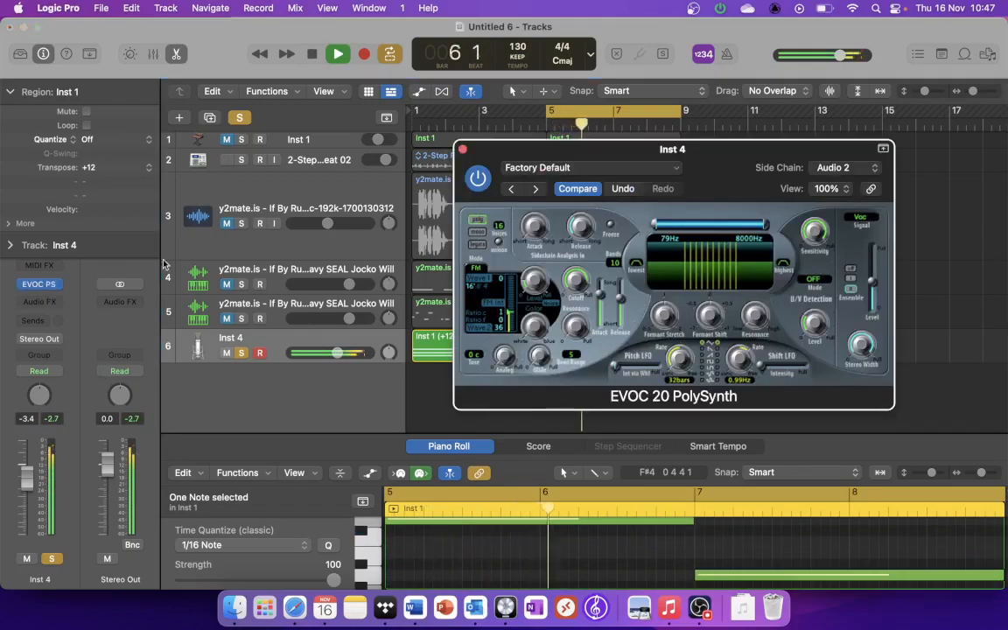
pyautogui.click(551, 168)
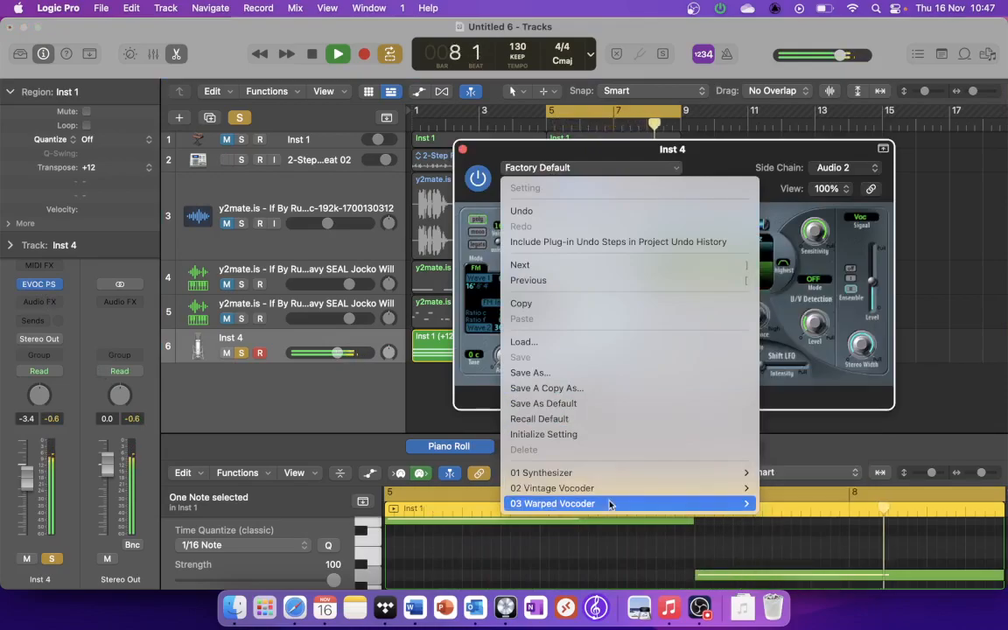
pyautogui.moveTo(605, 489)
pyautogui.click(813, 413)
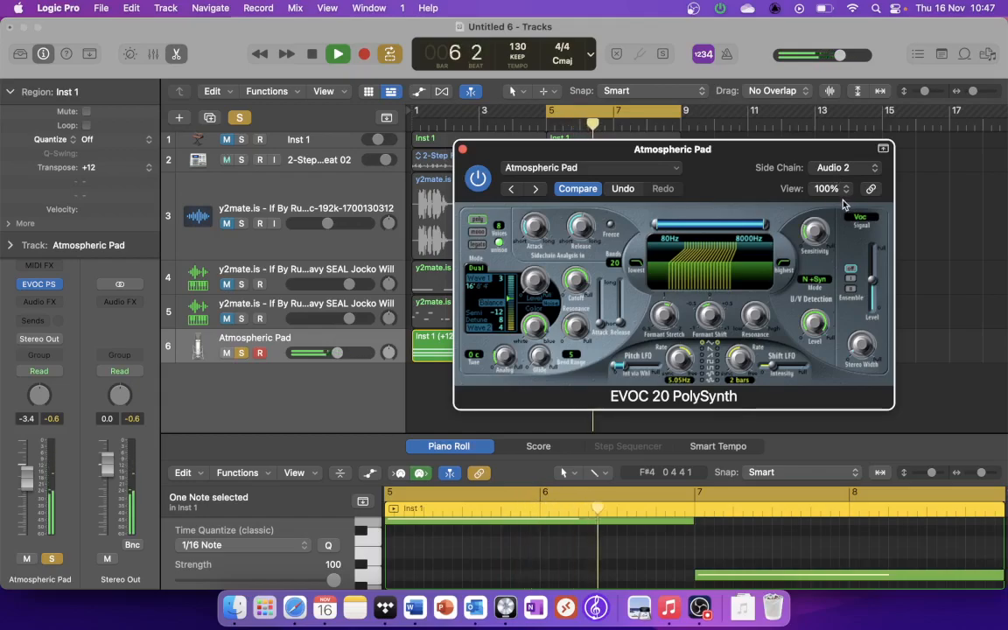
pyautogui.moveTo(586, 151); pyautogui.dragTo(465, 151)
pyautogui.click(430, 178)
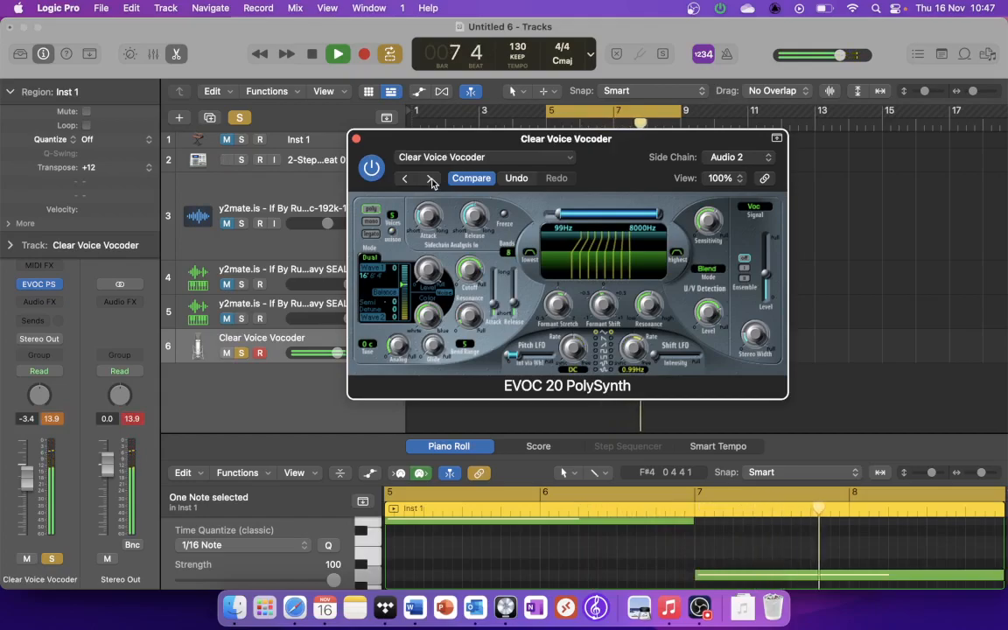
# Step: Stop playback, close the EVOC 20 PolySynth window, and unsolo the vocoder track
pyautogui.press('space')
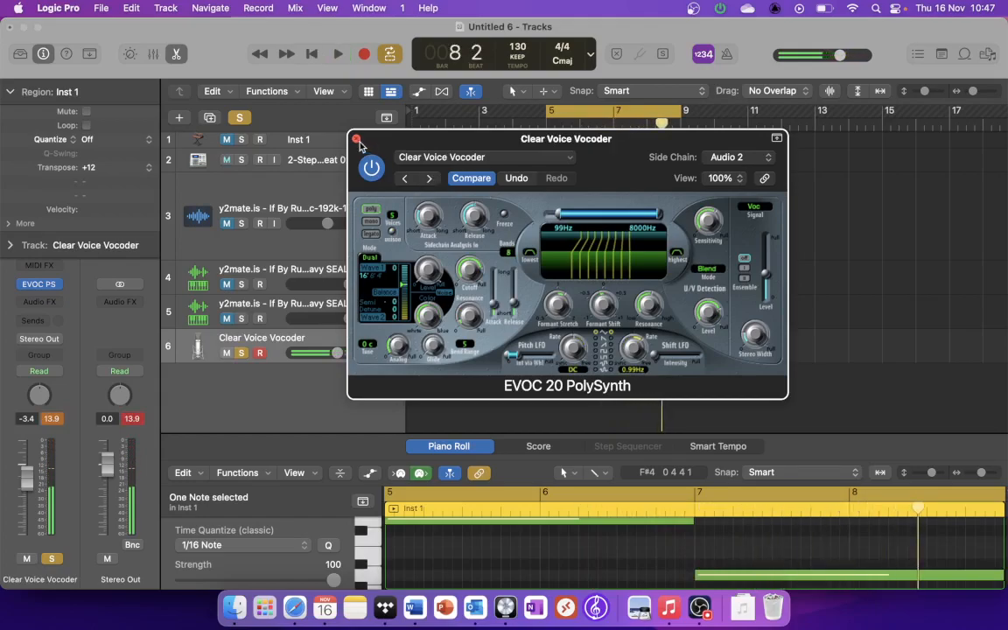
pyautogui.click(356, 140)
pyautogui.click(245, 354)
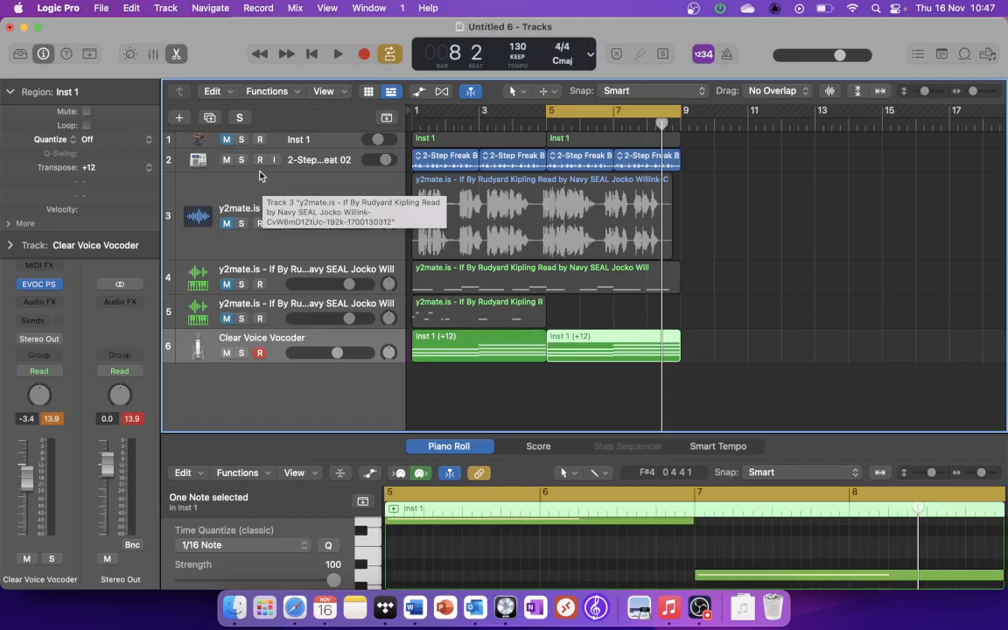
# Step: Increase the height of the 2-Step Freak Beat 02 track to enlarge its waveforms
pyautogui.moveTo(261, 170); pyautogui.dragTo(264, 254)
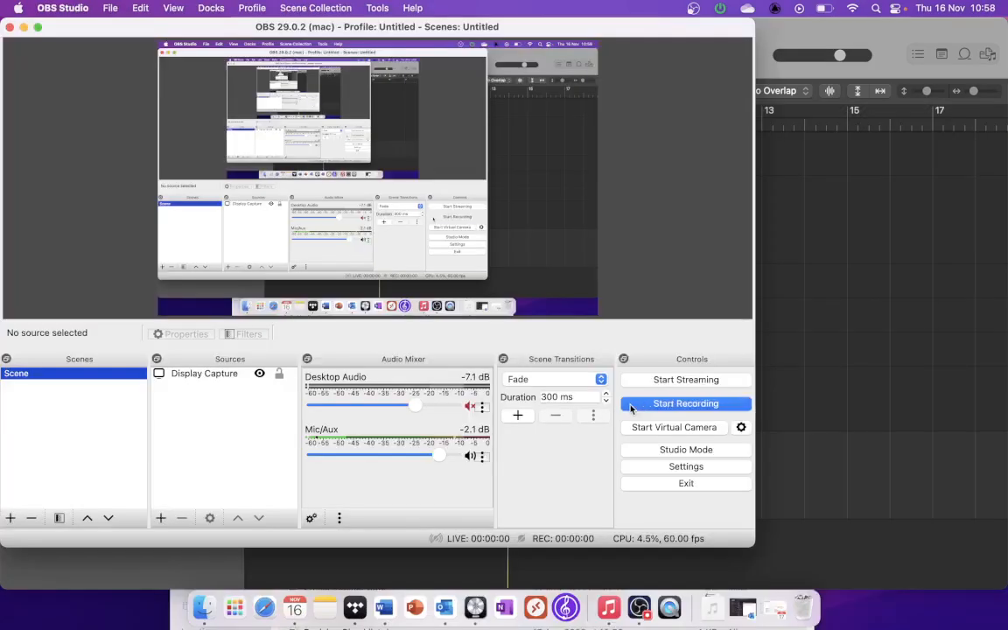
pyautogui.click(630, 406)
pyautogui.click(866, 296)
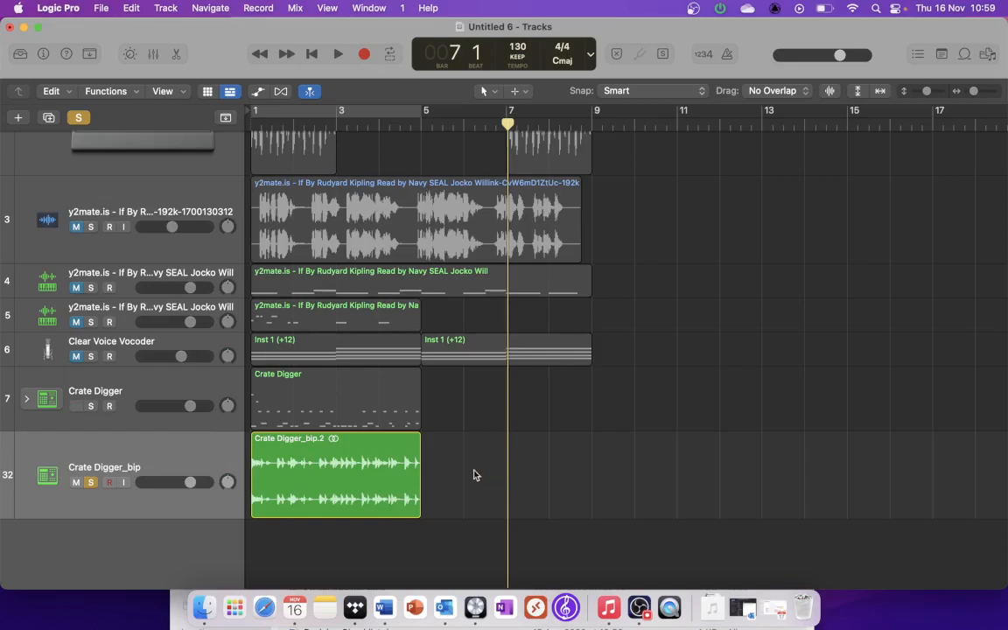
# Step: Delete the Crate Digger_bip audio region and remove its track
pyautogui.click(356, 457)
pyautogui.press('Delete')
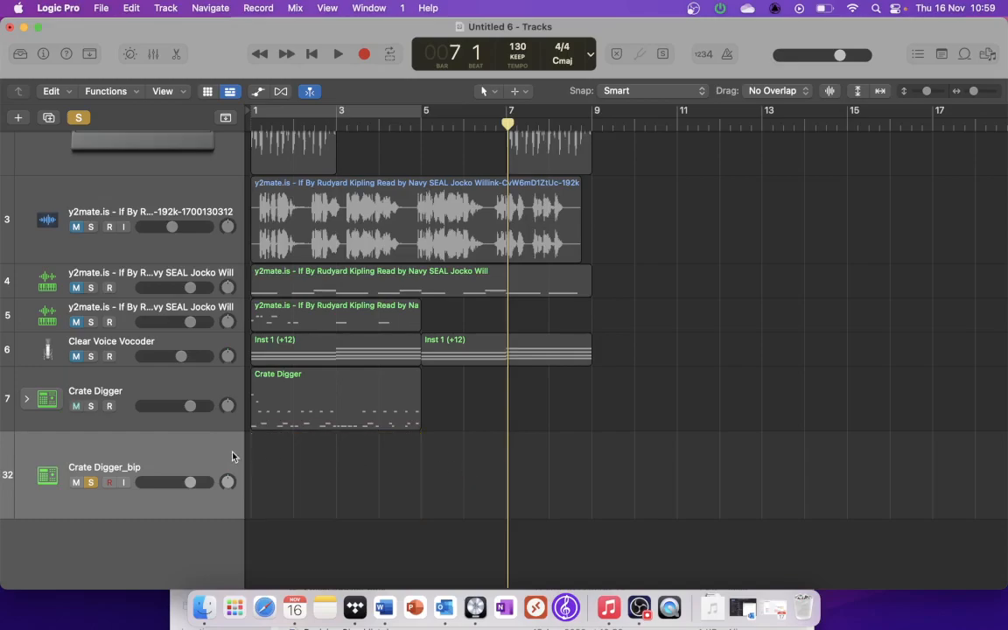
pyautogui.press('super+BackSpace')
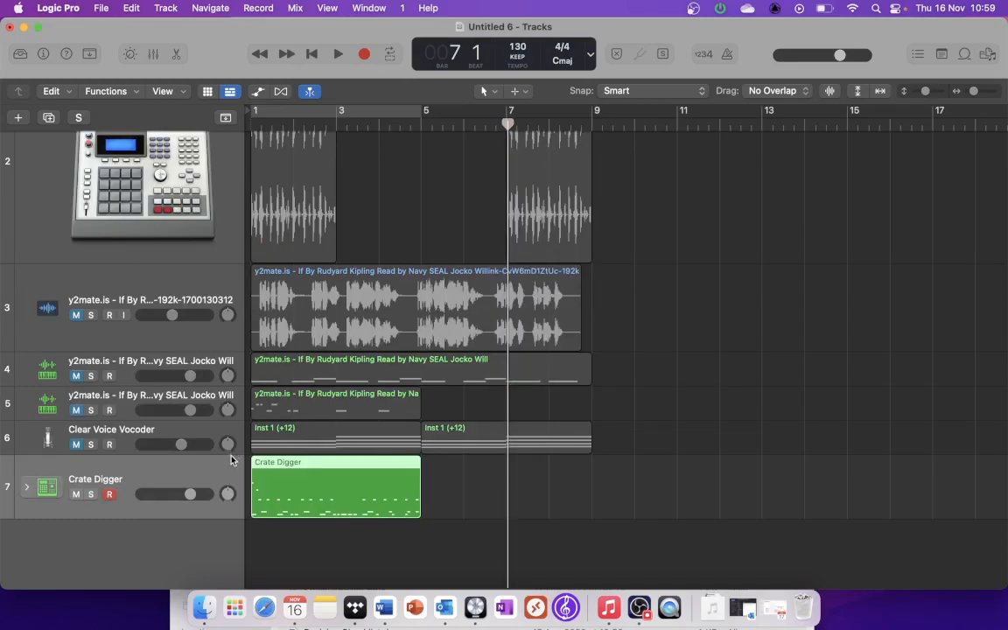
# Step: Play the Crate Digger drum region from the beginning of the project, then stop
pyautogui.click(314, 59)
pyautogui.press('space')
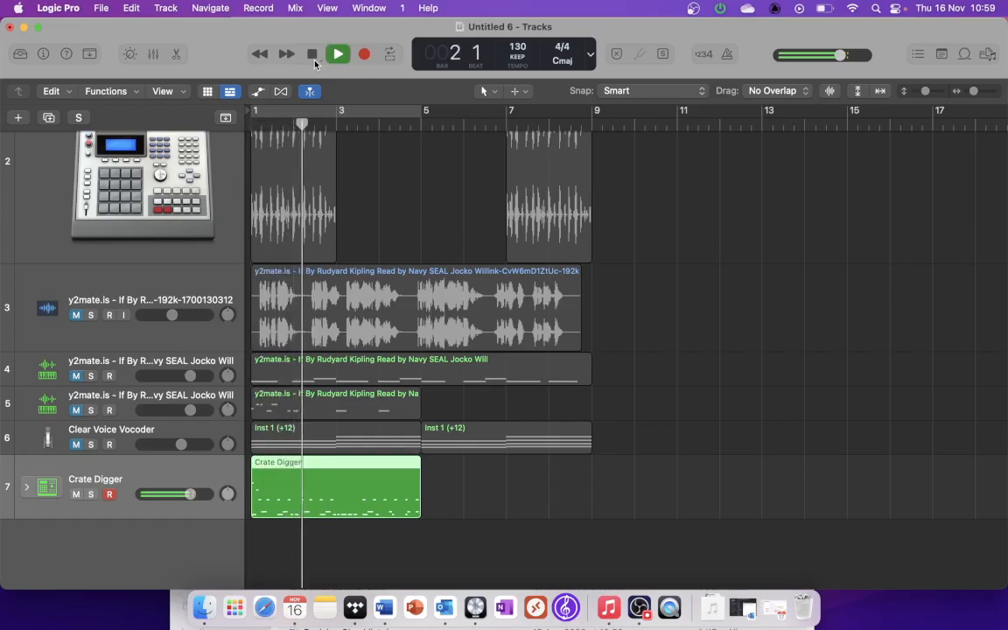
pyautogui.click(314, 60)
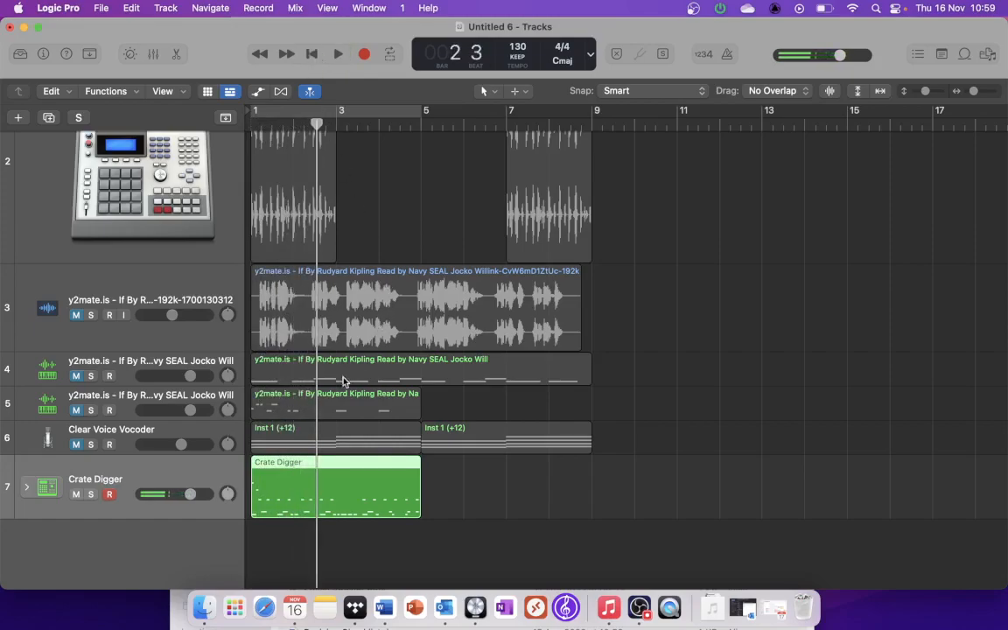
# Step: Bounce the Crate Digger region in place to a new track as Crate Digger_bip, leaving the source region
pyautogui.rightClick(322, 480)
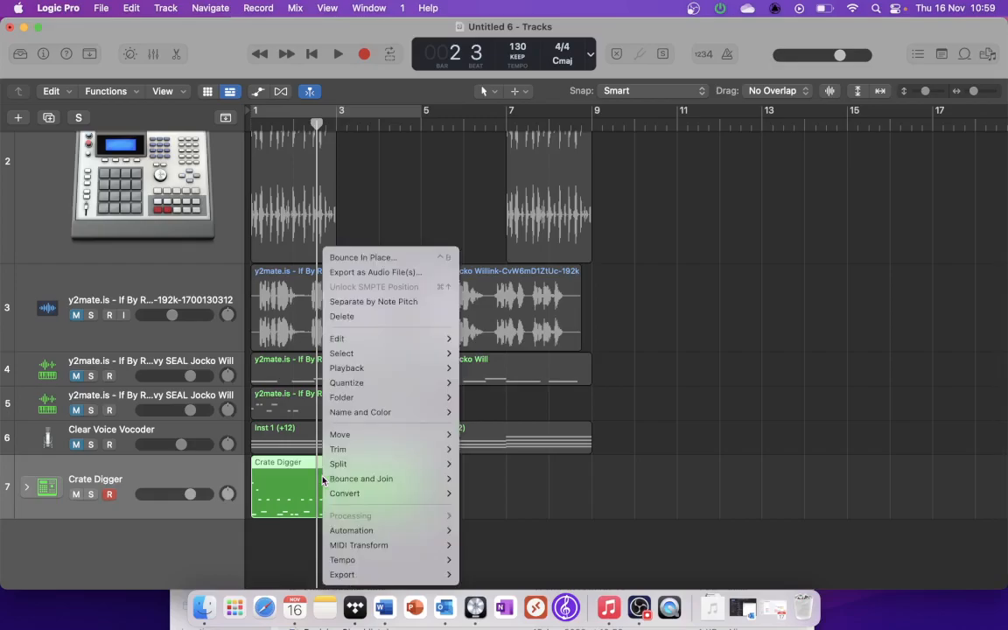
pyautogui.click(397, 259)
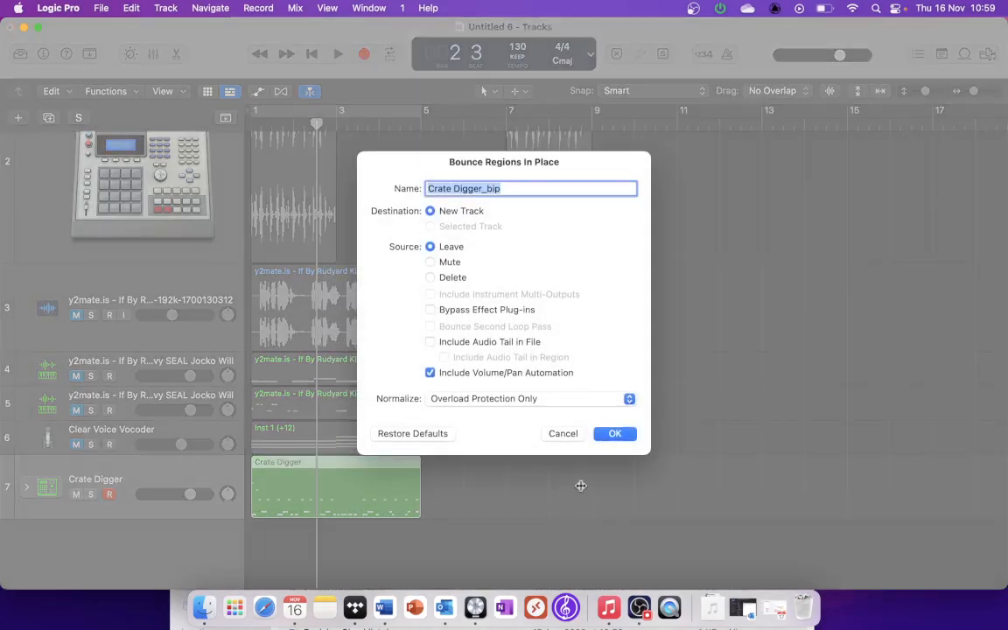
pyautogui.click(619, 433)
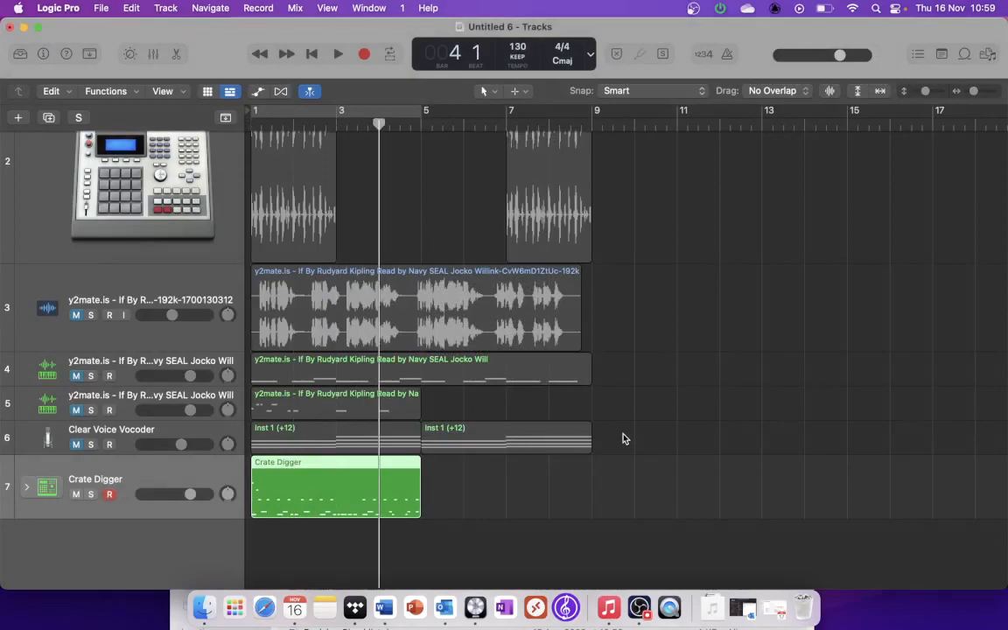
# Step: Enlarge the bounced Crate Digger_bip track and solo it
pyautogui.moveTo(185, 513); pyautogui.dragTo(185, 591)
pyautogui.click(90, 507)
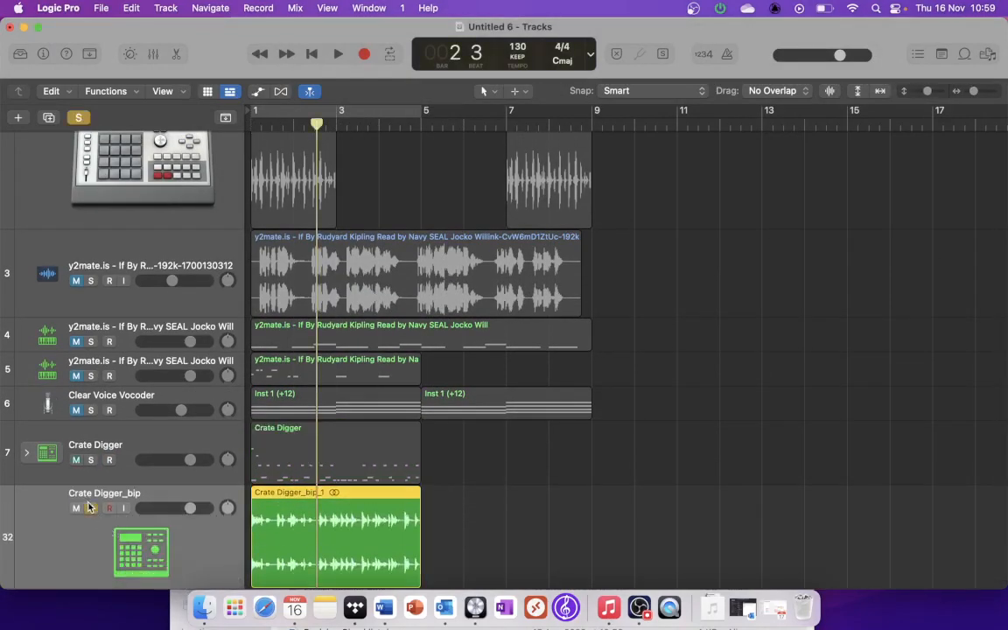
pyautogui.scroll(-3, 86, 504)
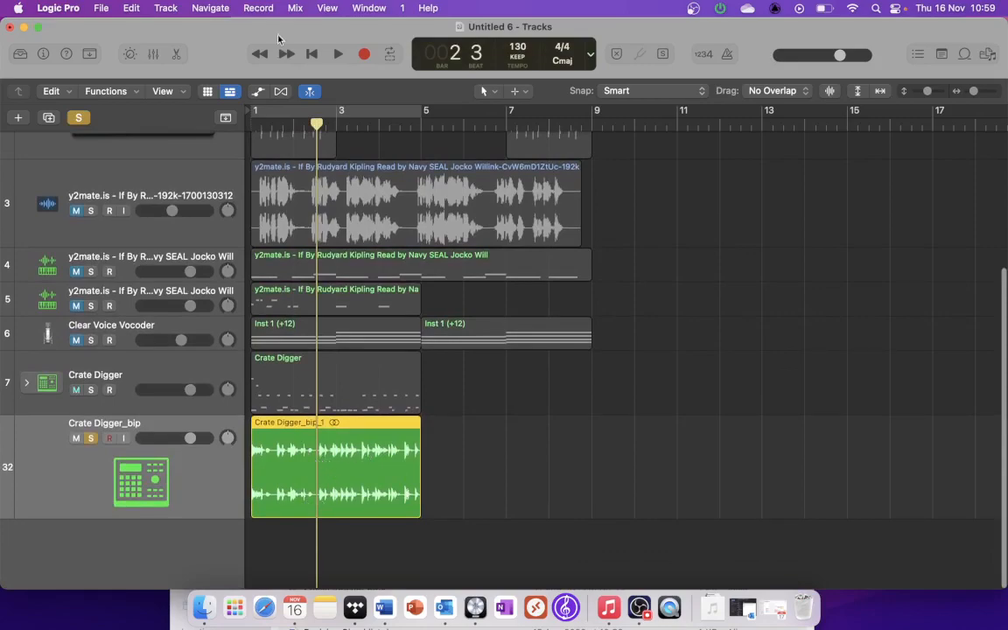
# Step: Play the bounced Crate Digger audio from the start of the project, then stop
pyautogui.press('Return')
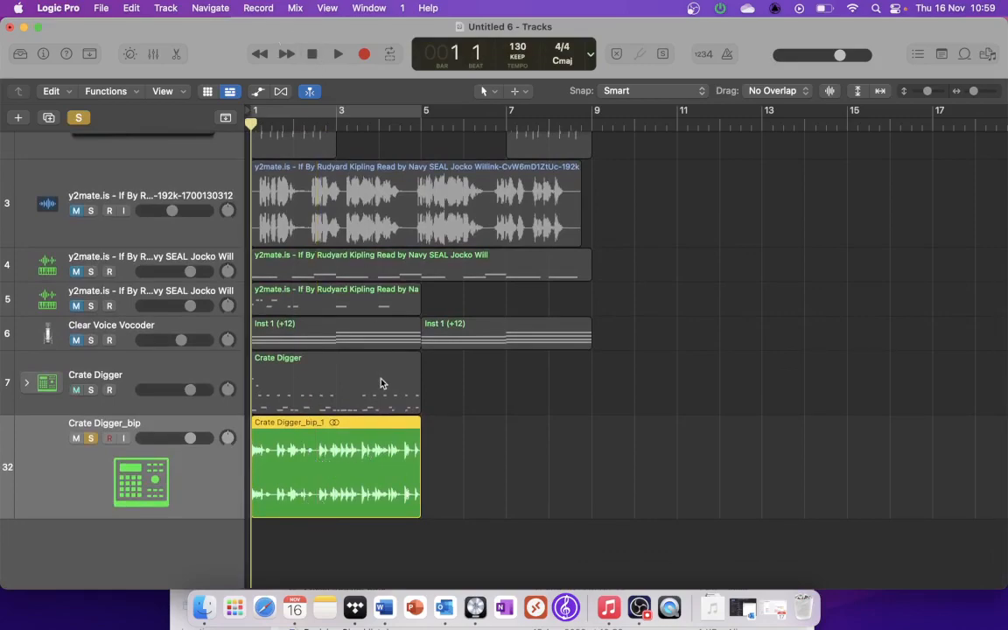
pyautogui.scroll(5, 381, 379)
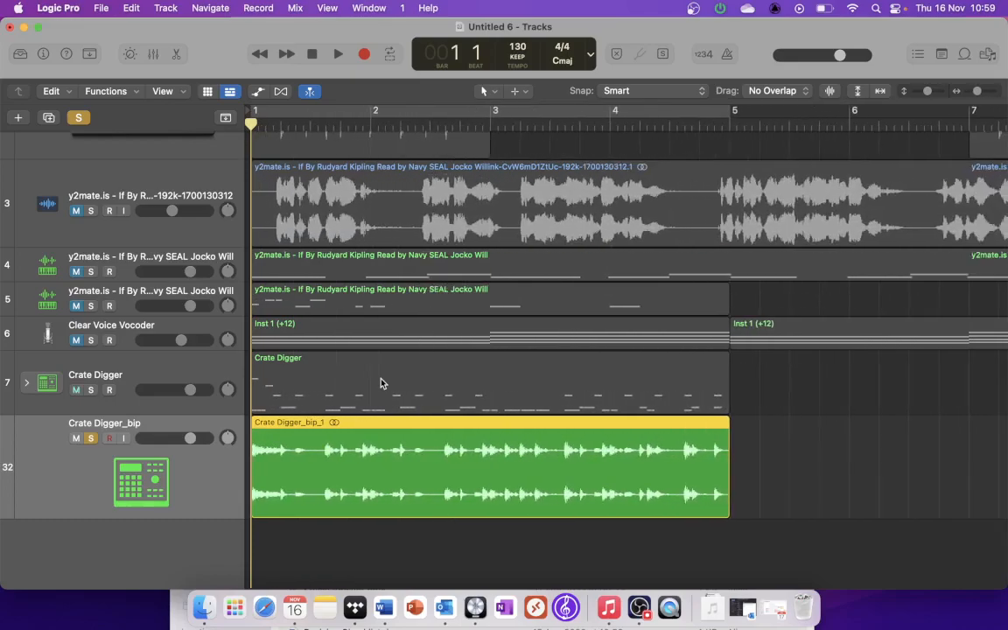
pyautogui.press('space')
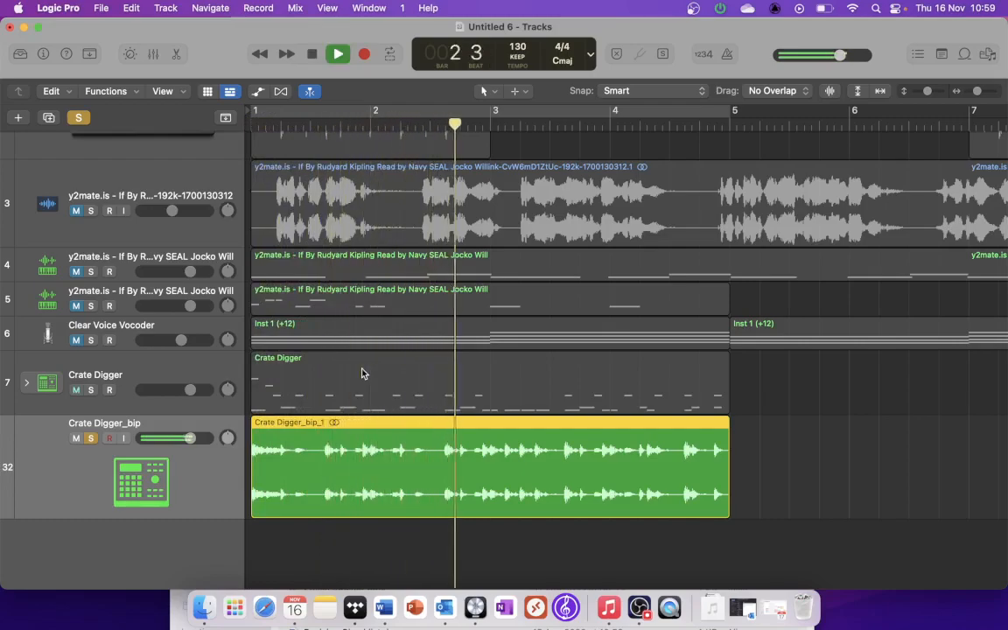
pyautogui.press('space')
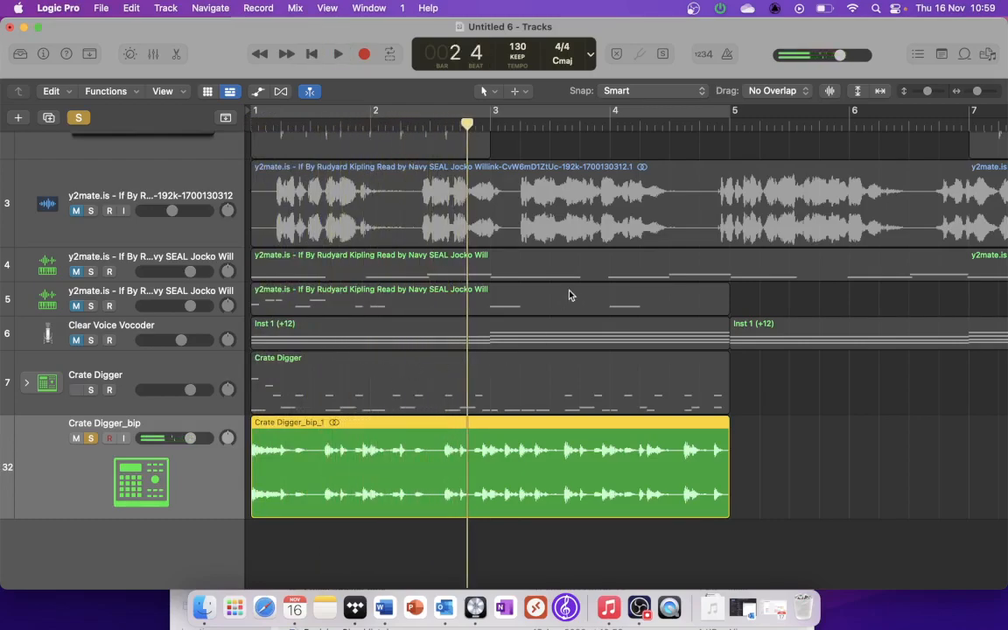
# Step: Try to lengthen the bounced Crate Digger region past bar 5 with an ordinary resize, without time-stretching
pyautogui.scroll(-5, 555, 295)
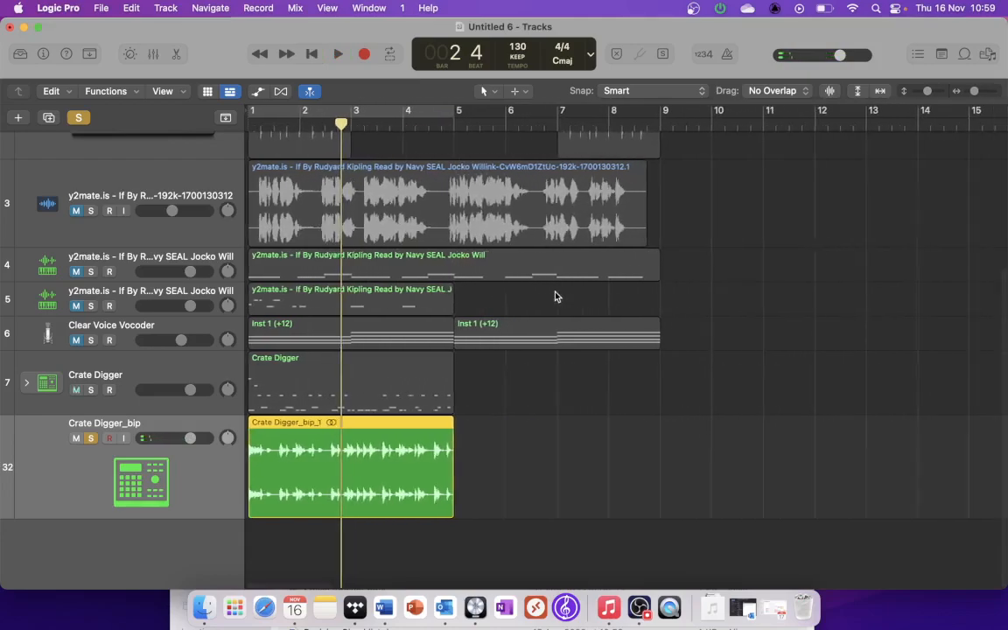
pyautogui.hscroll(-1, 404, 350)
pyautogui.hscroll(1, 464, 355)
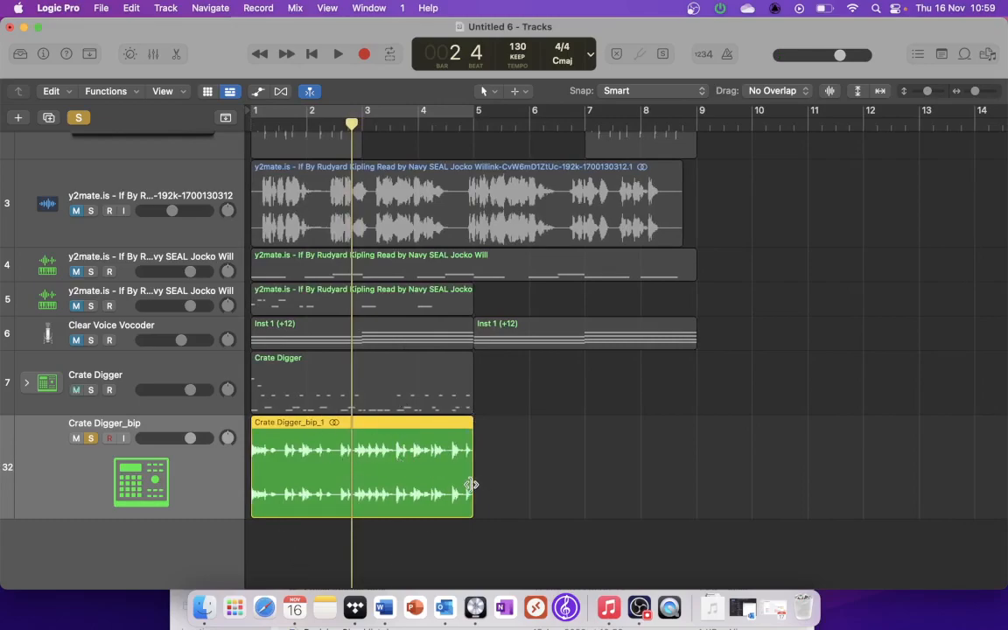
pyautogui.moveTo(471, 484); pyautogui.dragTo(655, 454)
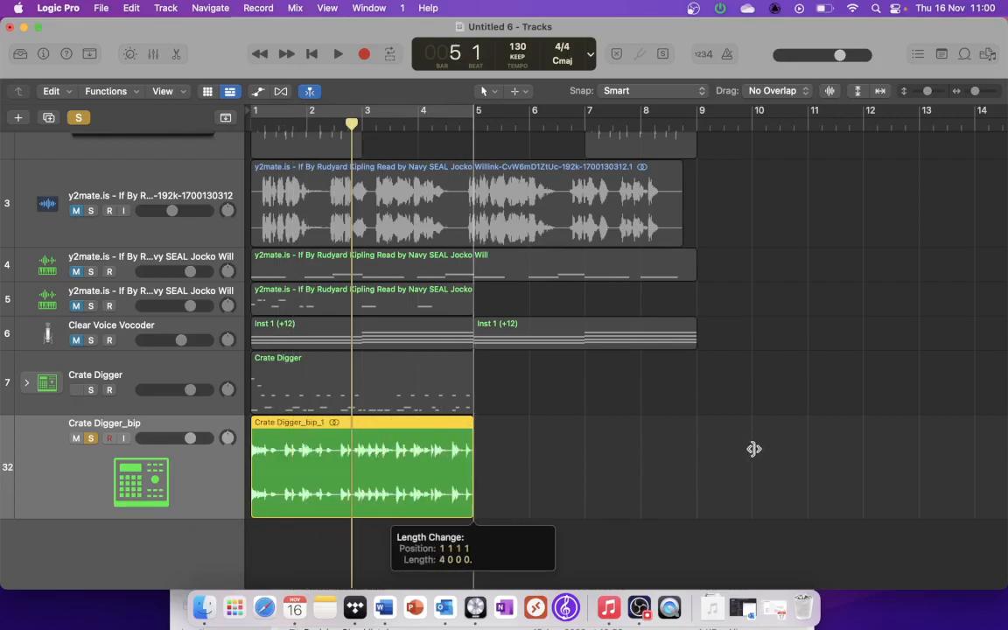
pyautogui.moveTo(754, 449); pyautogui.dragTo(757, 452)
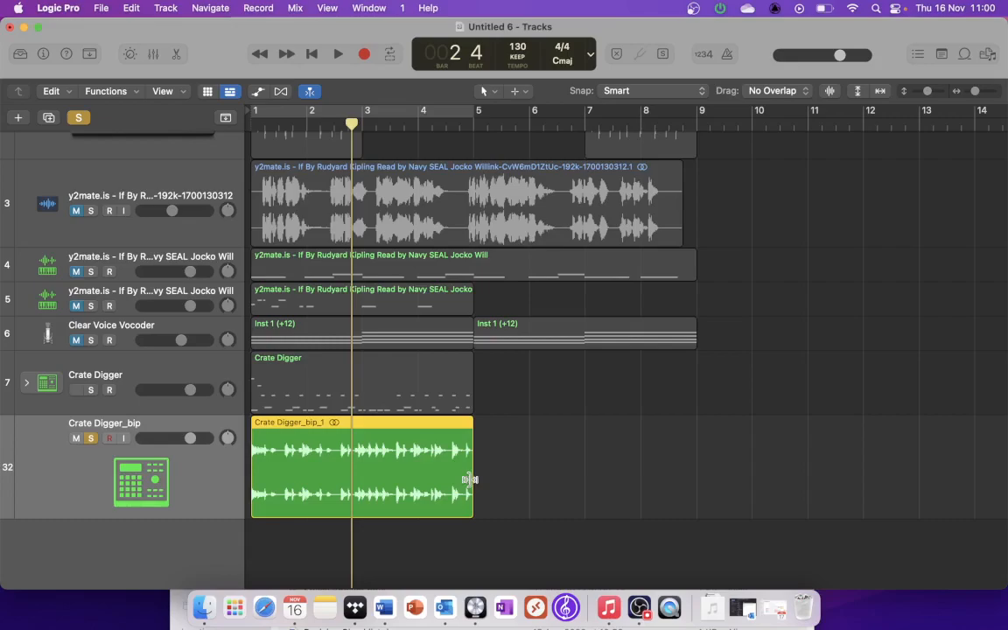
# Step: Time-stretch the bounced Crate Digger region so it ends at bar 9, and return the playhead to bar 1
pyautogui.moveTo(469, 479); pyautogui.dragTo(695, 480)
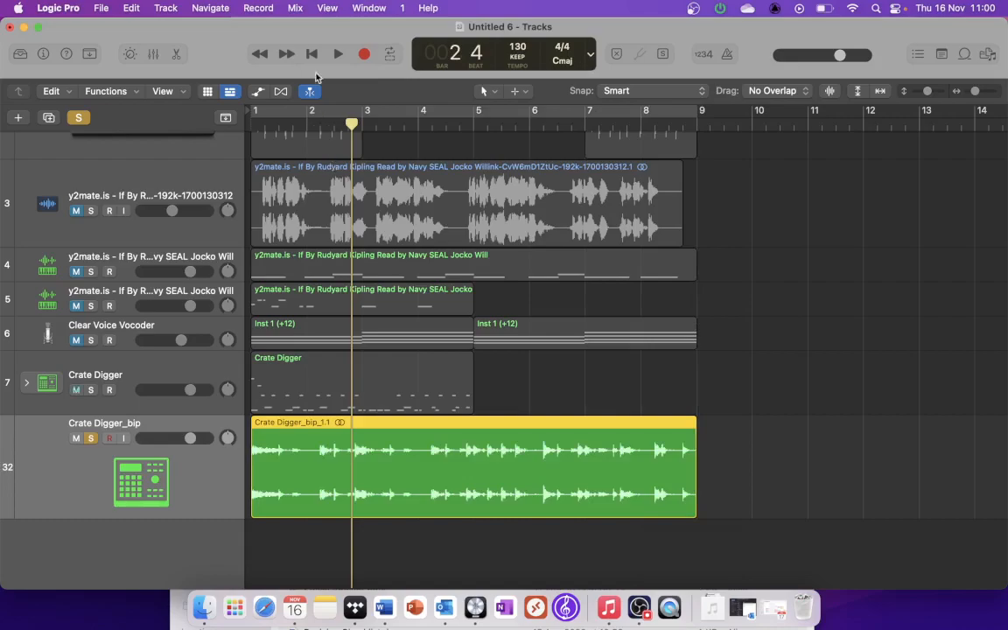
pyautogui.click(313, 57)
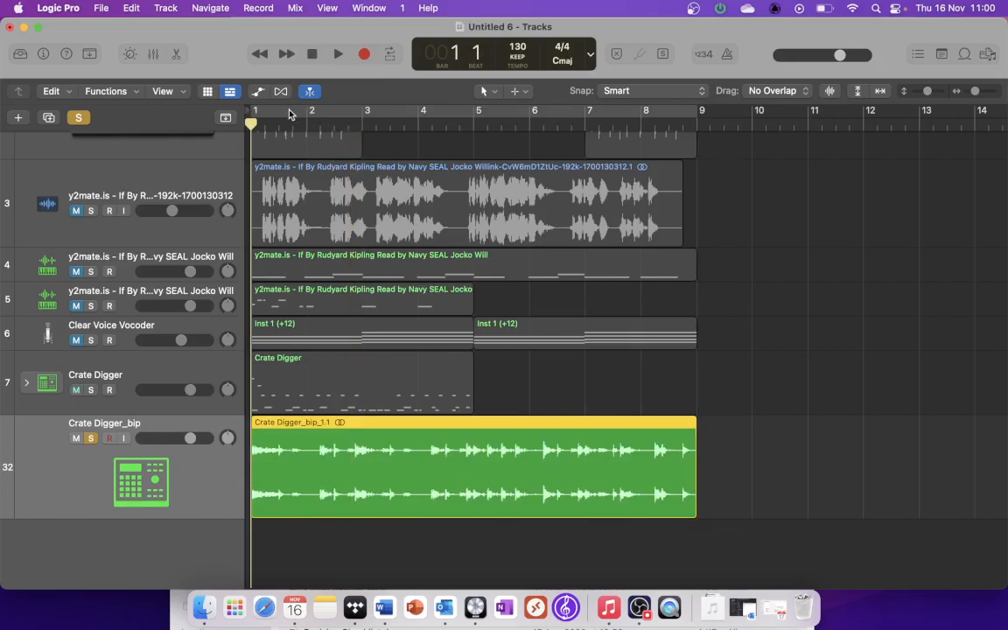
# Step: Play the time-stretched Crate Digger_bip region through to bar 9, then undo its time-stretch
pyautogui.press('space')
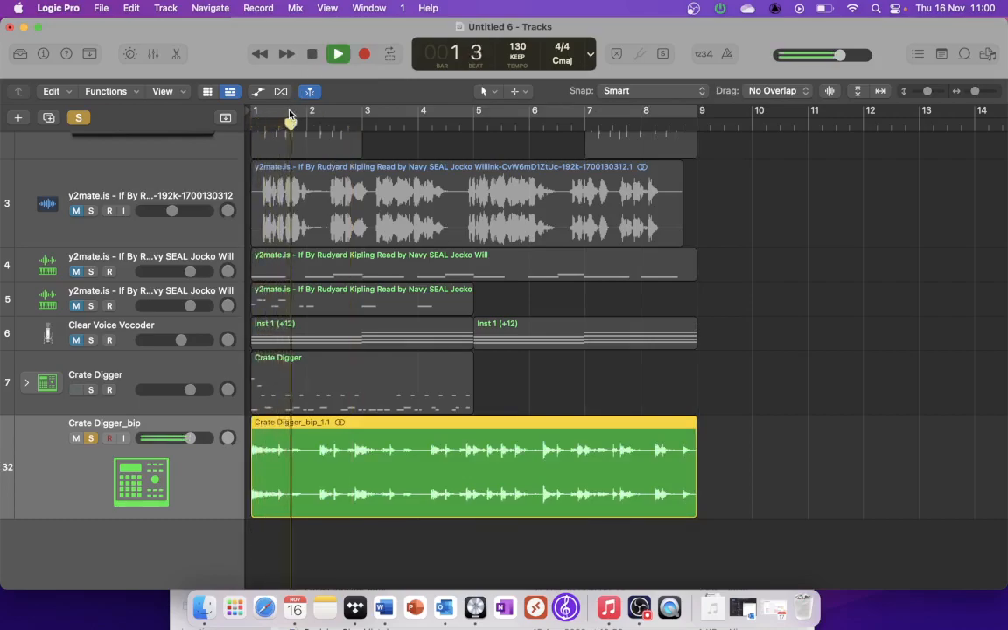
pyautogui.press('XF86AudioRaiseVolume')
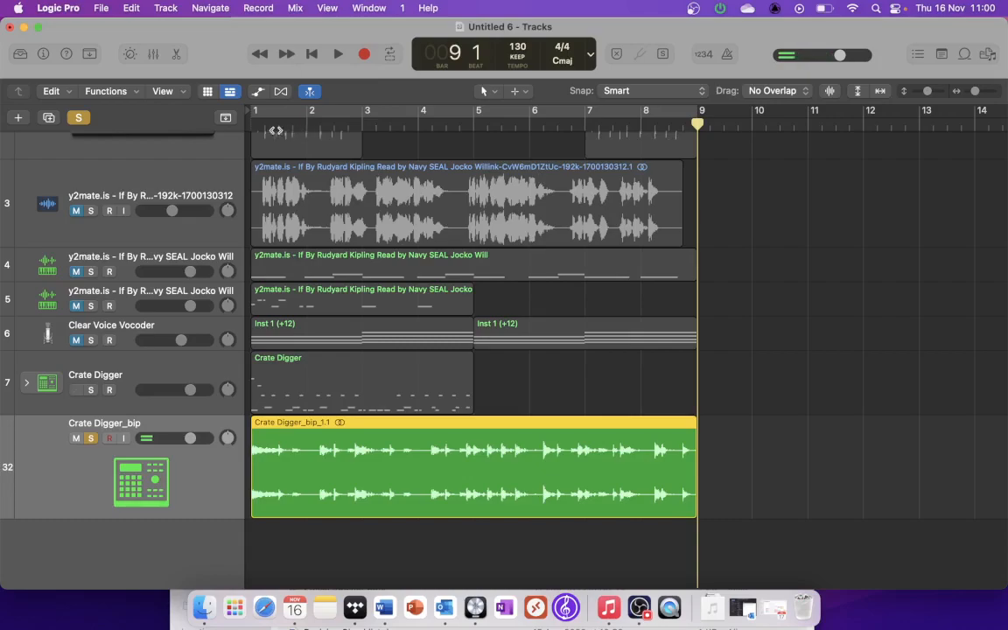
pyautogui.scroll(5, 298, 181)
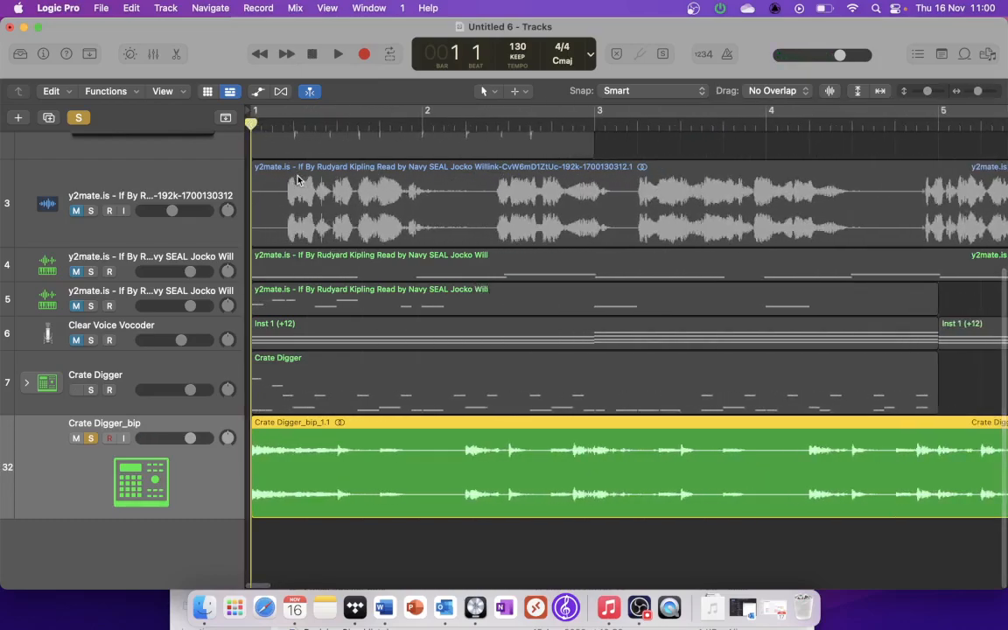
pyautogui.scroll(-1, 297, 180)
pyautogui.press('super+z')
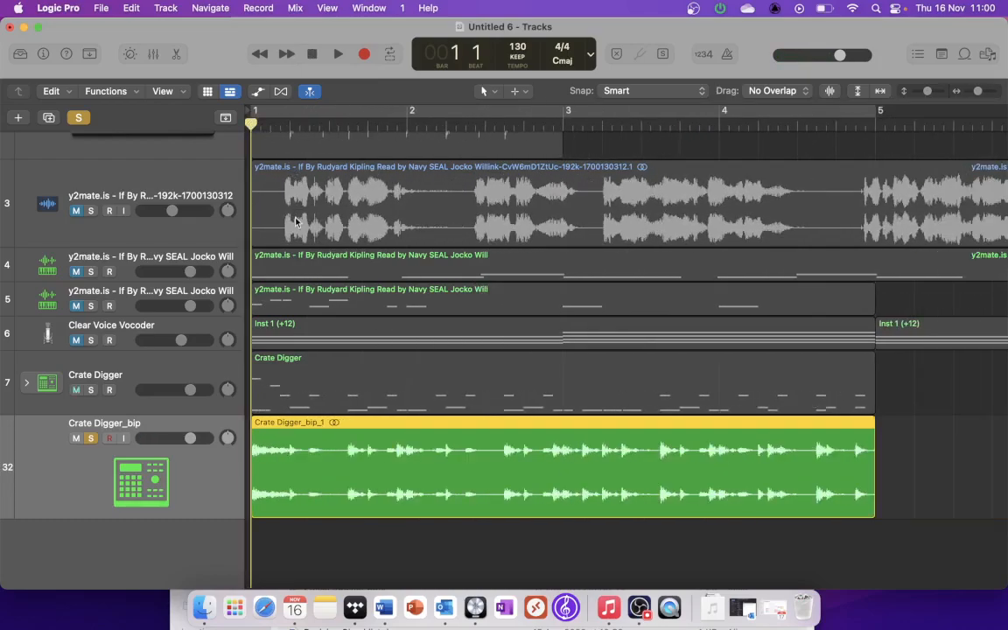
# Step: Play the four-bar Crate Digger_bip region from bar 1 into beat 2 and split it at the playhead
pyautogui.press('space')
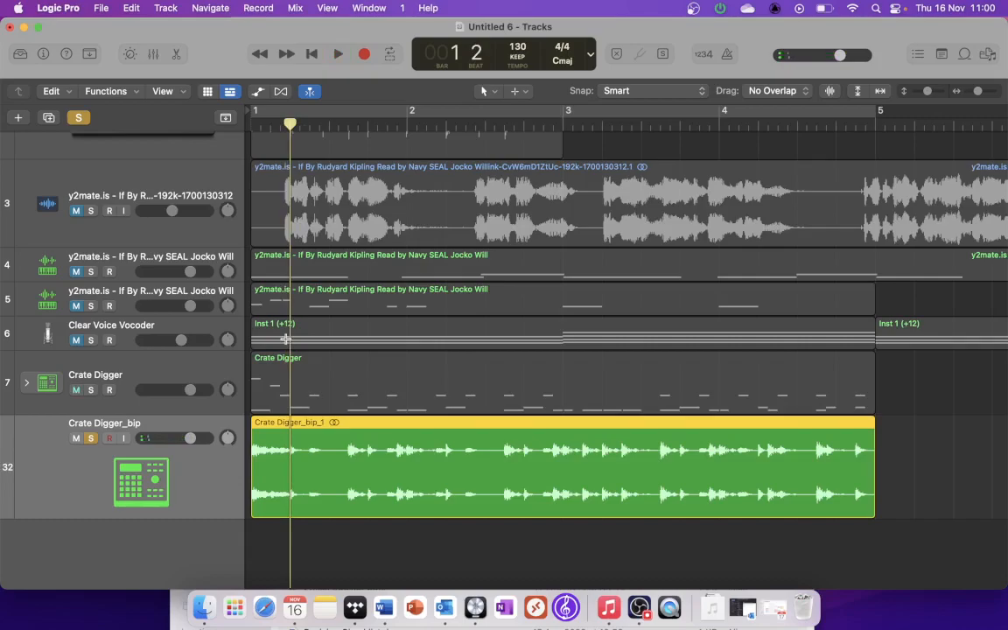
pyautogui.press('super+t')
pyautogui.press('super+Left')
pyautogui.press('super+Left')
pyautogui.press('super+Left')
pyautogui.press('super+Left')
pyautogui.press('super+Left')
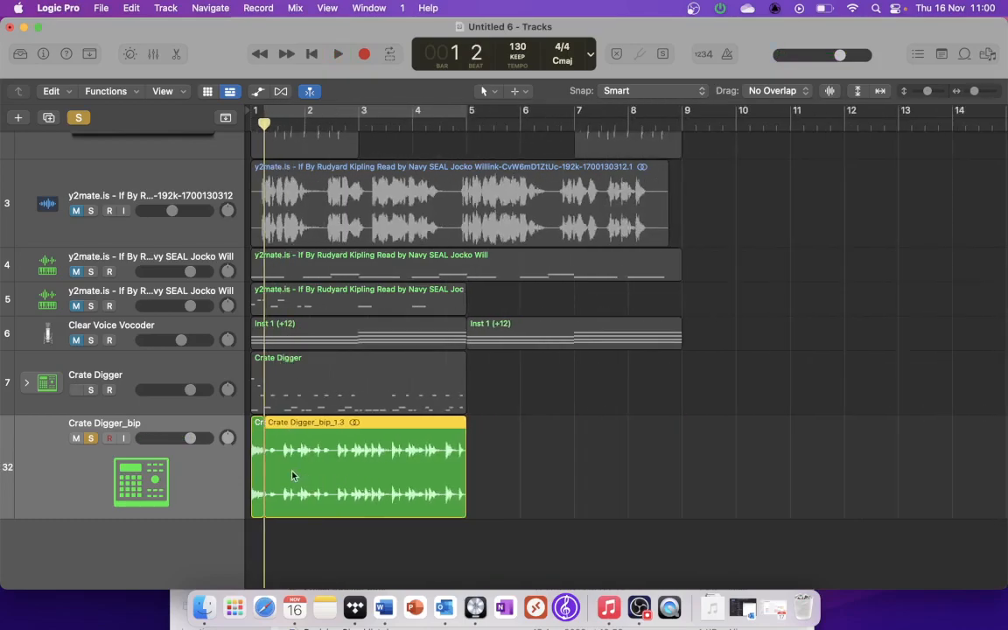
# Step: Move the short opening slice of the bounced drums so it starts exactly at bar 5, after the longer region
pyautogui.click(262, 454)
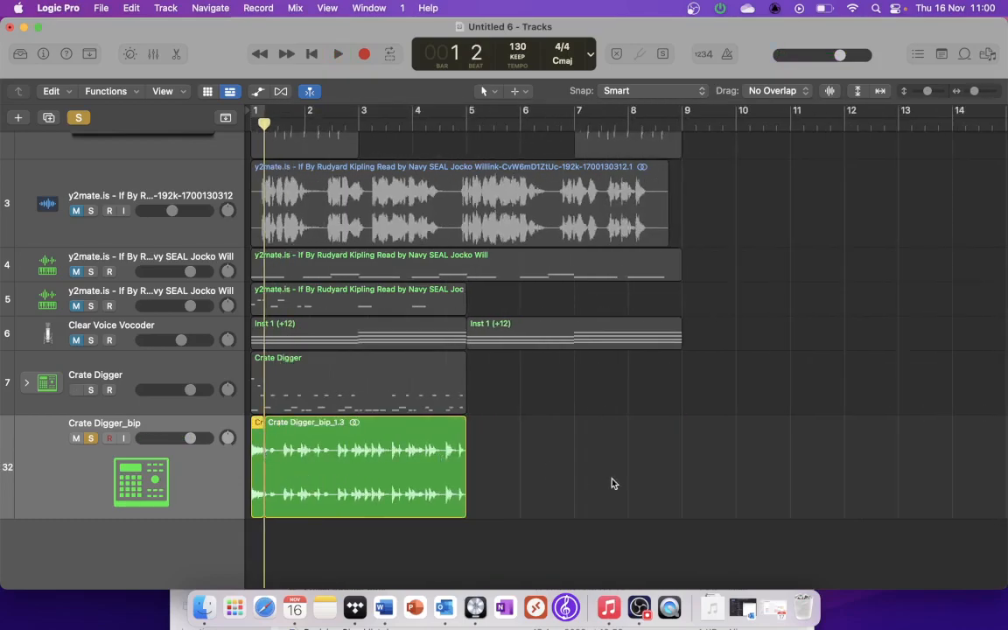
pyautogui.moveTo(260, 464); pyautogui.dragTo(479, 487)
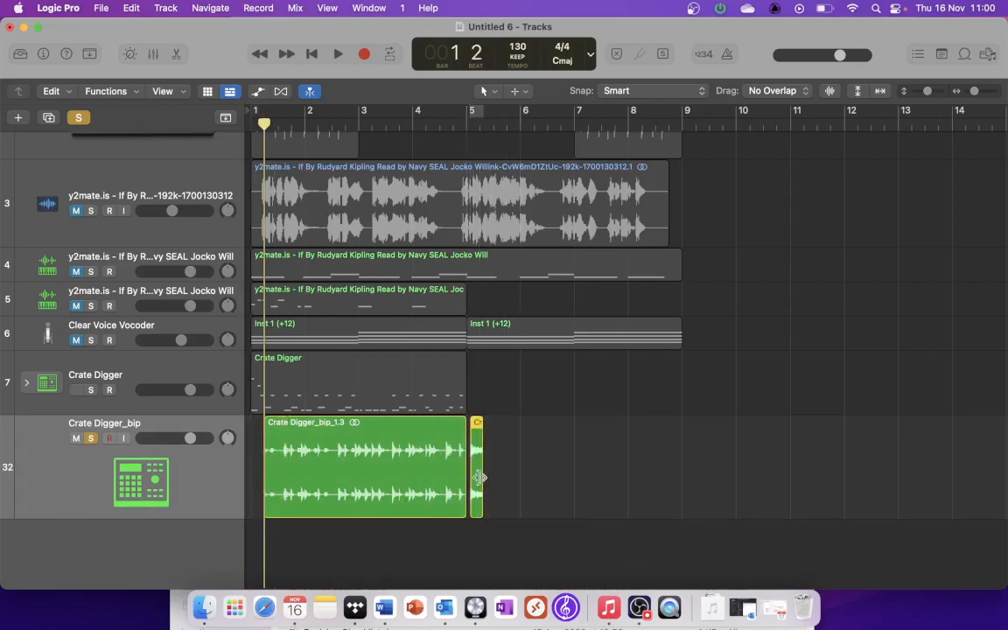
pyautogui.press('super+Right')
pyautogui.press('super+Right')
pyautogui.press('super+Right')
pyautogui.press('super+Right')
pyautogui.press('super+Right')
pyautogui.moveTo(492, 472); pyautogui.dragTo(494, 476)
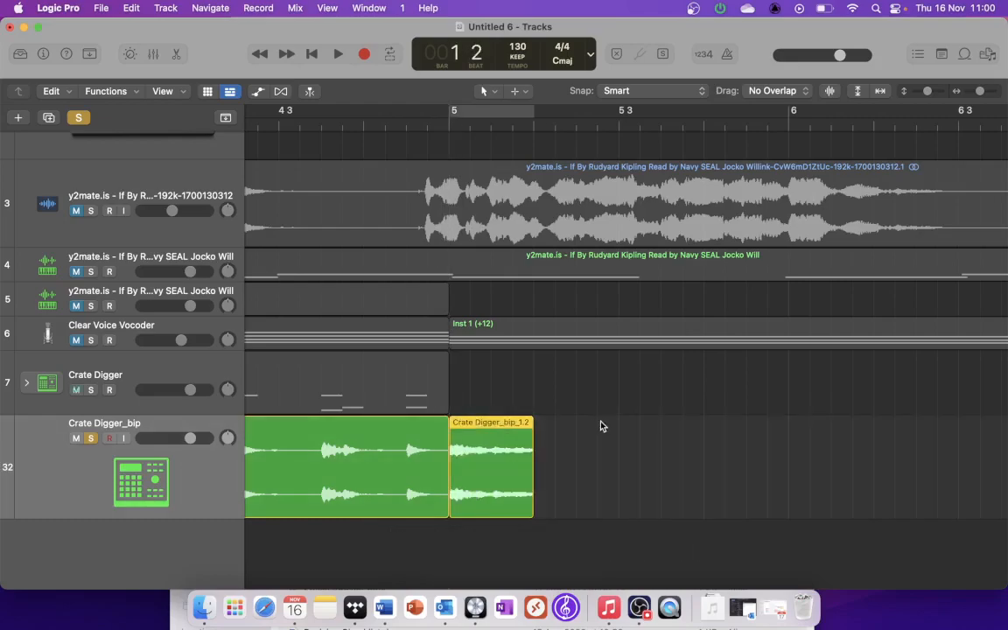
pyautogui.press('super+Left')
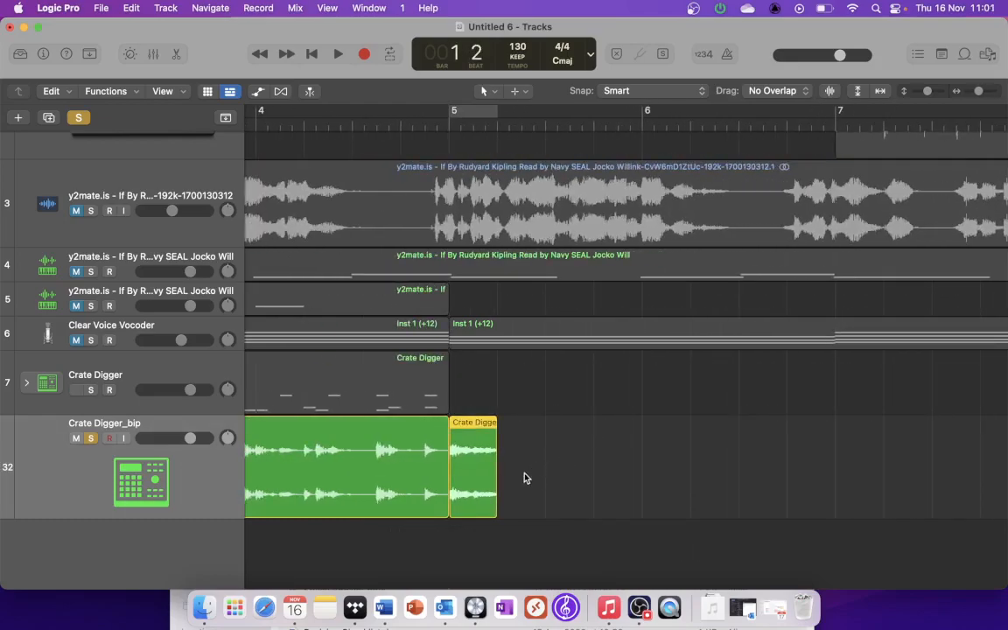
# Step: Time-stretch the short slice at bar 5 so it ends at bar 6, and audition it
pyautogui.moveTo(494, 483); pyautogui.dragTo(636, 473)
pyautogui.click(453, 123)
pyautogui.press('space')
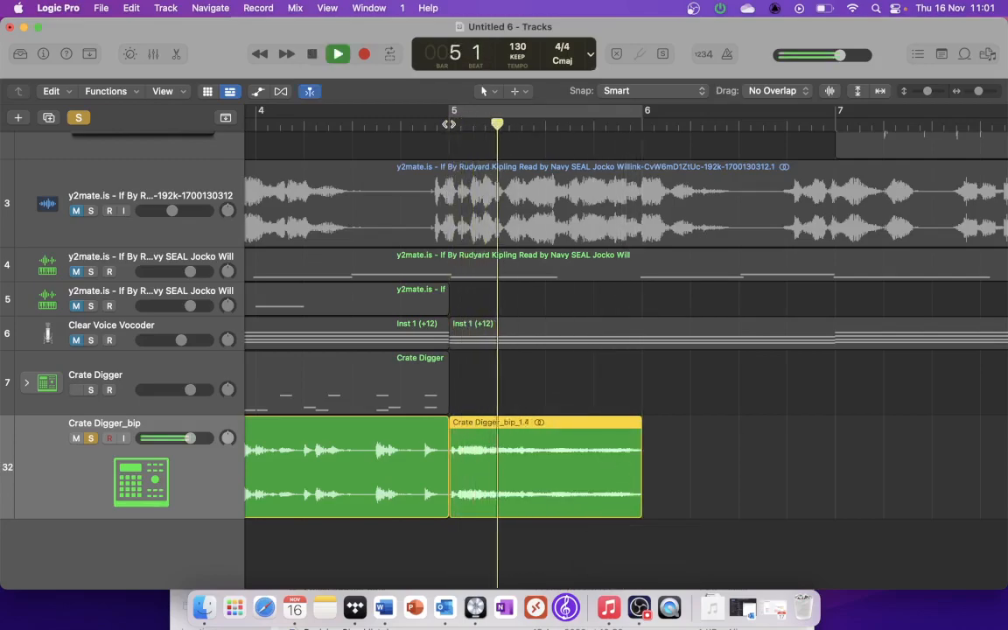
pyautogui.press('space')
pyautogui.click(449, 123)
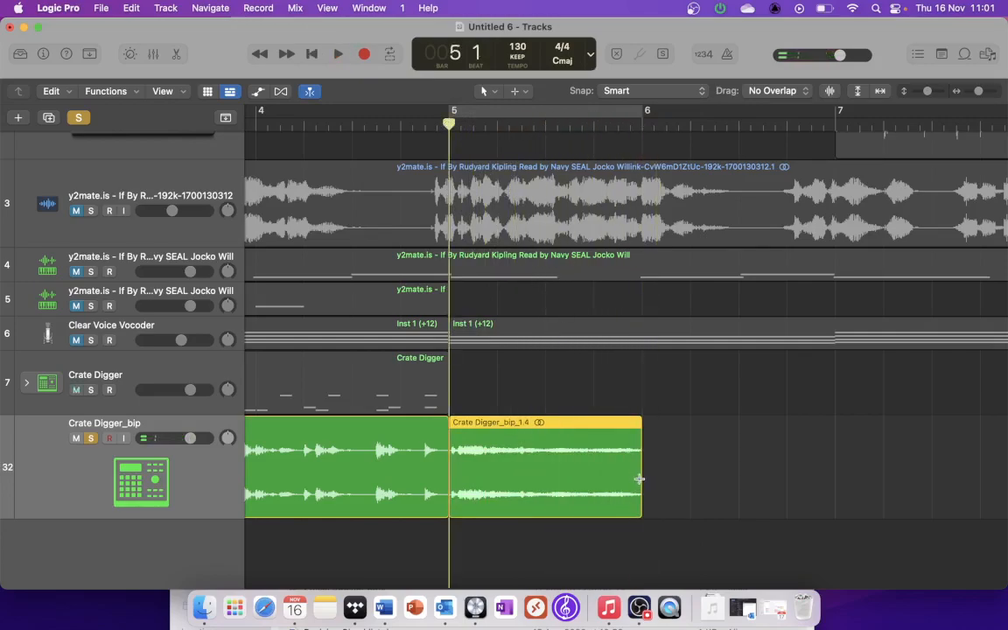
# Step: Time-stretch the slice further so it ends at bar 7, and play it twice, including once more from bar 5
pyautogui.moveTo(640, 475); pyautogui.dragTo(836, 472)
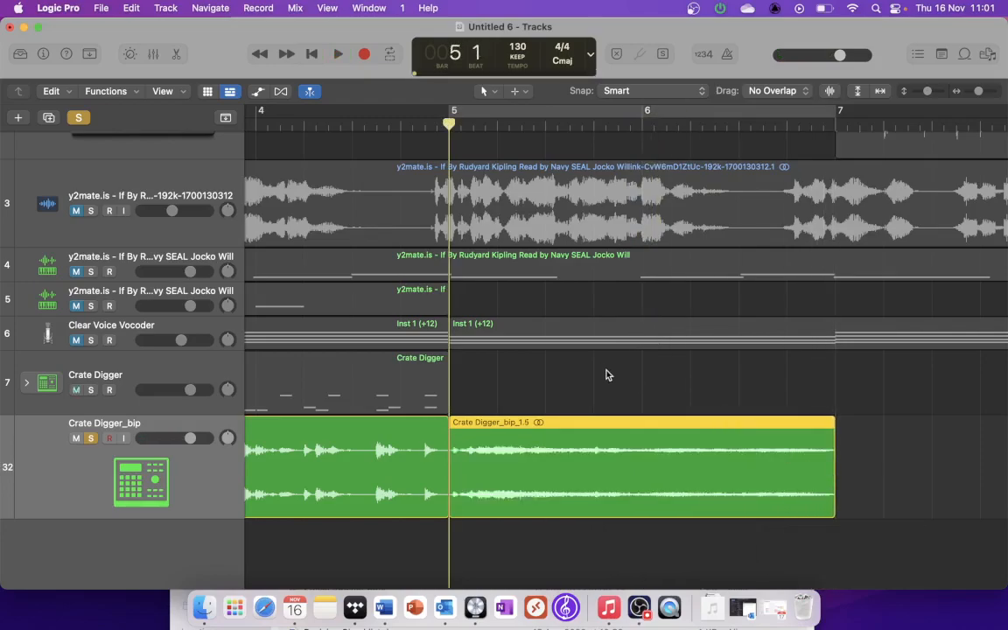
pyautogui.press('space')
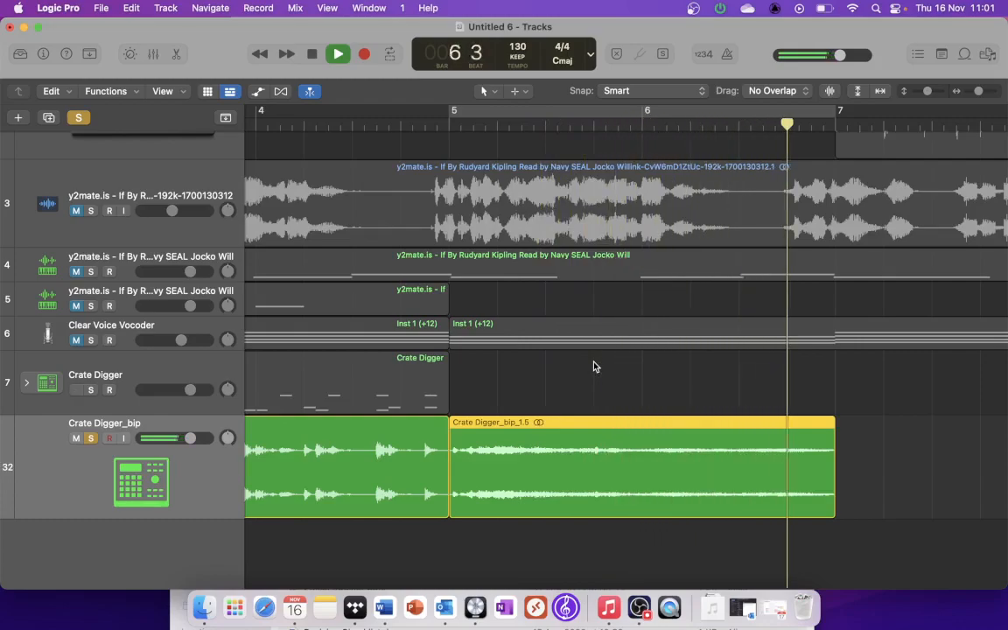
pyautogui.press('space')
pyautogui.click(451, 147)
pyautogui.press('space')
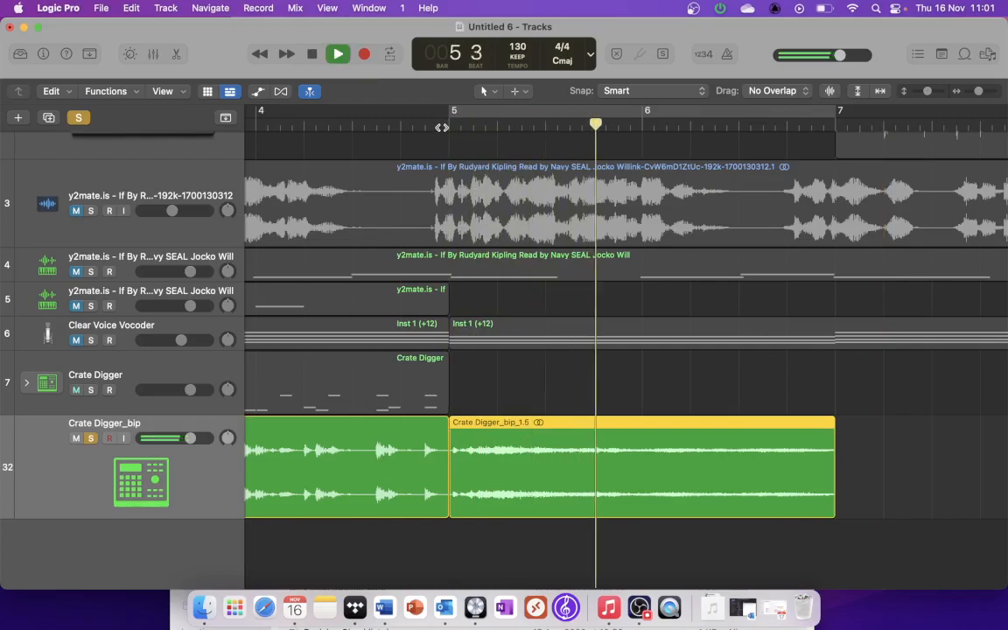
pyautogui.press('space')
# Step: Undo both time-stretches of the opening slice and its move to bar 5
pyautogui.press('super+z')
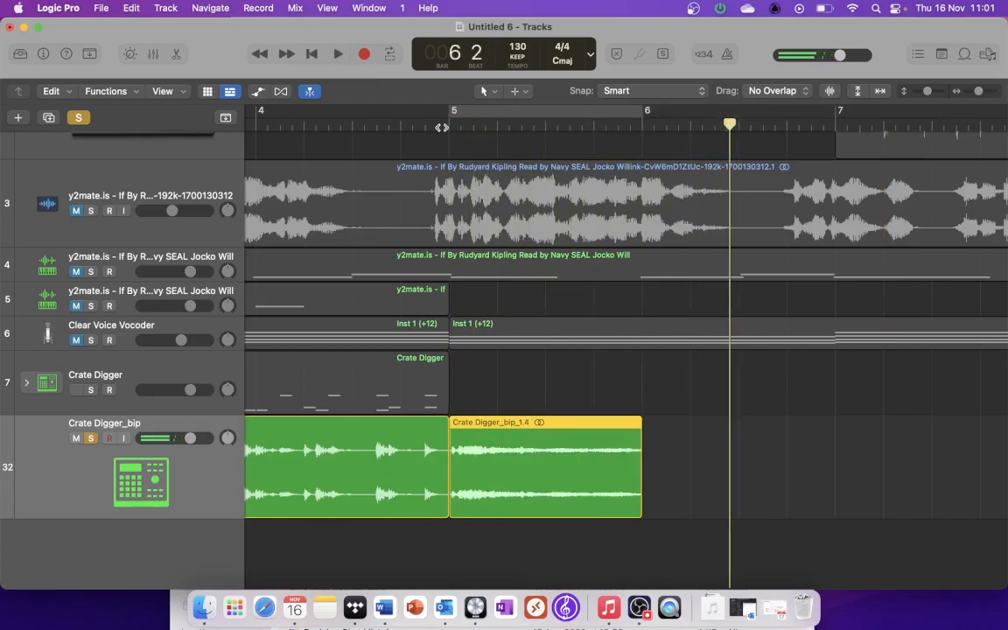
pyautogui.press('super+z')
pyautogui.press('super+z')
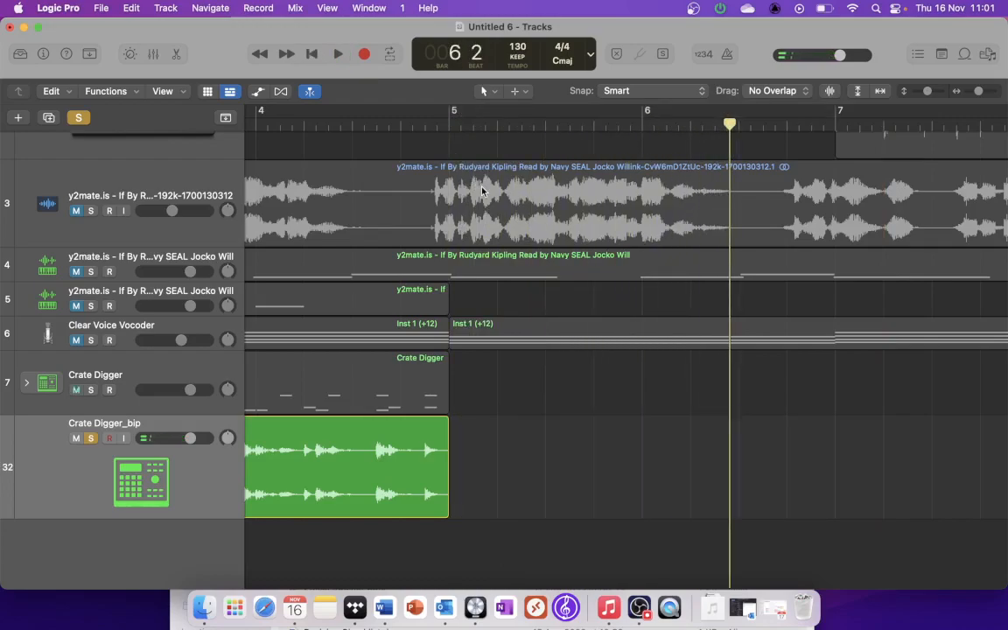
# Step: Play the sliced Crate Digger_bip audio from bar 1 to locate a drum hit in bar 2
pyautogui.hscroll(-10, 560, 191)
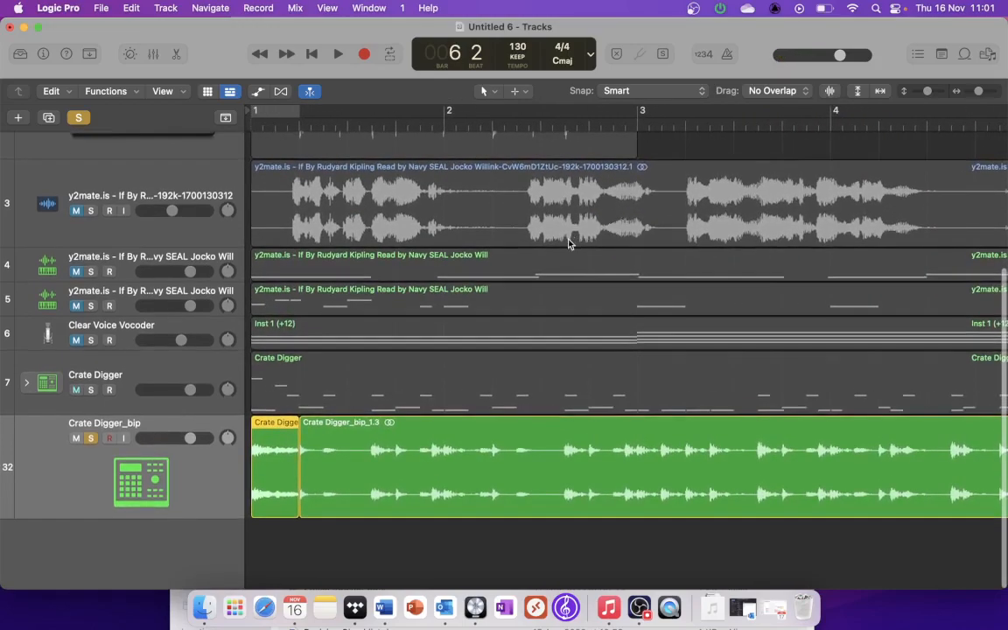
pyautogui.moveTo(978, 90); pyautogui.dragTo(975, 93)
pyautogui.scroll(-2, 516, 291)
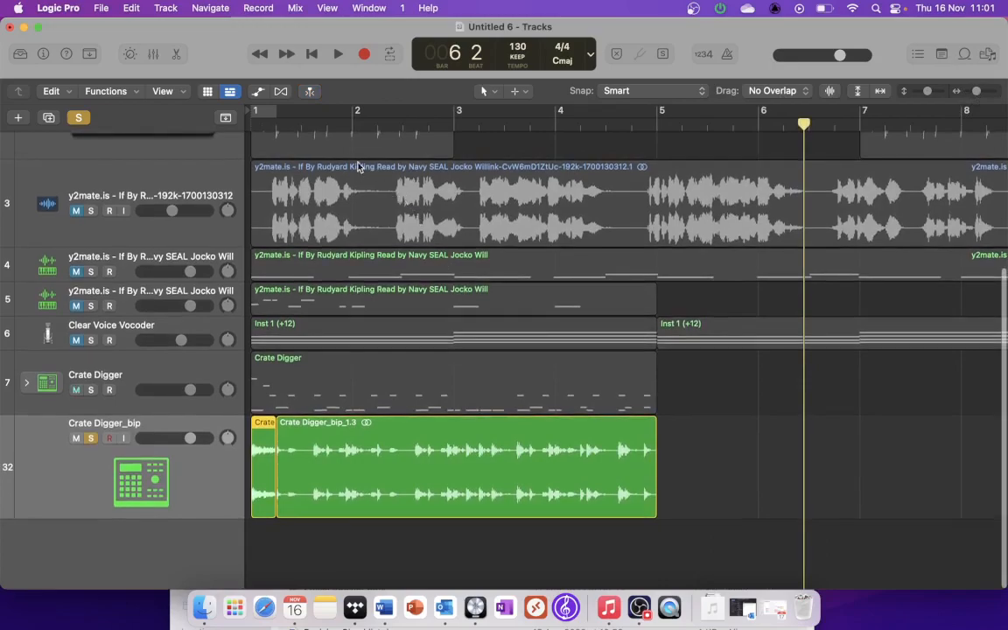
pyautogui.press('Return')
pyautogui.press('space')
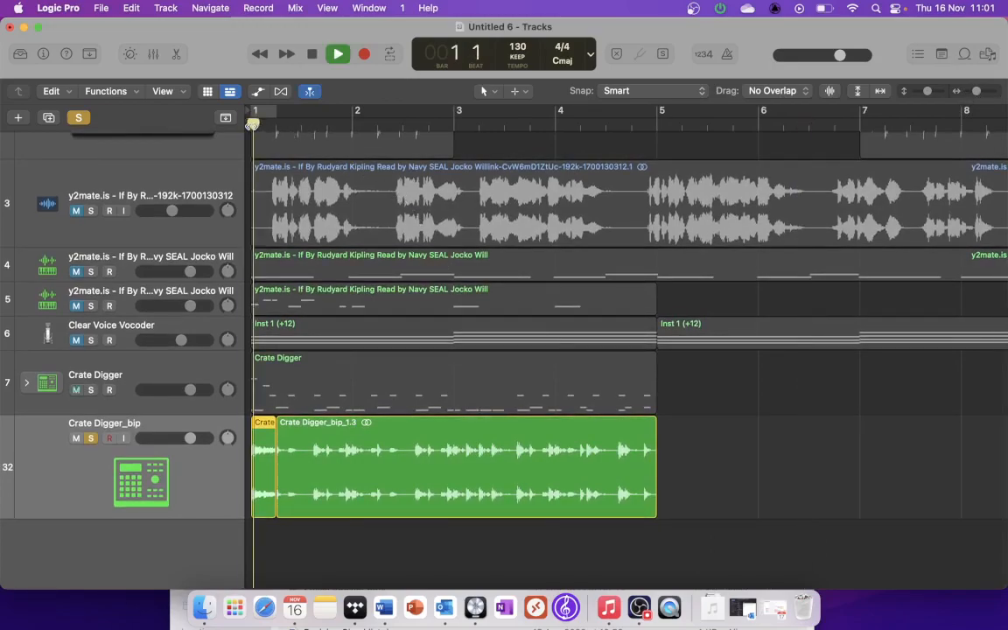
pyautogui.scroll(5, 363, 280)
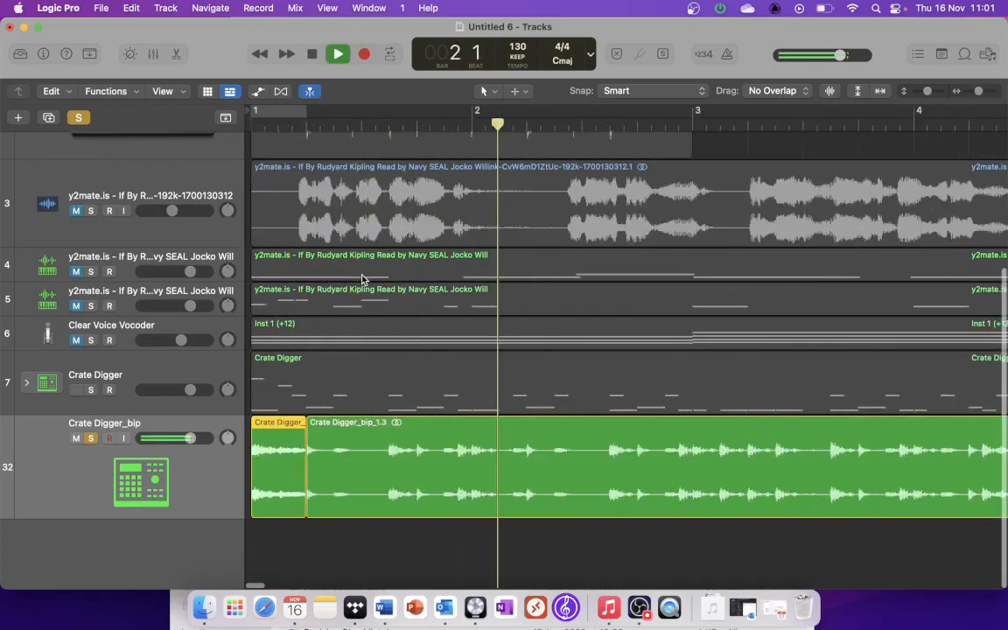
pyautogui.press('space')
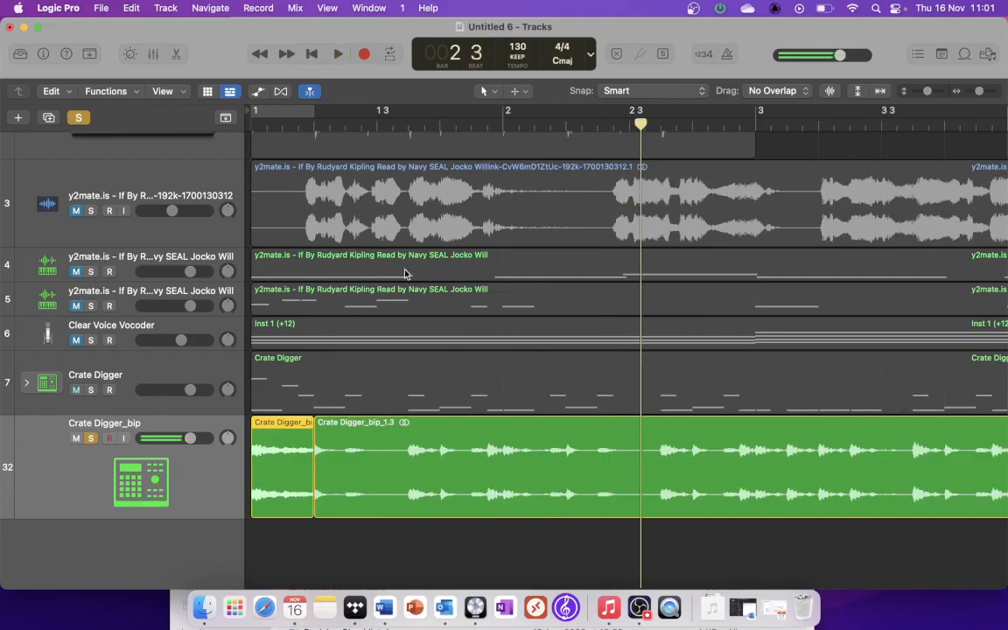
# Step: Split the longer bounced region midway through bar 2 beat 2 and just after beat 3, isolating one drum hit
pyautogui.click(598, 127)
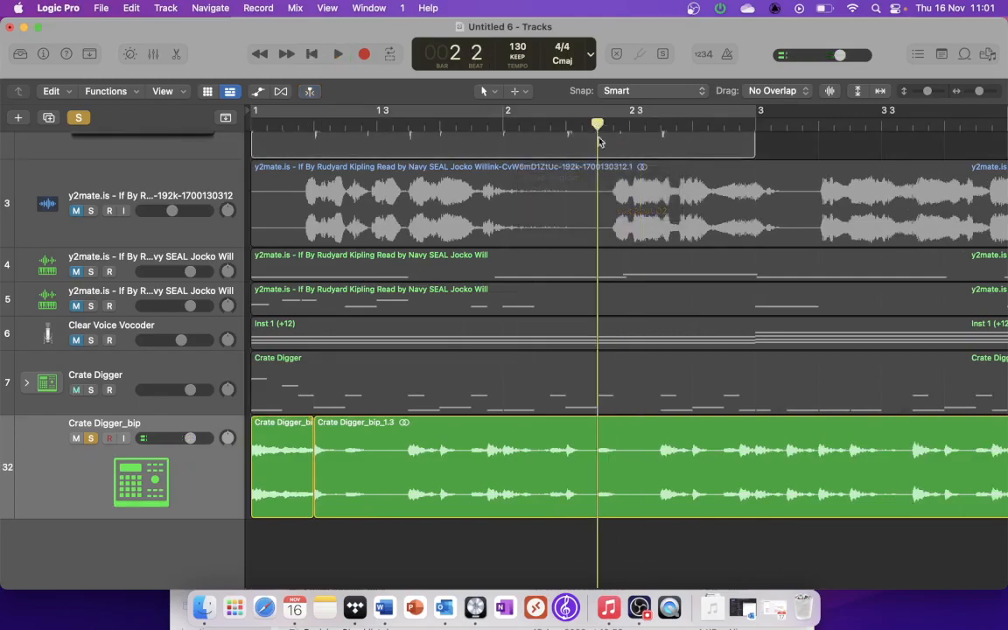
pyautogui.click(595, 432)
pyautogui.press('super+t')
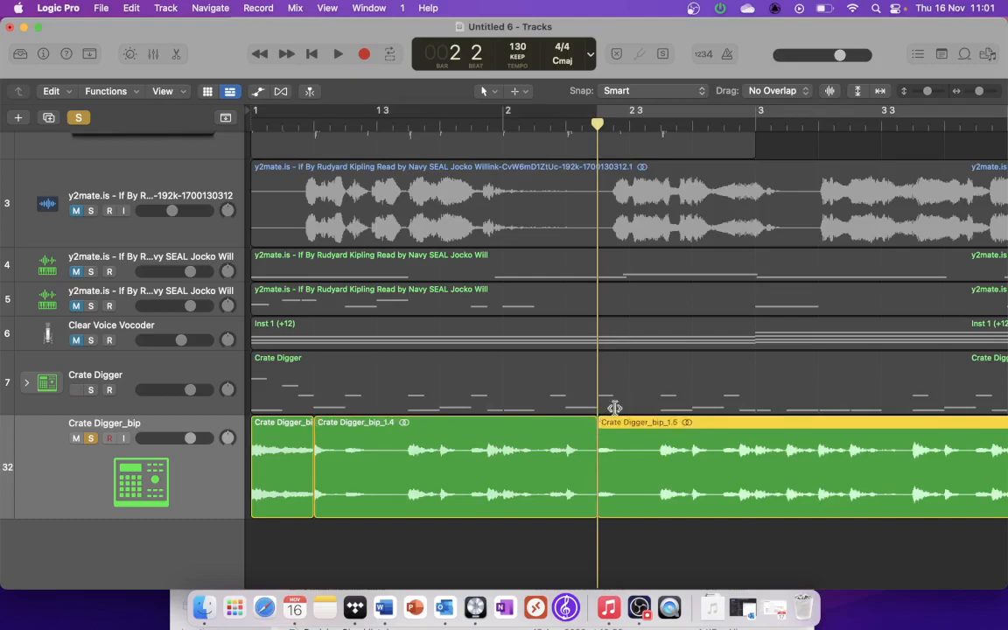
pyautogui.click(646, 127)
pyautogui.press('super+t')
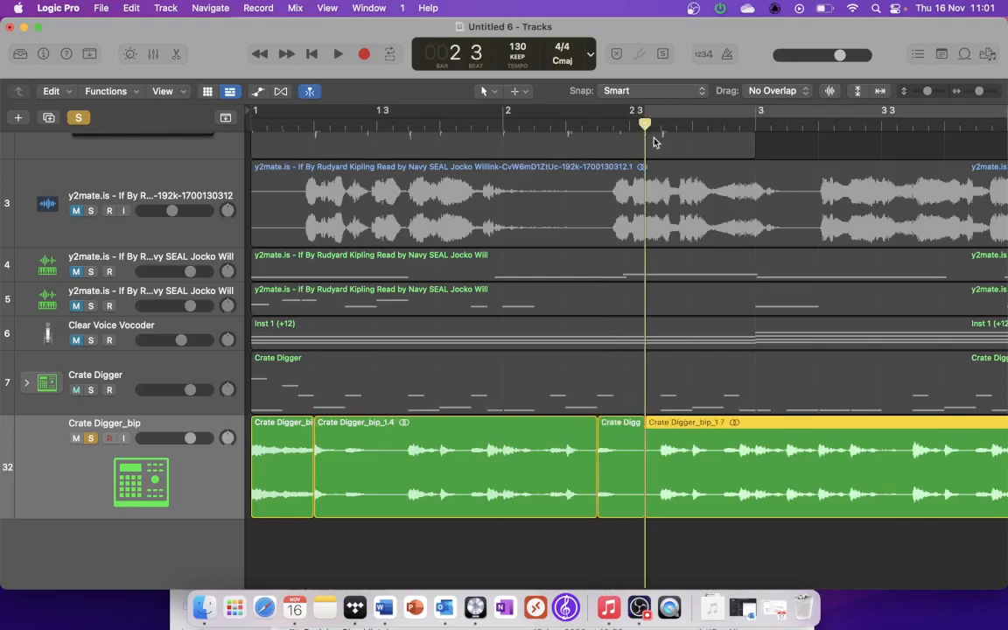
# Step: Audition from the cut, then move the isolated bar 2 slice to a new track below and time-stretch it to just past bar 3
pyautogui.press('space')
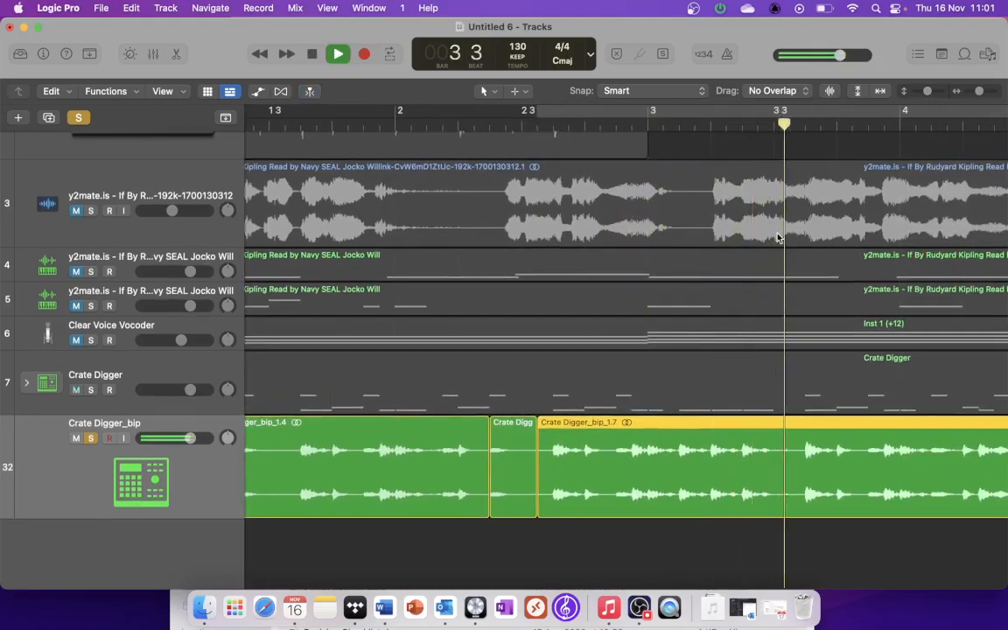
pyautogui.press('space')
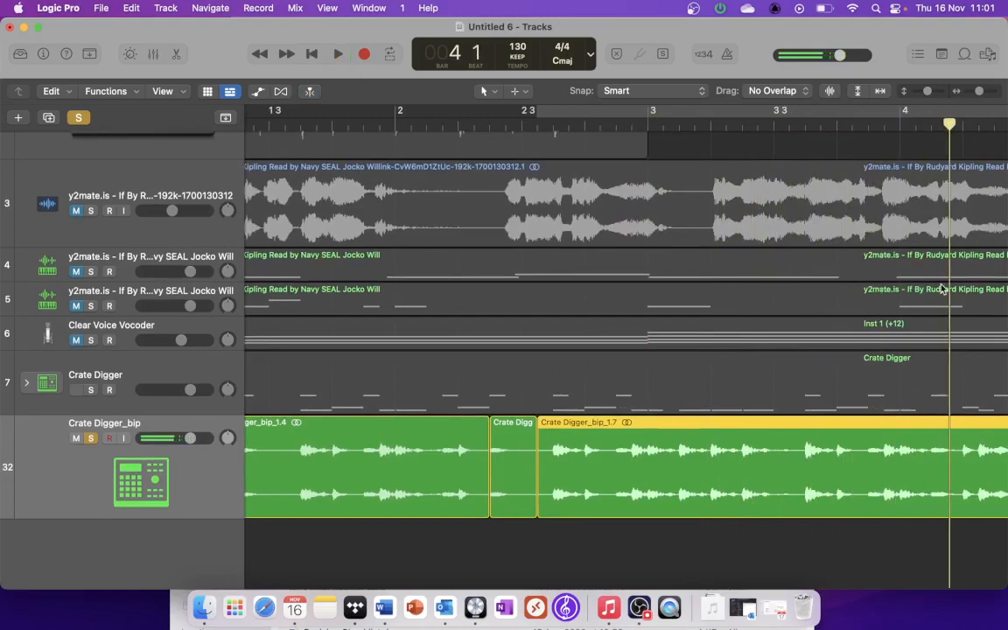
pyautogui.moveTo(525, 437); pyautogui.dragTo(520, 531)
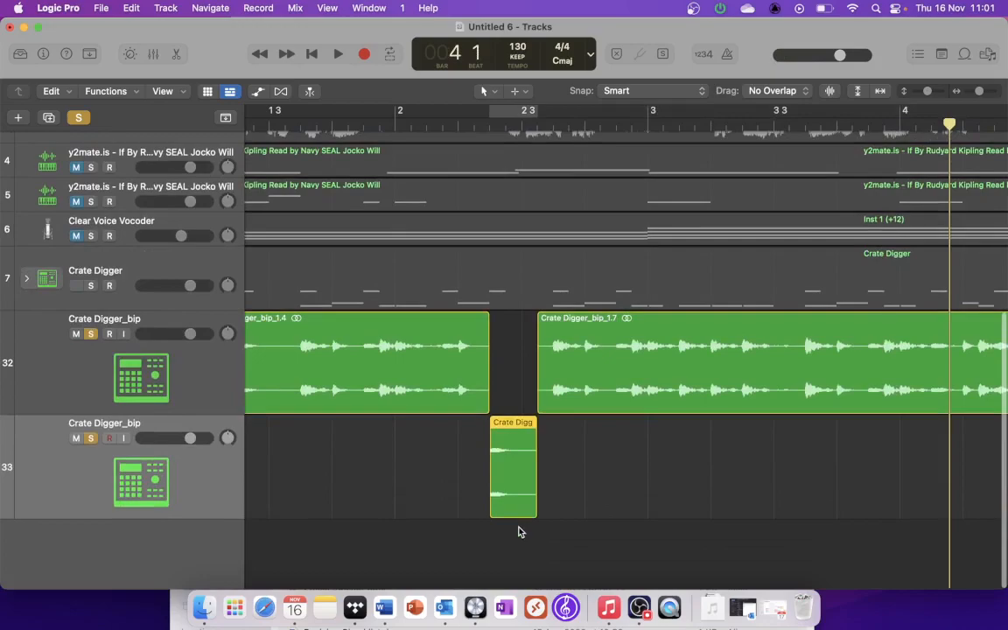
pyautogui.moveTo(534, 482); pyautogui.dragTo(700, 484)
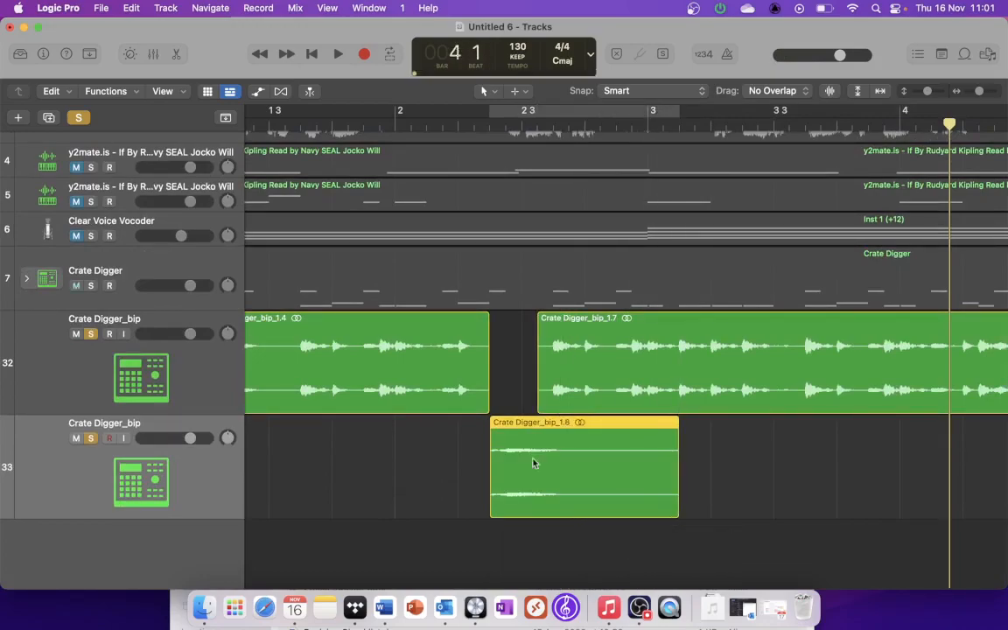
# Step: Play both Crate Digger_bip tracks from the start of the project into bar 4, then stop
pyautogui.scroll(-3, 533, 462)
pyautogui.click(312, 54)
pyautogui.press('space')
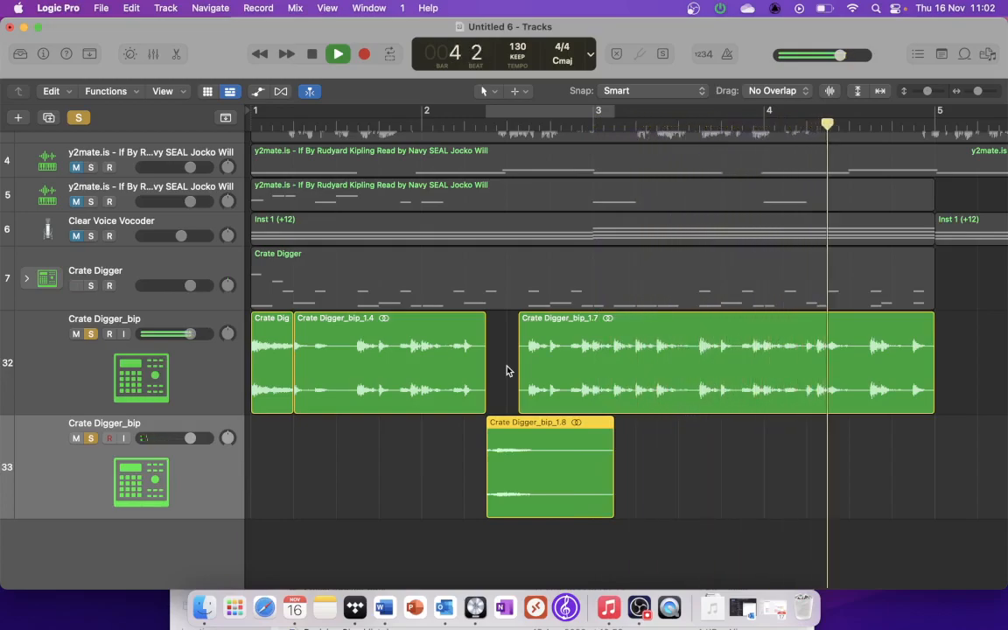
pyautogui.press('space')
# Step: Split off the final drum hit in bar 4 beat 4 and shorten the preceding region to end just before beat 3
pyautogui.hscroll(5, 831, 377)
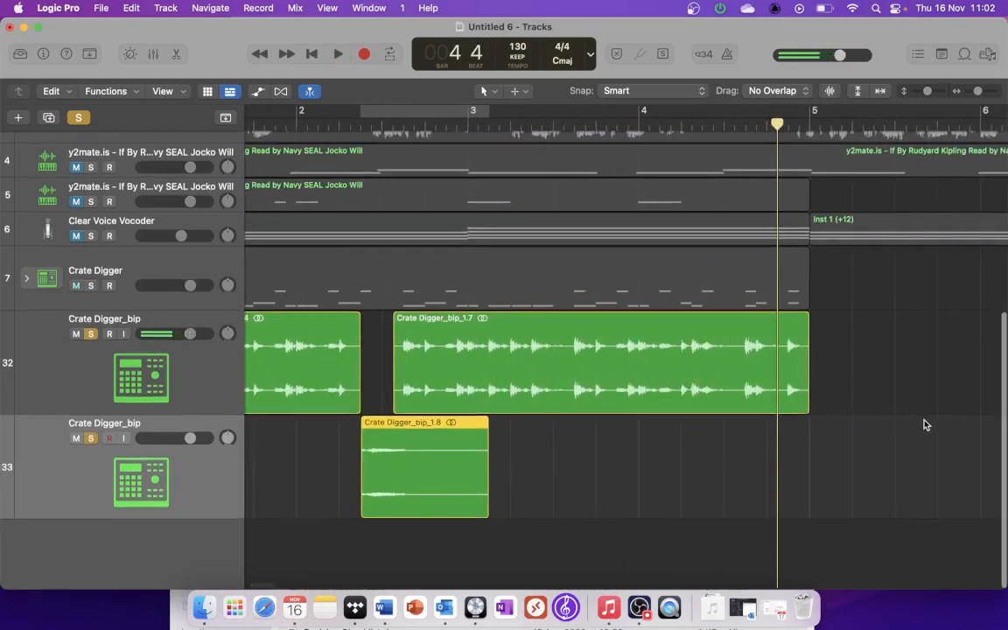
pyautogui.click(789, 371)
pyautogui.click(791, 121)
pyautogui.press('super+t')
pyautogui.click(787, 378)
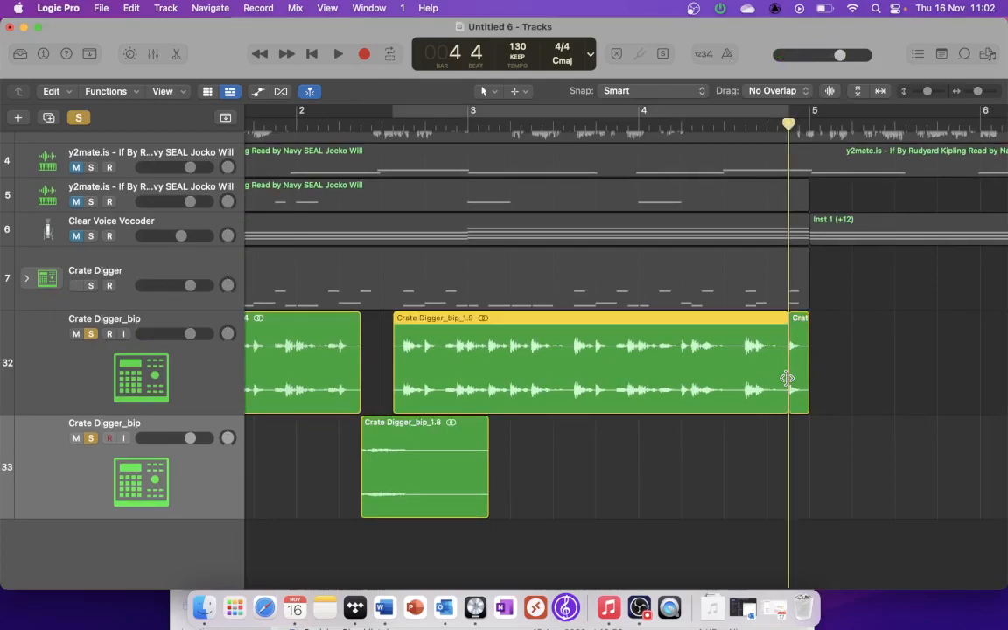
pyautogui.moveTo(785, 375); pyautogui.dragTo(719, 375)
# Step: Place the final hit on the lower bounced track, time-stretched from bar 4 beat 3 to bar 5, and play from bar 1
pyautogui.click(806, 353)
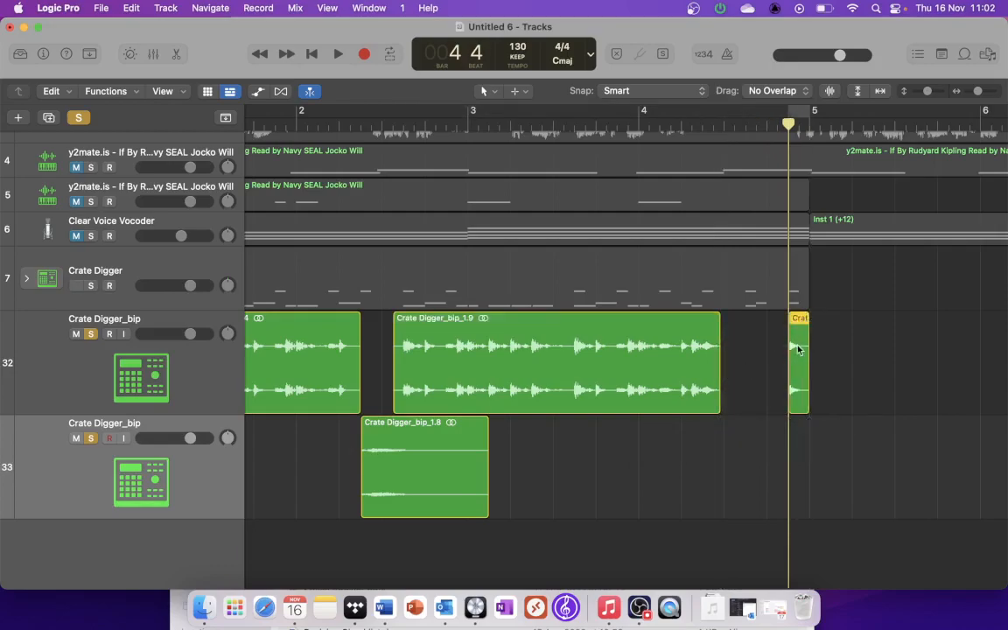
pyautogui.moveTo(798, 359); pyautogui.dragTo(807, 477)
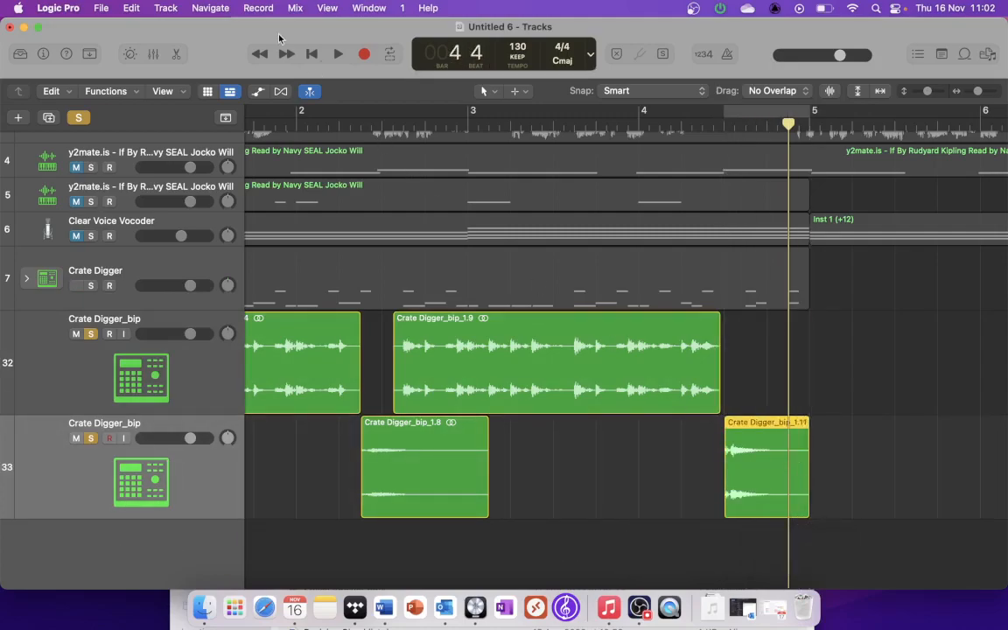
pyautogui.click(308, 52)
pyautogui.press('space')
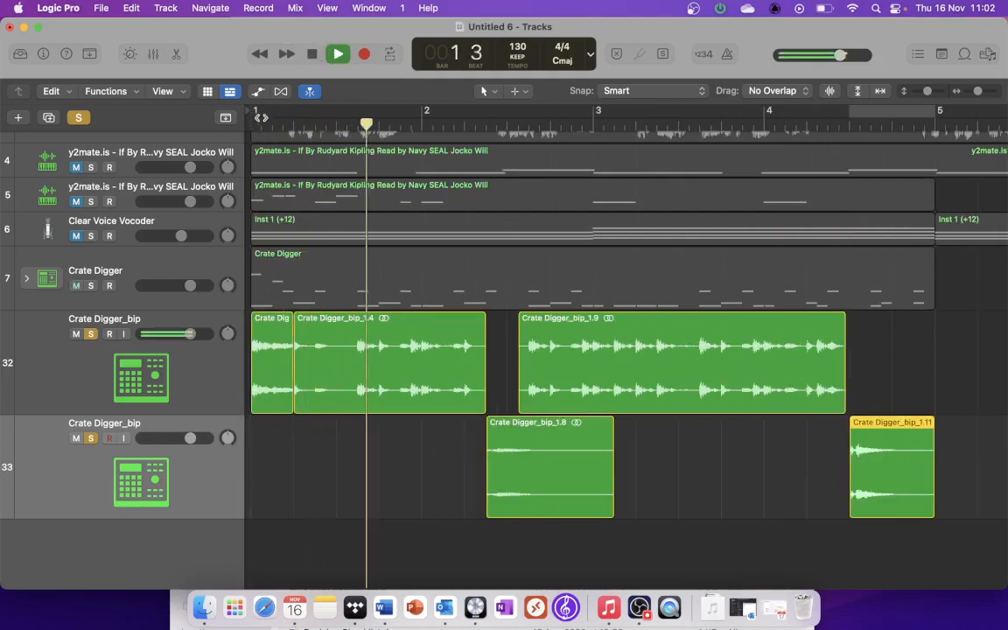
# Step: Set the cycle range from bar 1 to bar 5, play the drum tracks through it, then stop
pyautogui.moveTo(253, 114); pyautogui.dragTo(923, 142)
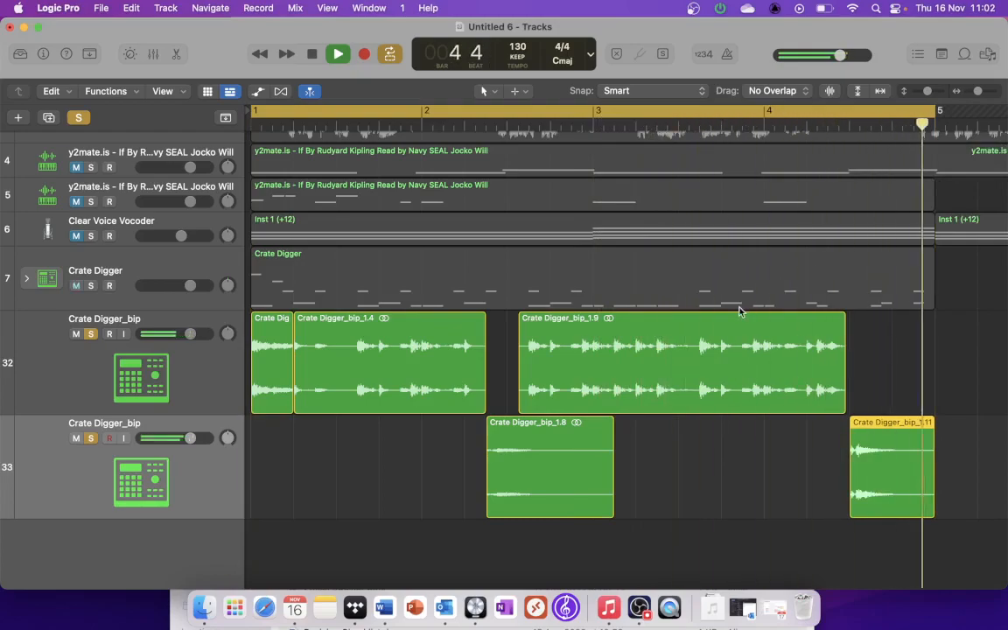
pyautogui.press('space')
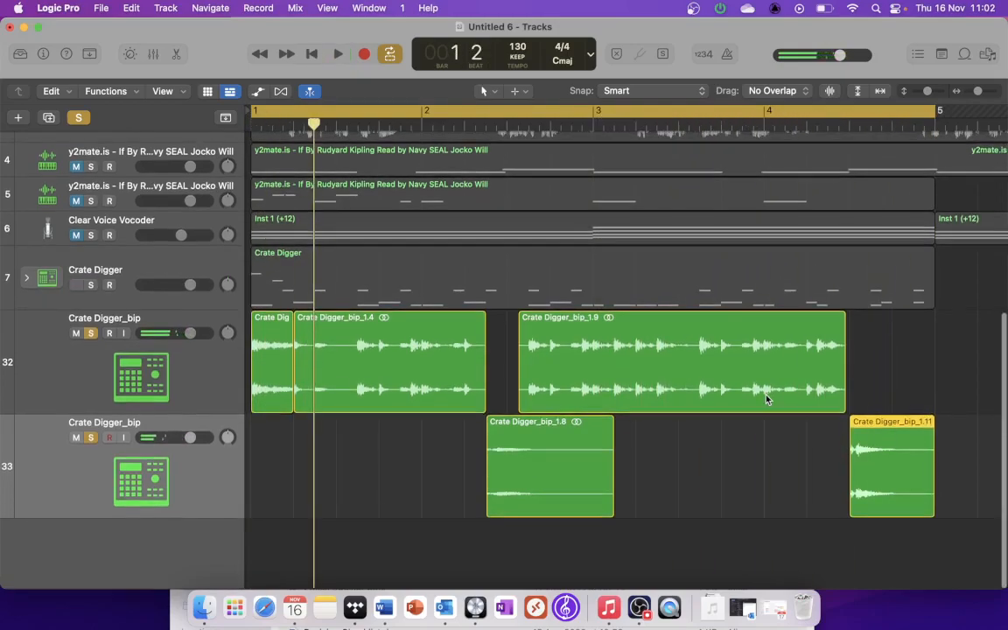
# Step: Copy the first drum slice of bar 1 to a new track below, just after bar 4 beat 3, and select that track
pyautogui.moveTo(978, 92); pyautogui.dragTo(976, 92)
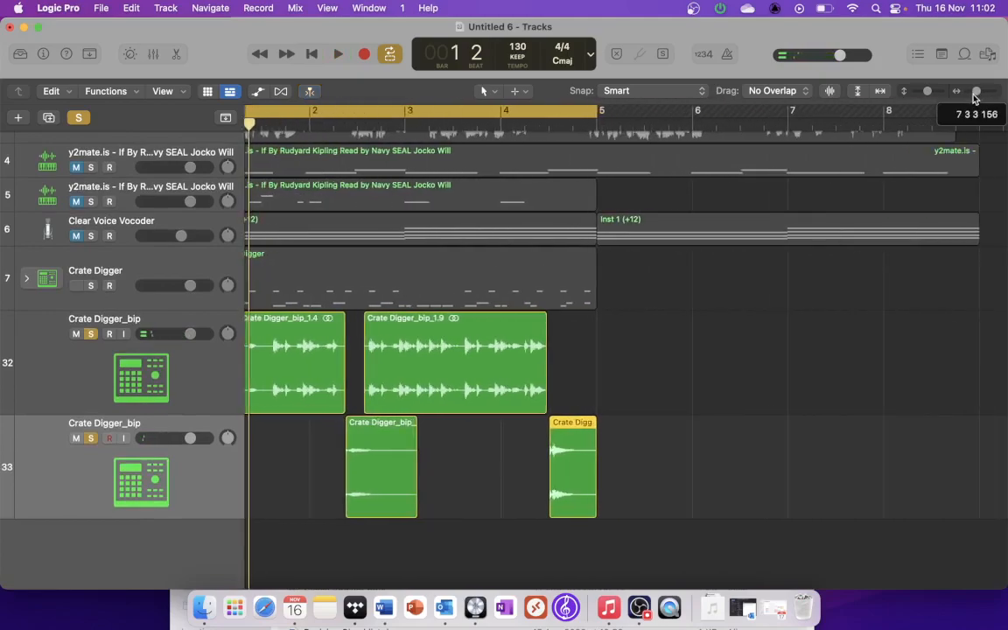
pyautogui.hscroll(-5, 777, 283)
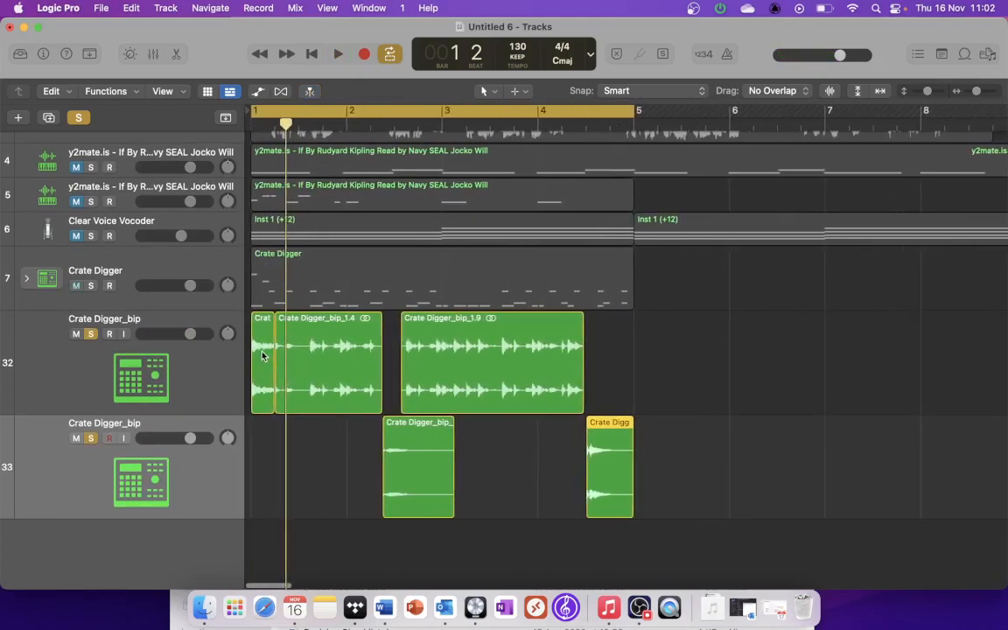
pyautogui.click(262, 354)
pyautogui.moveTo(261, 354); pyautogui.dragTo(605, 529)
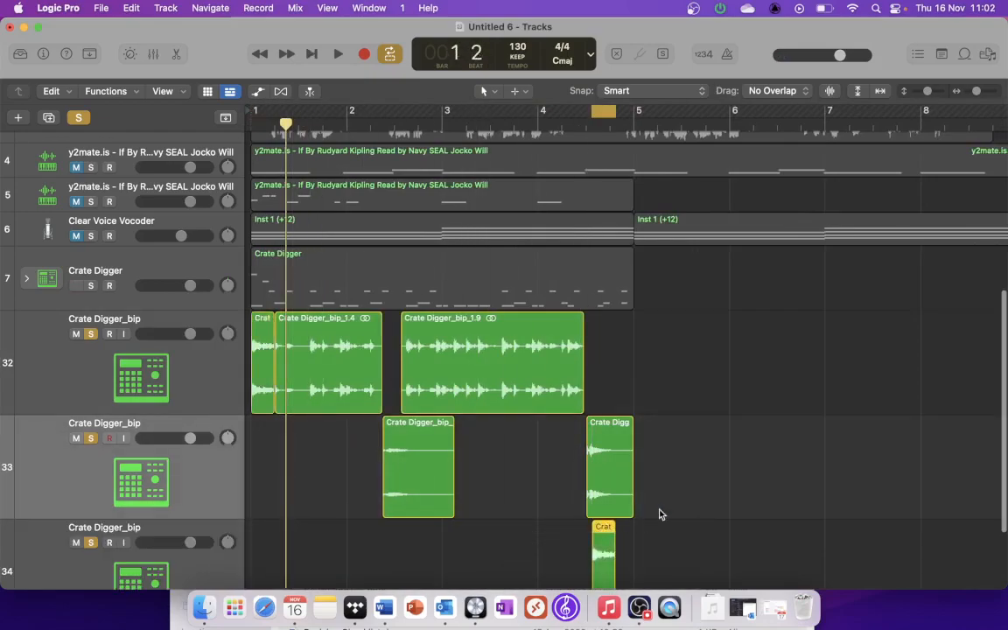
pyautogui.scroll(-3, 660, 515)
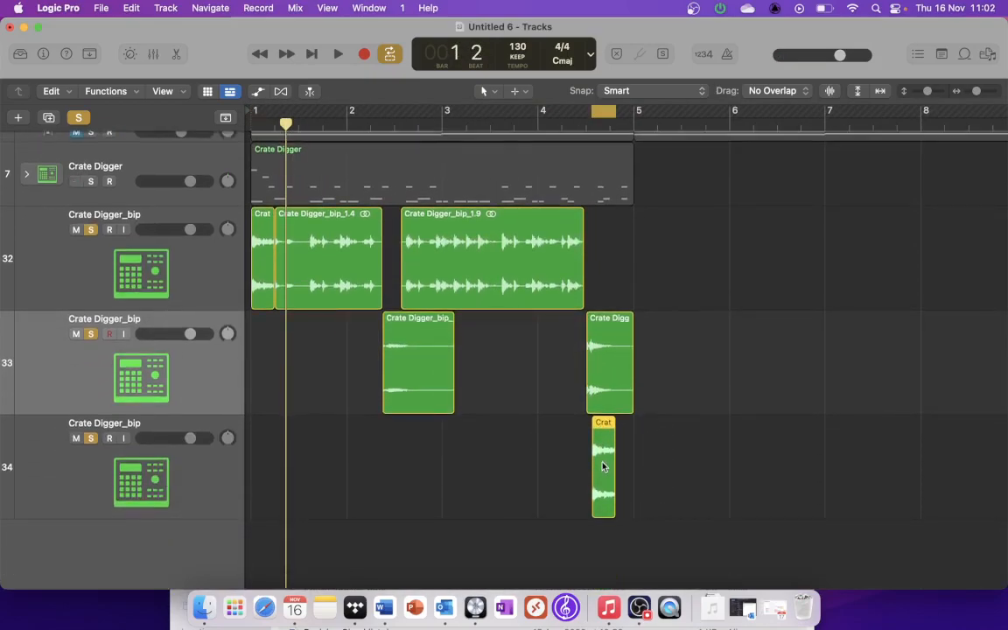
pyautogui.click(208, 483)
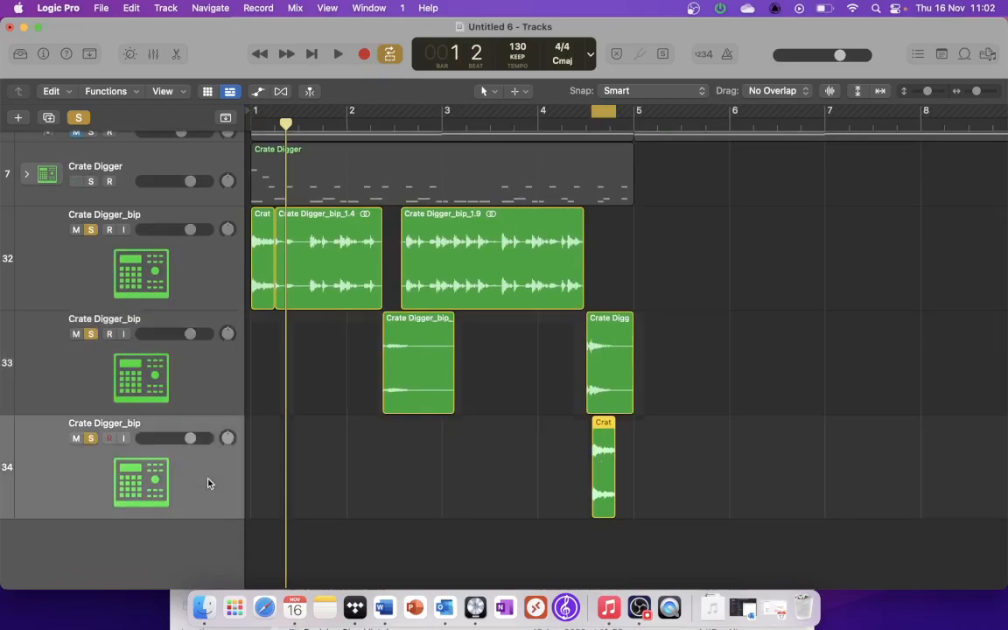
pyautogui.rightClick(597, 445)
pyautogui.moveTo(607, 450)
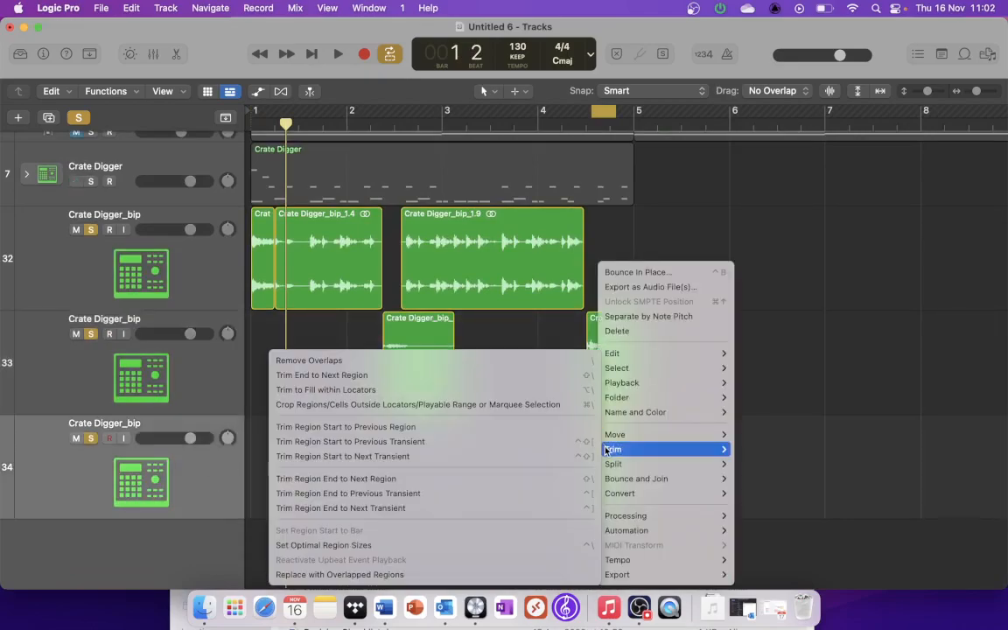
pyautogui.moveTo(621, 494)
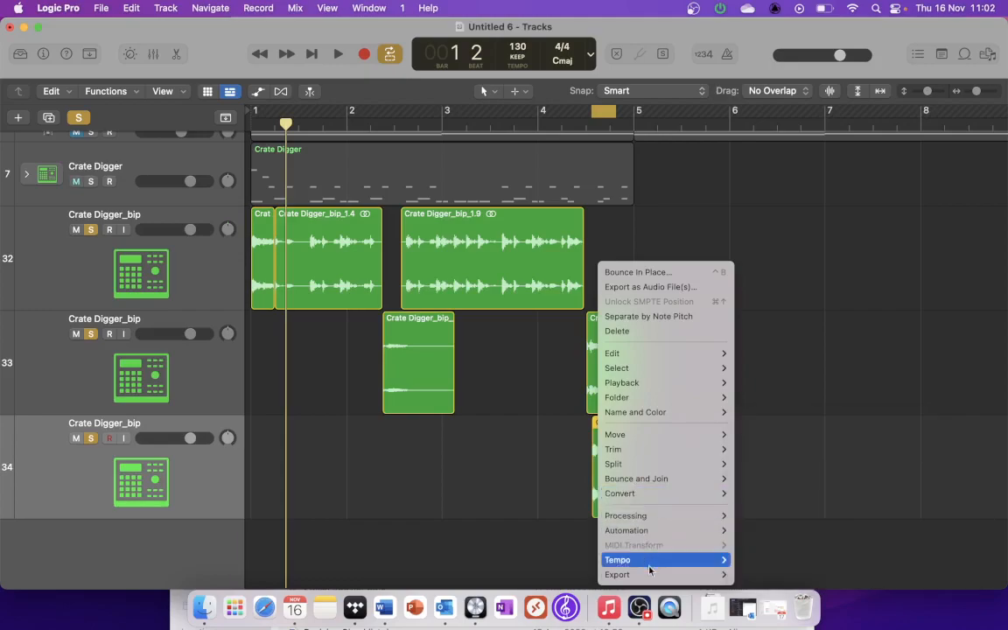
pyautogui.moveTo(650, 573)
pyautogui.moveTo(648, 440)
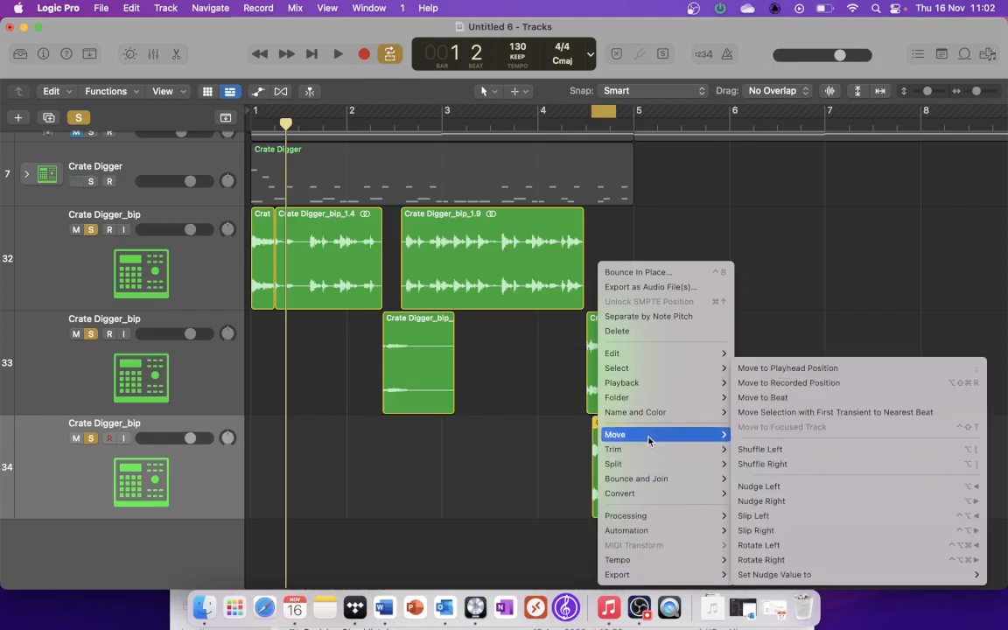
pyautogui.moveTo(646, 355)
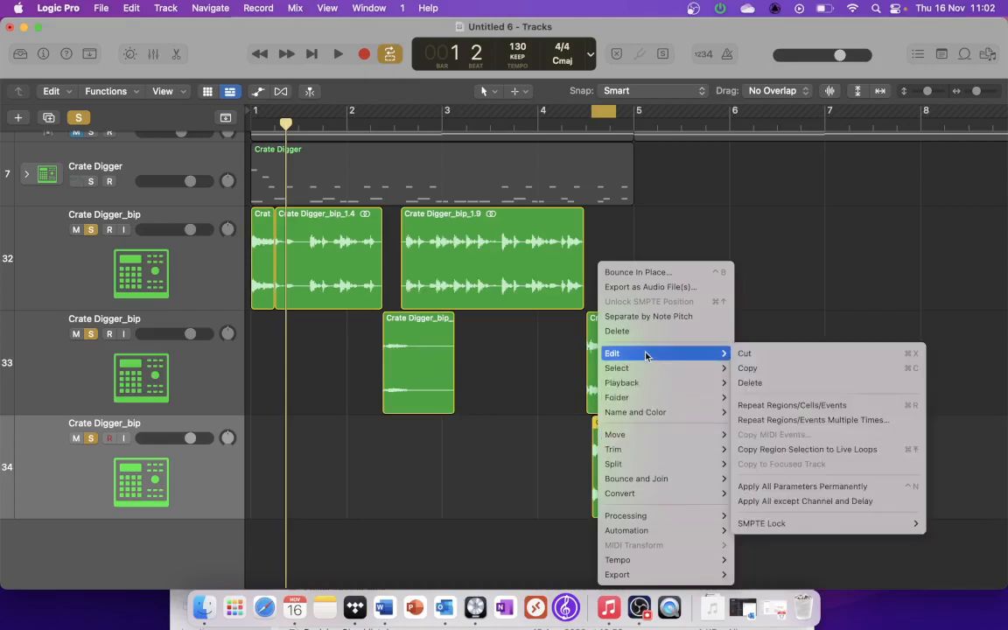
pyautogui.moveTo(621, 387)
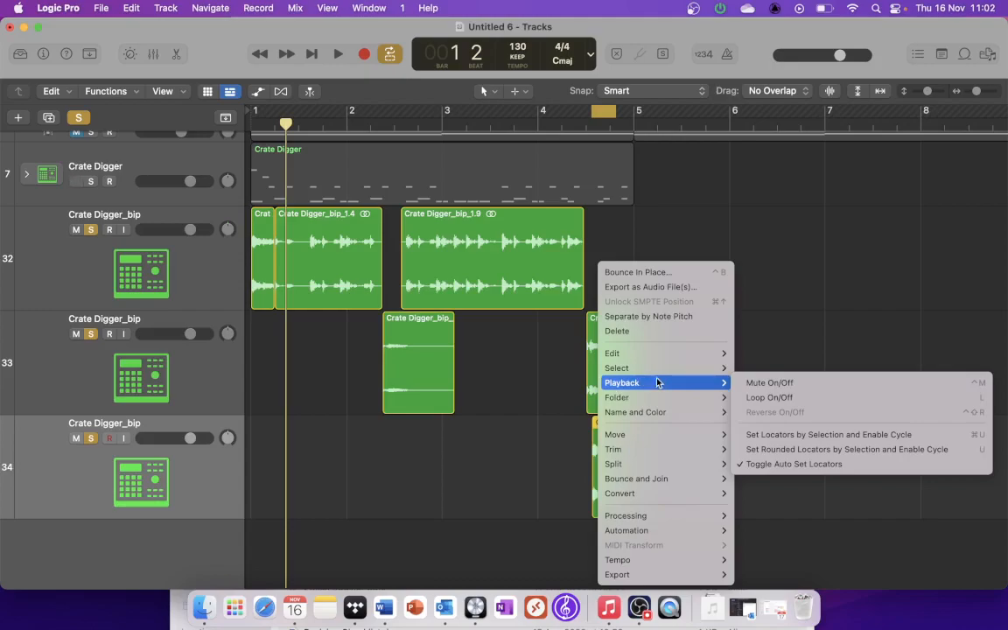
pyautogui.click(525, 501)
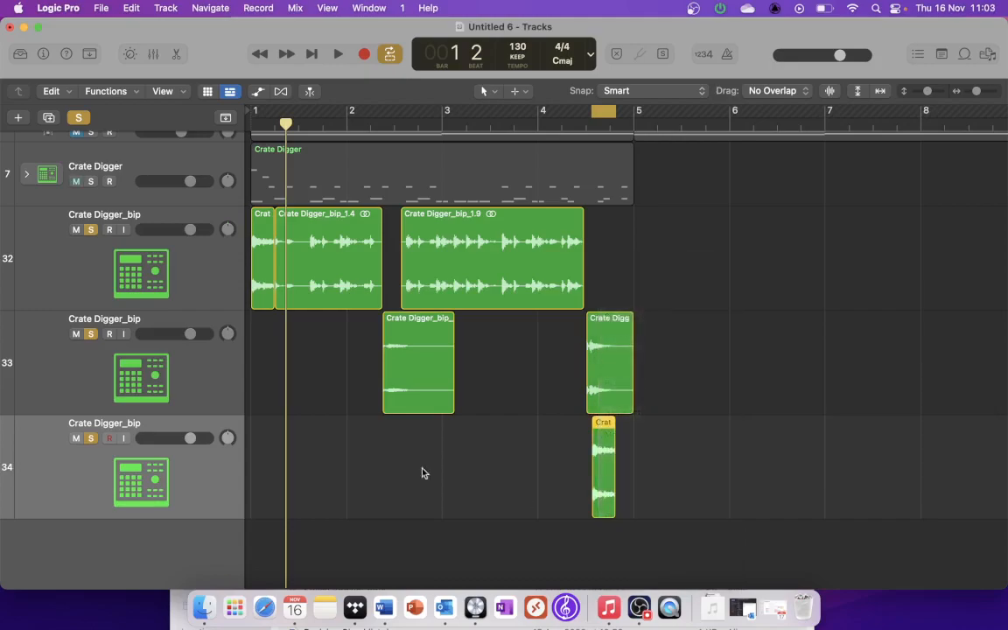
# Step: Show the region settings for the copied slice and turn on Reverse
pyautogui.click(43, 54)
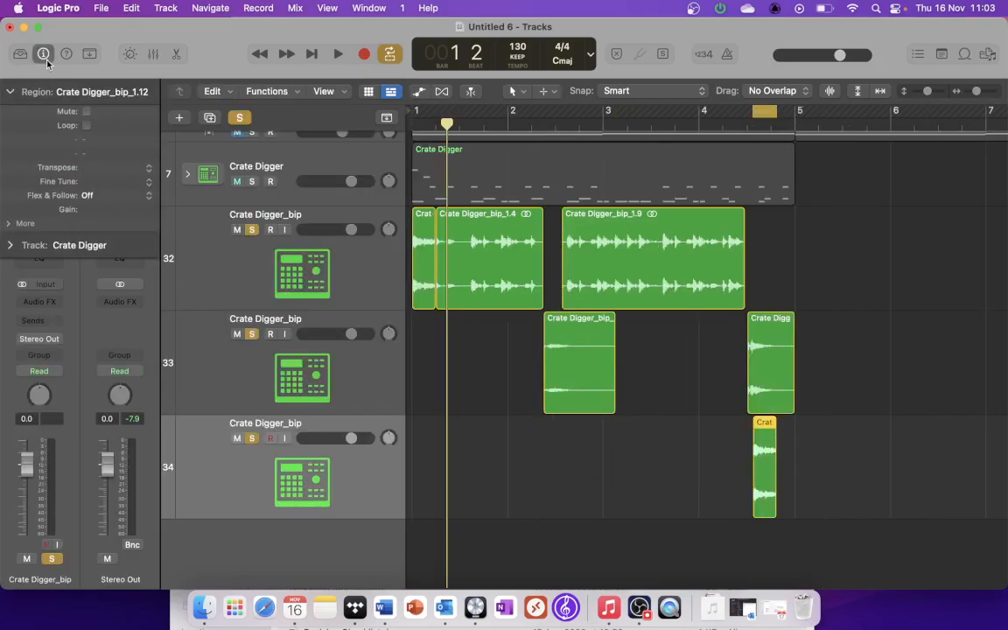
pyautogui.click(10, 224)
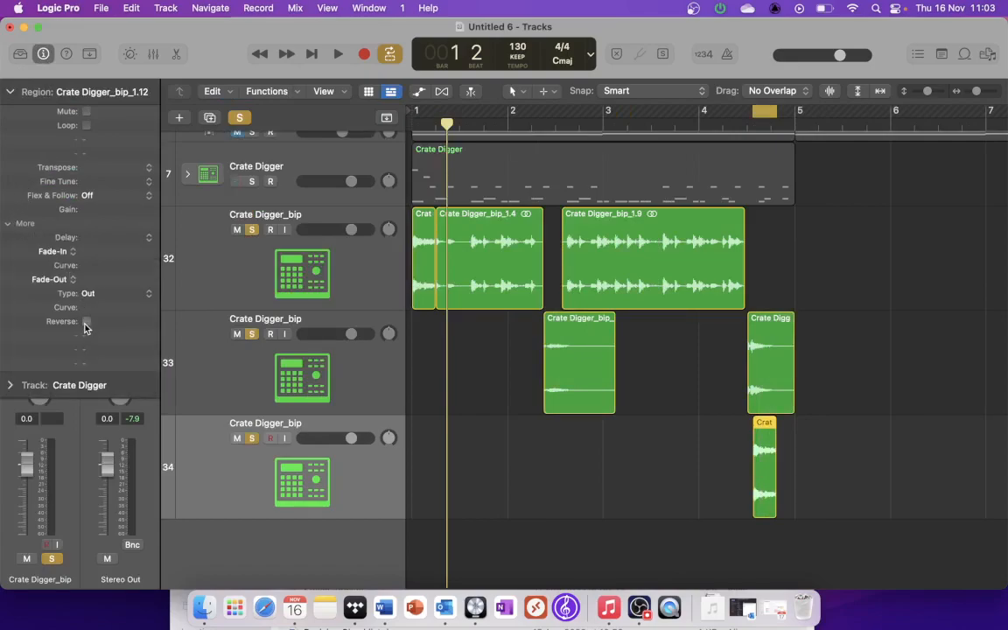
pyautogui.click(10, 224)
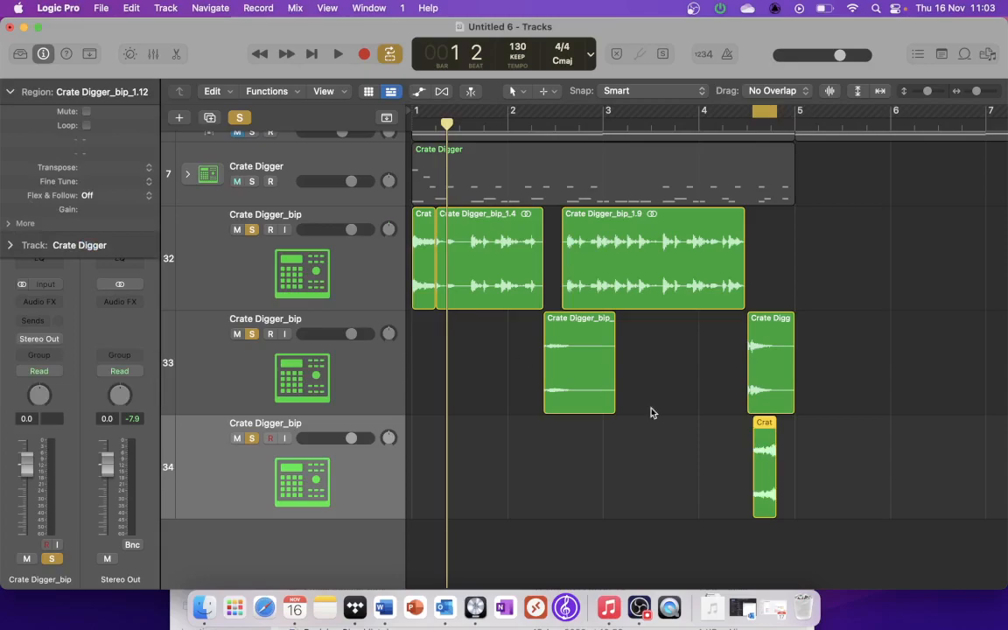
pyautogui.click(9, 93)
pyautogui.click(8, 93)
pyautogui.click(10, 224)
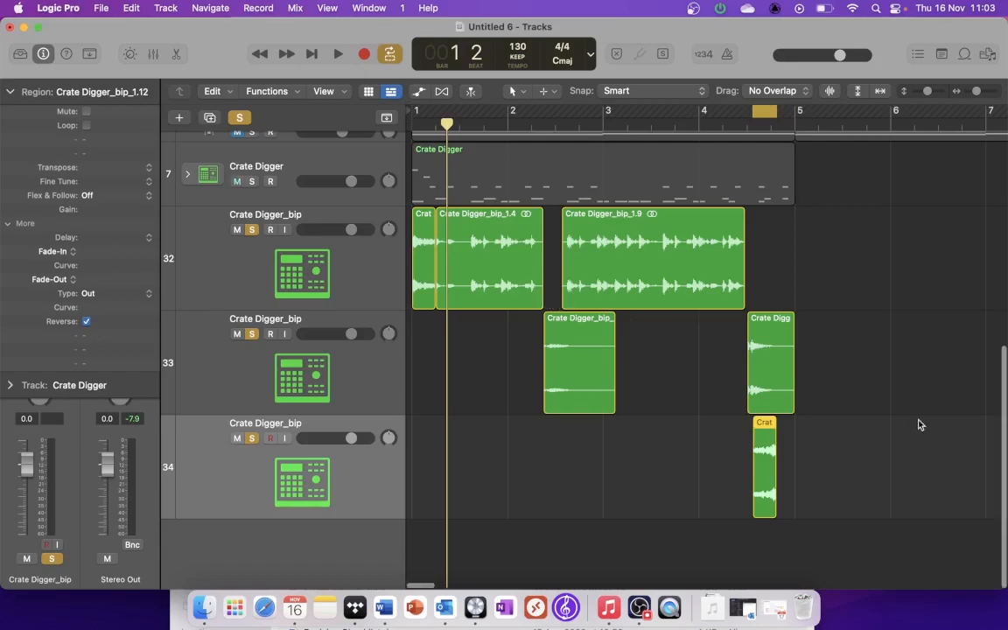
# Step: Disable the cycle and play from bar 4 beat 2, leaving only the reversed slice's track soloed
pyautogui.click(762, 114)
pyautogui.click(724, 125)
pyautogui.press('space')
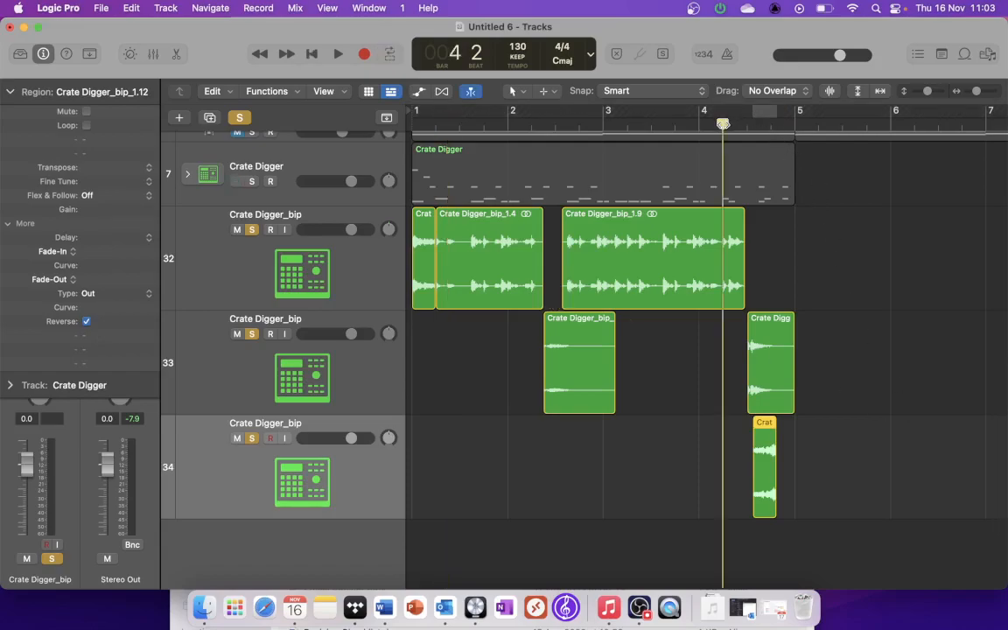
pyautogui.click(252, 333)
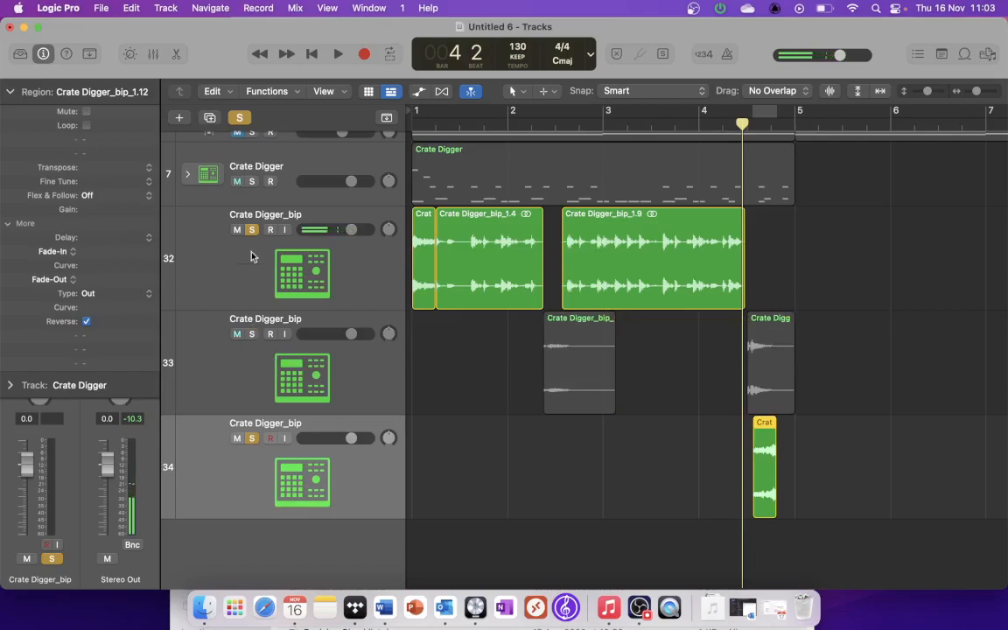
pyautogui.click(250, 232)
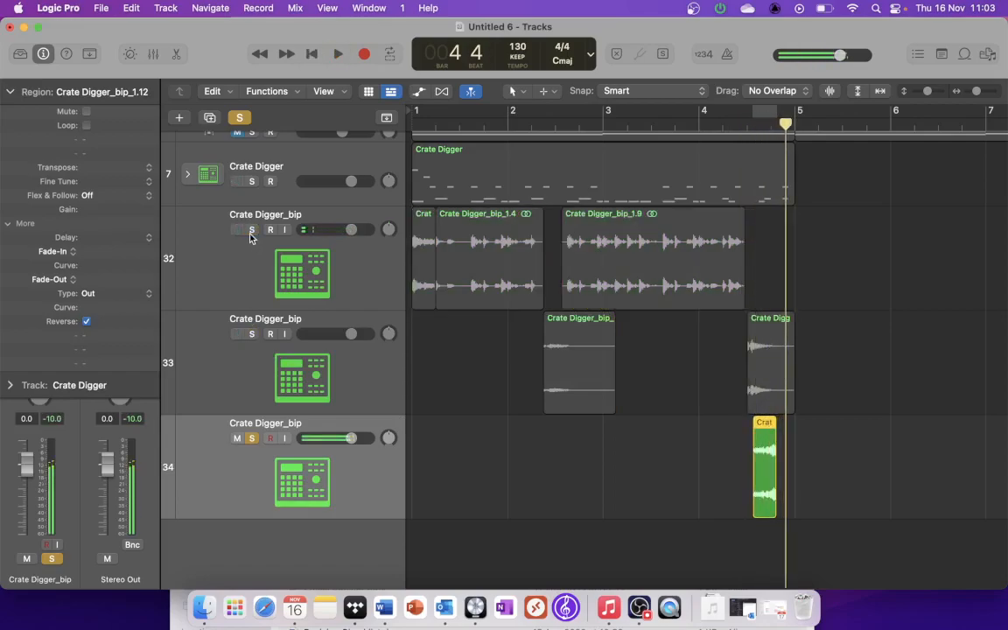
# Step: Move the reversed slice later in bar 4 so that it ends at bar 5
pyautogui.press('super+Right')
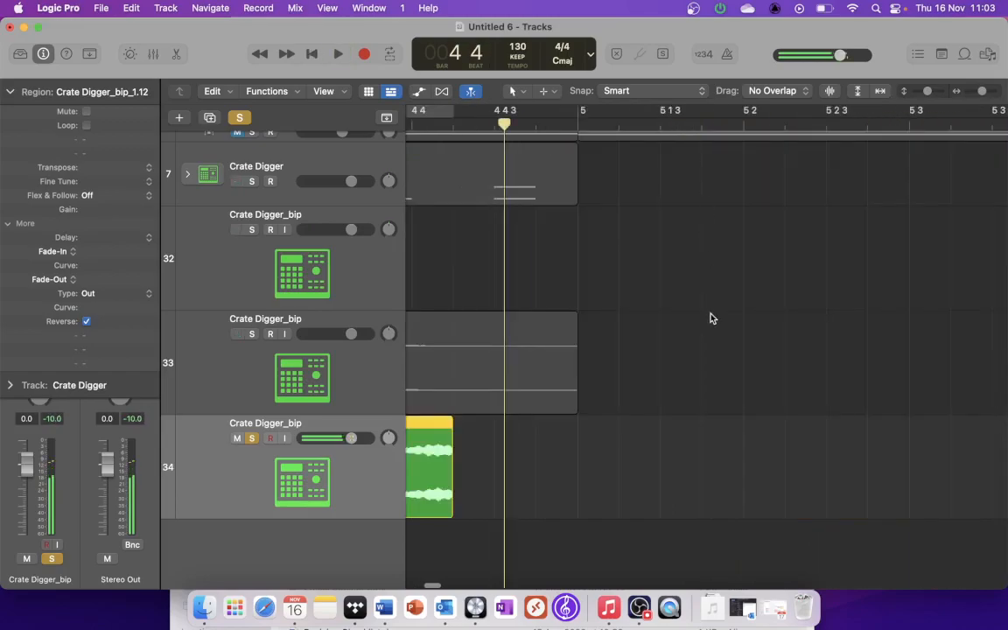
pyautogui.moveTo(430, 470); pyautogui.dragTo(548, 478)
pyautogui.press('super+Left')
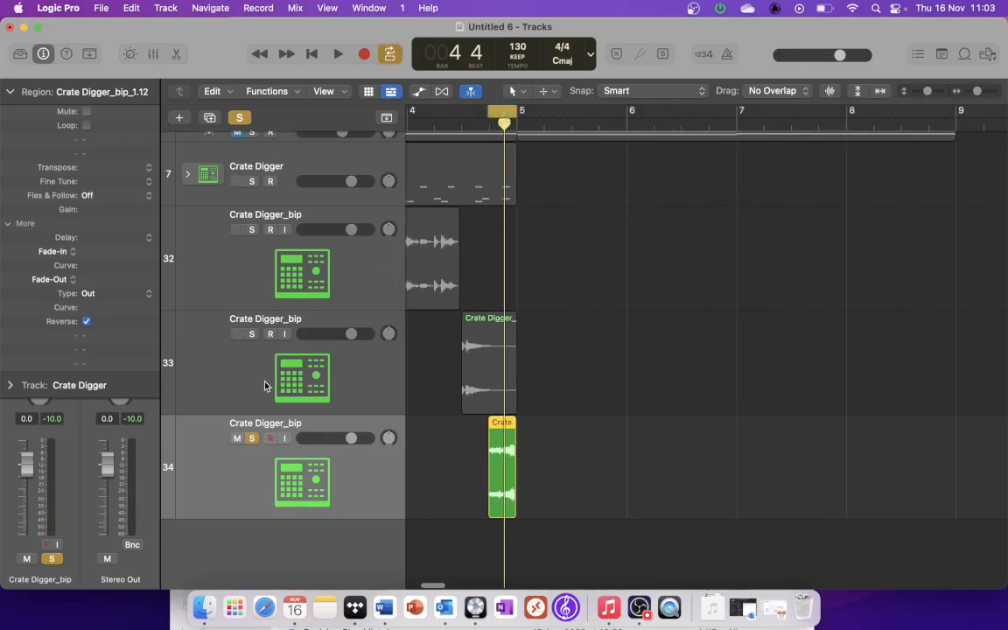
pyautogui.hscroll(-5, 486, 281)
pyautogui.scroll(-2, 486, 281)
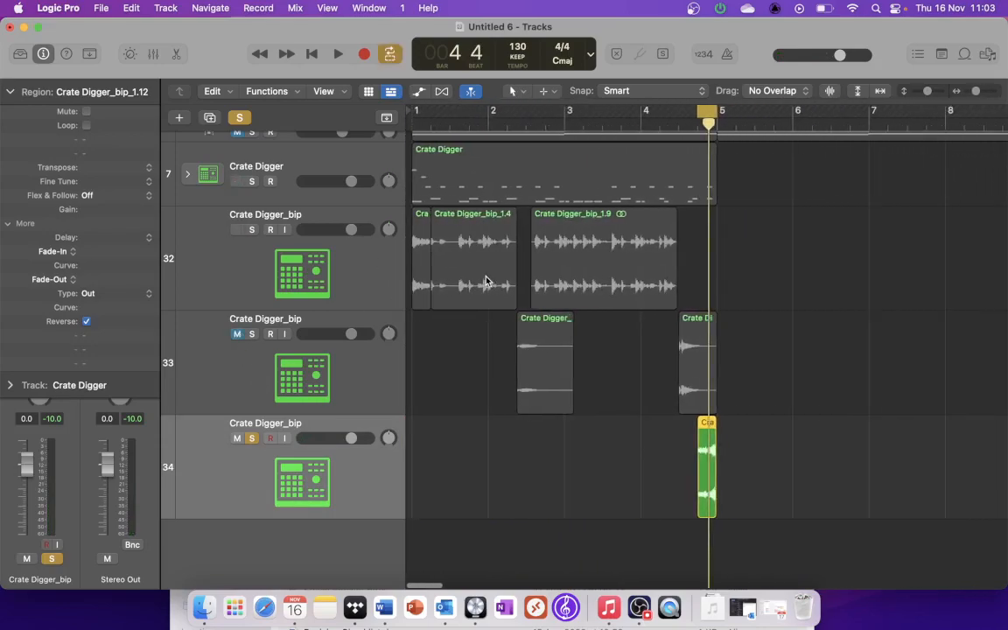
# Step: Extend the cycle range back to bar 1 and solo the upper two Crate Digger_bip tracks again
pyautogui.moveTo(700, 115); pyautogui.dragTo(412, 114)
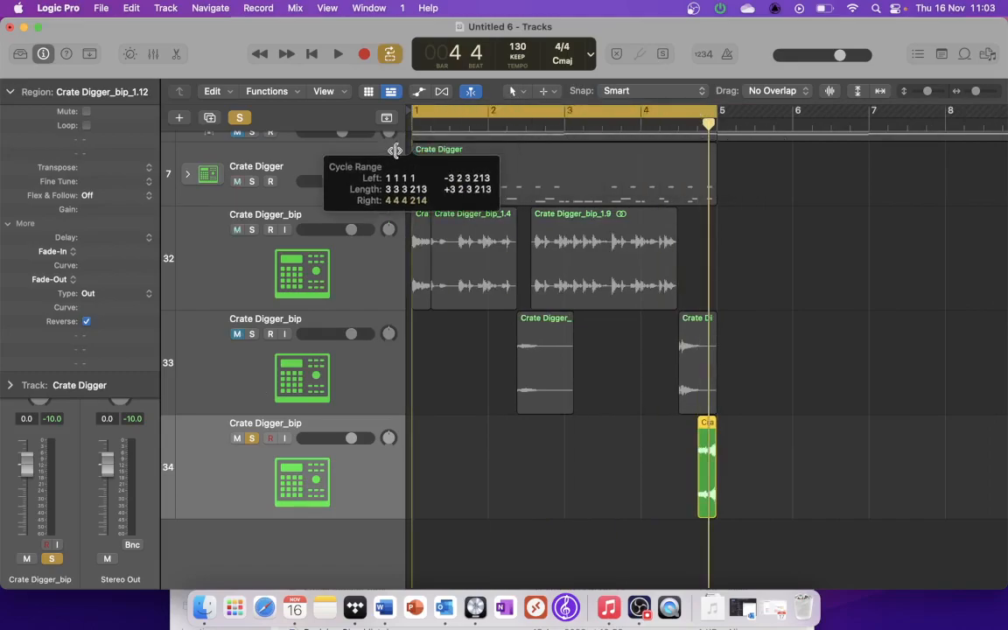
pyautogui.moveTo(709, 115)
pyautogui.mouseDown()
pyautogui.moveTo(745, 119)
pyautogui.moveTo(713, 117)
pyautogui.mouseUp()
pyautogui.press('space')
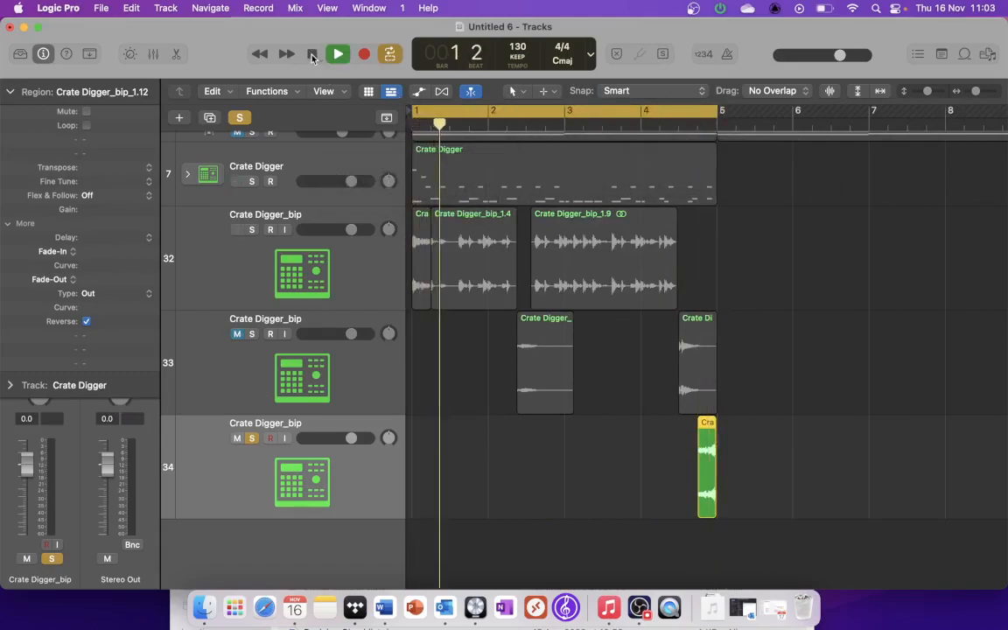
pyautogui.press('space')
pyautogui.click(252, 229)
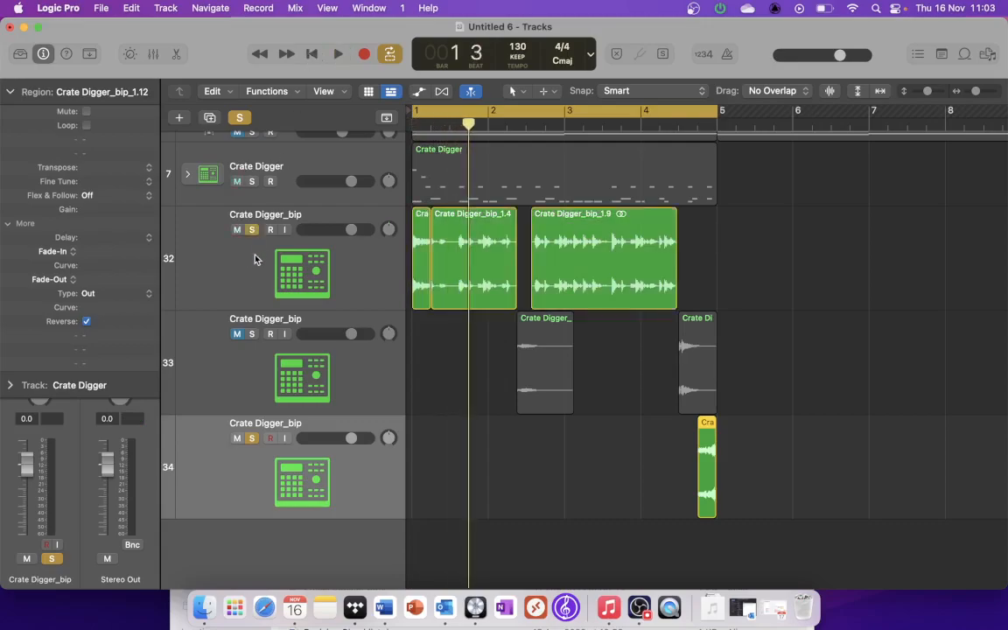
pyautogui.click(252, 333)
# Step: Audition from the stretched final hit in bar 4 and undo the reversed slice's last move
pyautogui.click(681, 361)
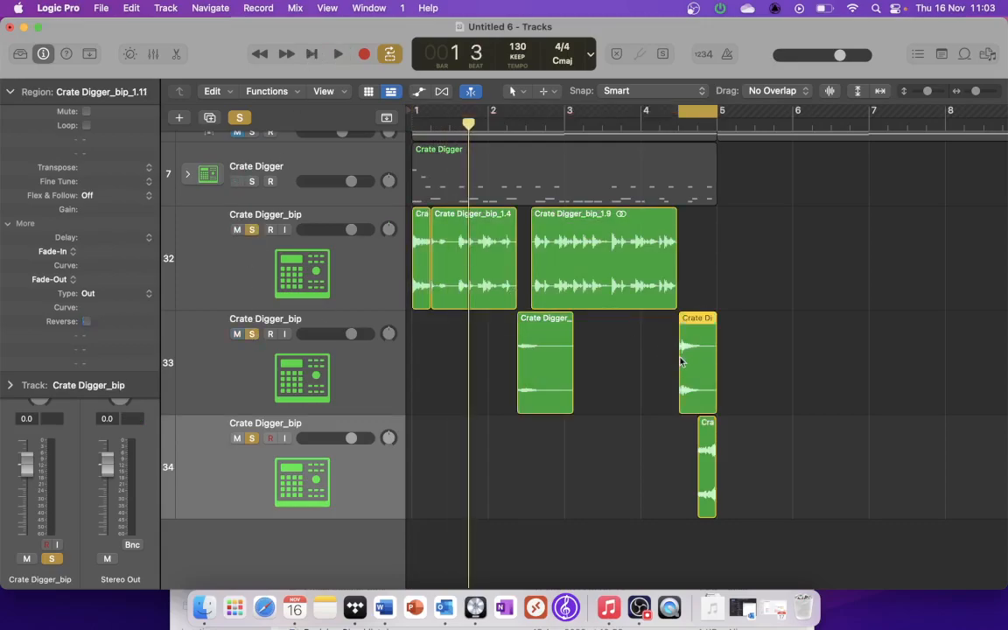
pyautogui.hotkey('shift', 'space')
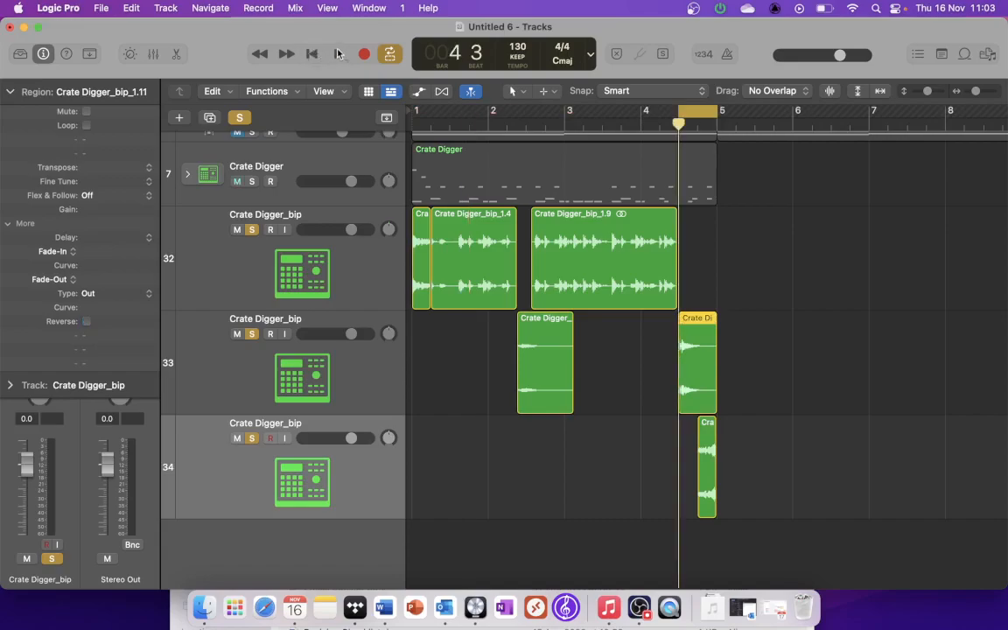
pyautogui.press('super+z')
pyautogui.press('space')
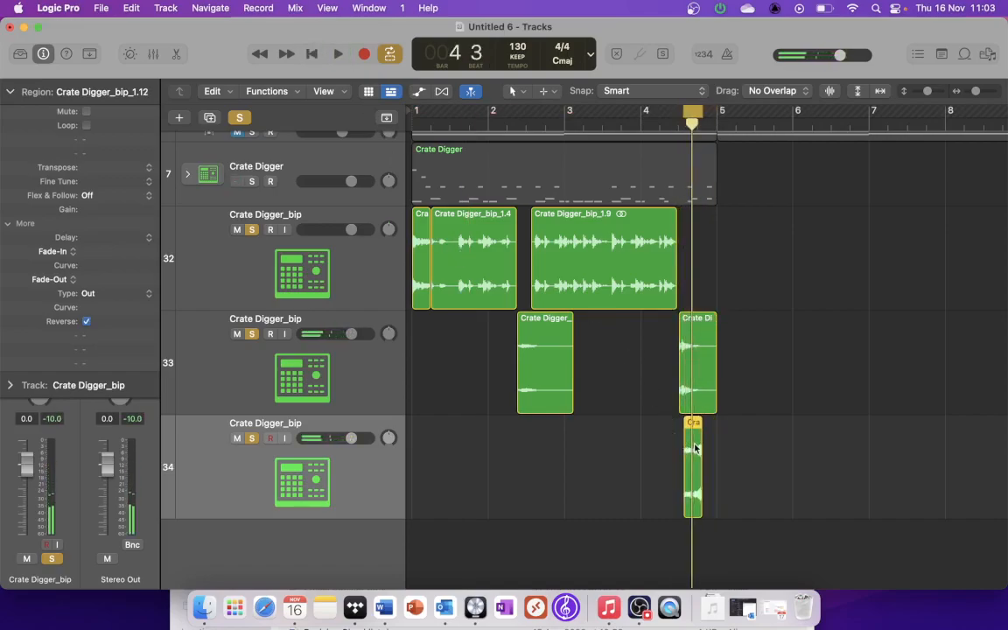
# Step: Place the reversed slice so it ends at bar 5 and play with the cycle running from bar 1 to bar 5
pyautogui.moveTo(694, 448); pyautogui.dragTo(707, 448)
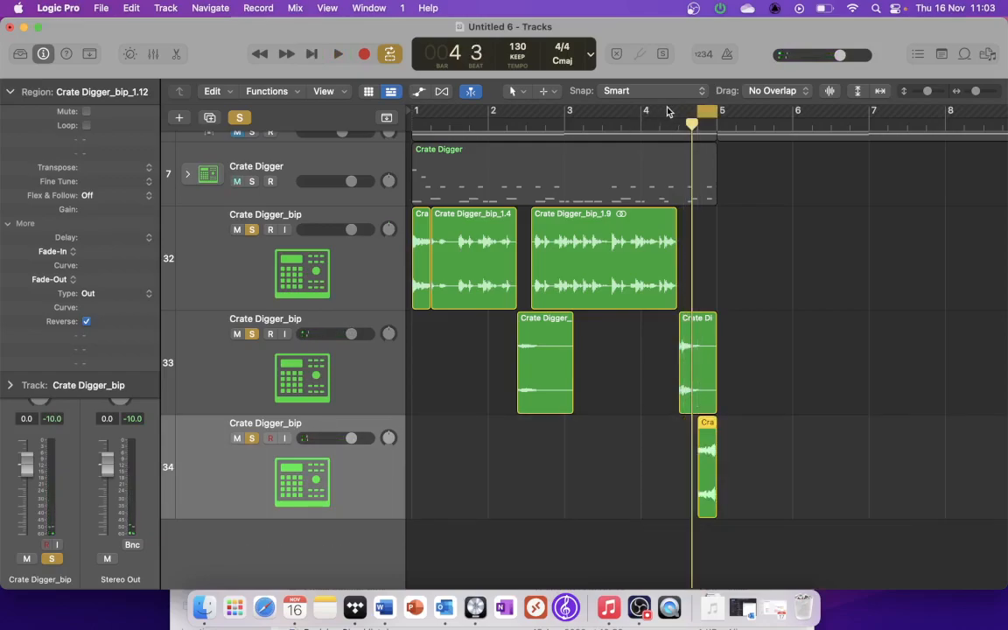
pyautogui.moveTo(697, 111); pyautogui.dragTo(413, 111)
pyautogui.press('space')
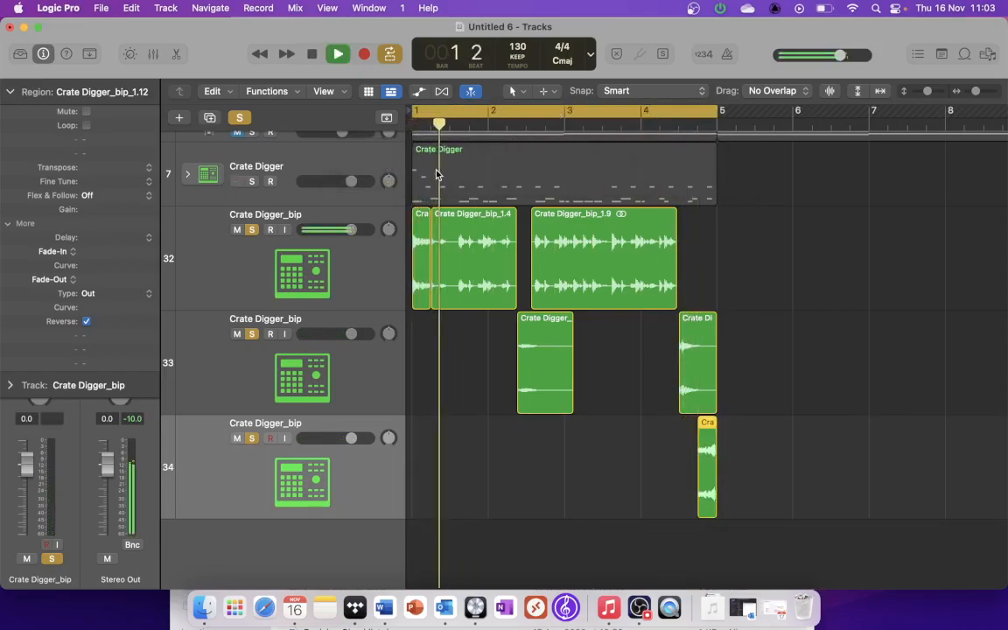
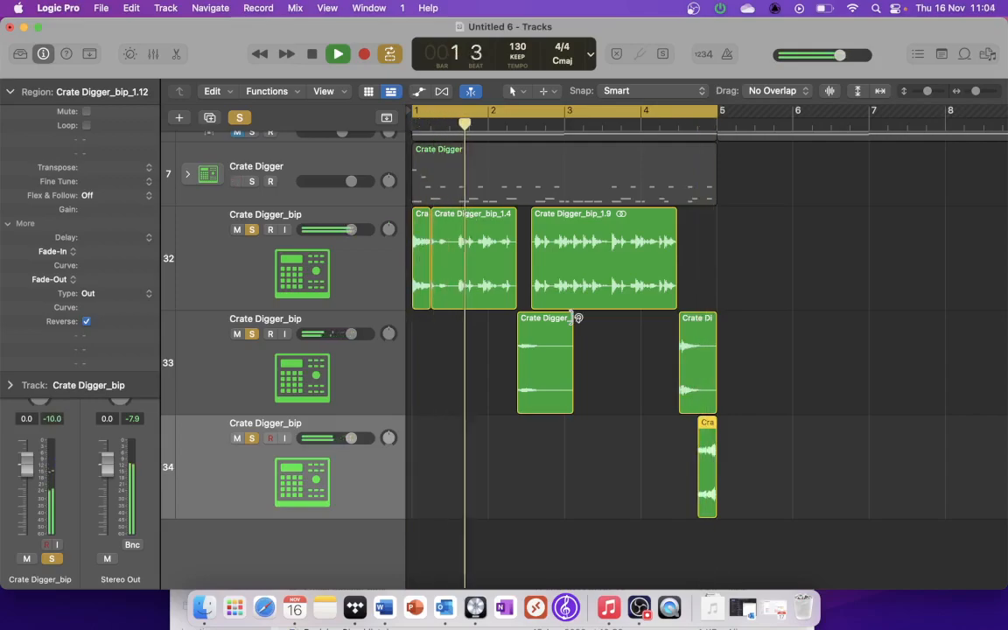
# Step: Stop playback, create an empty MIDI region at bar 6 on the Crate Digger track, and open it for note editing
pyautogui.press('space')
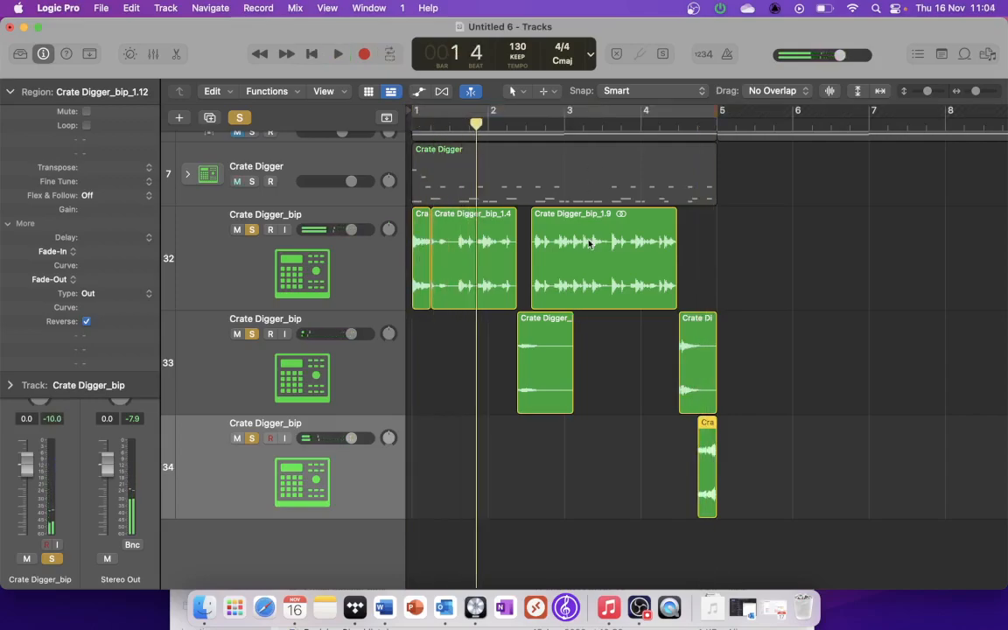
pyautogui.scroll(3, 588, 243)
pyautogui.scroll(-3, 588, 244)
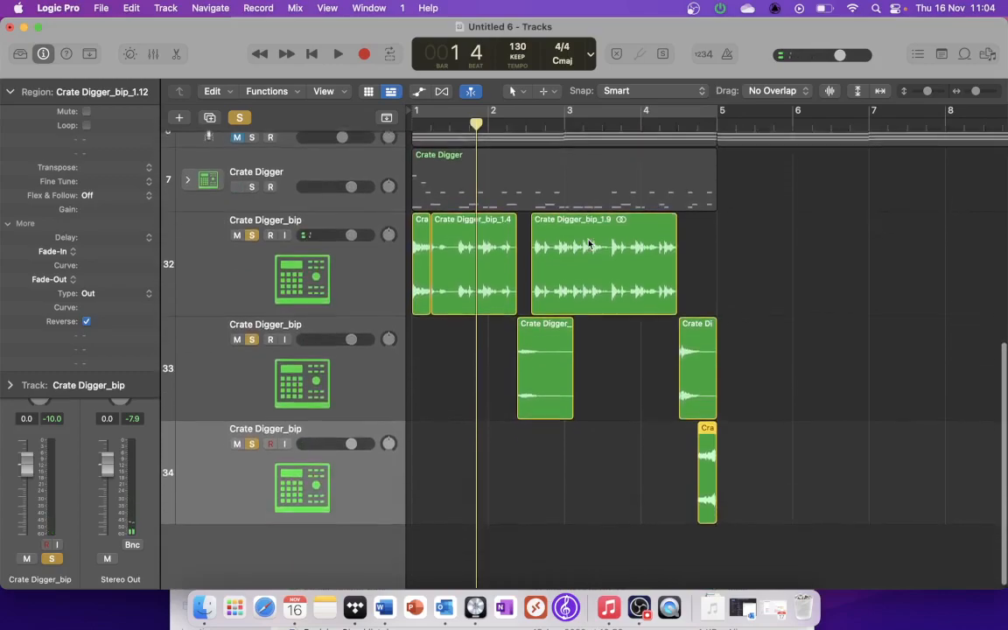
pyautogui.scroll(1, 806, 249)
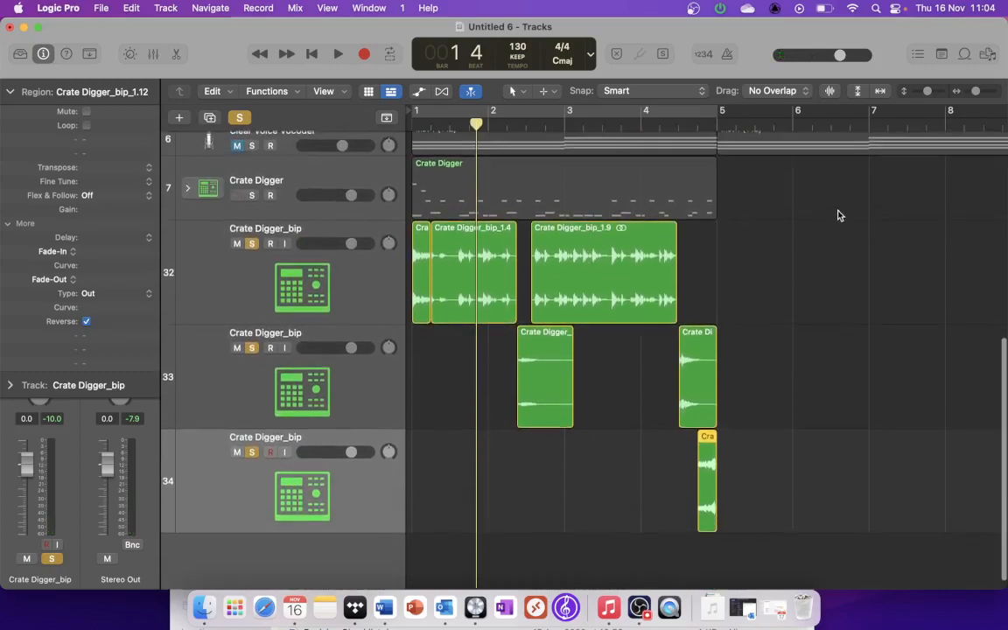
pyautogui.click(810, 193)
pyautogui.rightClick(811, 189)
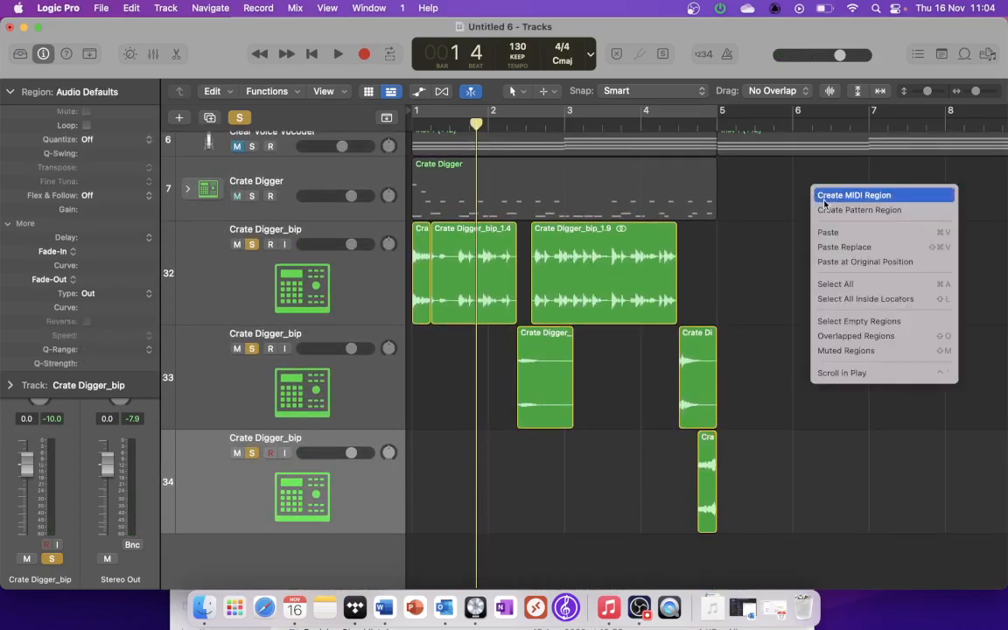
pyautogui.click(824, 199)
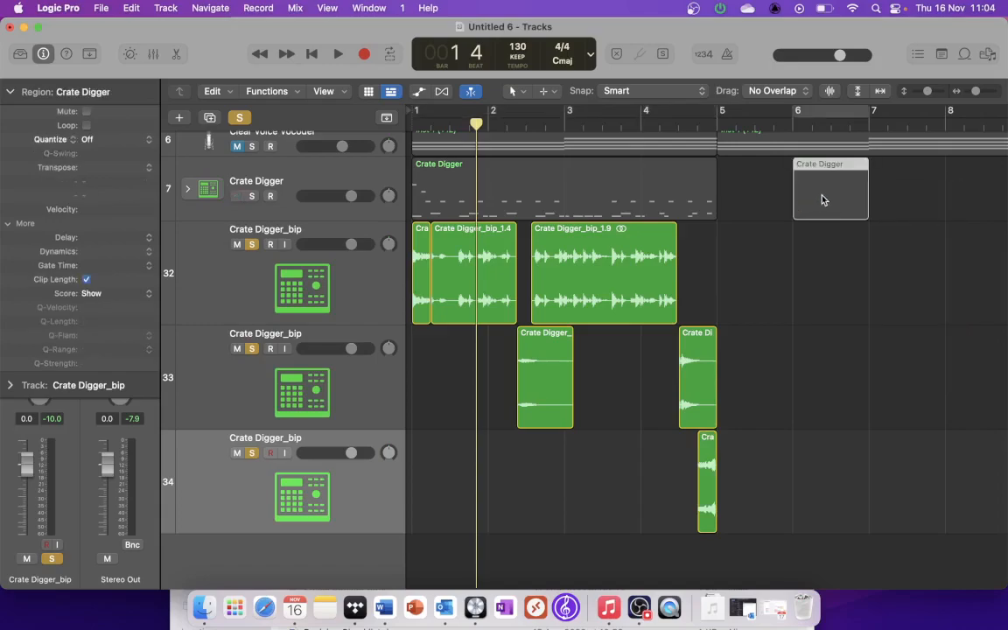
pyautogui.doubleClick(819, 196)
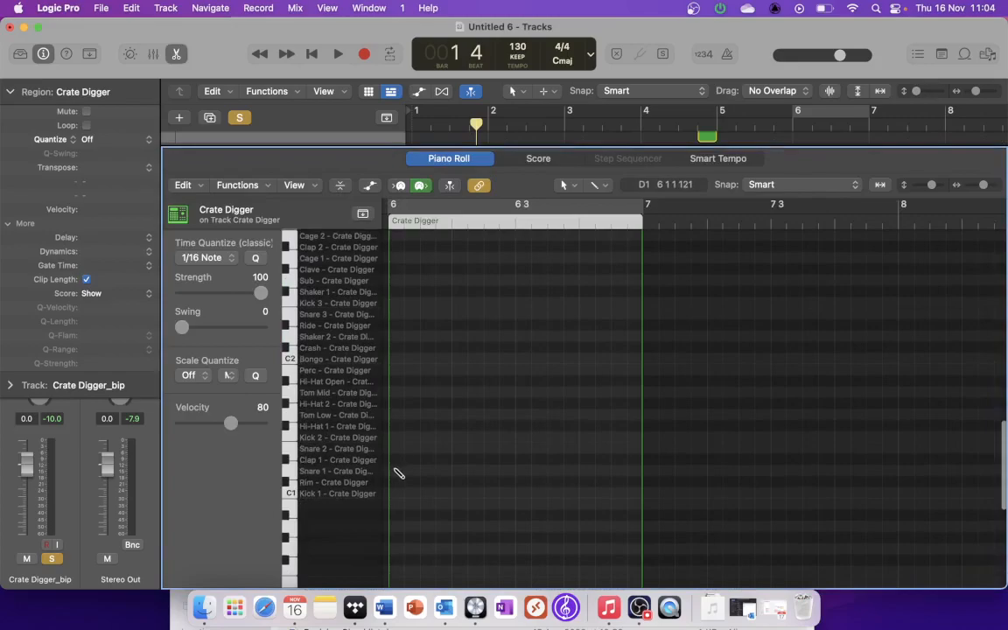
# Step: Add a Snare 2 note and a Snare 1 note at the start of bar 6 and close the note editor
pyautogui.keyDown('super'); pyautogui.click(394, 470); pyautogui.keyUp('super')
pyautogui.moveTo(395, 473); pyautogui.dragTo(395, 449)
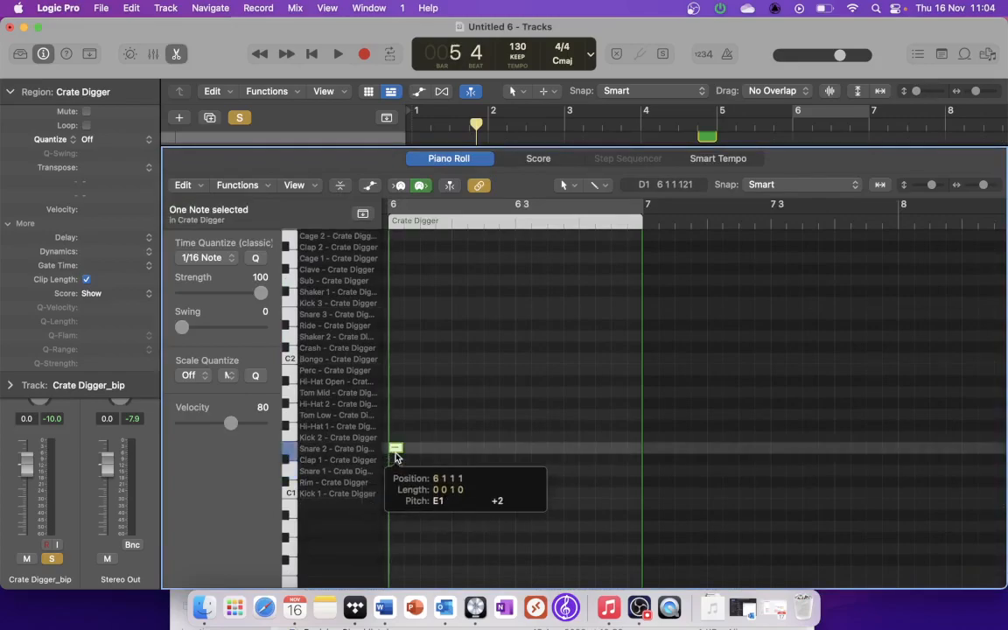
pyautogui.click(396, 471)
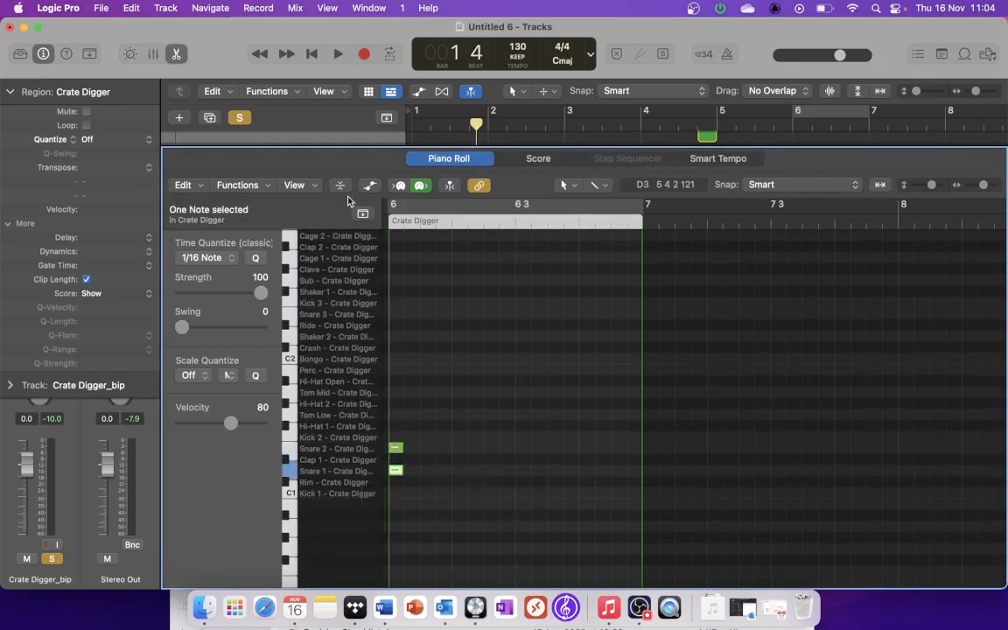
pyautogui.moveTo(343, 146); pyautogui.dragTo(345, 560)
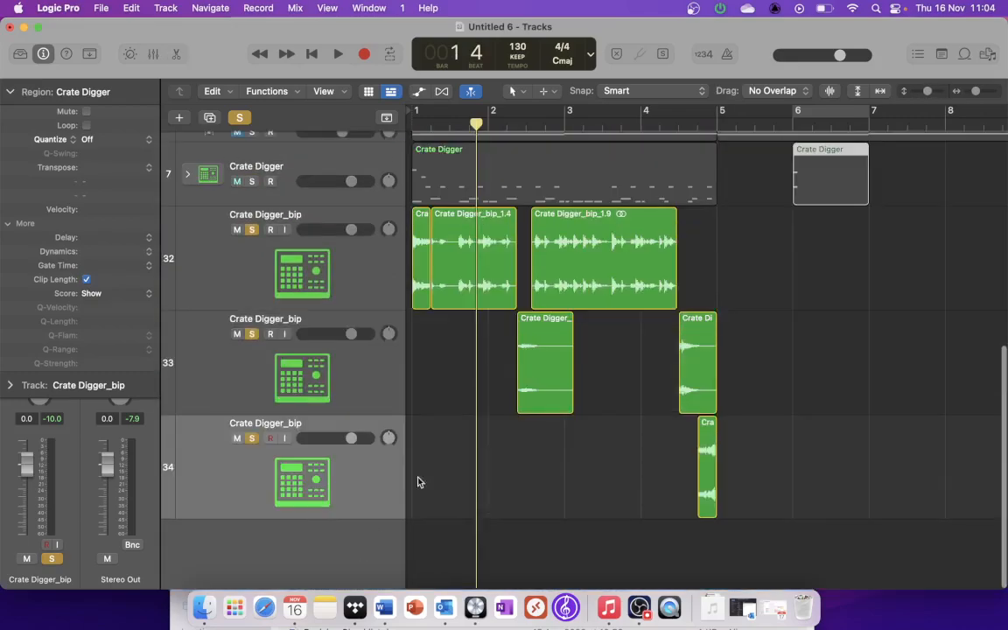
# Step: Solo the Crate Digger instrument track and audition the layered snare hit from bar 6
pyautogui.scroll(3, 280, 278)
pyautogui.click(249, 265)
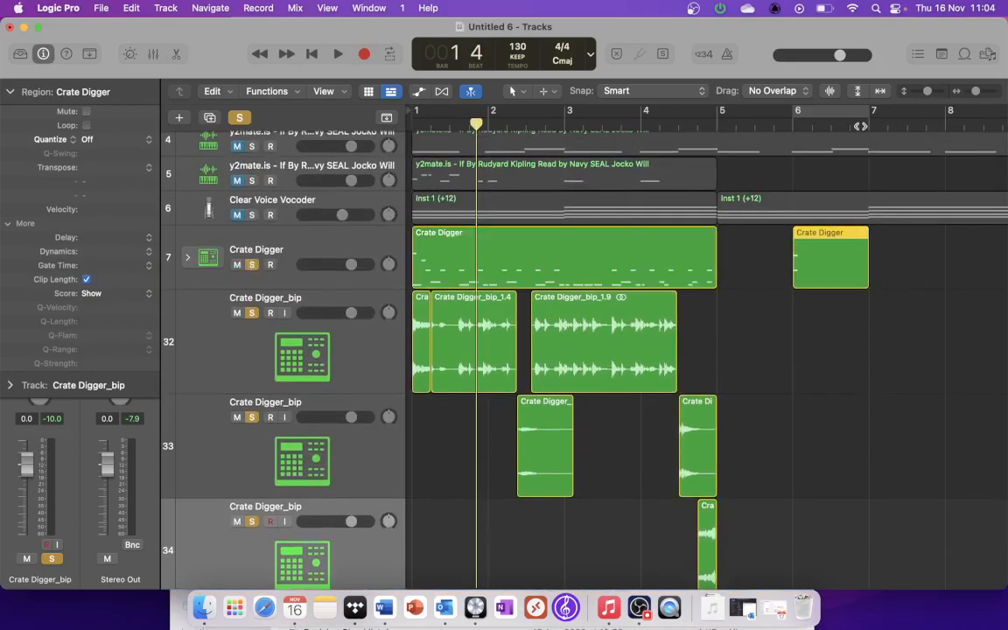
pyautogui.click(793, 122)
pyautogui.press('space')
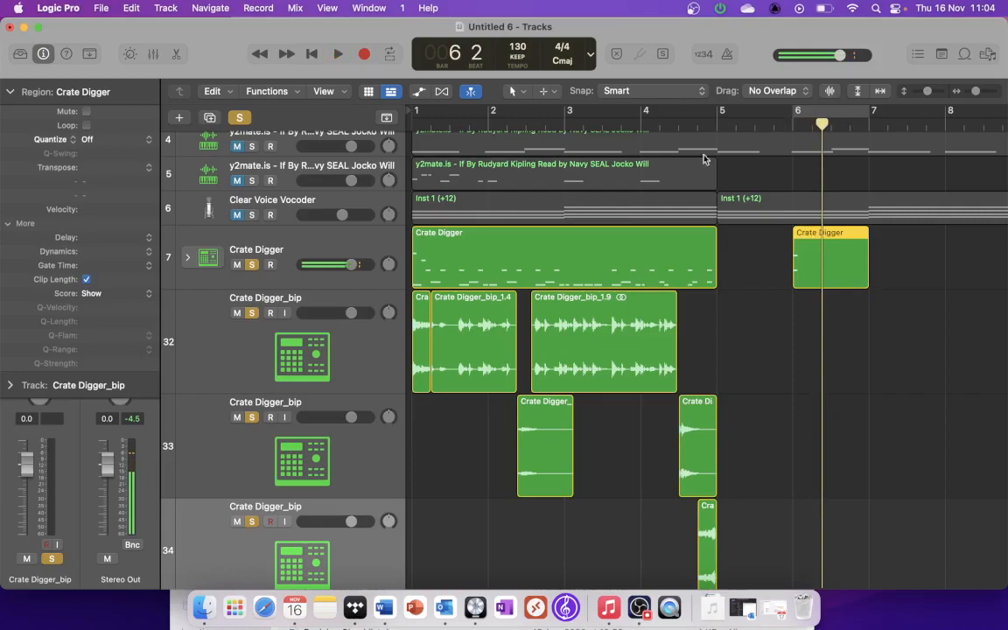
# Step: Enable PlatinumVerb on the Crate Digger track with room size 37 m, wet level 86% and reverb time 3.20 sec
pyautogui.click(318, 238)
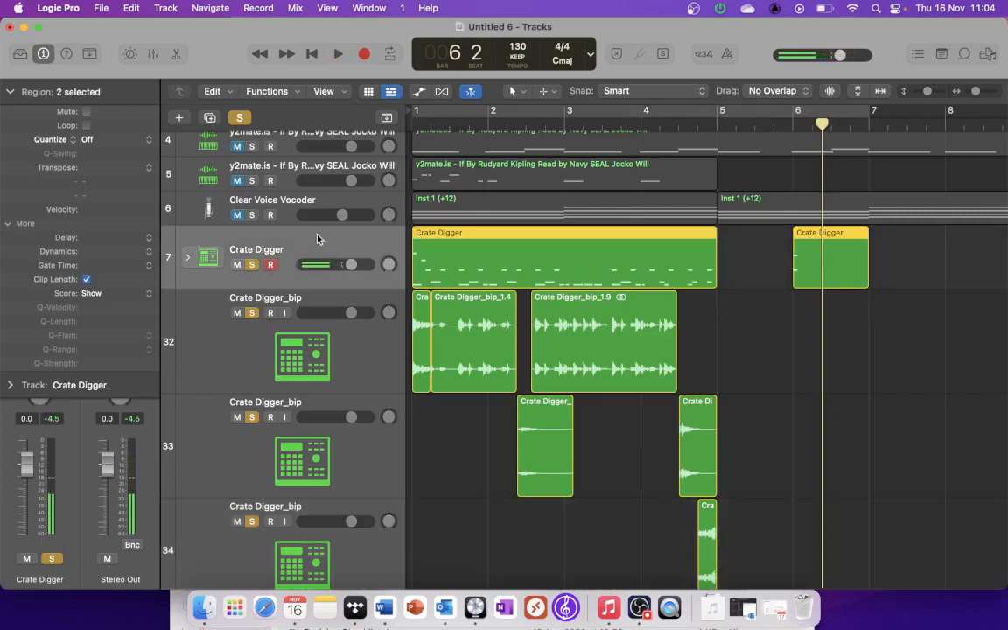
pyautogui.click(12, 92)
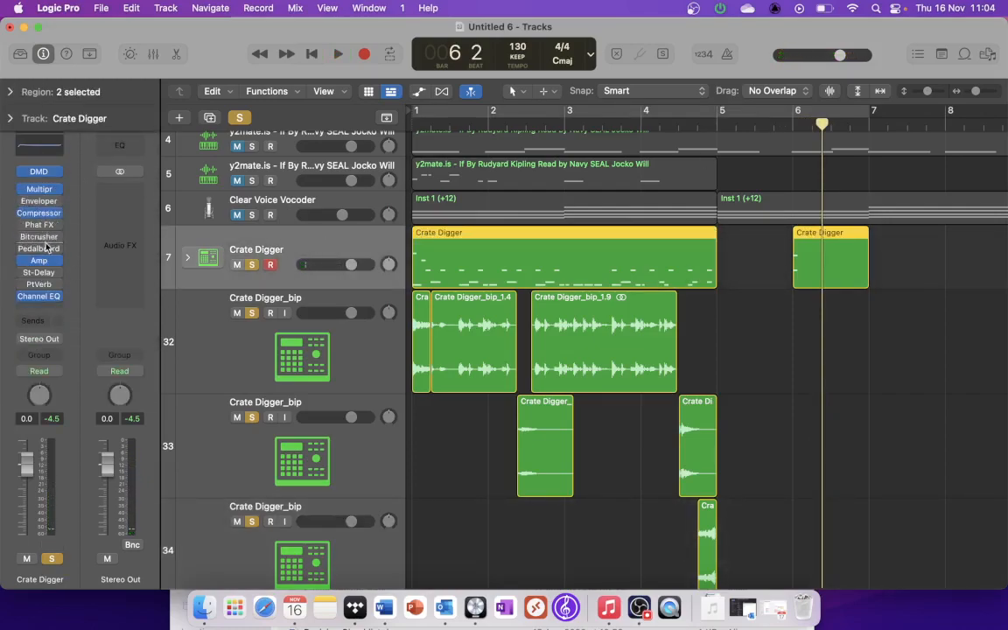
pyautogui.click(42, 286)
pyautogui.click(23, 286)
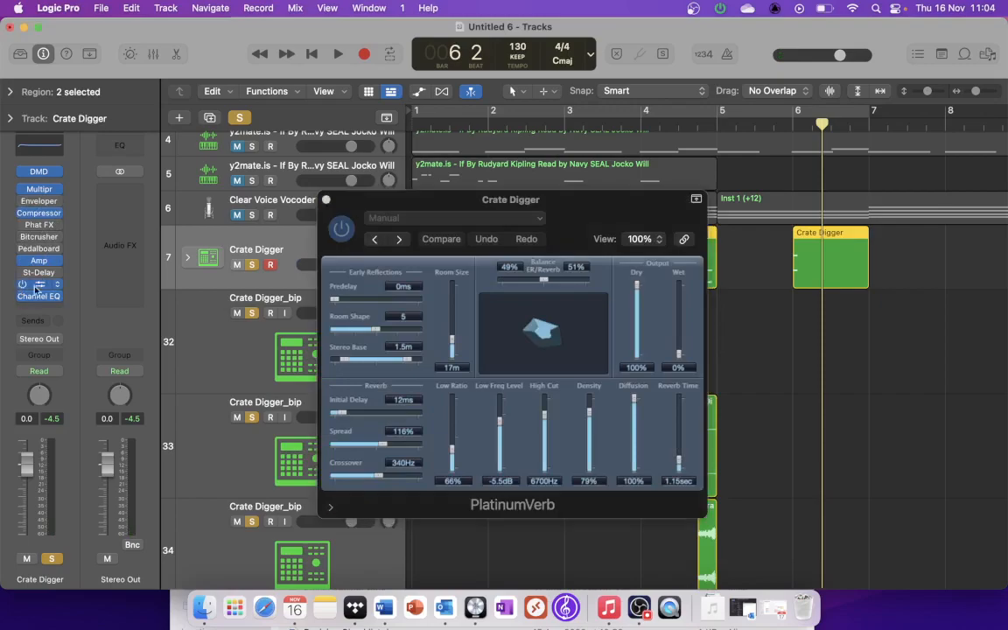
pyautogui.moveTo(455, 347); pyautogui.dragTo(453, 339)
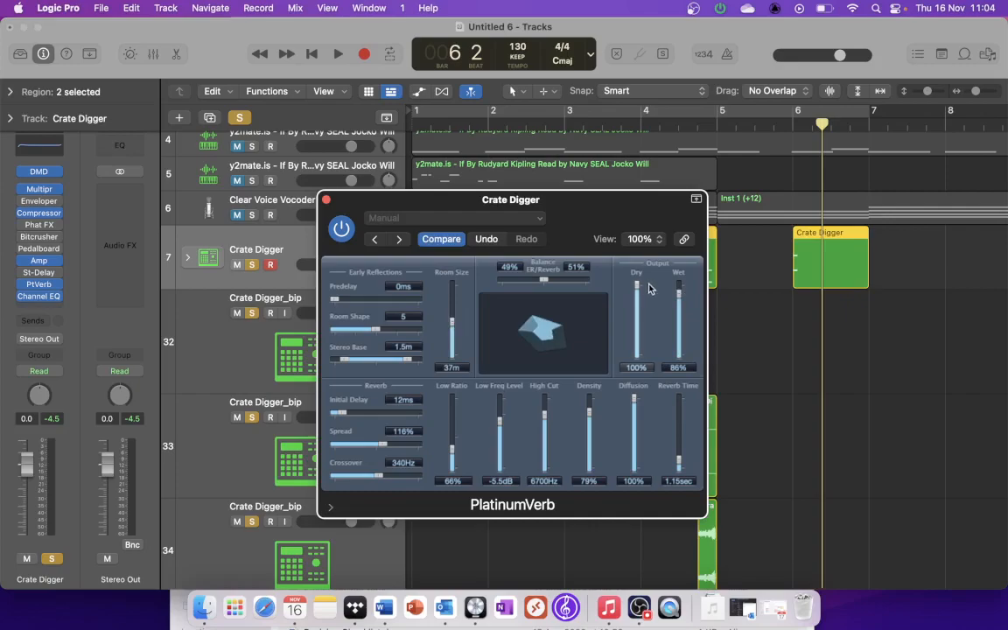
pyautogui.moveTo(682, 454); pyautogui.dragTo(681, 440)
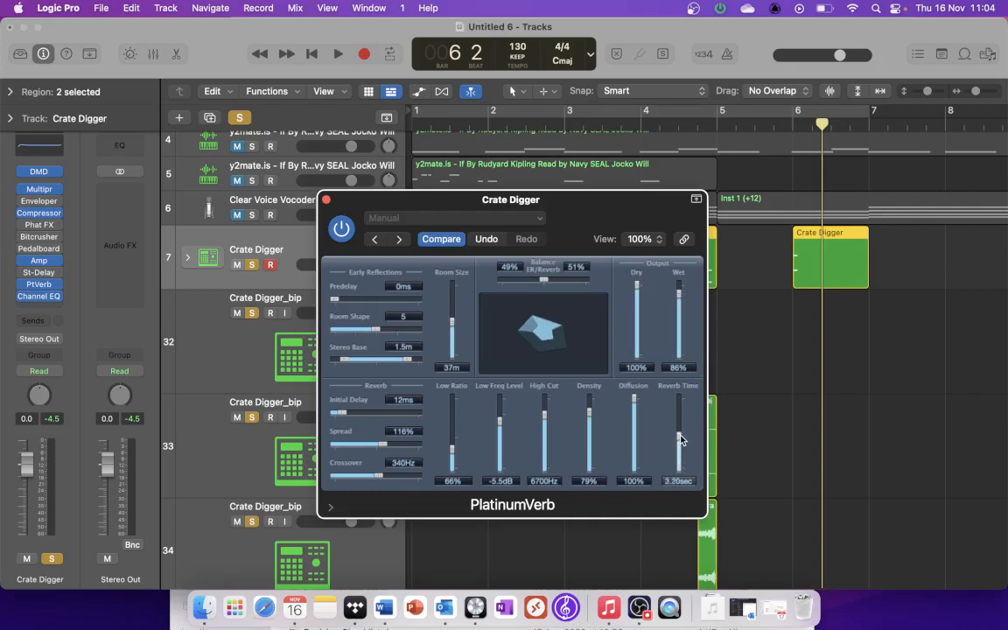
# Step: Audition the reverberated snare hit at bar 6 and close the reverb settings
pyautogui.click(778, 127)
pyautogui.press('space')
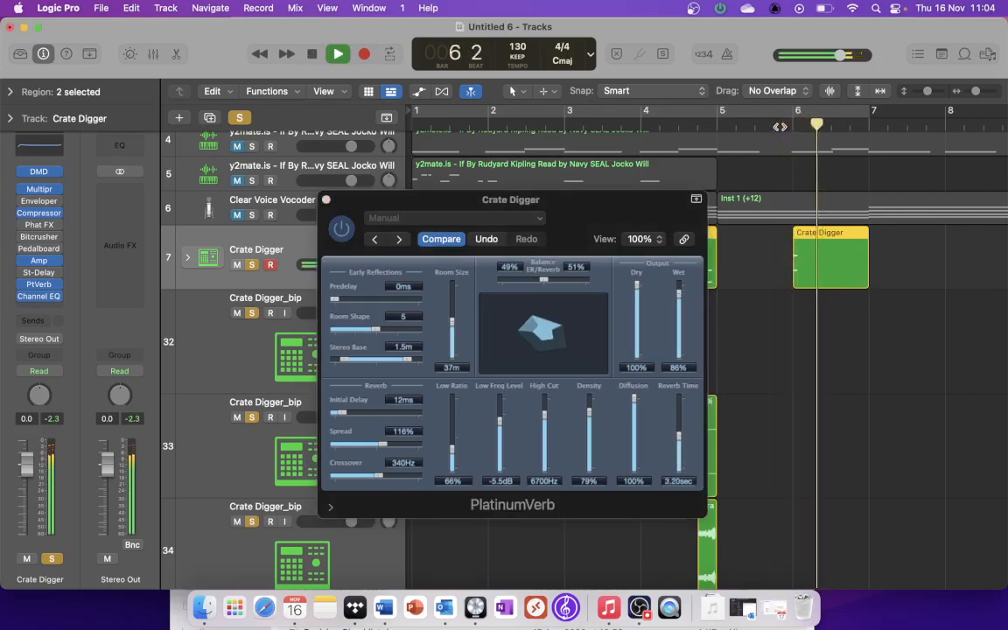
pyautogui.press('space')
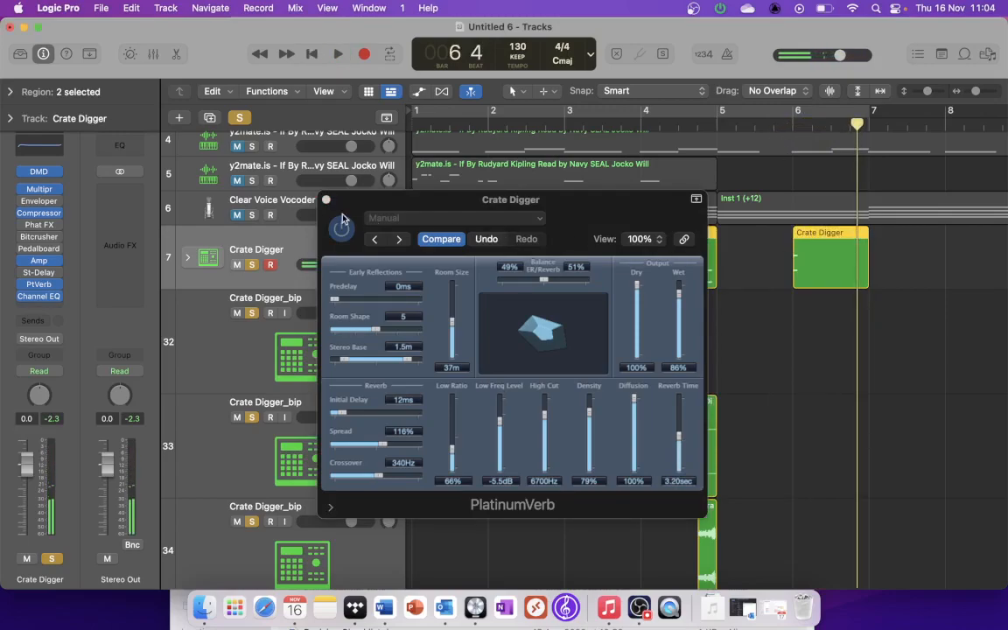
pyautogui.click(326, 200)
# Step: Bounce the bar 6 snare region in place to a new track, leaving the source and using Overload Protection Only
pyautogui.click(768, 255)
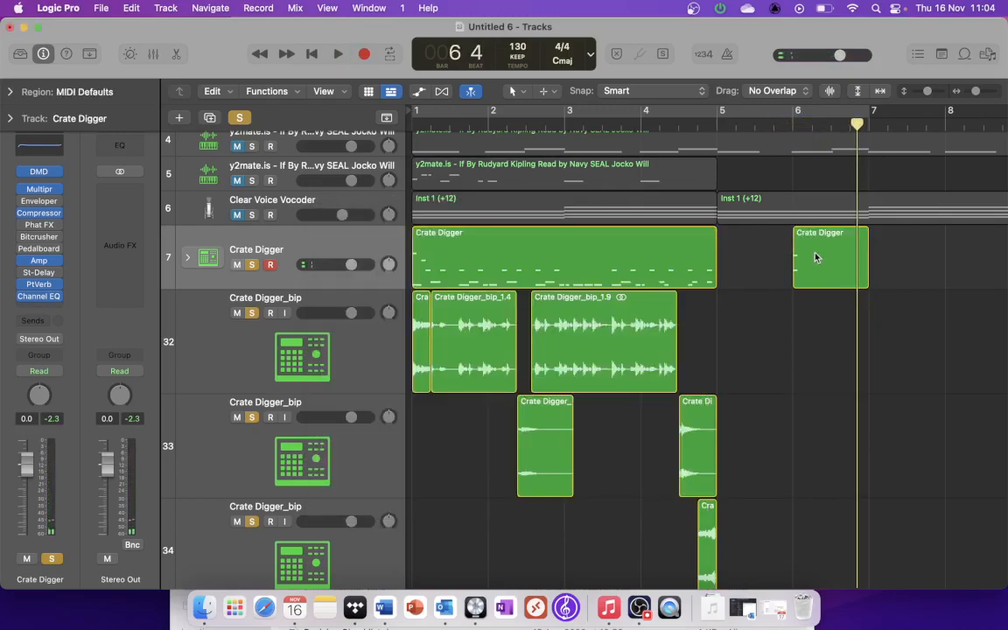
pyautogui.rightClick(825, 259)
pyautogui.click(842, 258)
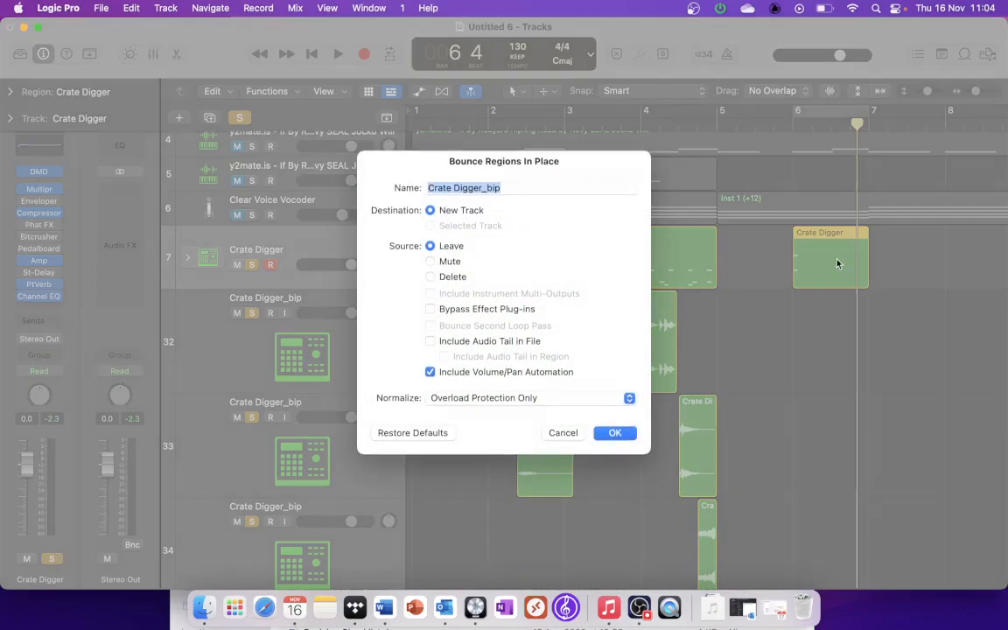
pyautogui.click(612, 435)
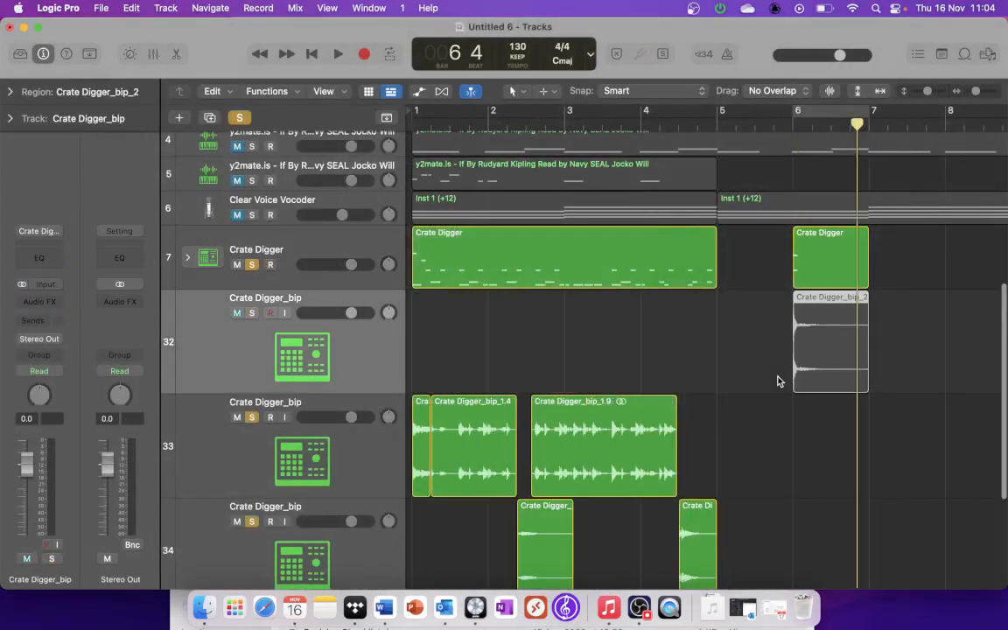
# Step: Solo the newly bounced snare track and mute the original Crate Digger instrument track
pyautogui.scroll(-1, 809, 337)
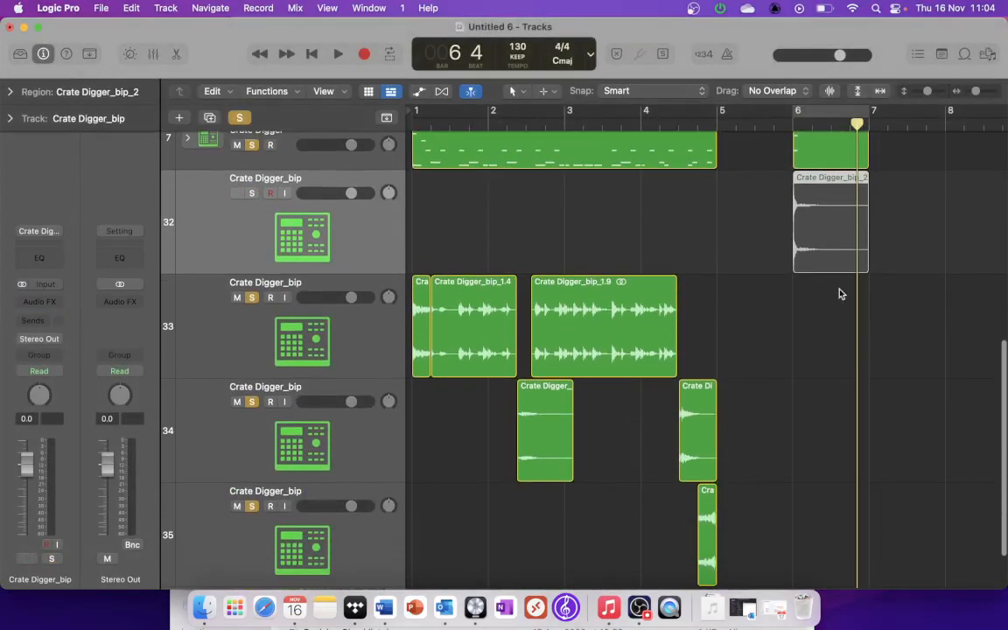
pyautogui.rightClick(834, 239)
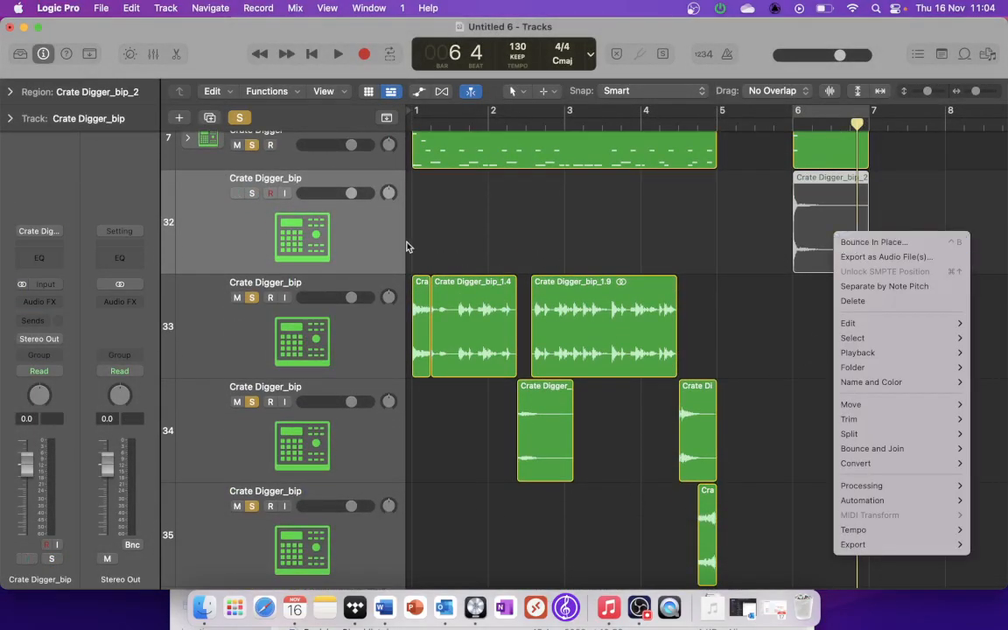
pyautogui.click(246, 194)
pyautogui.click(251, 193)
pyautogui.click(463, 211)
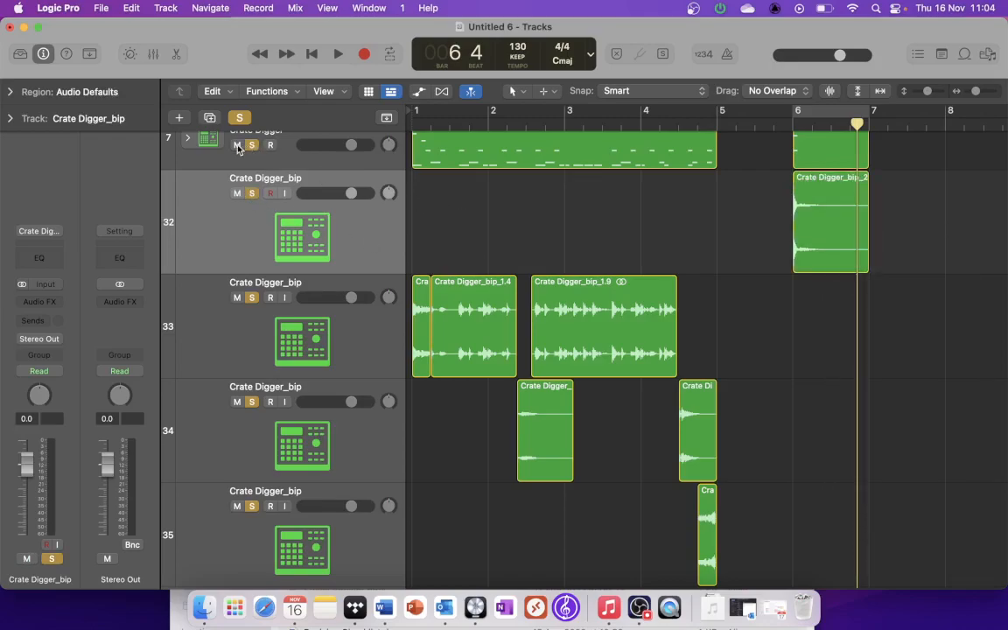
pyautogui.click(306, 248)
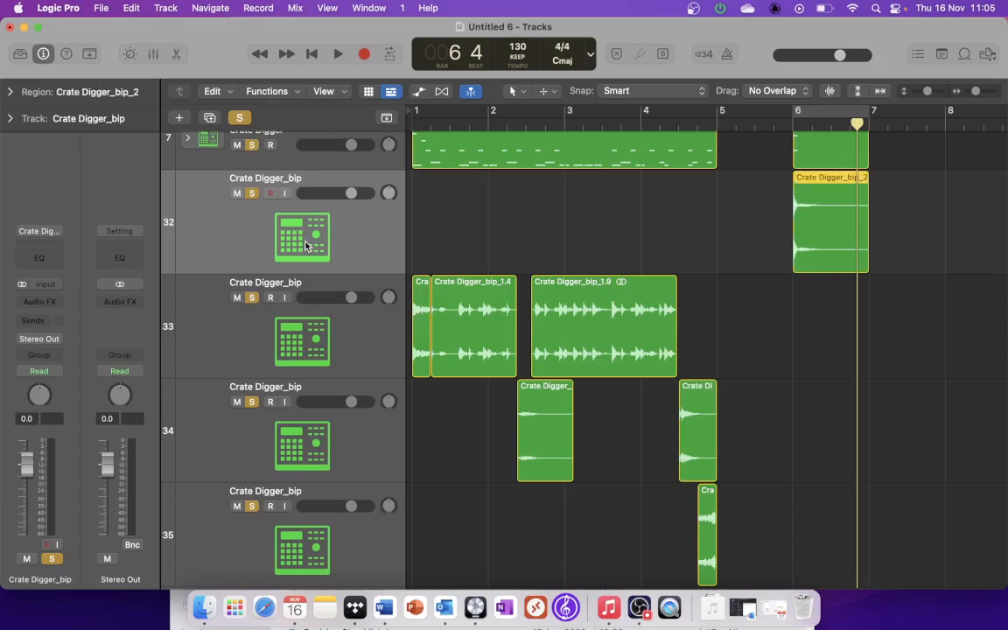
pyautogui.click(236, 146)
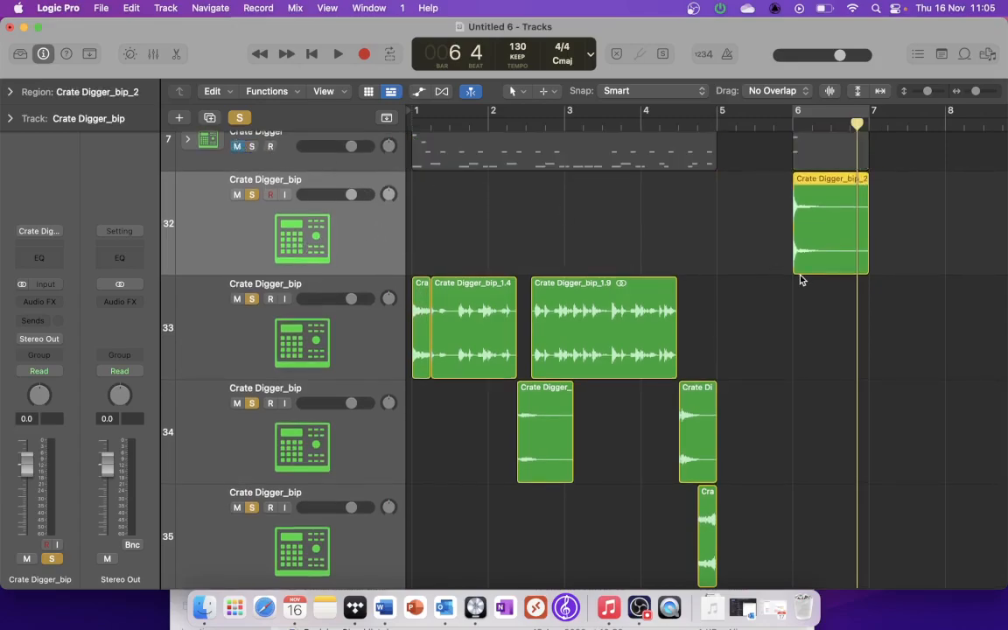
# Step: Reverse the bounced snare region at bar 6 and audition the reversed reverb swell
pyautogui.click(9, 92)
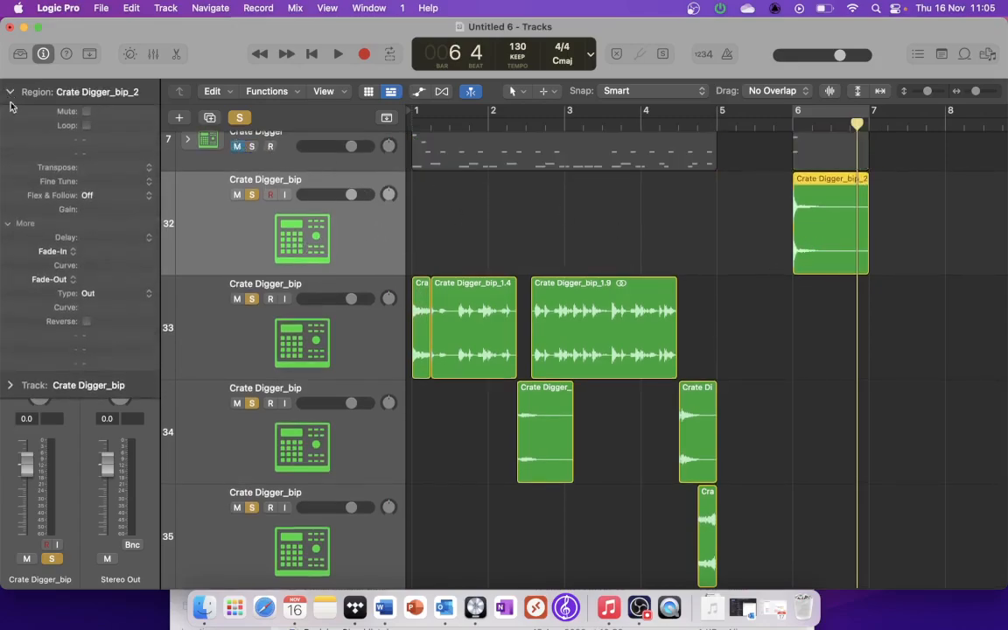
pyautogui.click(86, 322)
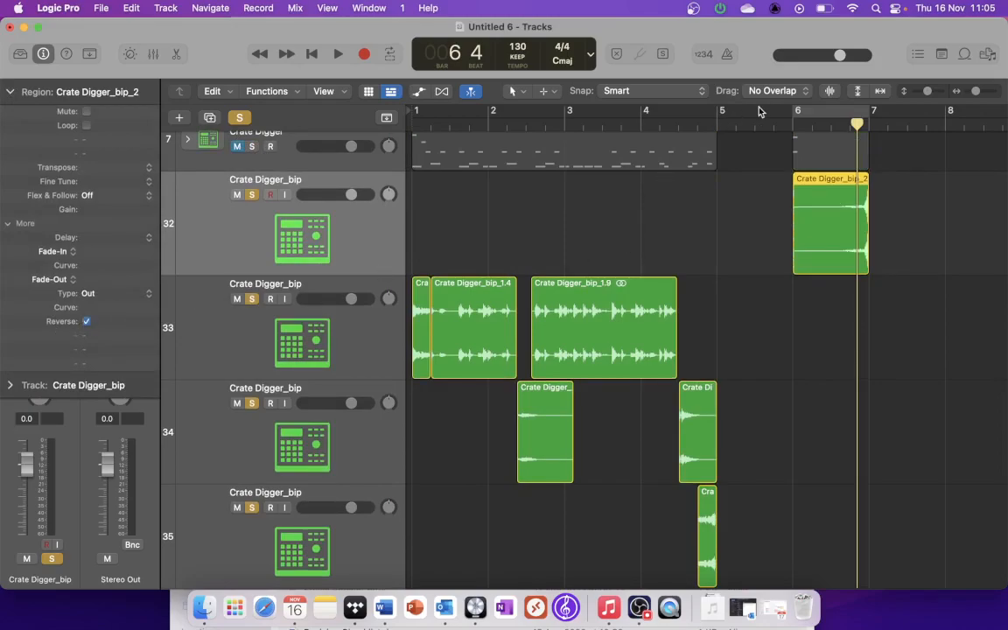
pyautogui.click(777, 130)
pyautogui.press('space')
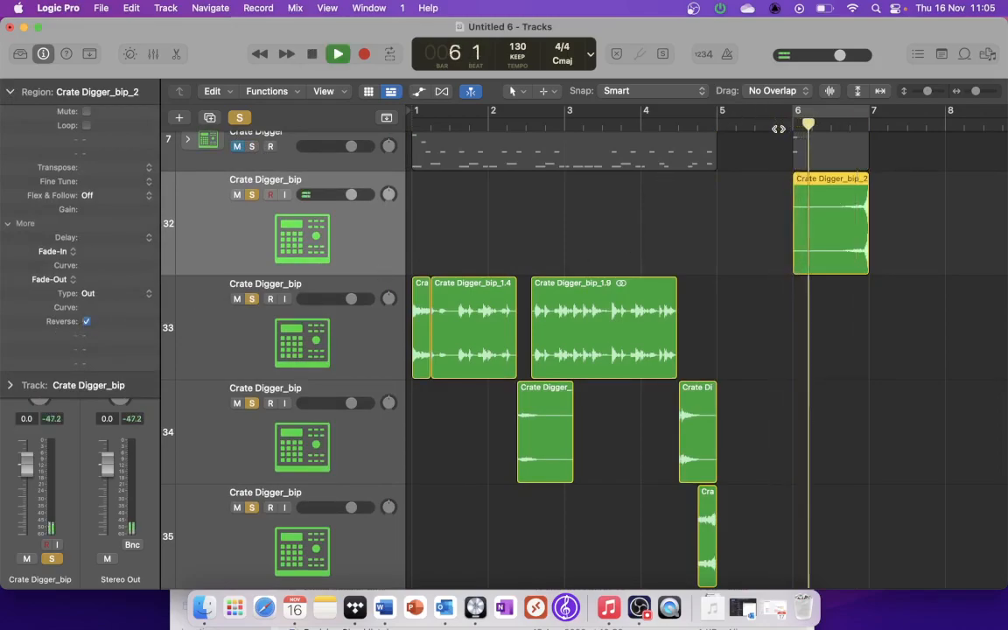
pyautogui.press('space')
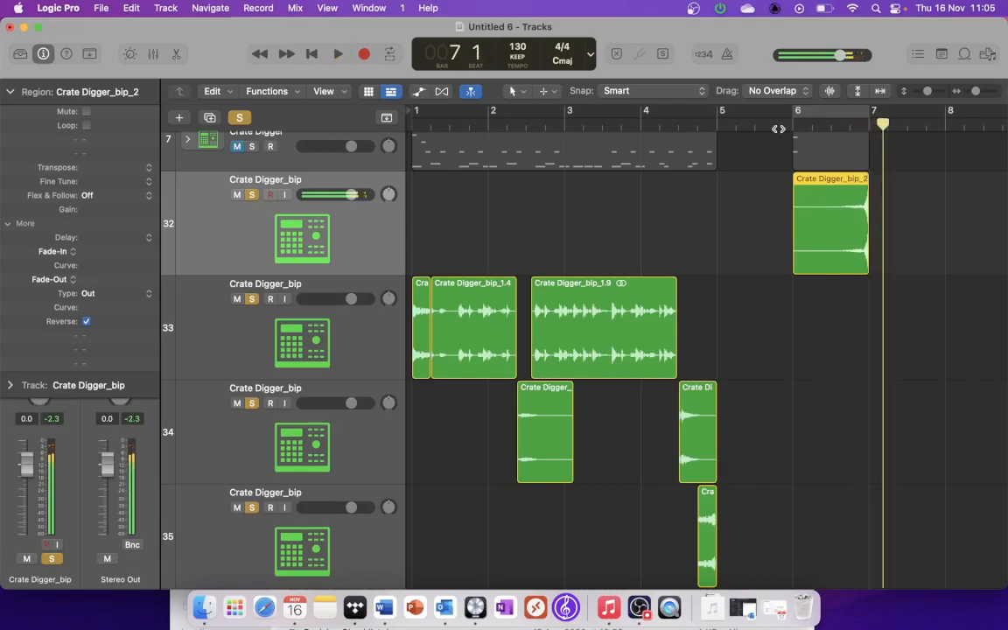
# Step: Move all six sliced drum regions on the lower three Crate Digger_bip tracks one bar later, starting at bar 2
pyautogui.scroll(-2, 846, 335)
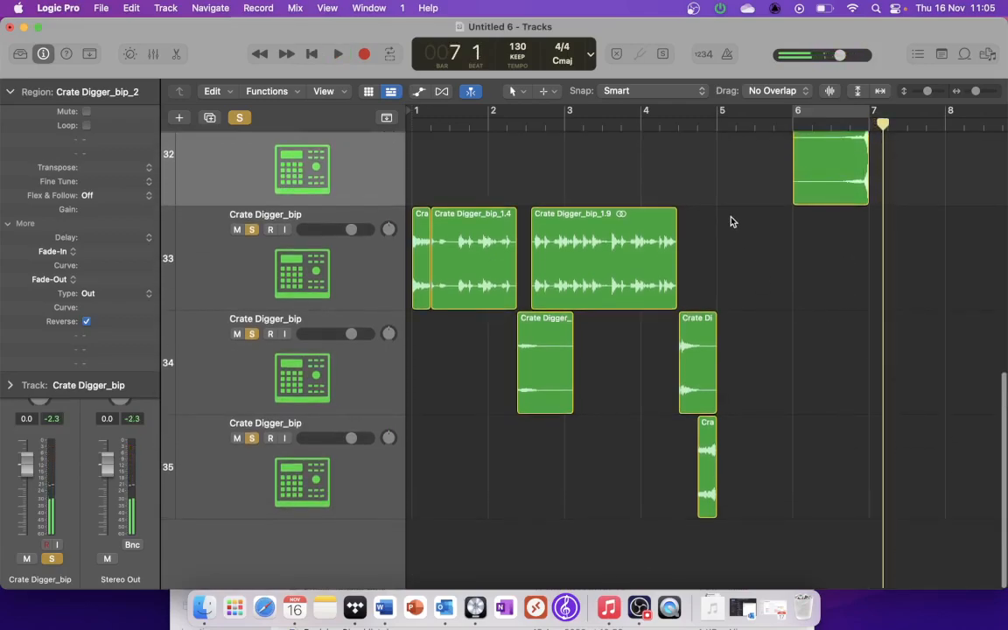
pyautogui.moveTo(747, 536); pyautogui.dragTo(376, 208)
pyautogui.moveTo(426, 244); pyautogui.dragTo(497, 244)
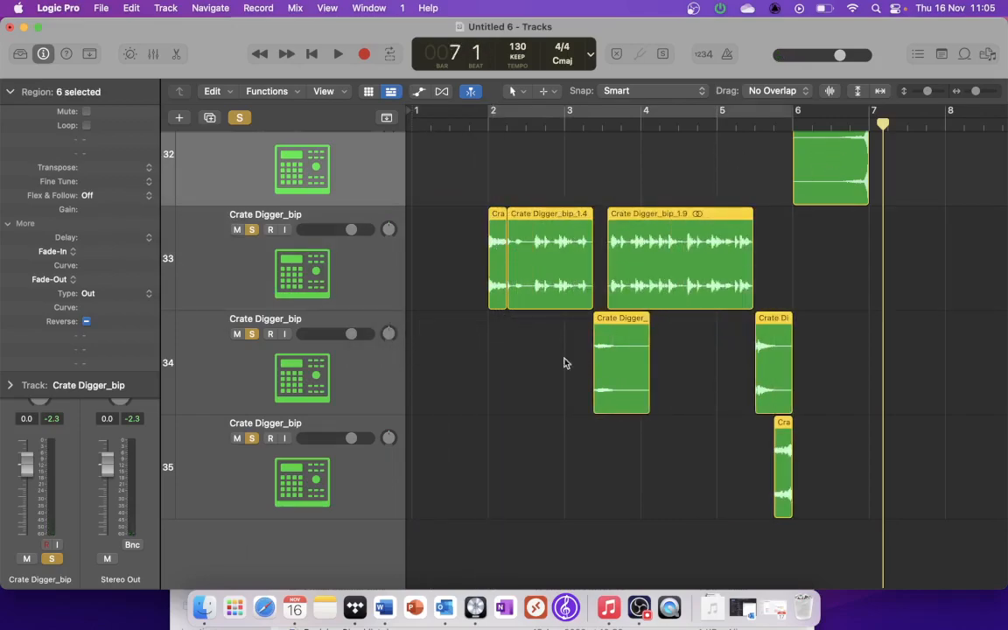
# Step: Move the reversed snare region from bar 6 to bar 1 and play the arrangement from the beginning
pyautogui.click(570, 160)
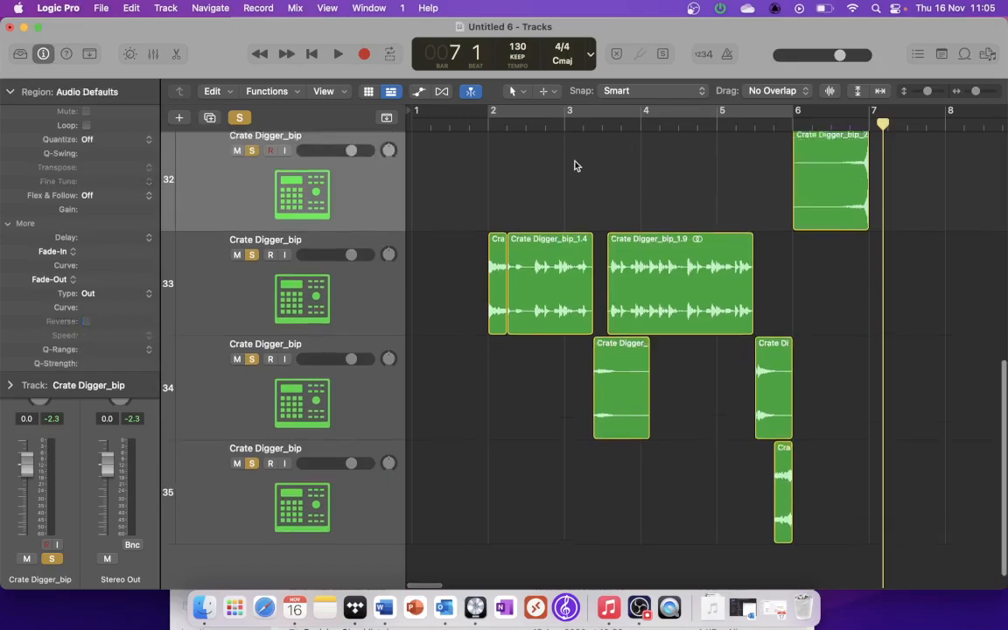
pyautogui.scroll(4, 731, 205)
pyautogui.moveTo(848, 236); pyautogui.dragTo(357, 229)
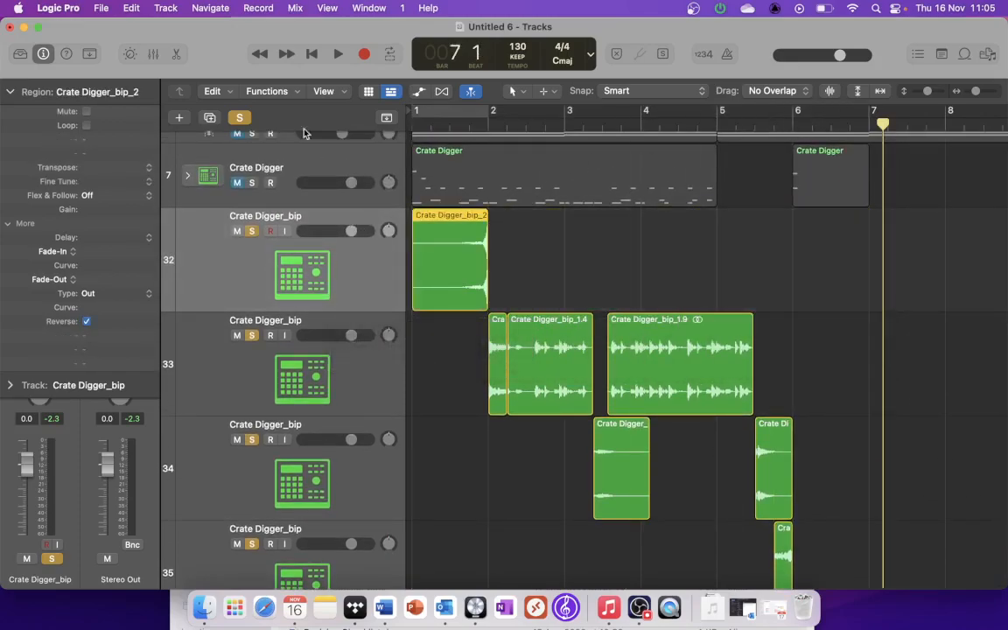
pyautogui.press('Return')
pyautogui.press('space')
pyautogui.scroll(-2, 359, 251)
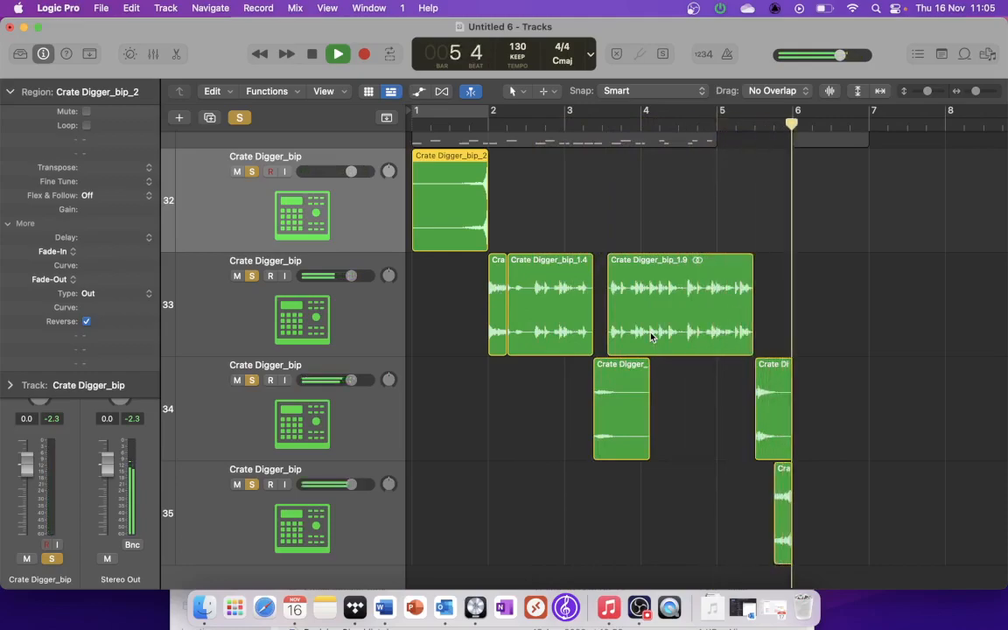
# Step: Stop playback, solo the spoken-word vocal track and play its closing phrase
pyautogui.press('space')
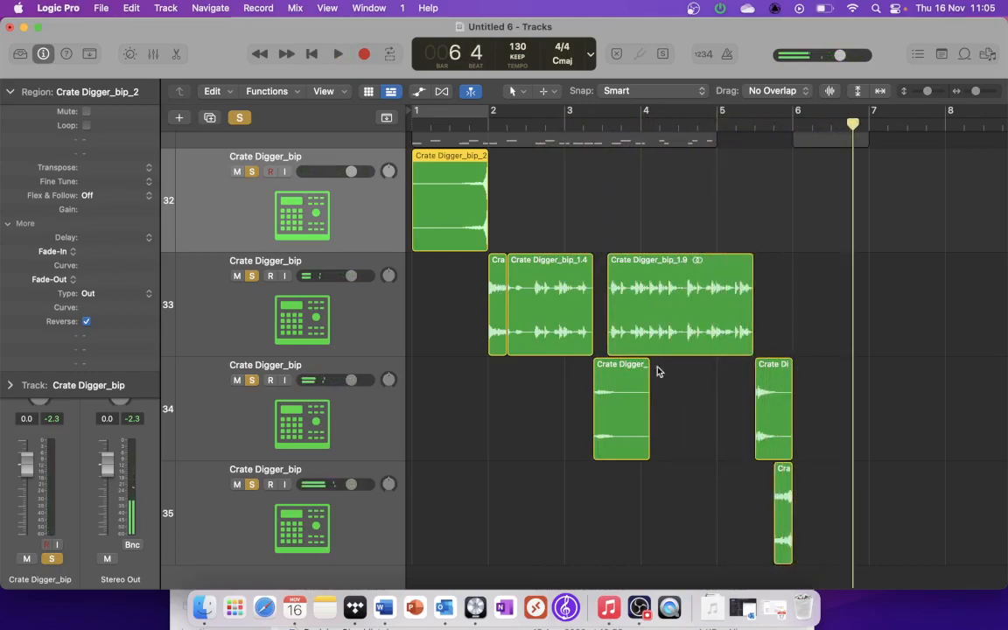
pyautogui.scroll(10, 812, 342)
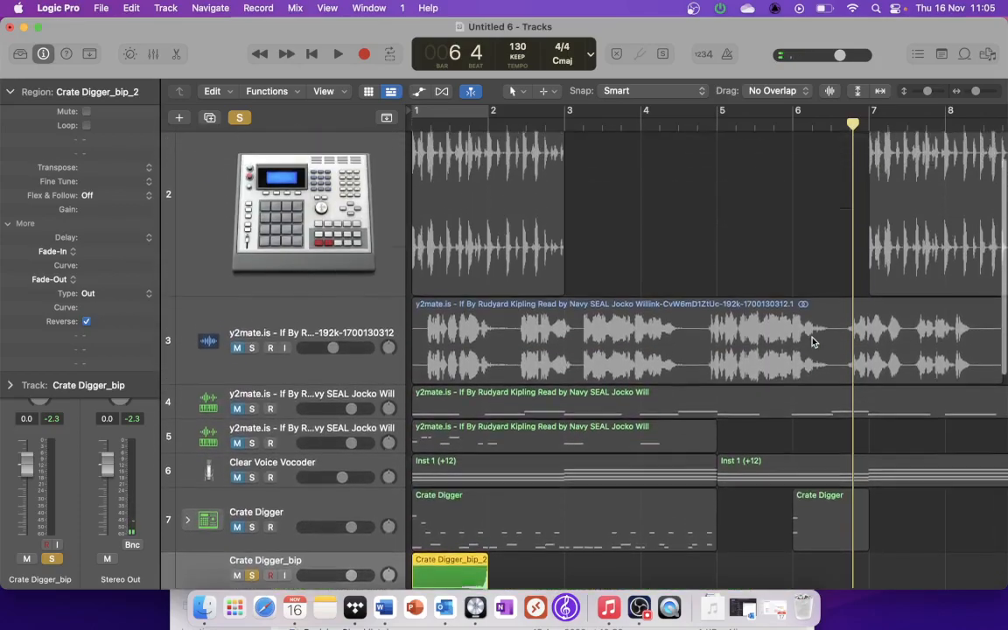
pyautogui.scroll(-3, 568, 337)
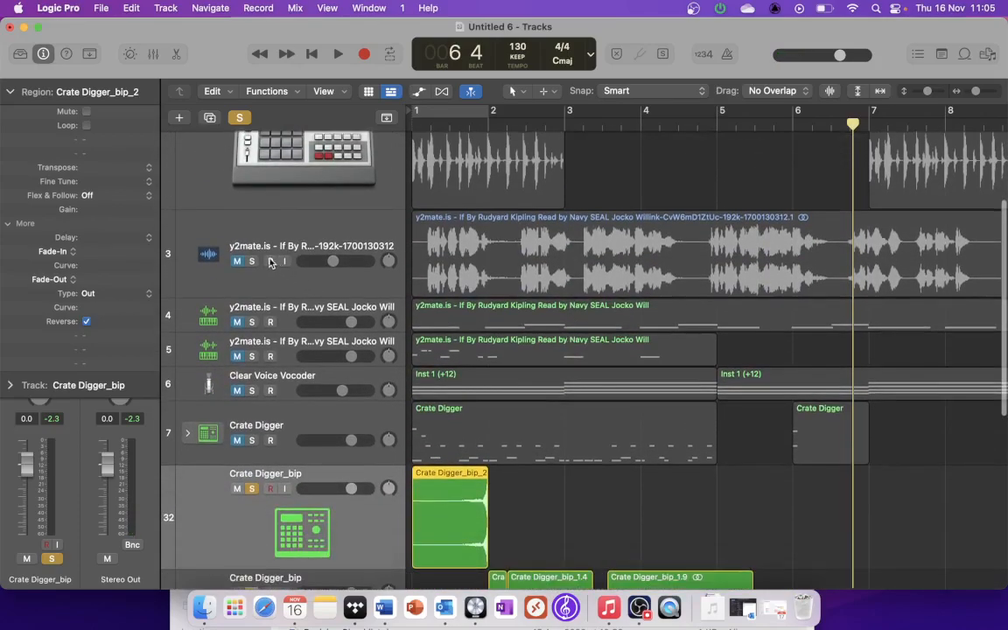
pyautogui.click(251, 278)
pyautogui.scroll(-5, 271, 490)
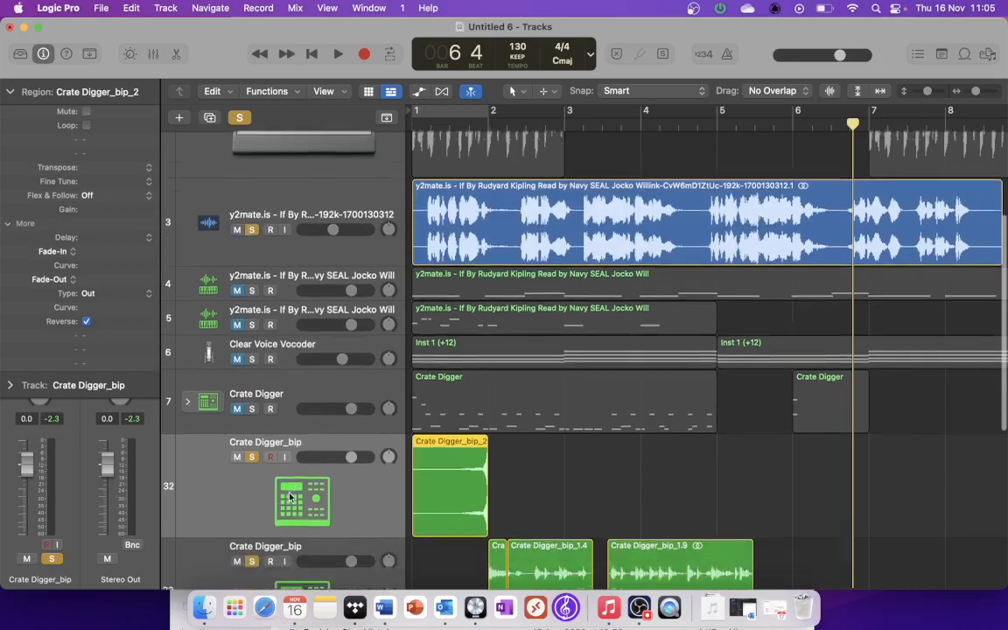
pyautogui.scroll(4, 419, 285)
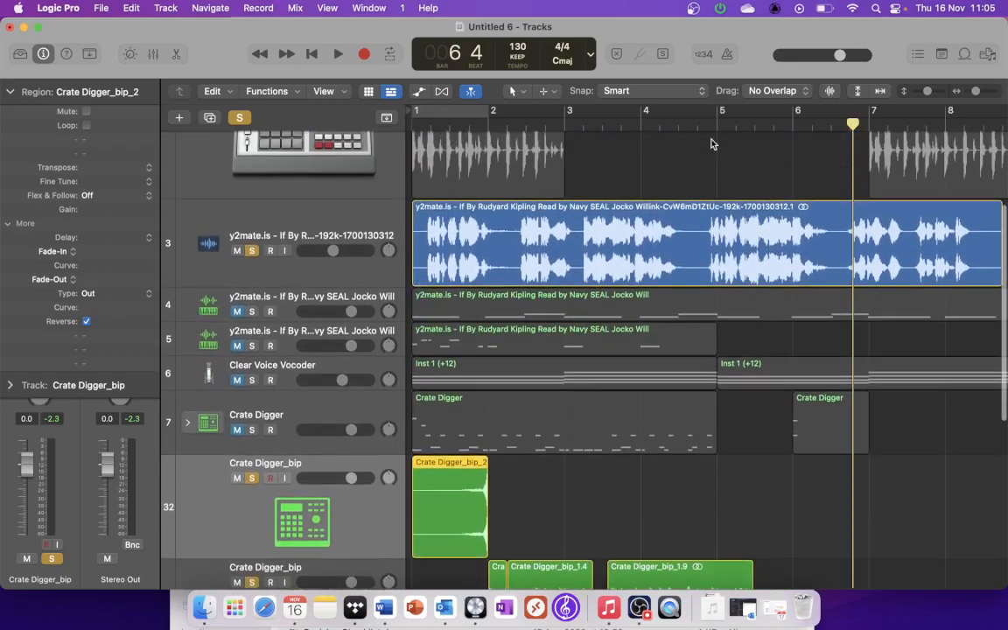
pyautogui.press('space')
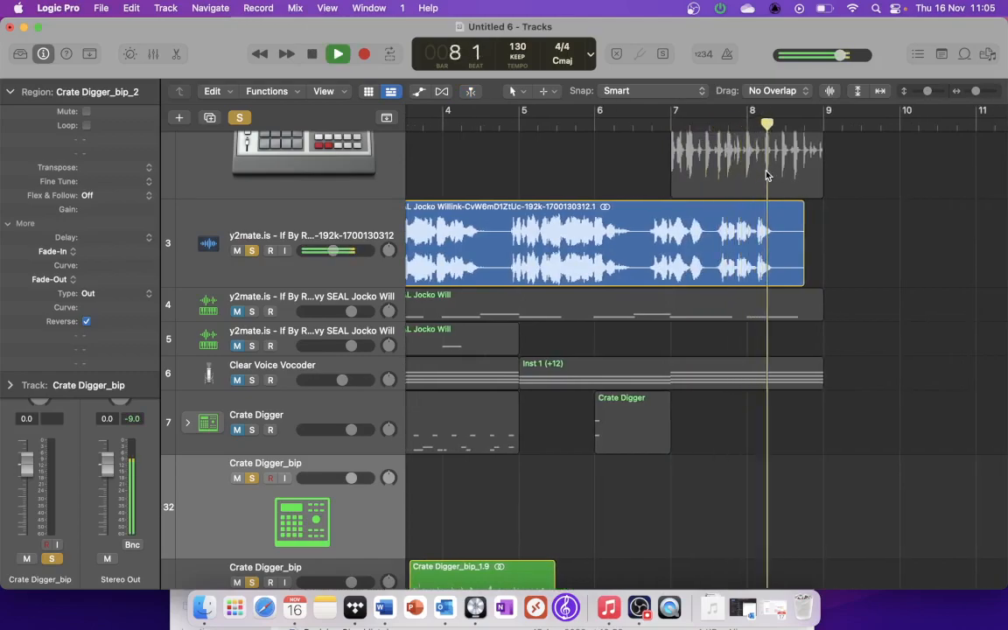
pyautogui.press('space')
# Step: Split the spoken vocal region at bar 7 beat 3, keeping only the closing phrase and moving it to about bar 5
pyautogui.click(747, 124)
pyautogui.click(718, 124)
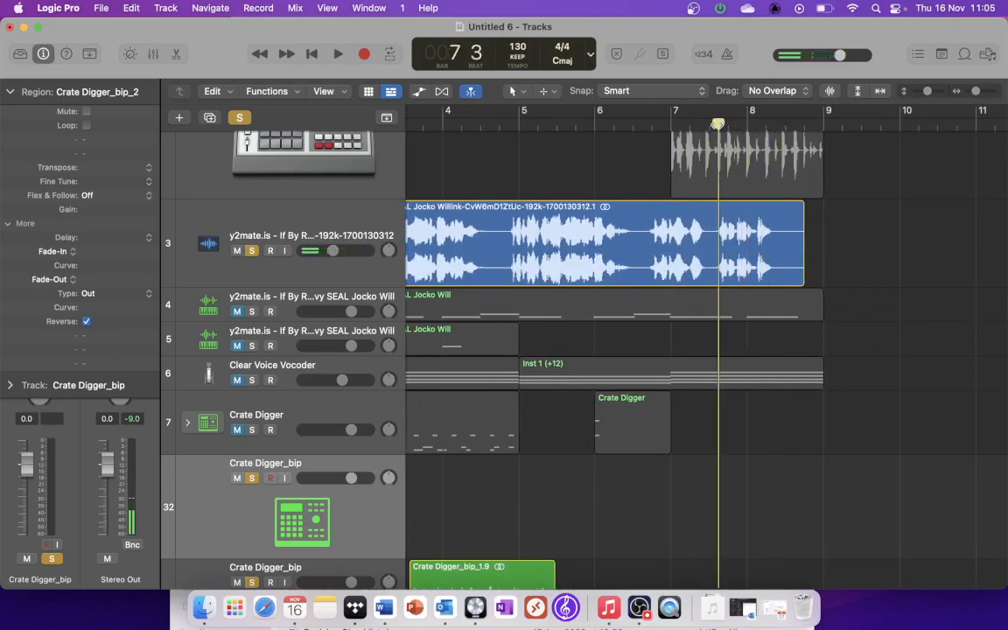
pyautogui.click(689, 266)
pyautogui.press('super+t')
pyautogui.click(677, 252)
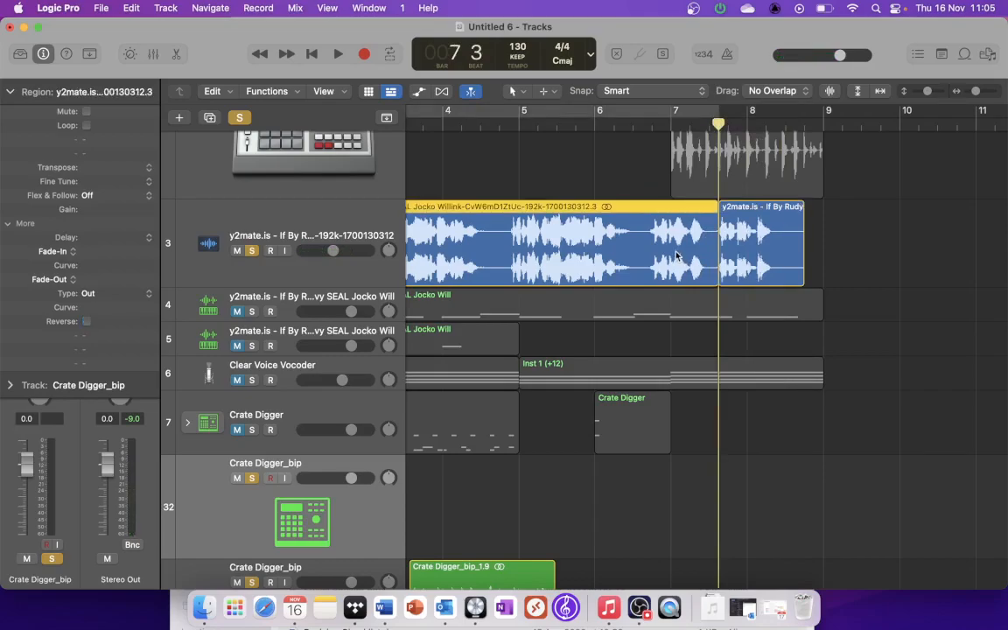
pyautogui.press('Delete')
pyautogui.moveTo(723, 252); pyautogui.dragTo(545, 236)
# Step: Try time-stretching the vocal phrase to end at bar 8 and play it from bar 5
pyautogui.moveTo(605, 254); pyautogui.dragTo(746, 254)
pyautogui.click(519, 126)
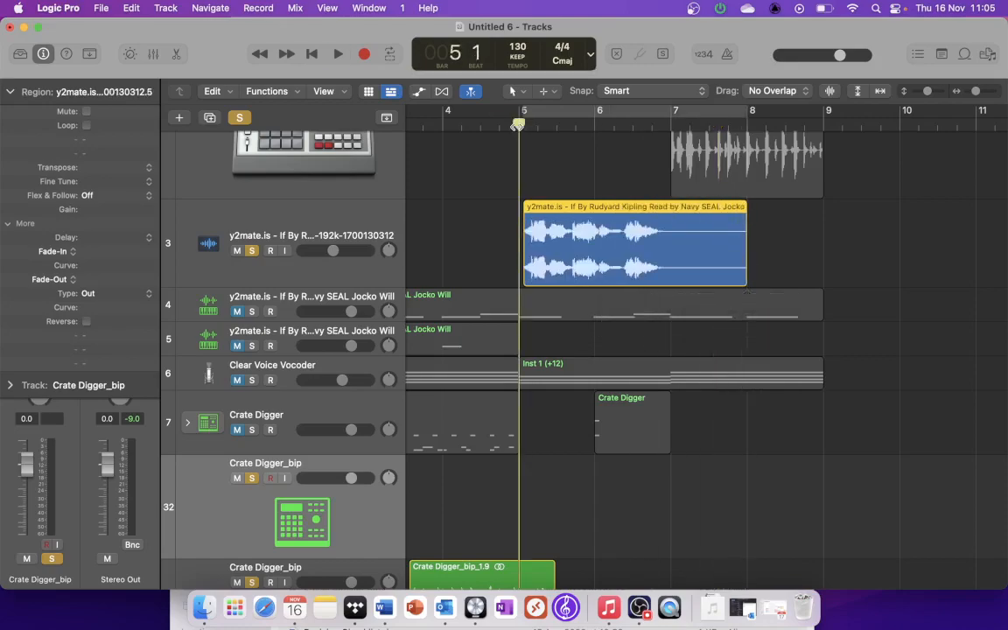
pyautogui.press('space')
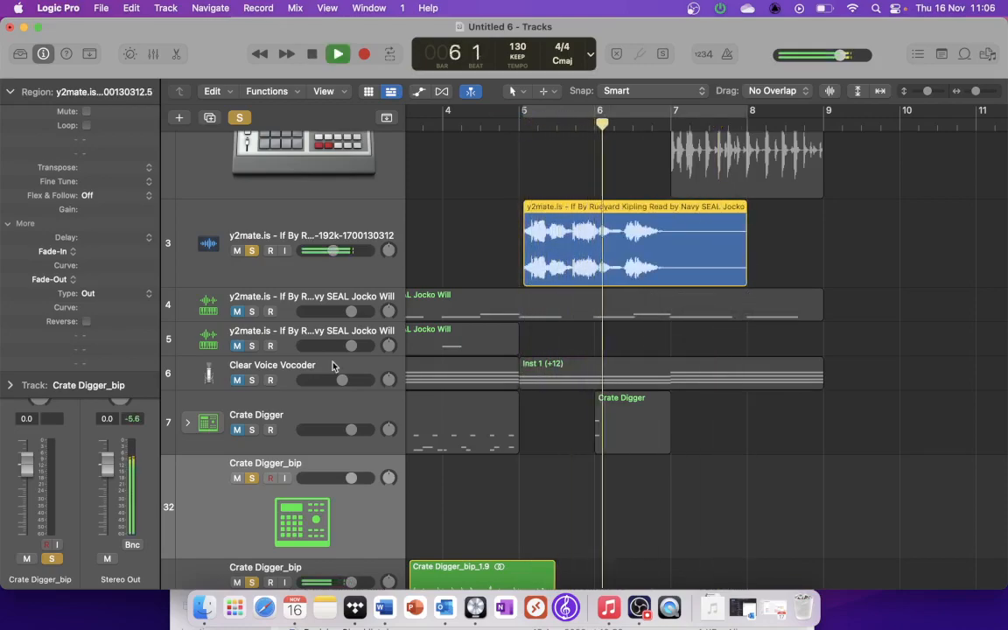
pyautogui.press('space')
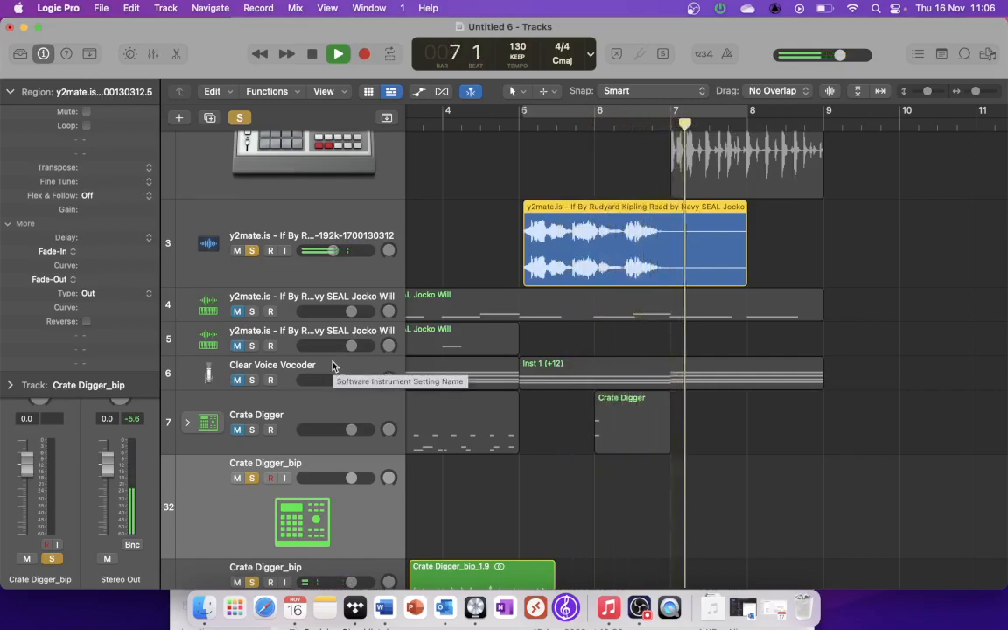
pyautogui.press('super+z')
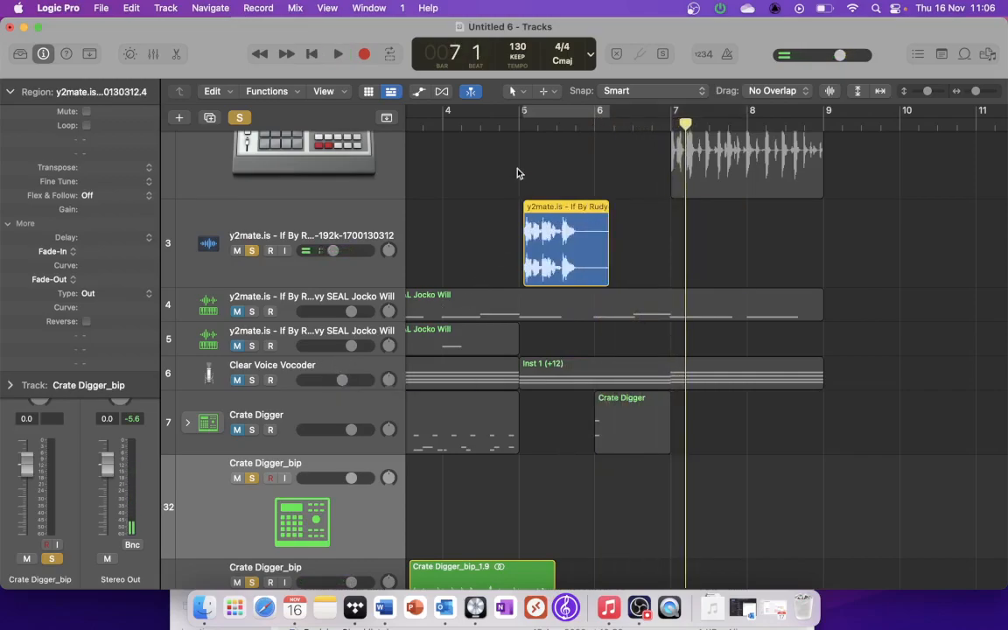
# Step: Add a 1098 fade-out to the end of the vocal phrase with the Fade tool and bend its curve to -6
pyautogui.click(514, 91)
pyautogui.click(559, 250)
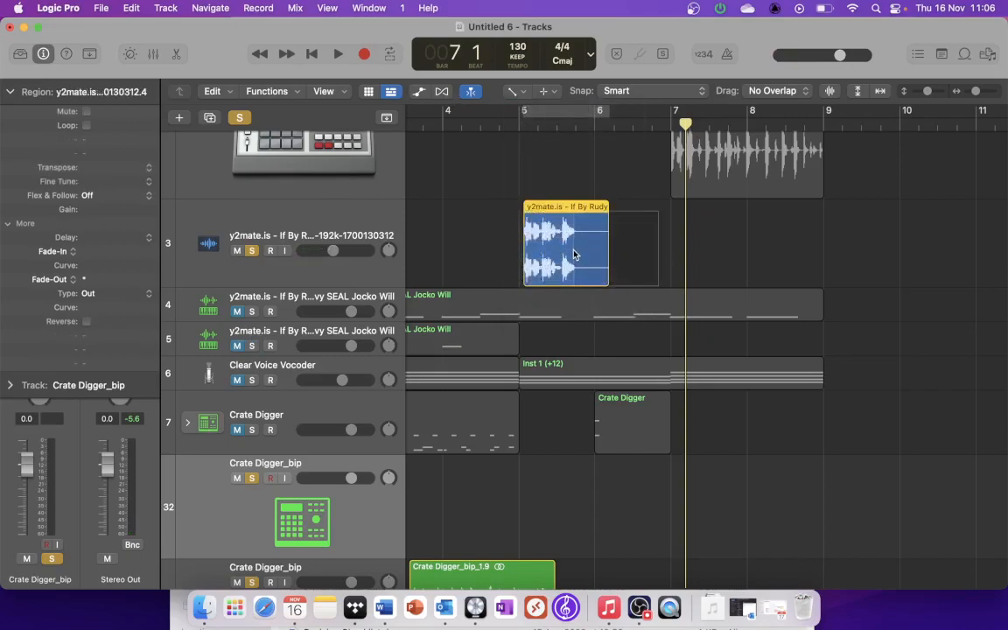
pyautogui.moveTo(568, 252); pyautogui.dragTo(595, 255)
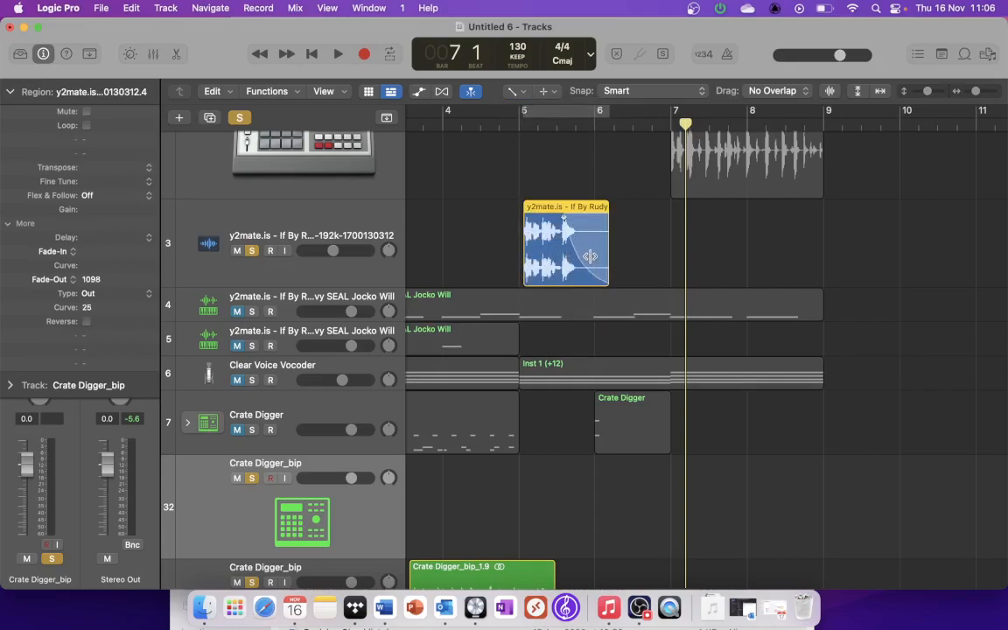
pyautogui.moveTo(543, 216); pyautogui.dragTo(579, 212)
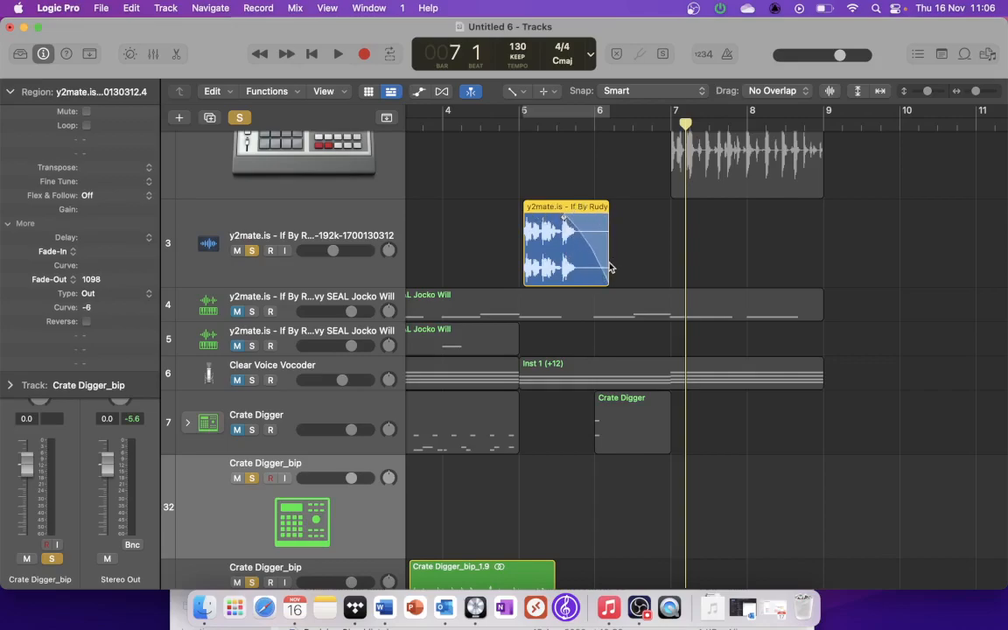
# Step: Shorten the vocal phrase with the Pointer tool so that it ends just before bar 6
pyautogui.click(516, 91)
pyautogui.click(538, 106)
pyautogui.moveTo(607, 255); pyautogui.dragTo(583, 254)
# Step: Change the vocal phrase's fade-out to Slow Down and audition it from just before bar 5
pyautogui.rightClick(563, 238)
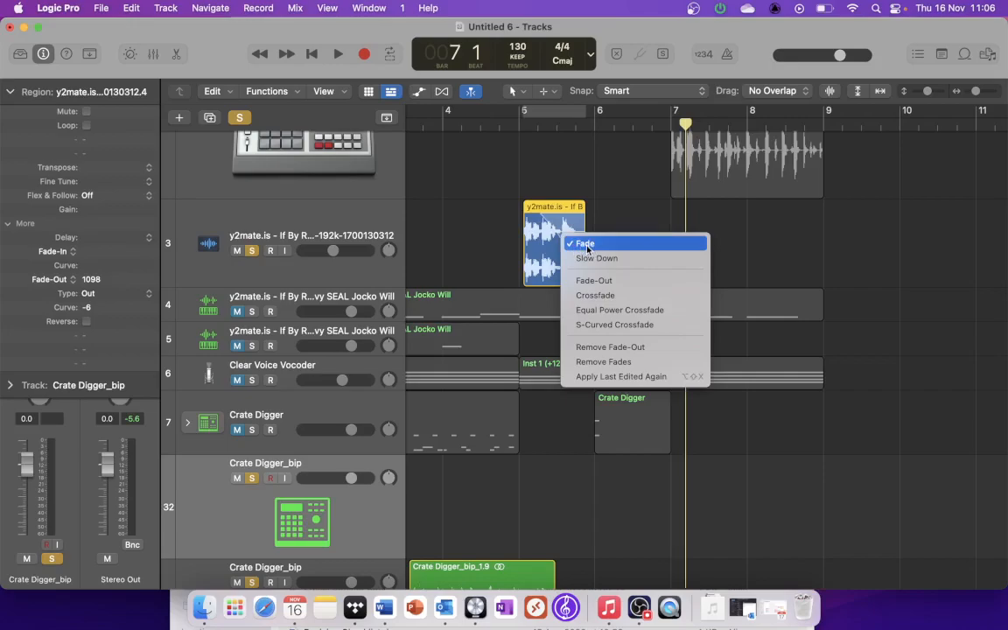
pyautogui.click(590, 259)
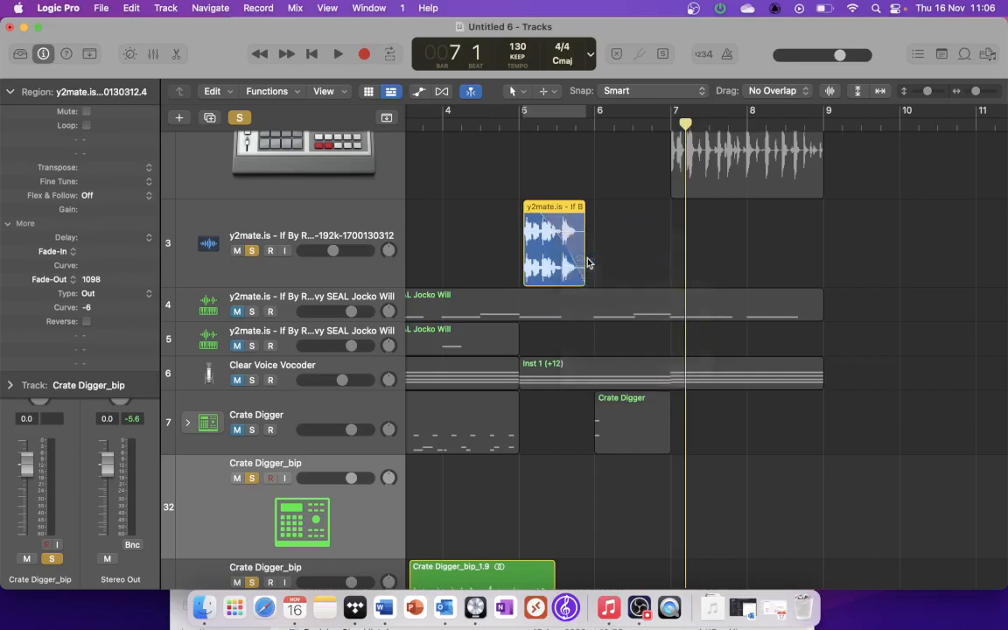
pyautogui.click(505, 128)
pyautogui.press('space')
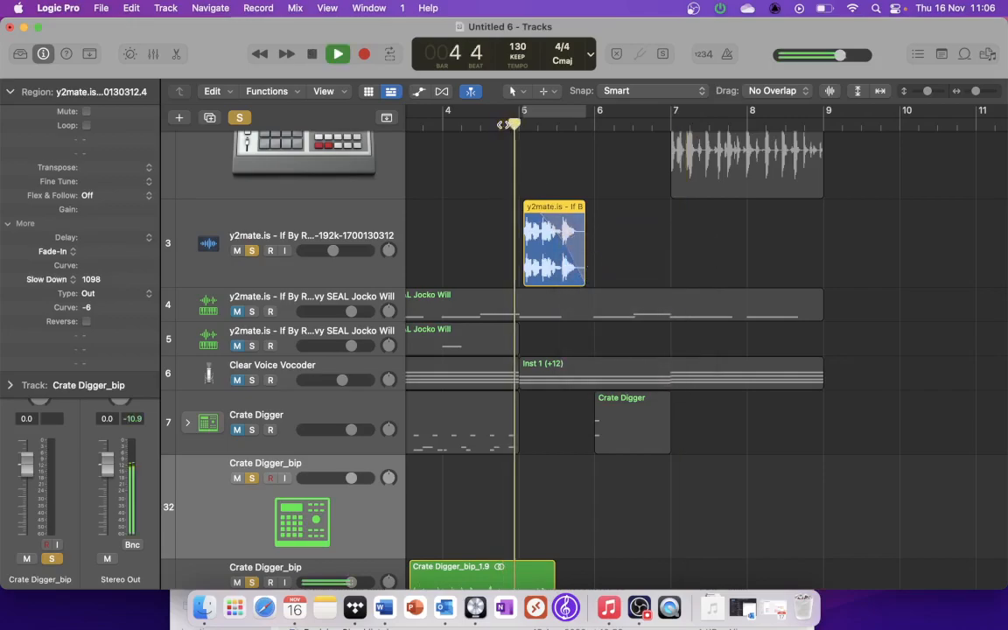
pyautogui.press('space')
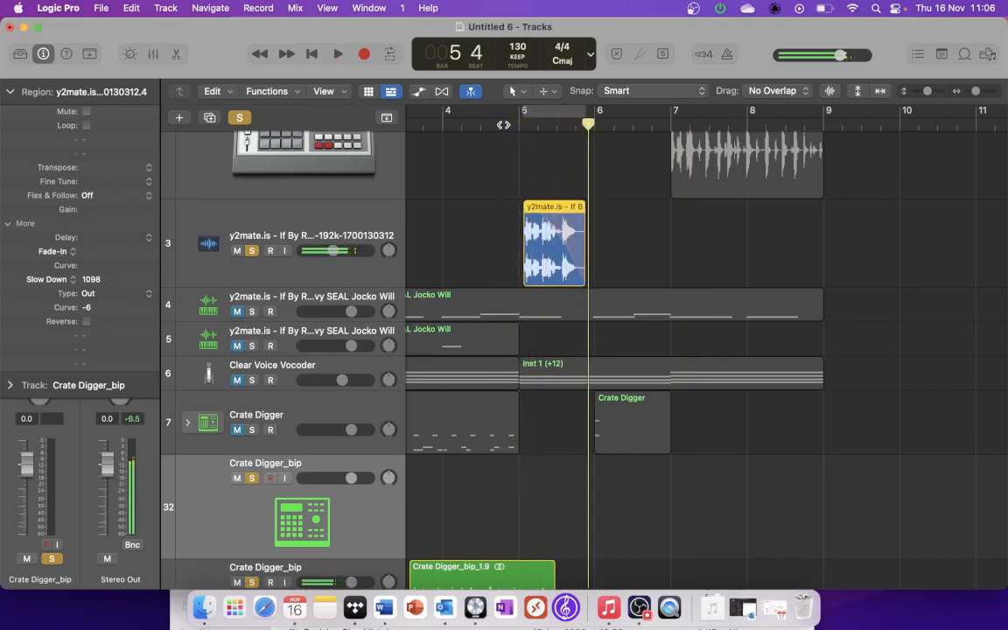
# Step: Turn off solo on Crate Digger_bip tracks 32, 33 and 34 and mute them
pyautogui.scroll(-4, 285, 285)
pyautogui.click(252, 339)
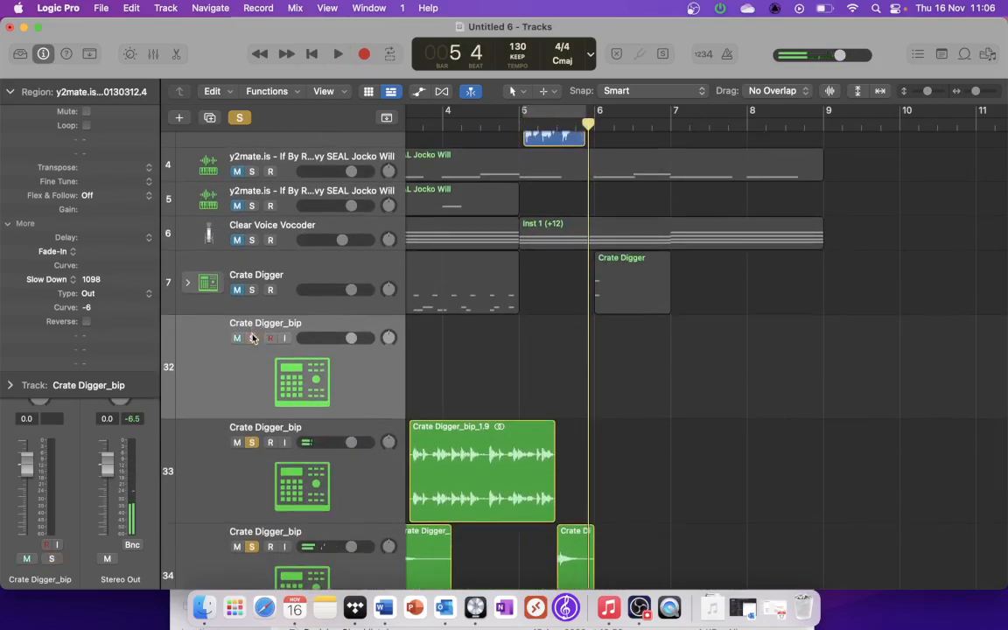
pyautogui.click(237, 340)
pyautogui.scroll(-6, 235, 340)
pyautogui.click(238, 235)
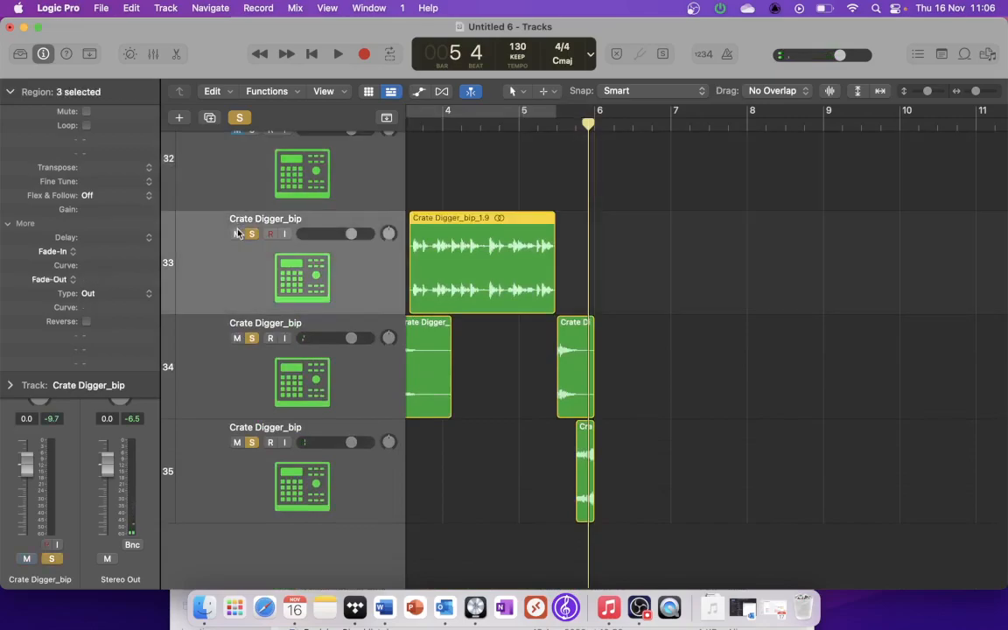
pyautogui.click(251, 339)
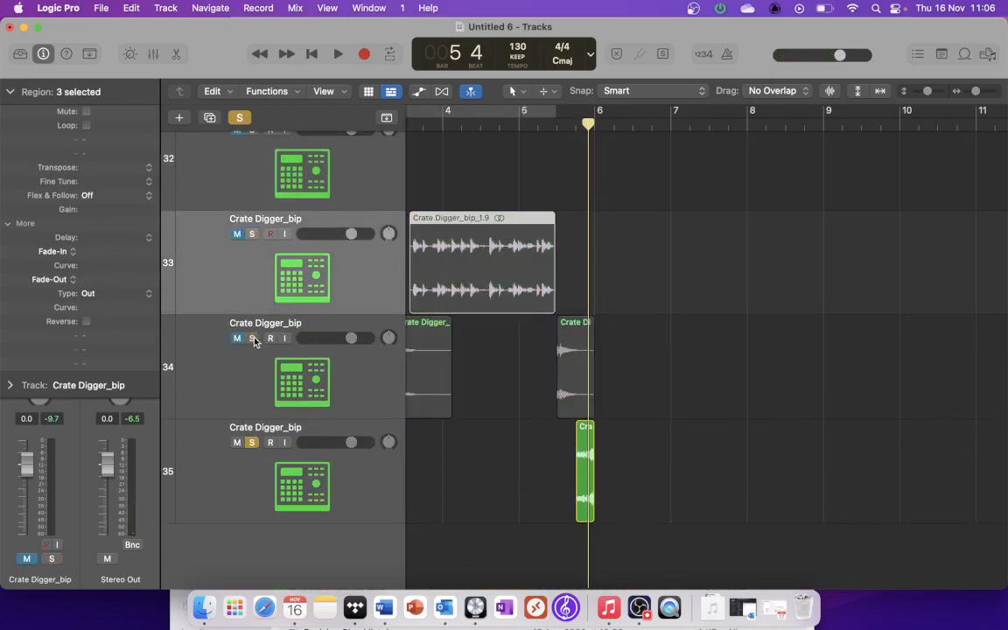
# Step: Play the slowed-down vocal phrase from just before bar 5 to hear its ending
pyautogui.scroll(20, 246, 442)
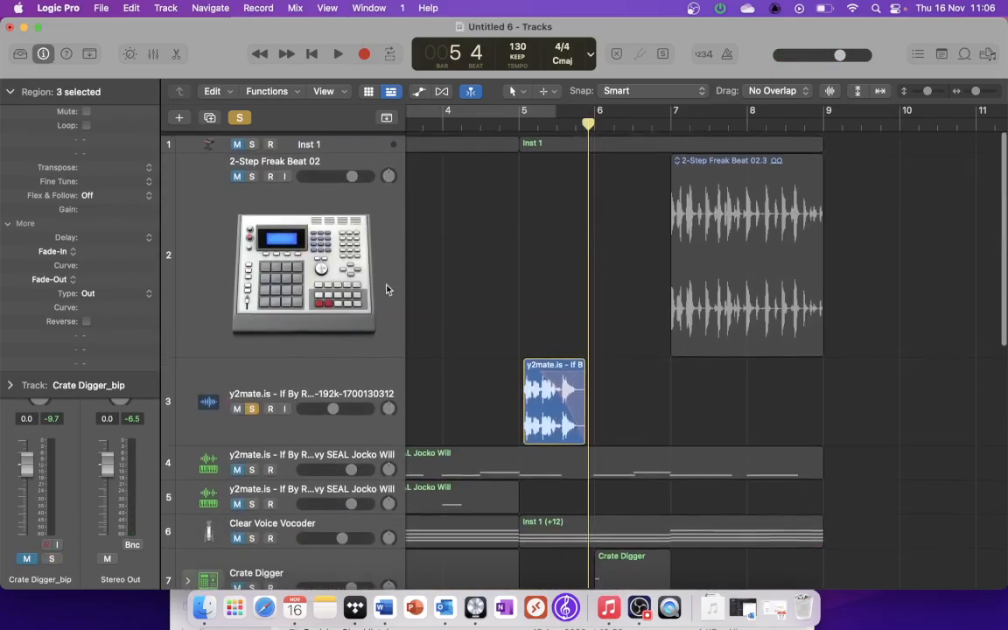
pyautogui.click(510, 123)
pyautogui.press('space')
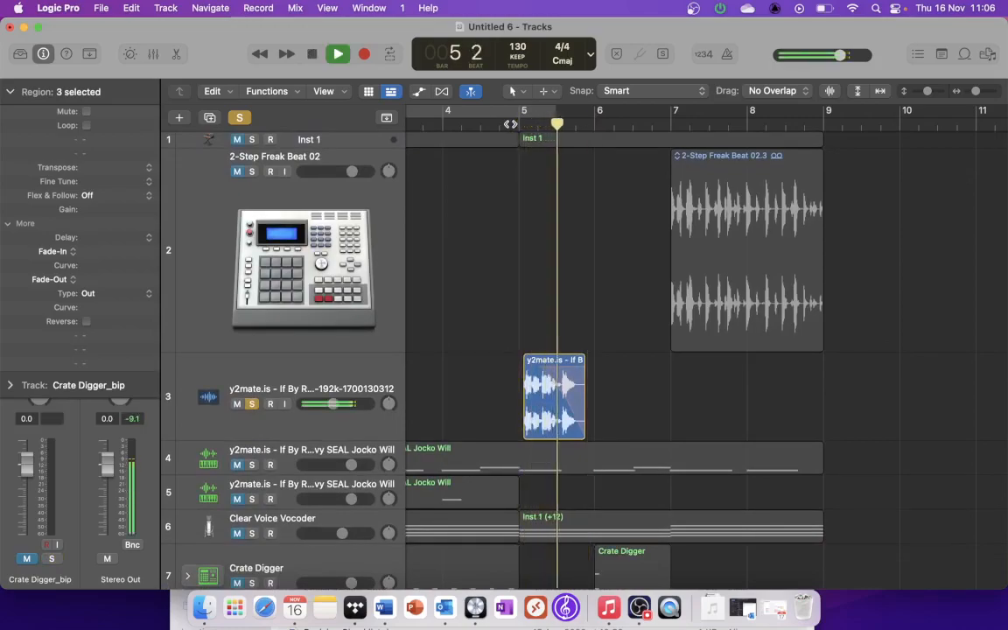
pyautogui.press('space')
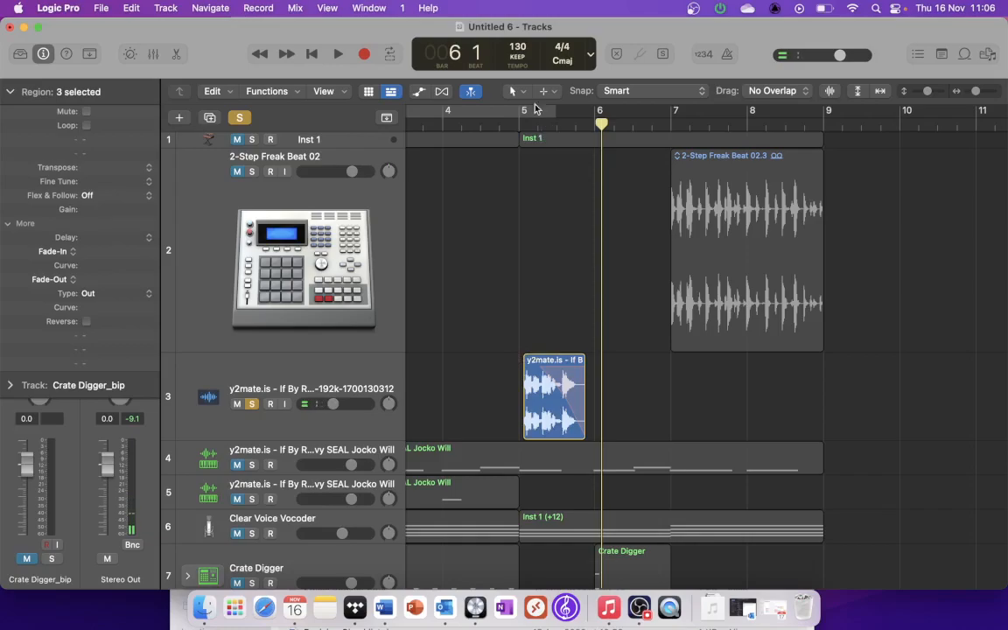
# Step: Add a 299 fade-in to the start of the vocal phrase and change it to Speed Up
pyautogui.click(516, 91)
pyautogui.click(552, 251)
pyautogui.moveTo(511, 421); pyautogui.dragTo(536, 424)
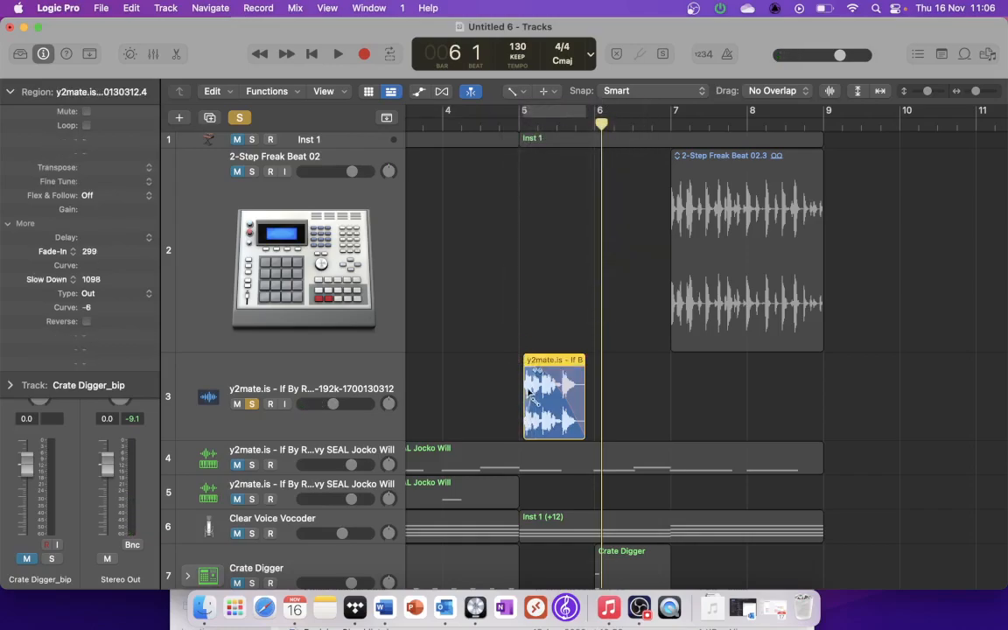
pyautogui.rightClick(529, 392)
pyautogui.click(551, 407)
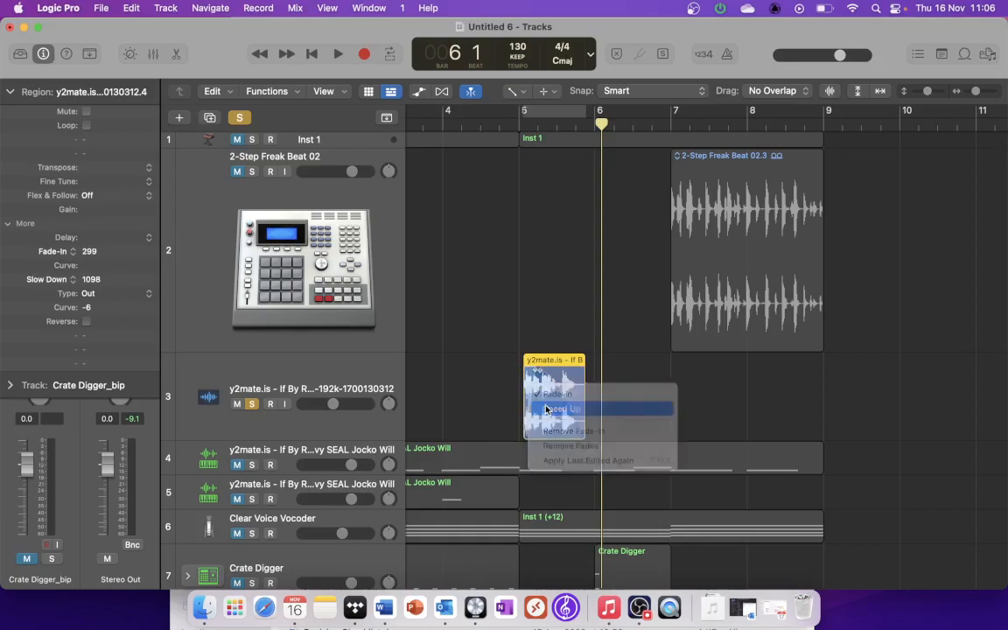
# Step: Audition the vocal phrase's speed-up and slow-down effects from just before bar 5
pyautogui.click(488, 123)
pyautogui.press('space')
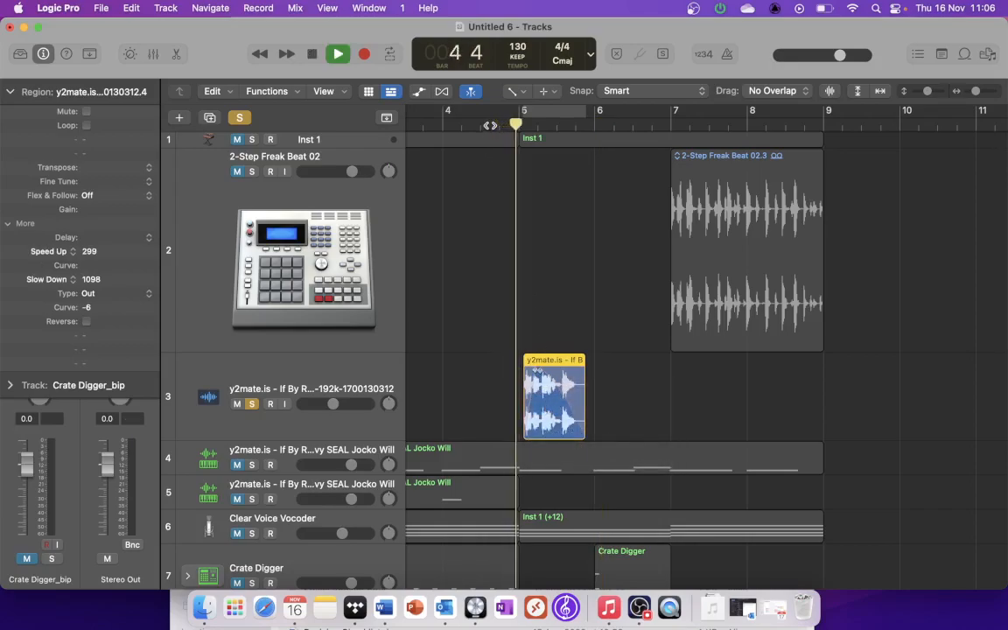
pyautogui.click(490, 124)
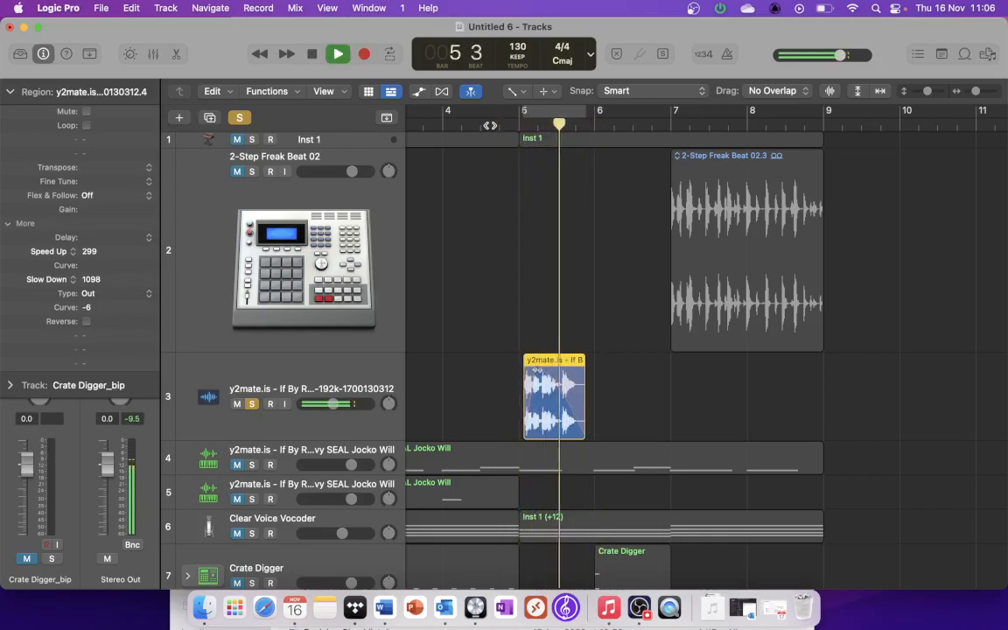
pyautogui.press('space')
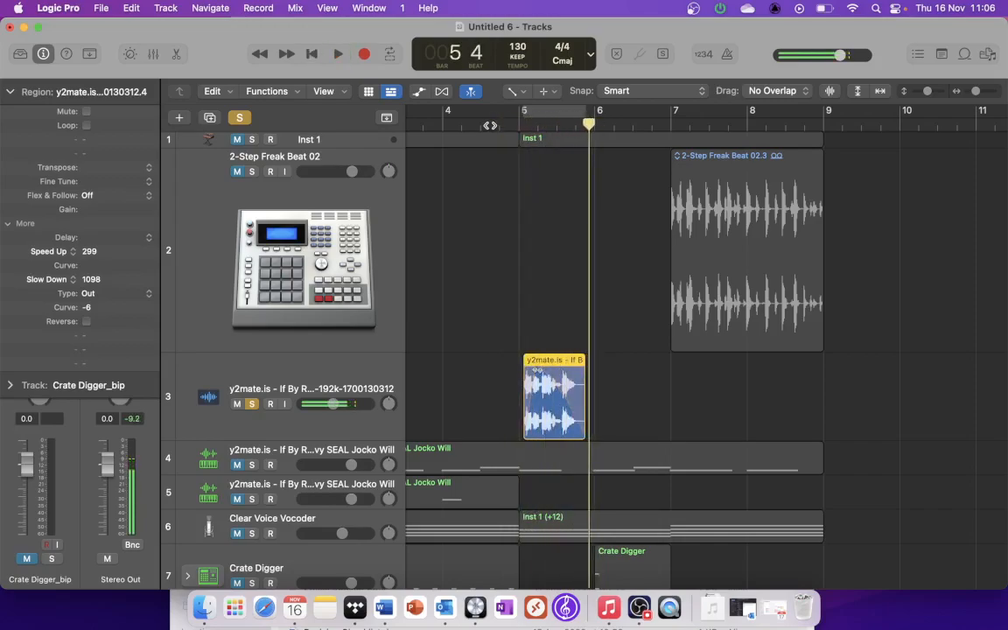
# Step: Solo the 2-Step Freak Beat 02 track instead of the vocal and give its bar 7 region a 1119 Slow Down fade-out, then audition it
pyautogui.click(252, 171)
pyautogui.click(252, 403)
pyautogui.moveTo(882, 244); pyautogui.dragTo(778, 250)
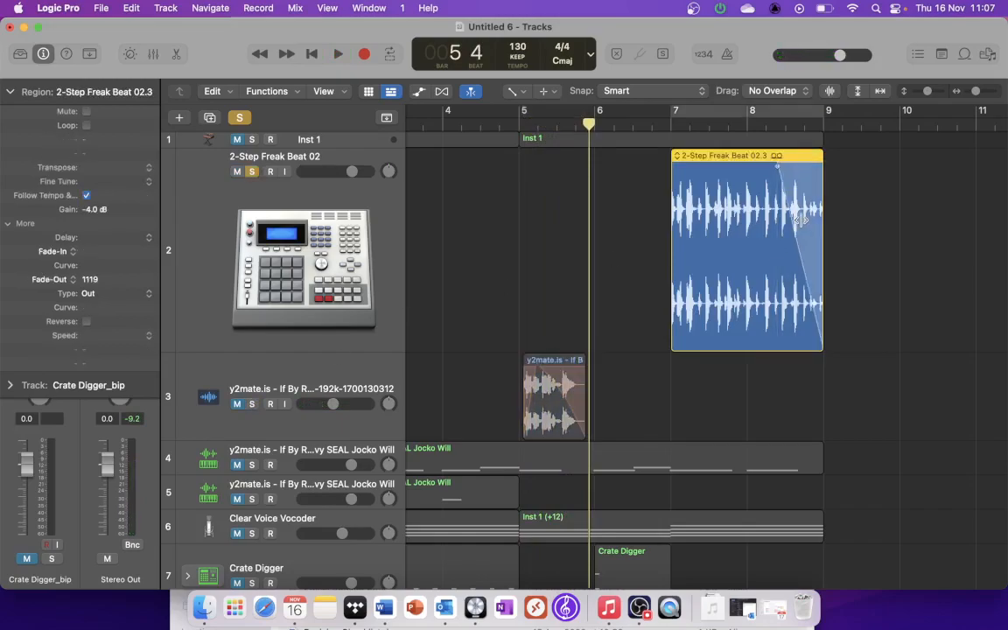
pyautogui.rightClick(800, 221)
pyautogui.click(822, 241)
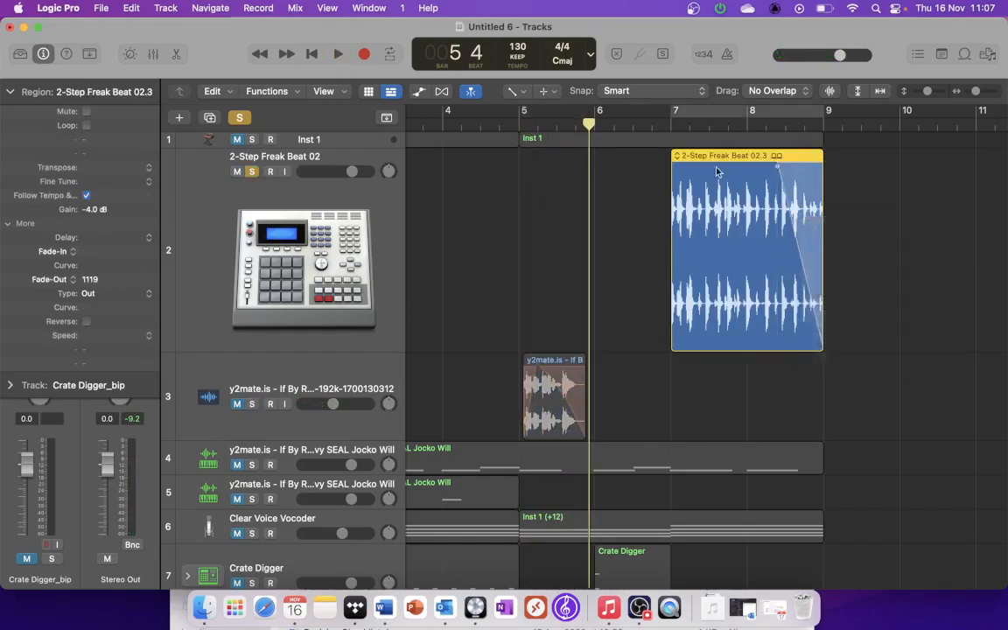
pyautogui.doubleClick(671, 125)
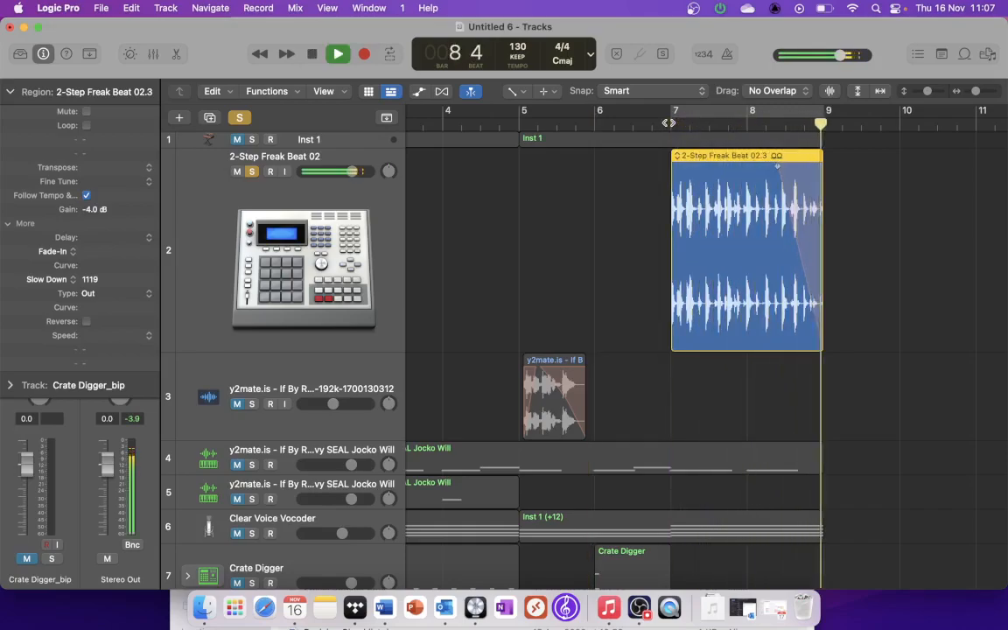
pyautogui.press('space')
# Step: Add a 2454 fade-in to the 2-Step Freak Beat region and play it from before bar 7
pyautogui.moveTo(655, 237); pyautogui.dragTo(775, 237)
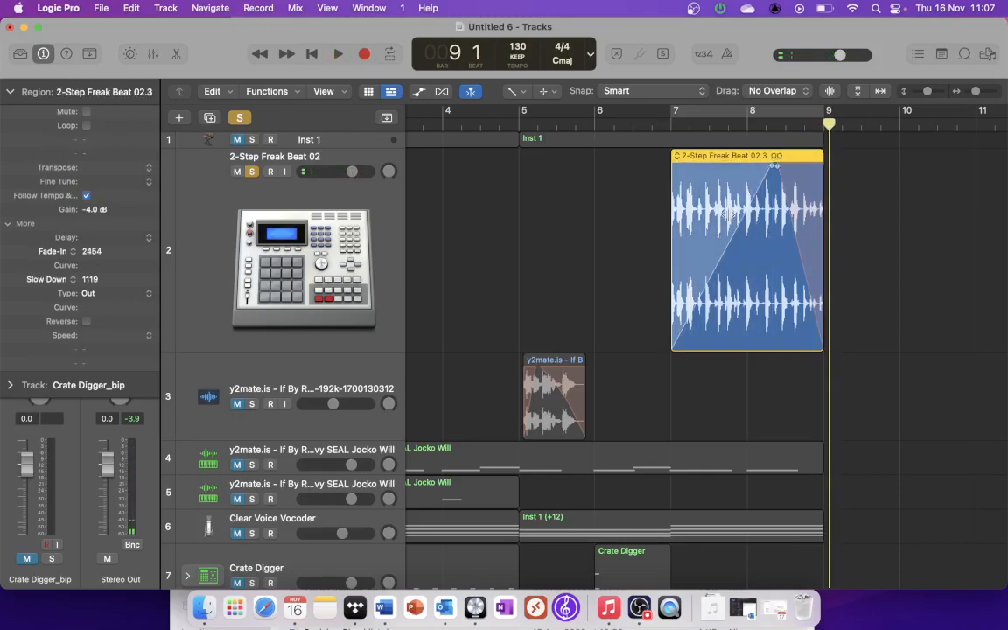
pyautogui.click(626, 123)
pyautogui.press('space')
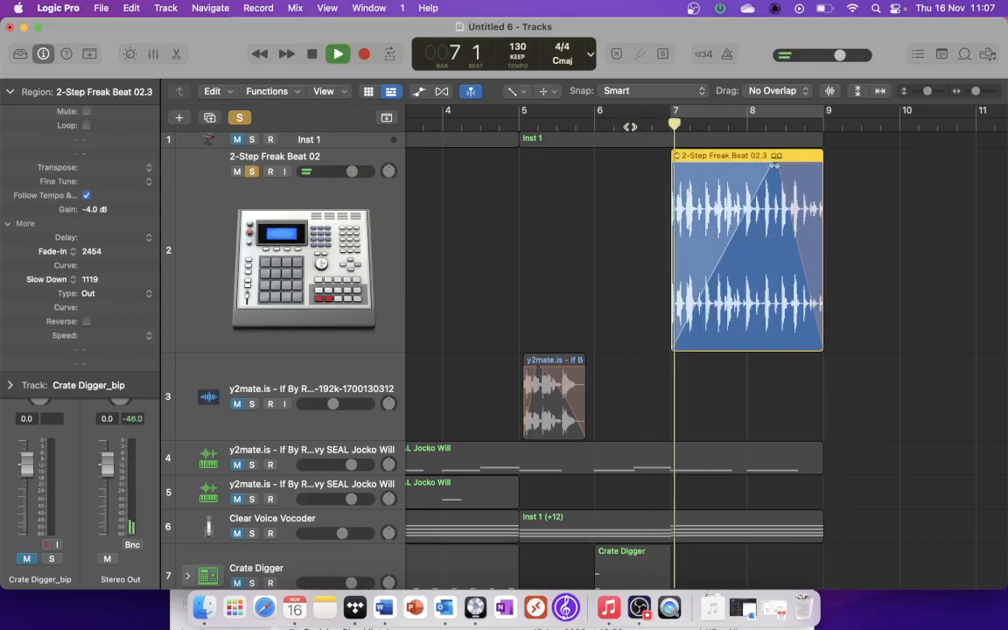
# Step: Change the 2-Step Freak Beat region's fade-in to Speed Up and audition it from before bar 7
pyautogui.press('space')
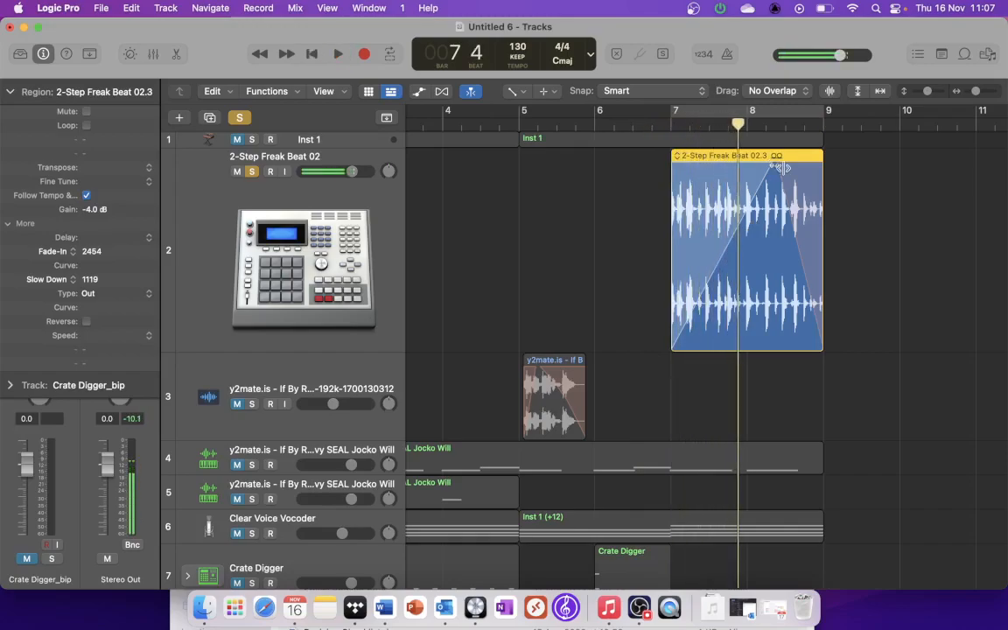
pyautogui.rightClick(728, 234)
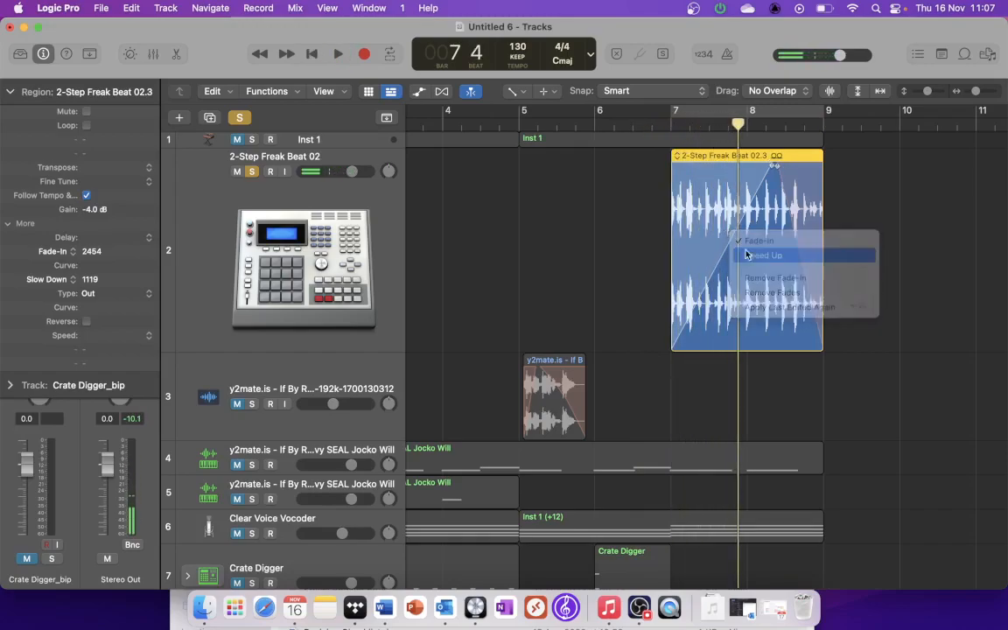
pyautogui.click(700, 252)
pyautogui.press('space')
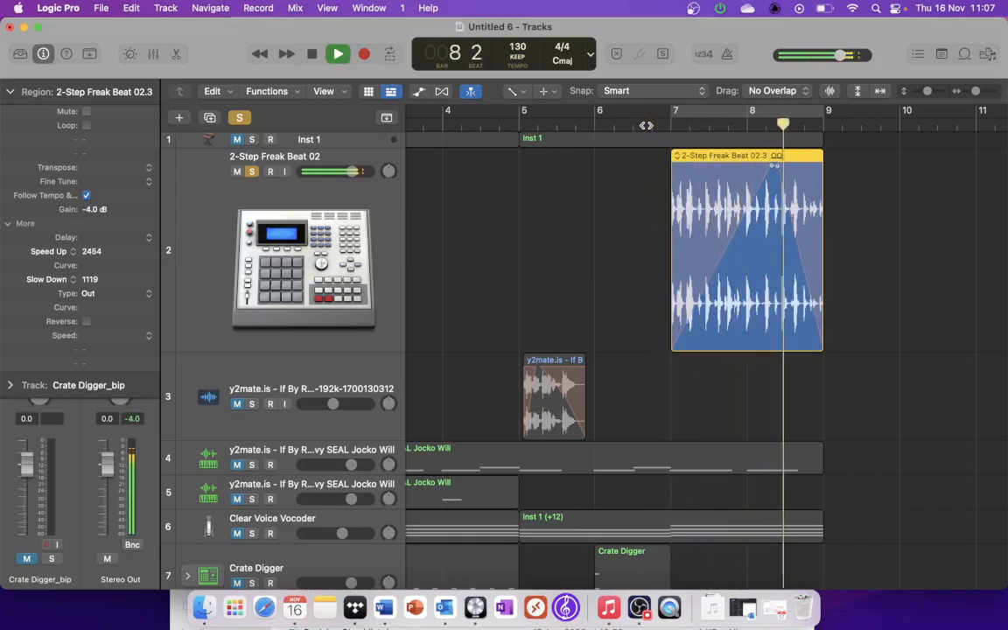
pyautogui.press('space')
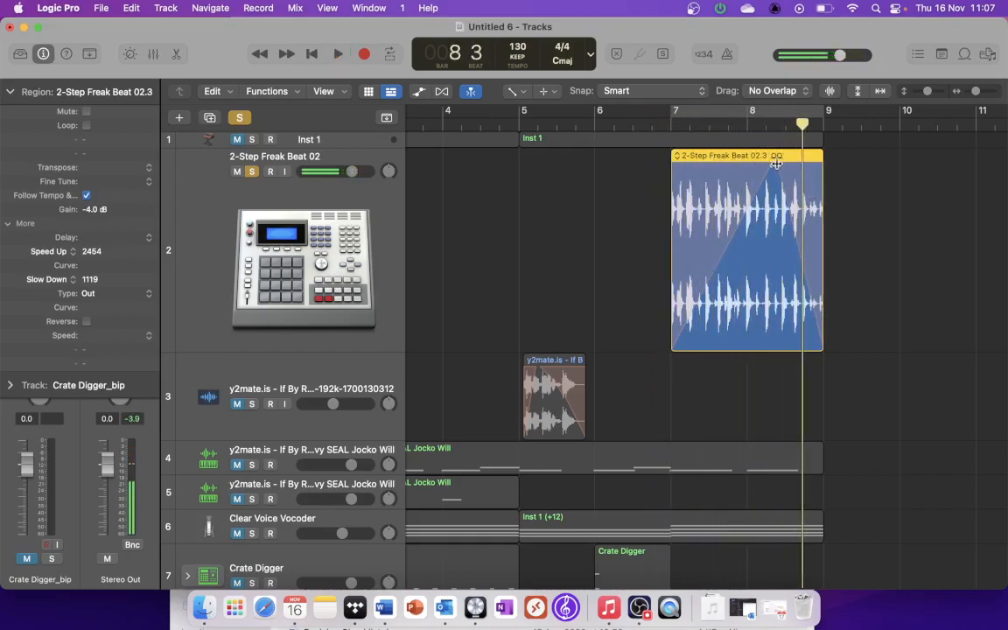
# Step: Remove the Slow Down fade-out from the bar 7 2-Step Freak Beat region and play it from before bar 7
pyautogui.moveTo(775, 163); pyautogui.dragTo(832, 160)
pyautogui.press('space')
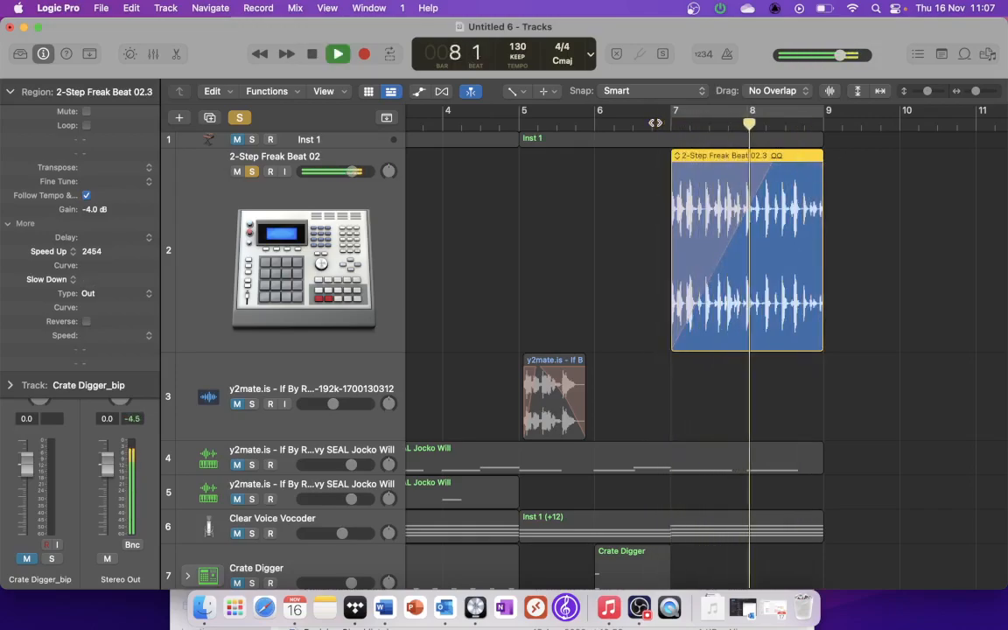
pyautogui.press('space')
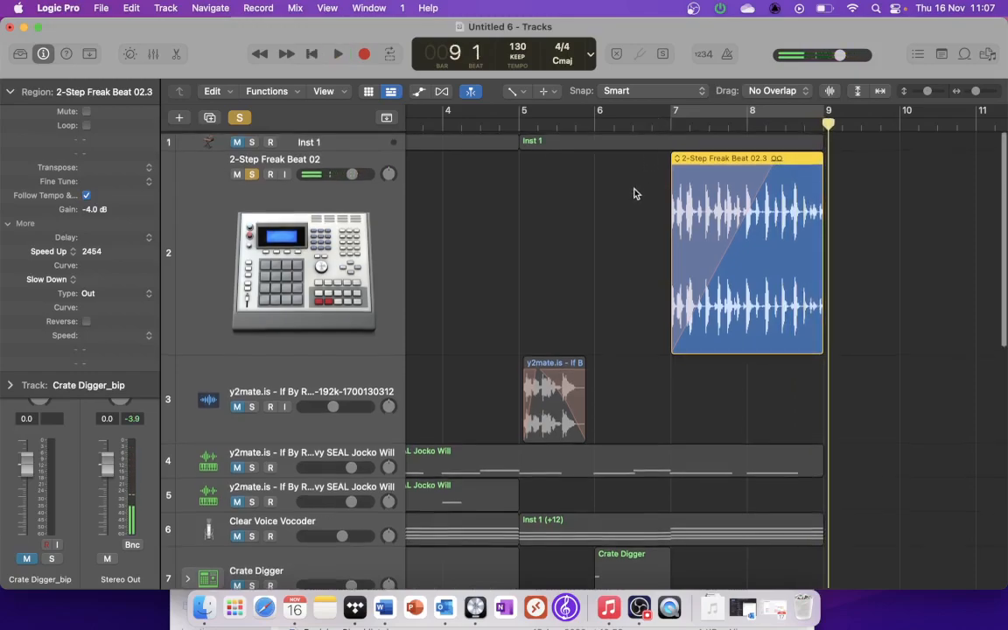
# Step: Unsolo the 2-Step Freak Beat 02 track and bounce the two Inst 1 regions in place to a new track, leaving the source
pyautogui.click(251, 170)
pyautogui.click(299, 141)
pyautogui.click(298, 149)
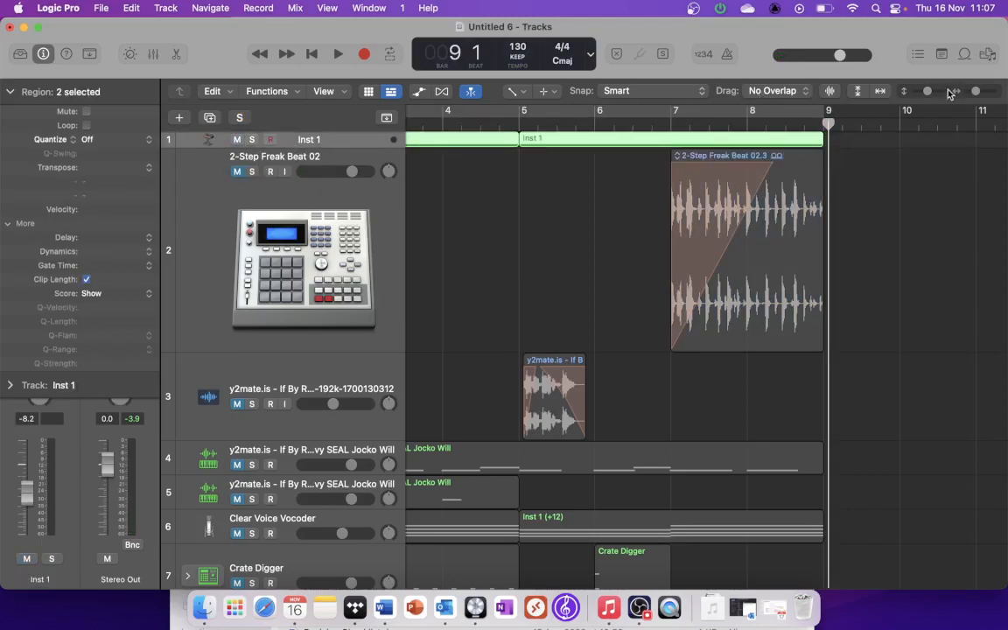
pyautogui.moveTo(930, 91); pyautogui.dragTo(938, 91)
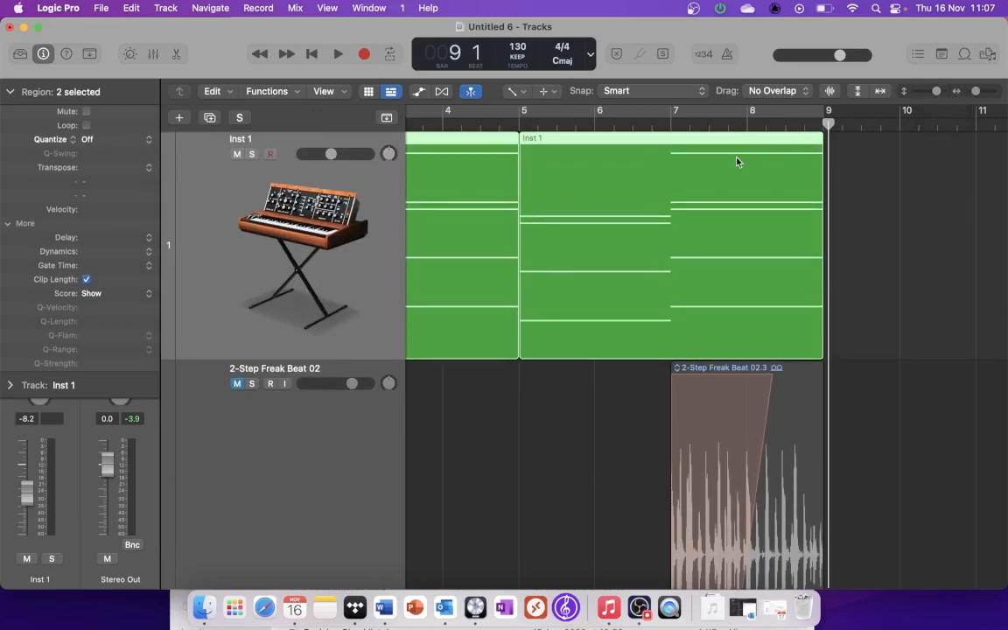
pyautogui.rightClick(737, 162)
pyautogui.click(757, 164)
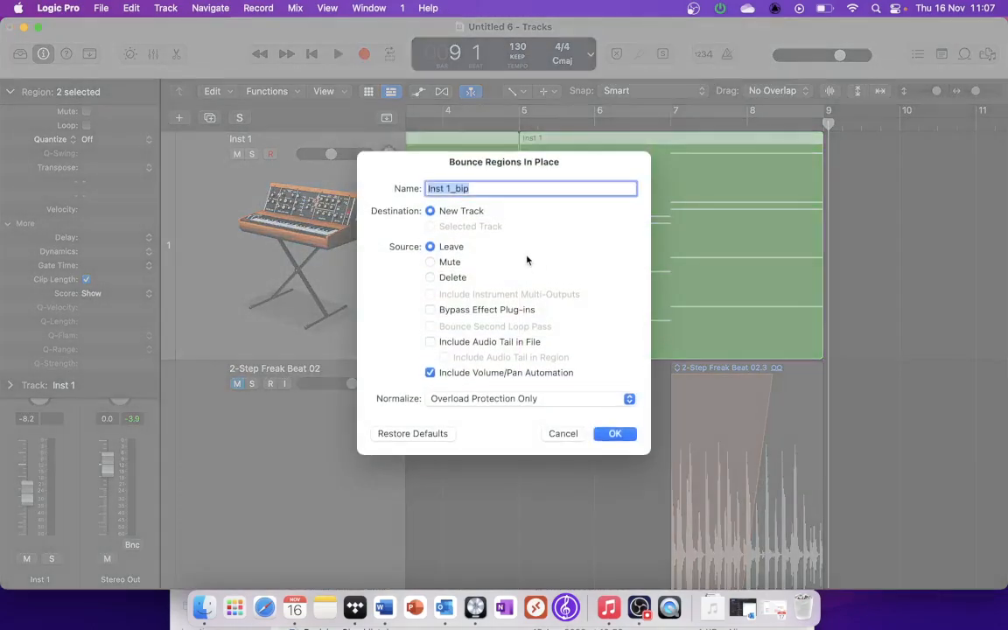
pyautogui.click(616, 434)
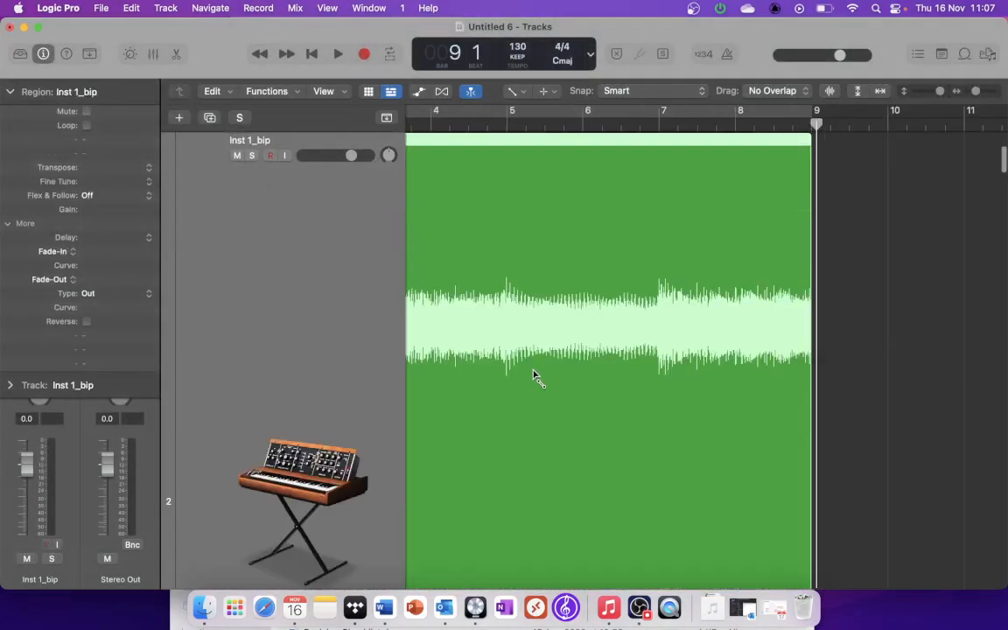
# Step: Solo the bounced Inst 1_bip track and audition its region from the start of the project
pyautogui.scroll(-5, 538, 374)
pyautogui.hscroll(-3, 539, 375)
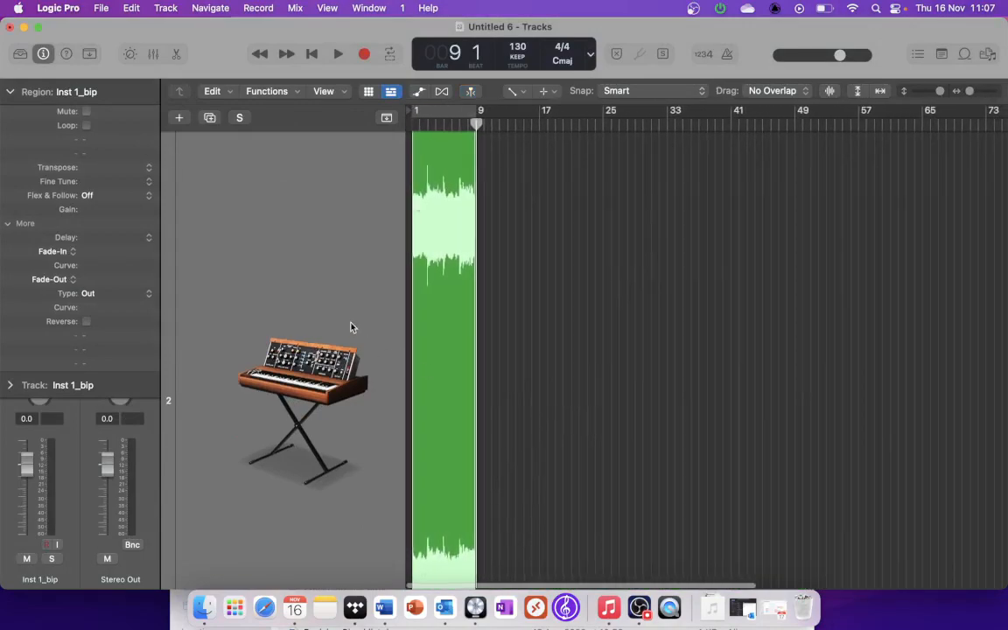
pyautogui.scroll(5, 351, 328)
pyautogui.click(252, 392)
pyautogui.scroll(-3, 252, 387)
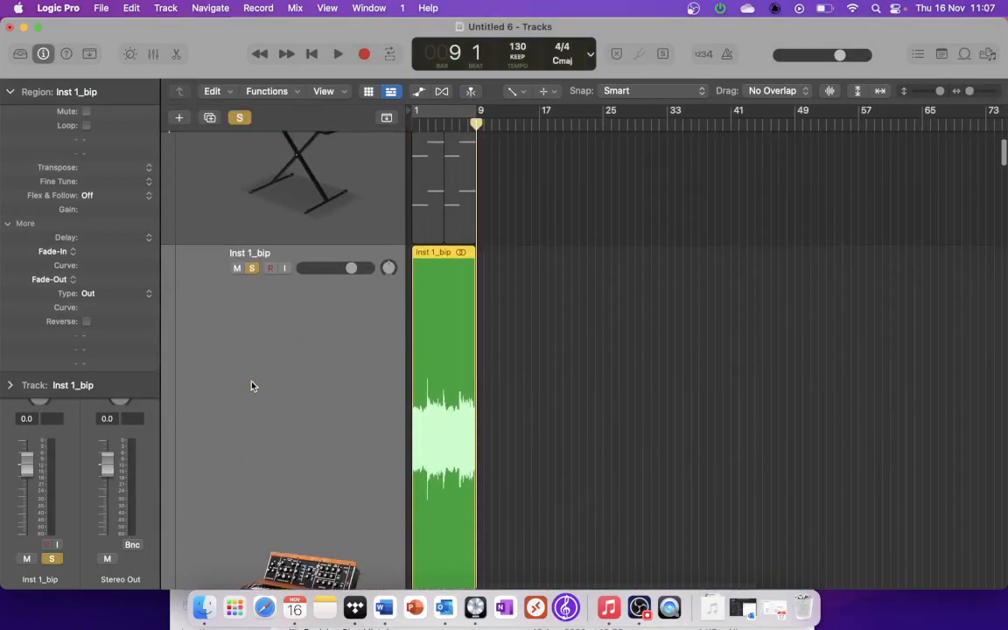
pyautogui.scroll(-2, 251, 386)
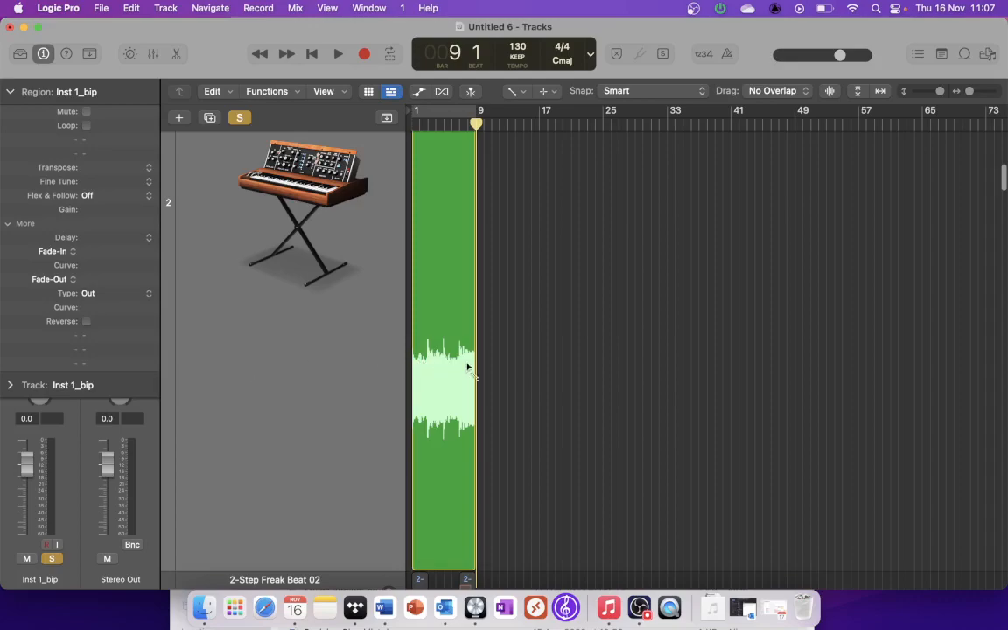
pyautogui.click(312, 55)
pyautogui.press('space')
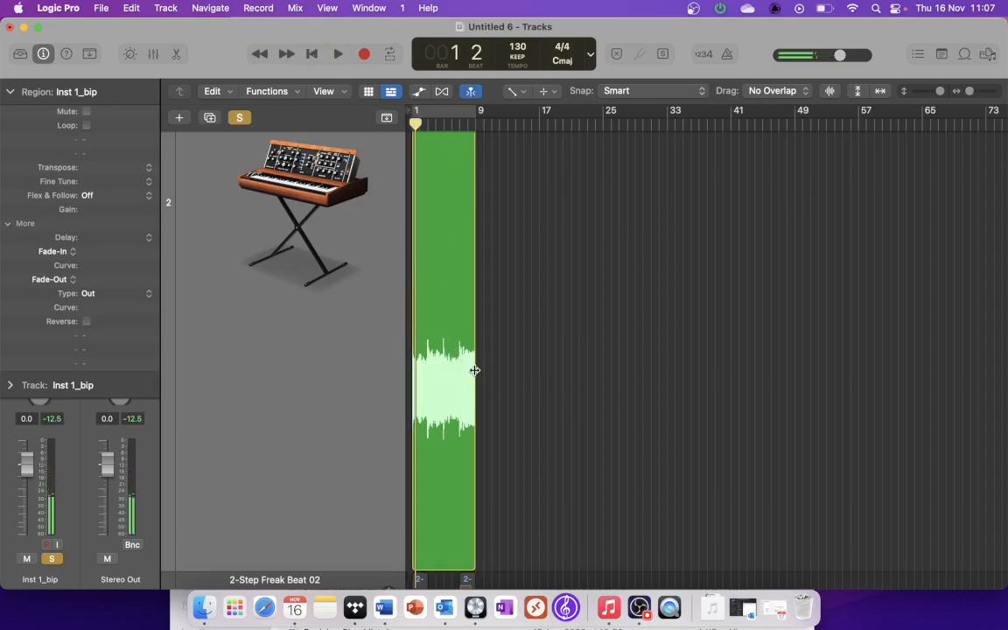
# Step: Switch to the Pointer tool and time-stretch the Inst 1_bip region so that it ends at bar 17
pyautogui.press('super+Right')
pyautogui.press('super+Right')
pyautogui.press('super+Right')
pyautogui.press('super+Right')
pyautogui.press('super+Right')
pyautogui.press('super+Right')
pyautogui.press('super+Right')
pyautogui.press('super+Right')
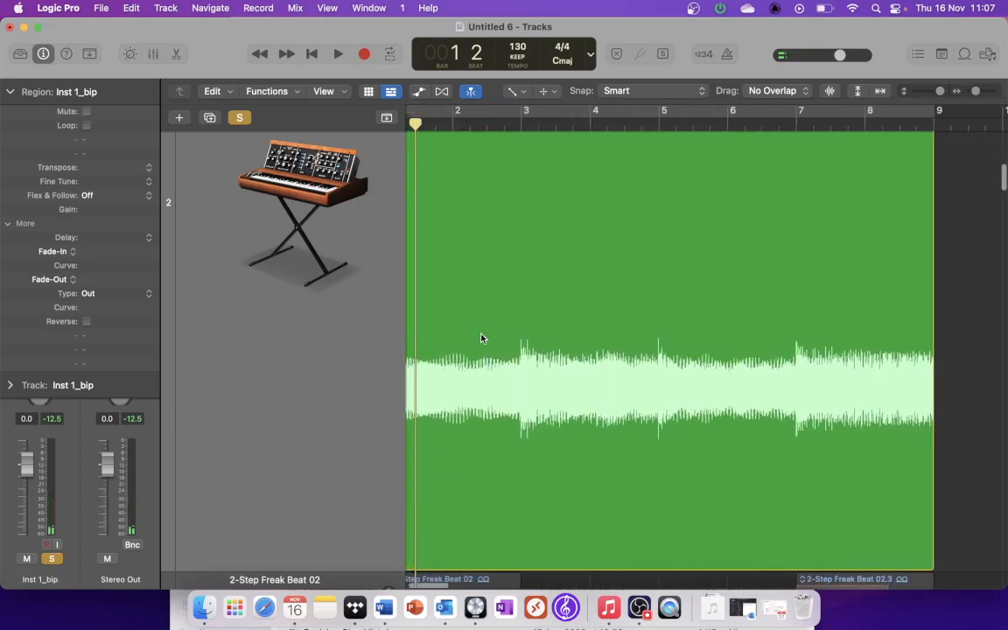
pyautogui.press('super+Left')
pyautogui.press('super+Left')
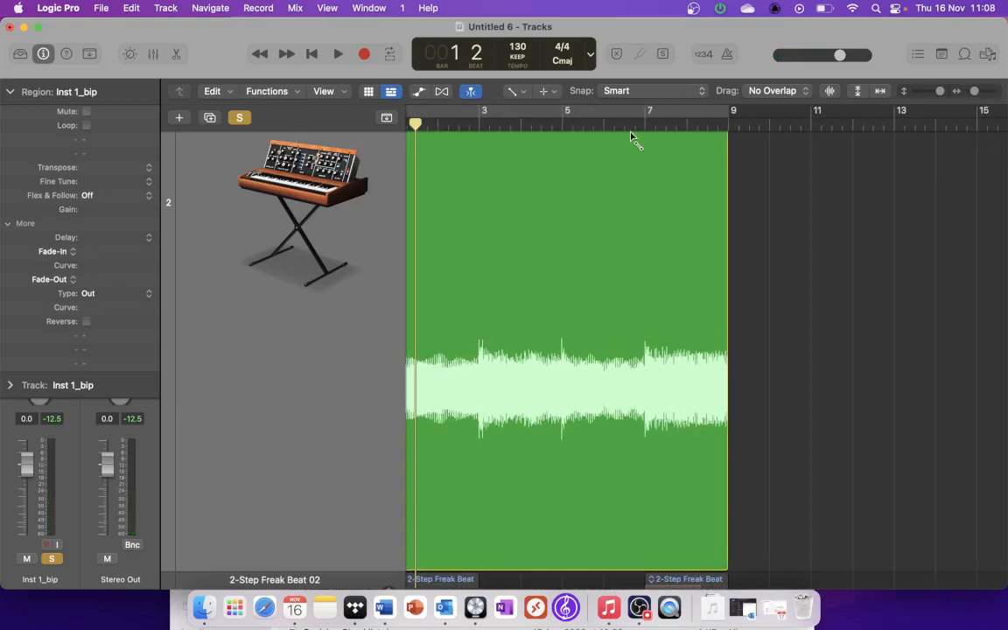
pyautogui.click(516, 90)
pyautogui.click(543, 106)
pyautogui.moveTo(727, 331); pyautogui.dragTo(947, 336)
pyautogui.press('super+Left')
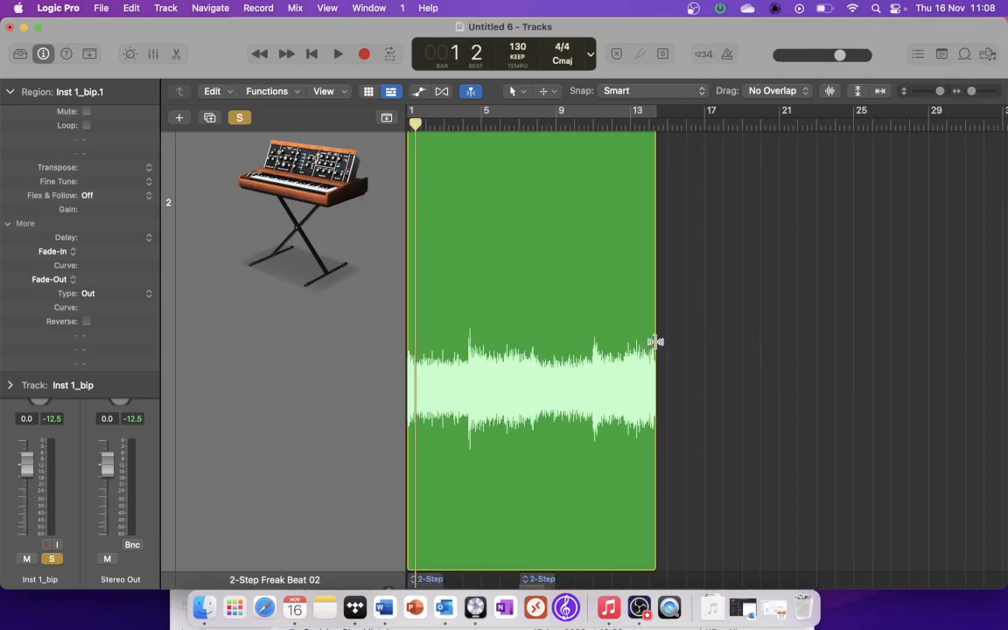
pyautogui.moveTo(655, 341); pyautogui.dragTo(697, 348)
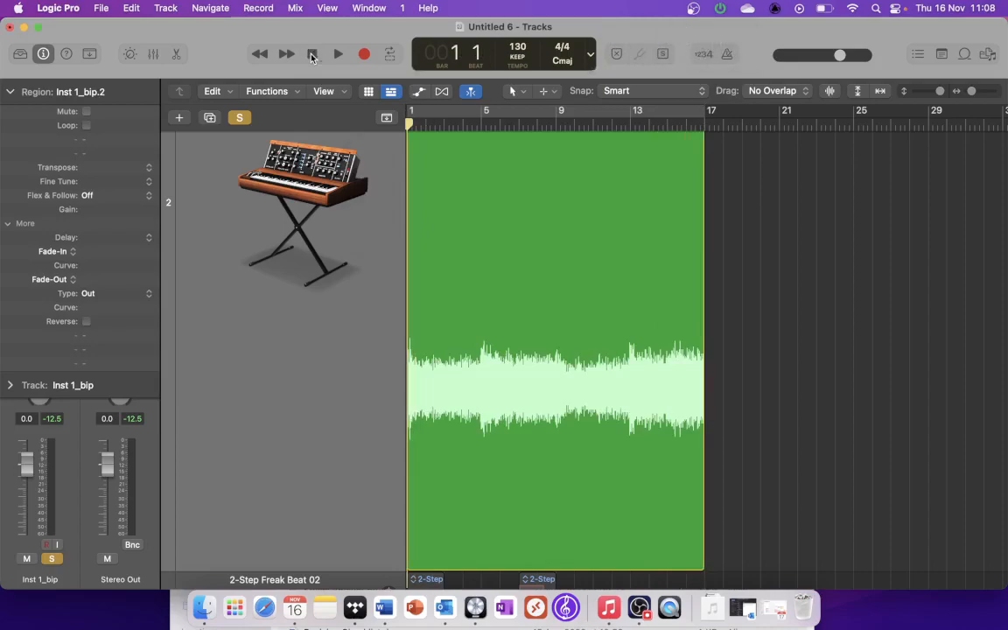
# Step: Audition the stretched Inst 1_bip region from bar 1 into bar 6
pyautogui.press('space')
pyautogui.scroll(3, 293, 129)
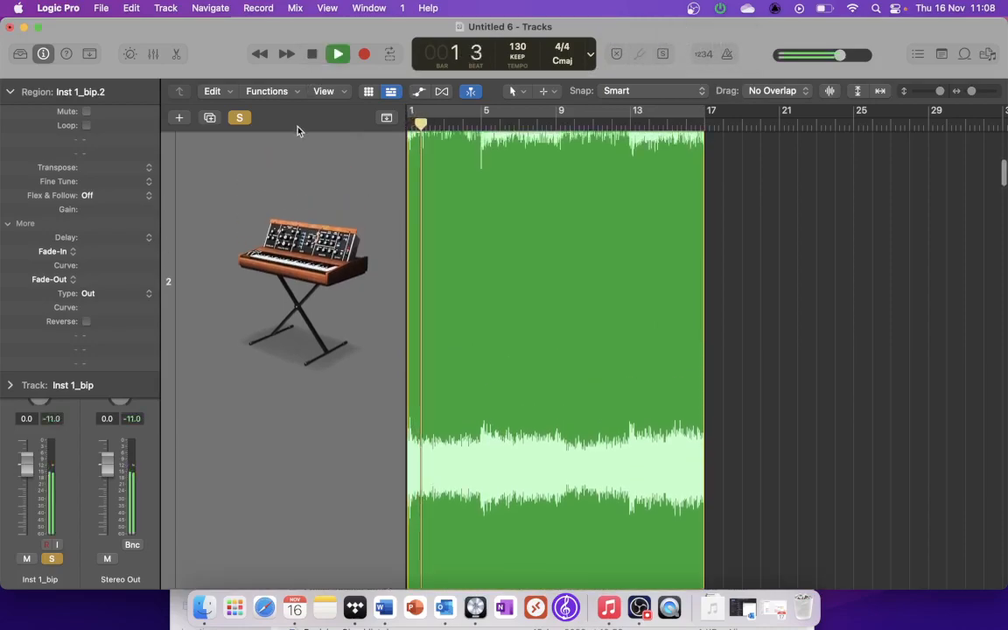
pyautogui.scroll(2, 254, 192)
pyautogui.scroll(-5, 253, 225)
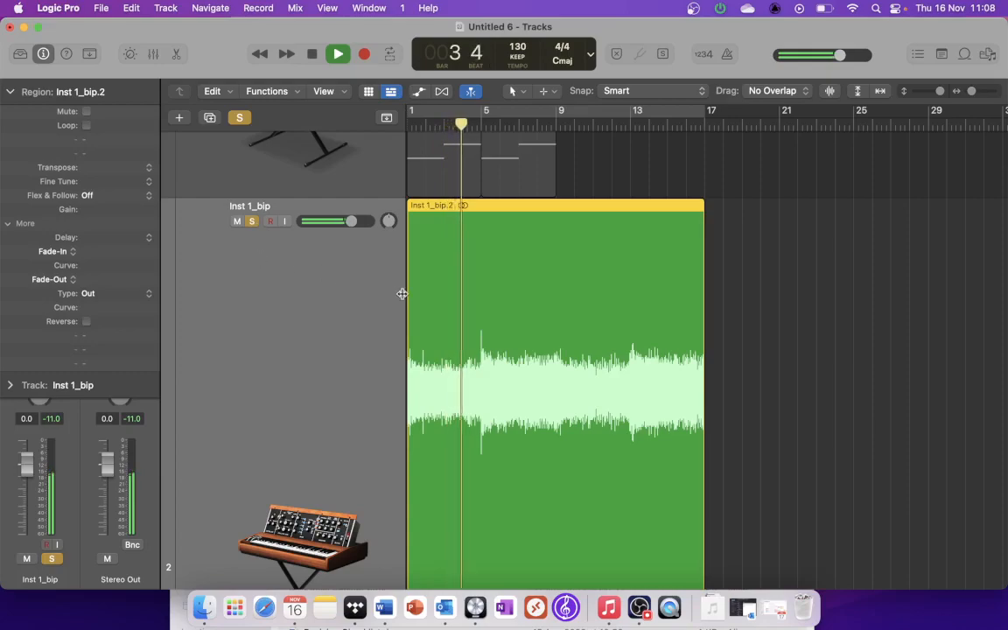
pyautogui.scroll(-3, 401, 294)
pyautogui.scroll(-1, 402, 293)
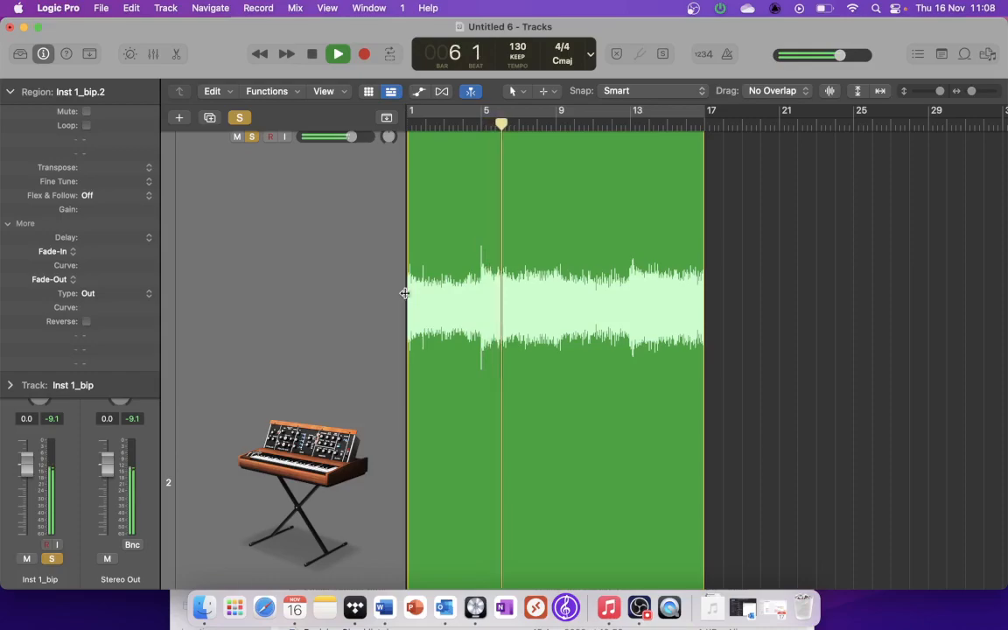
pyautogui.scroll(-5, 577, 233)
pyautogui.press('space')
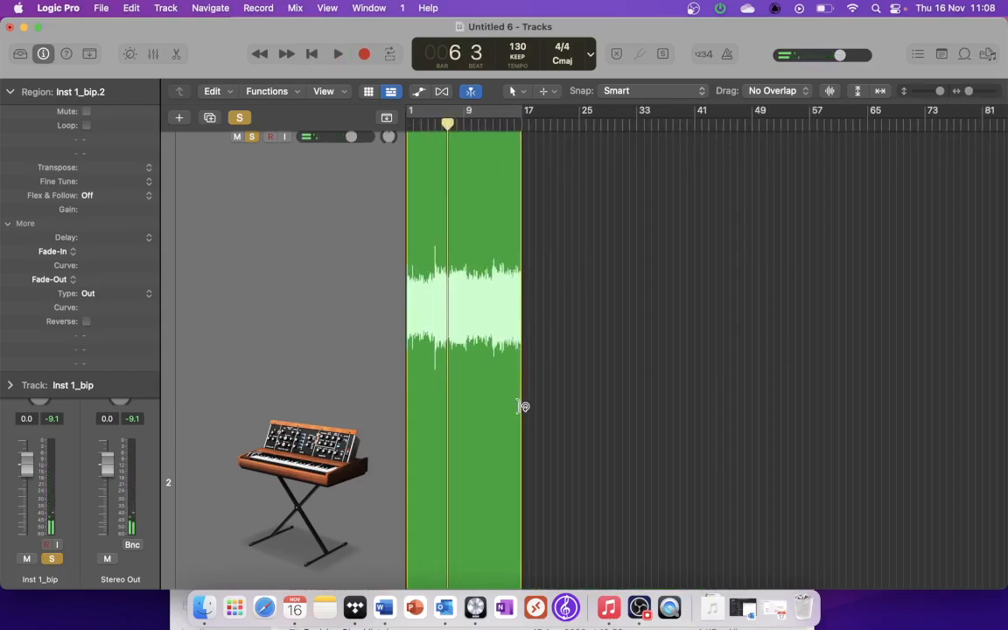
# Step: Time-stretch the Inst 1_bip region to a length of 32 bars and audition it
pyautogui.click(532, 265)
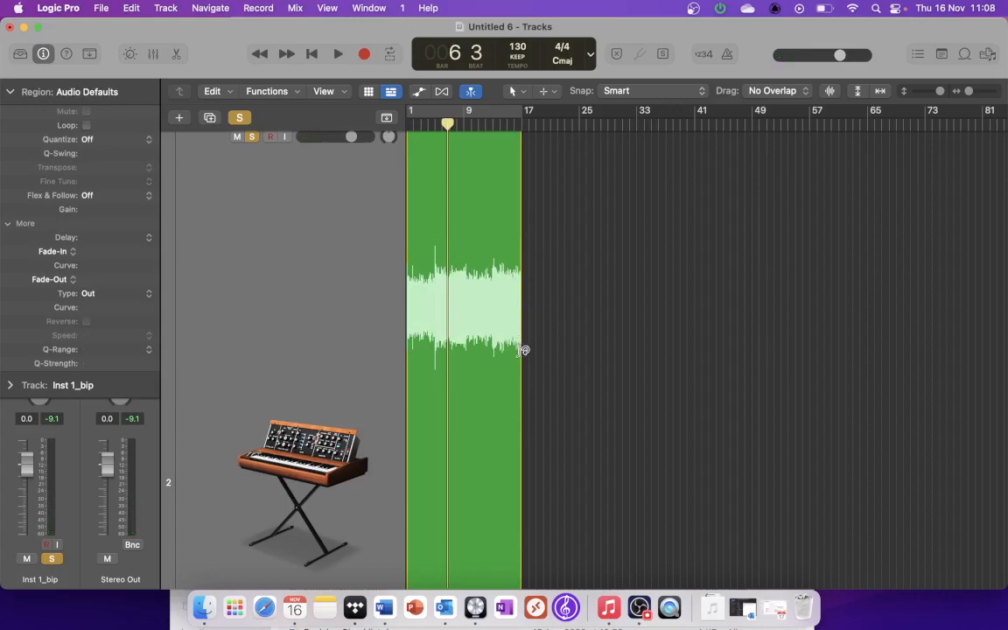
pyautogui.scroll(-3, 521, 381)
pyautogui.moveTo(940, 91); pyautogui.dragTo(930, 91)
pyautogui.moveTo(486, 297); pyautogui.dragTo(554, 303)
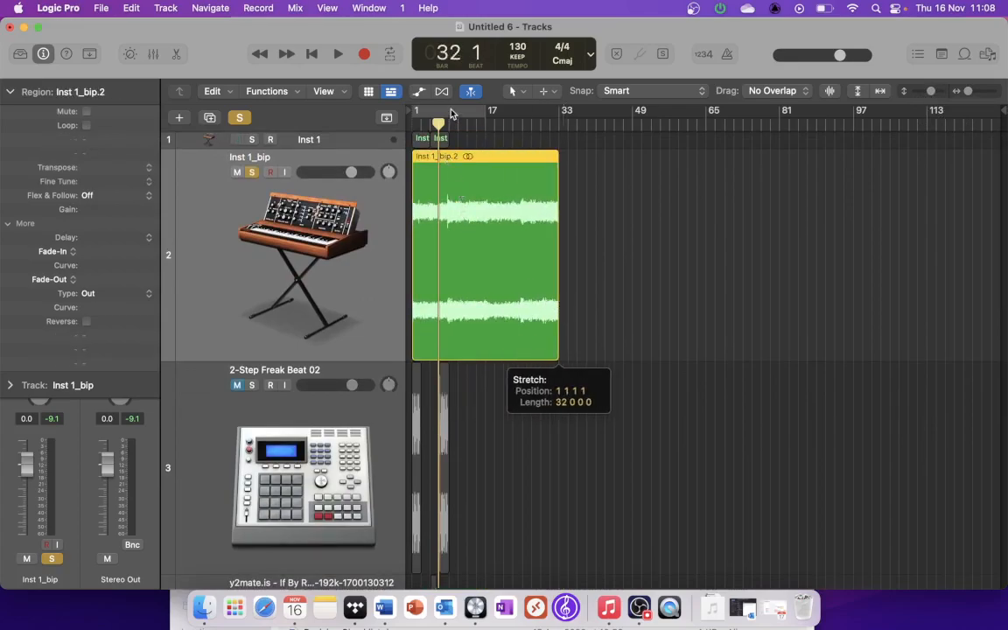
pyautogui.press('space')
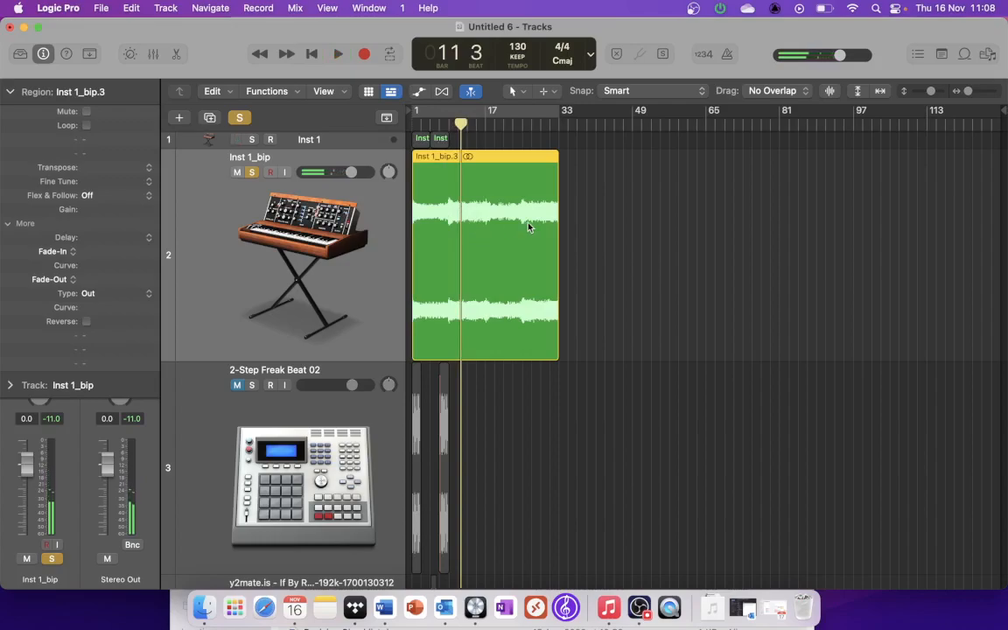
# Step: Add a 21675 fade-in to the Inst 1_bip region with the Fade tool and change it to Speed Up
pyautogui.scroll(5, 450, 235)
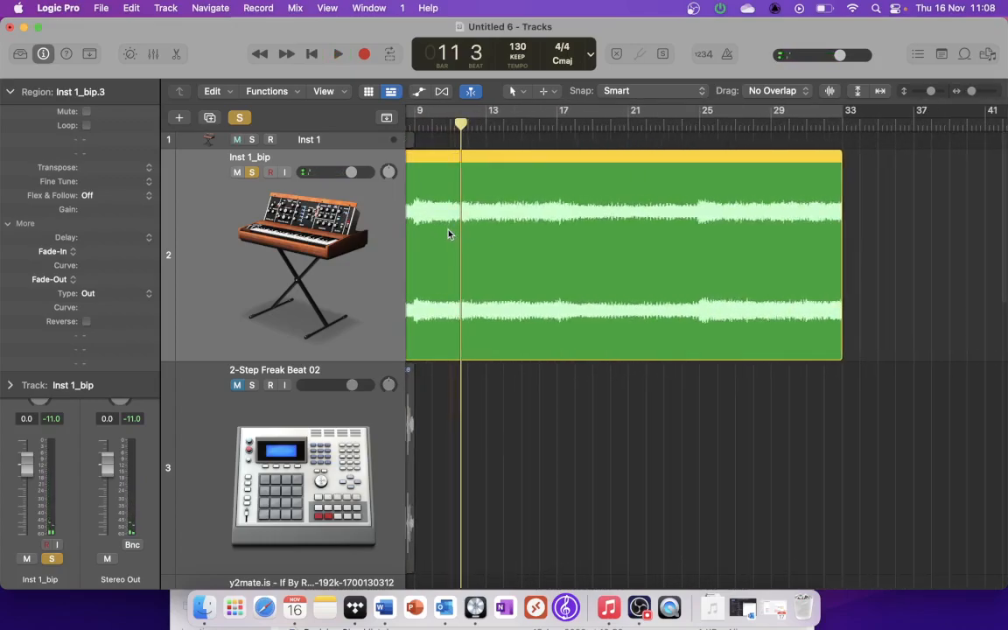
pyautogui.hscroll(-5, 449, 236)
pyautogui.click(517, 90)
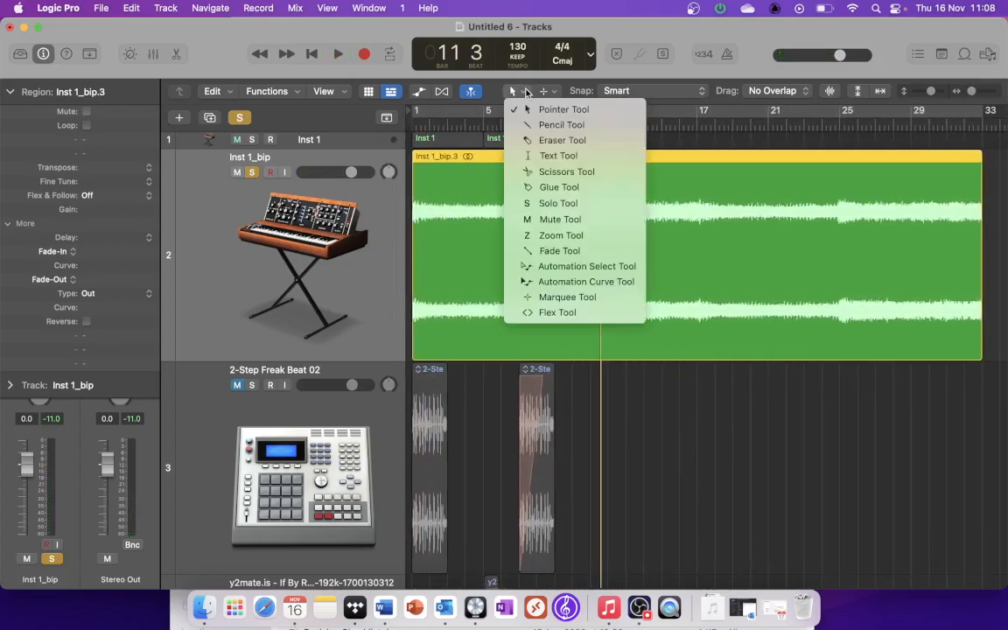
pyautogui.click(557, 251)
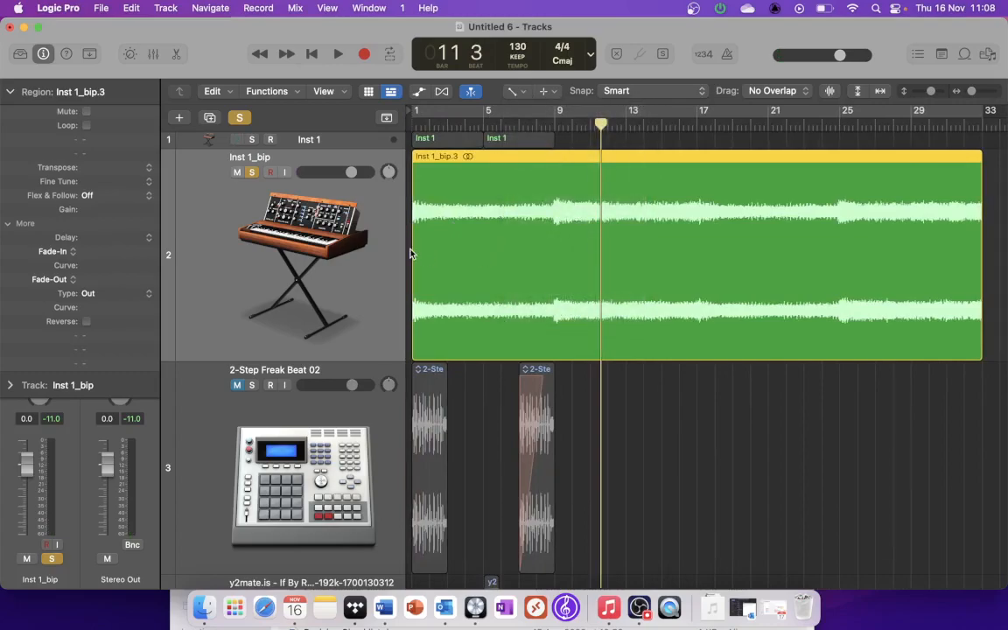
pyautogui.moveTo(411, 253); pyautogui.dragTo(622, 261)
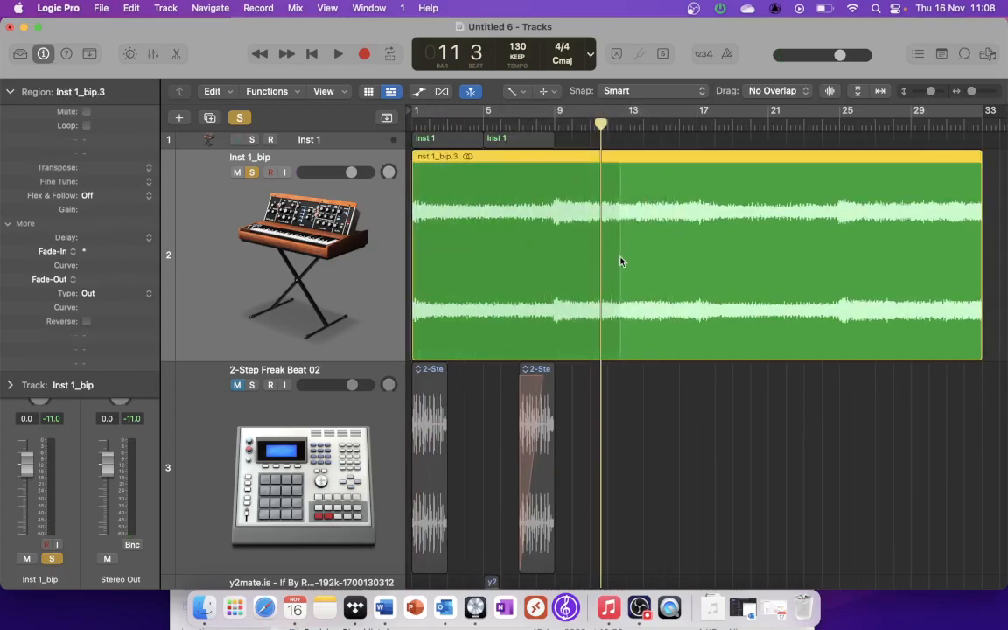
pyautogui.rightClick(458, 197)
pyautogui.click(494, 218)
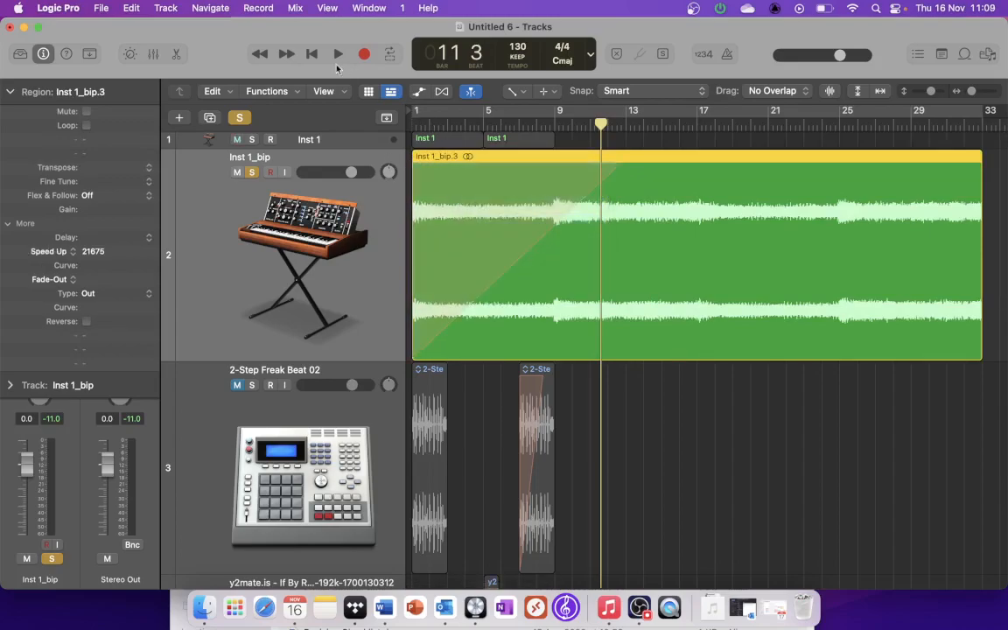
# Step: Audition the Inst 1_bip region's Speed Up effect from bar 1 into bar 14
pyautogui.click(311, 54)
pyautogui.press('space')
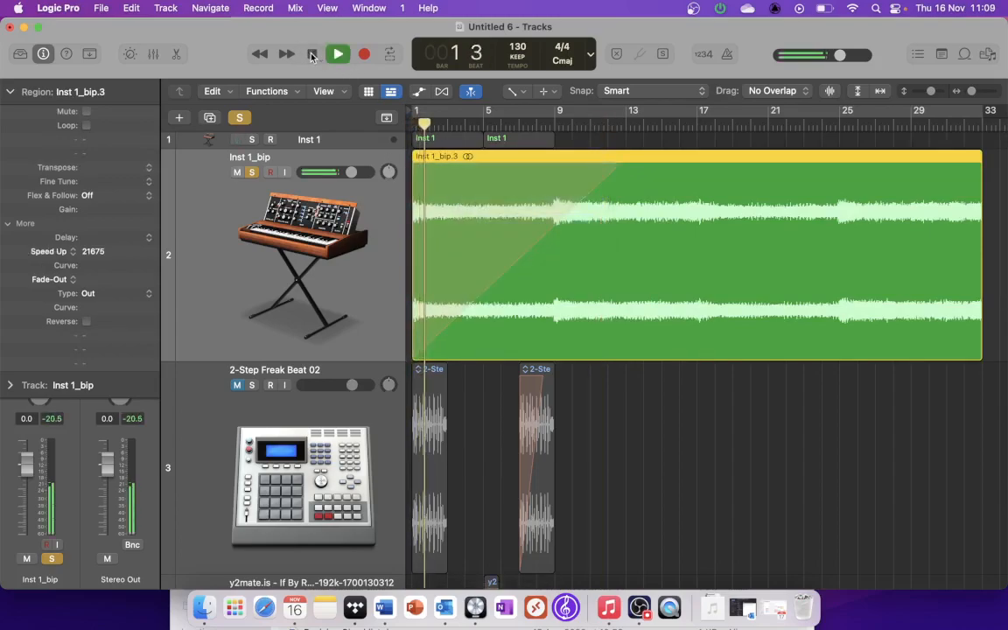
pyautogui.press('XF86AudioRaiseVolume')
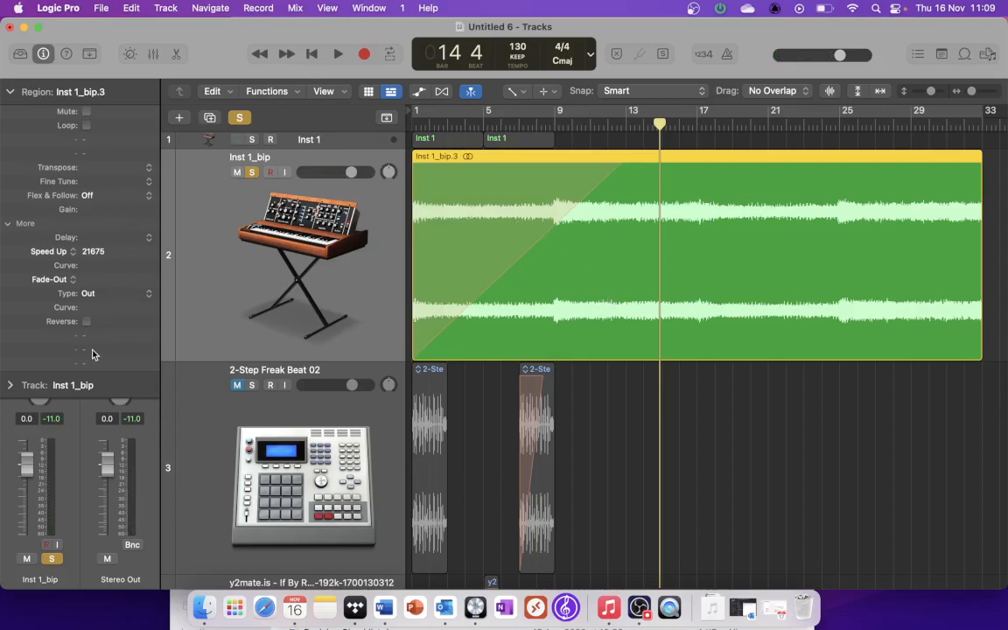
# Step: Reverse the Inst 1_bip region and audition it from bar 1 into bar 14 before unsoloing its track
pyautogui.click(86, 322)
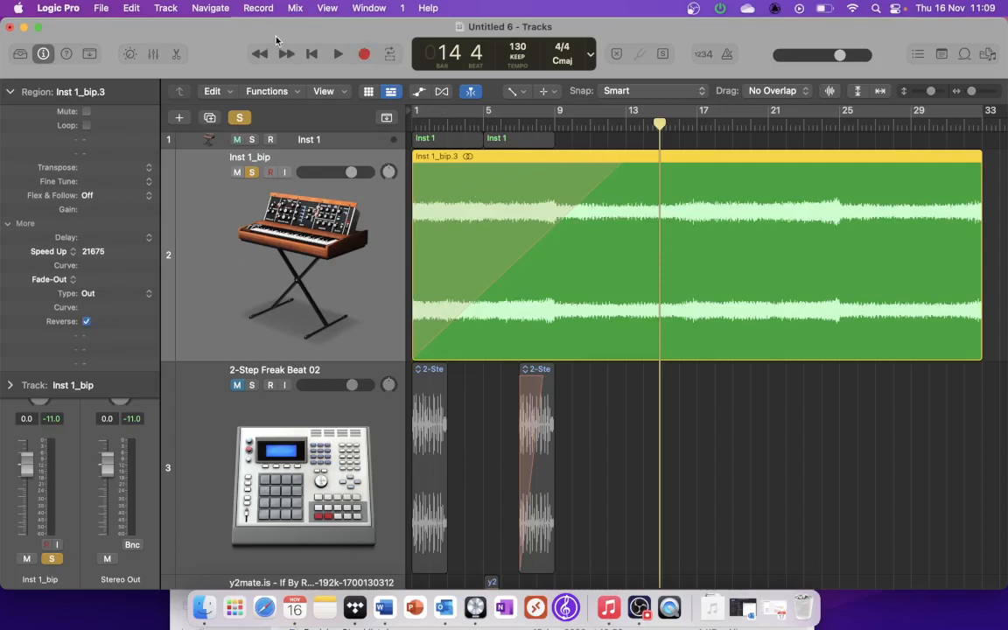
pyautogui.click(305, 56)
pyautogui.press('space')
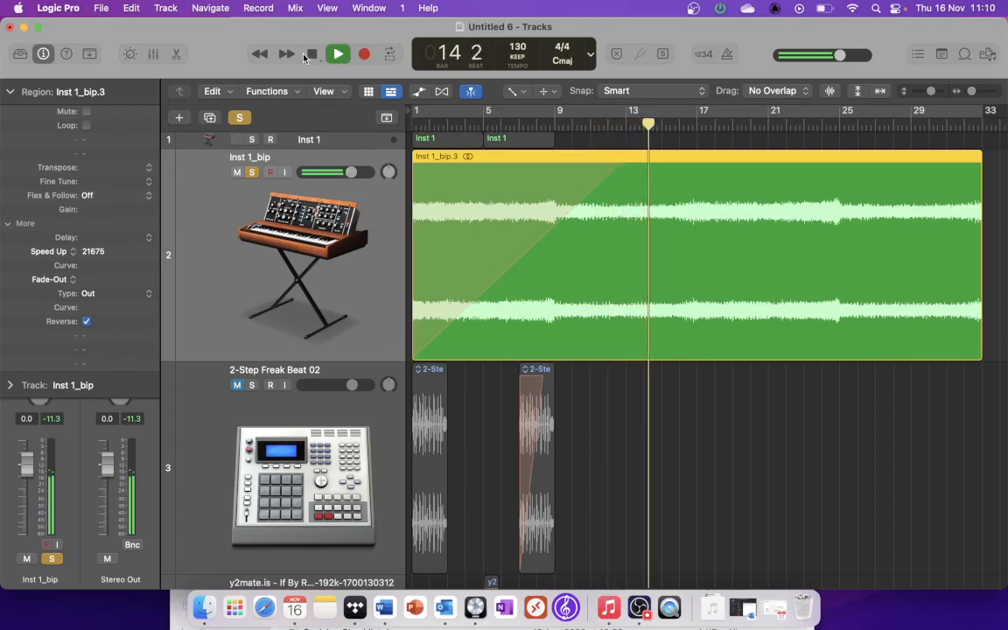
pyautogui.click(252, 172)
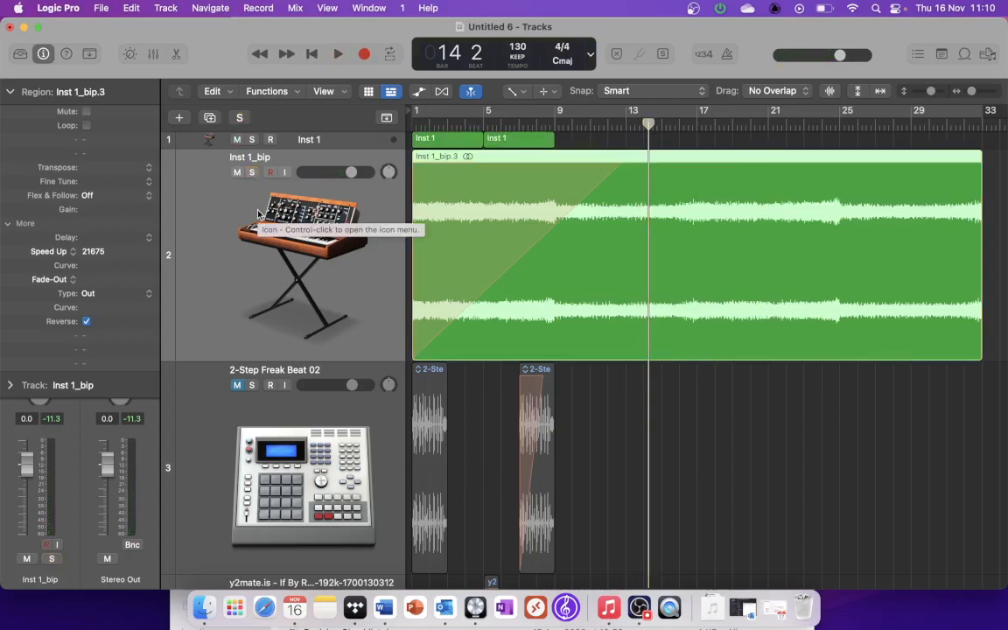
# Step: Mute the Inst 1_bip track and unmute the 2-Step Freak Beat 02 track
pyautogui.scroll(-10, 258, 214)
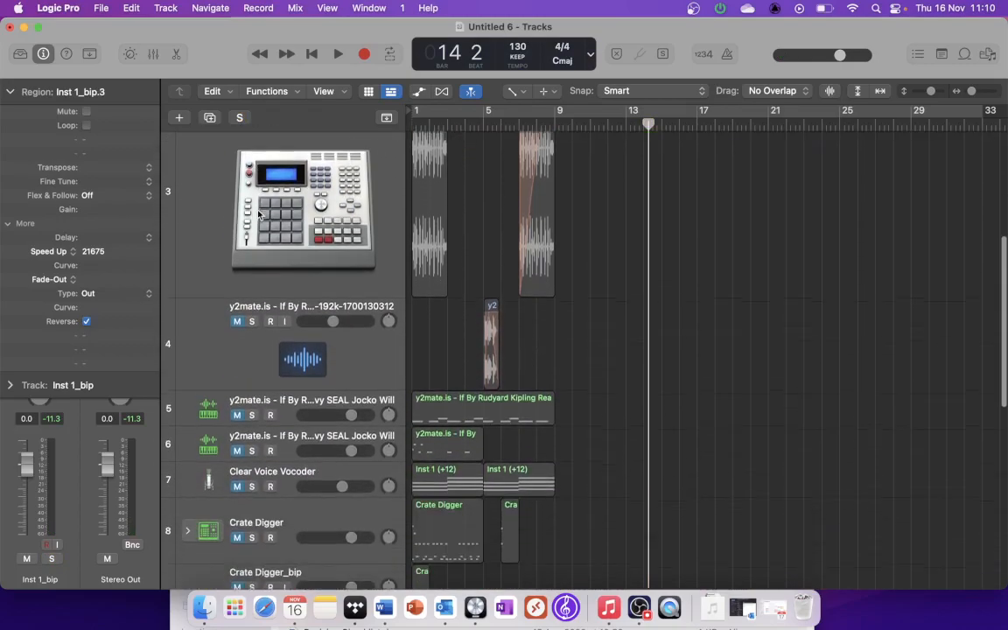
pyautogui.scroll(-12, 258, 213)
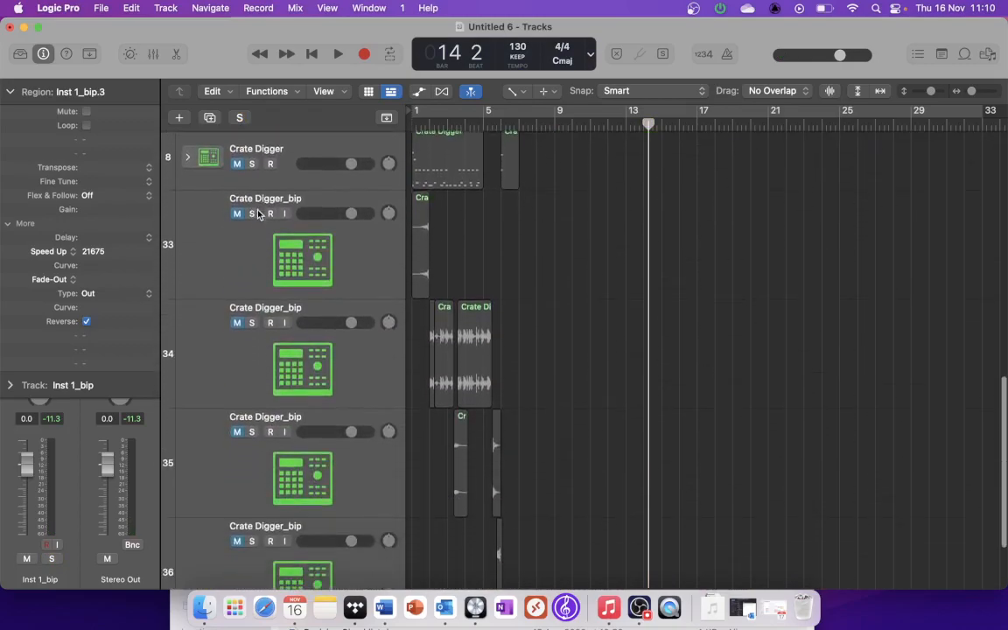
pyautogui.scroll(20, 258, 214)
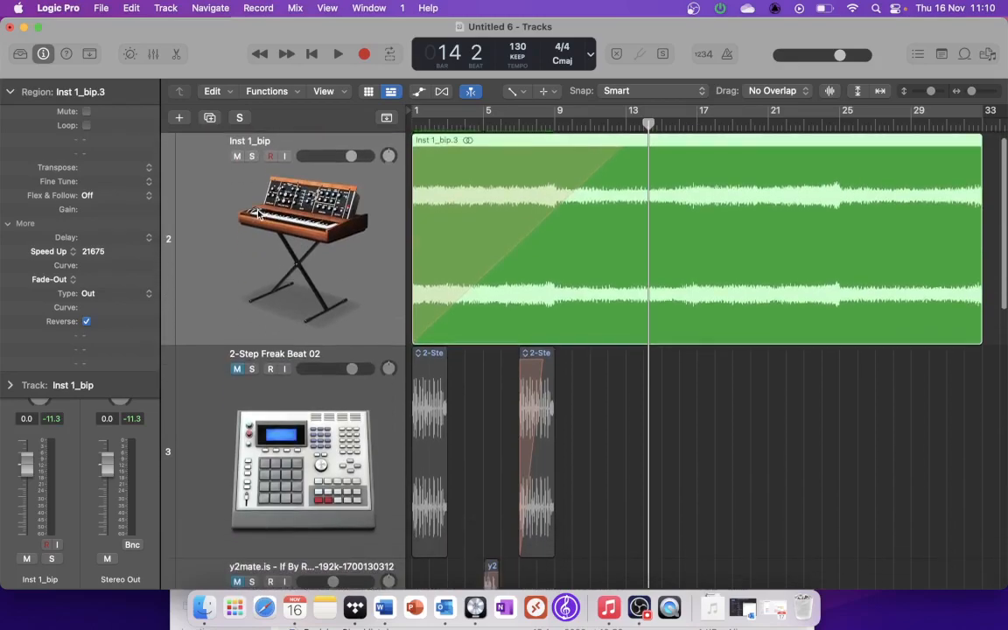
pyautogui.click(237, 172)
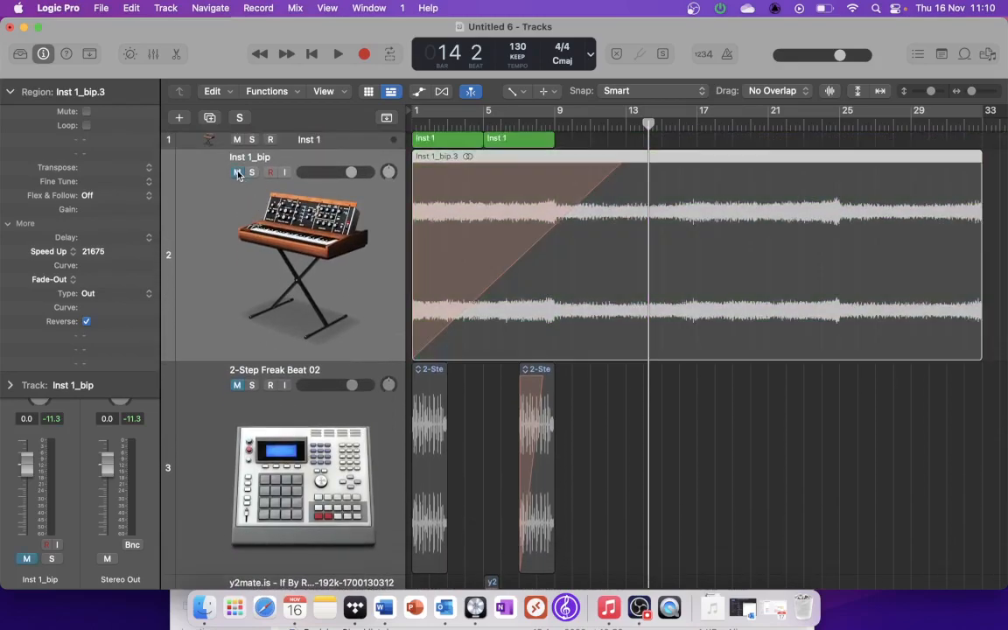
pyautogui.scroll(-2, 240, 228)
pyautogui.click(235, 323)
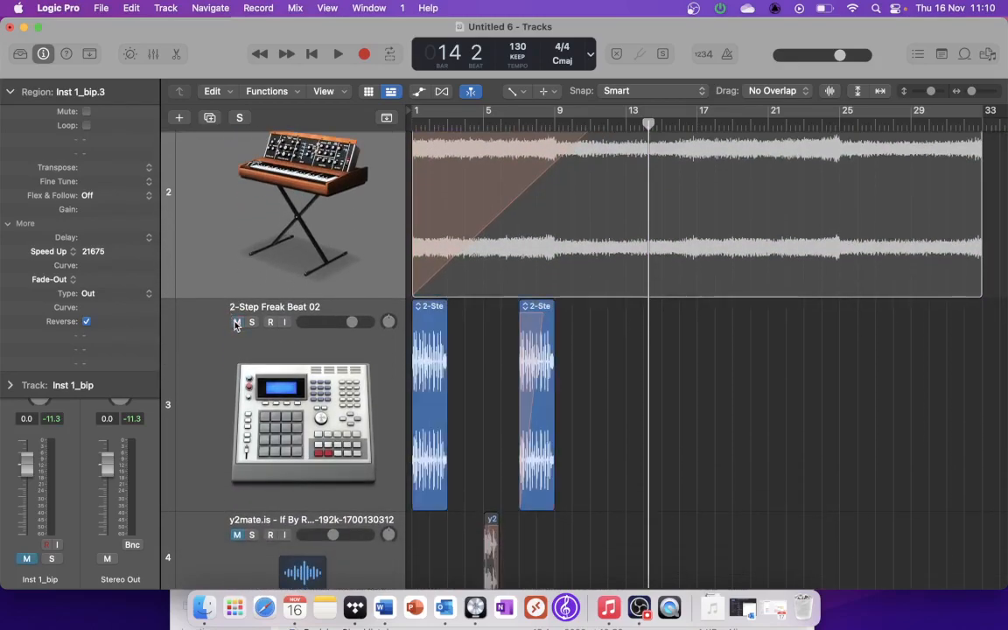
# Step: Set a cycle range from bar 1 to bar 3 and play back the 2-Step Freak Beat 02 loop
pyautogui.moveTo(416, 112); pyautogui.dragTo(451, 112)
pyautogui.scroll(-20, 312, 267)
pyautogui.scroll(20, 312, 266)
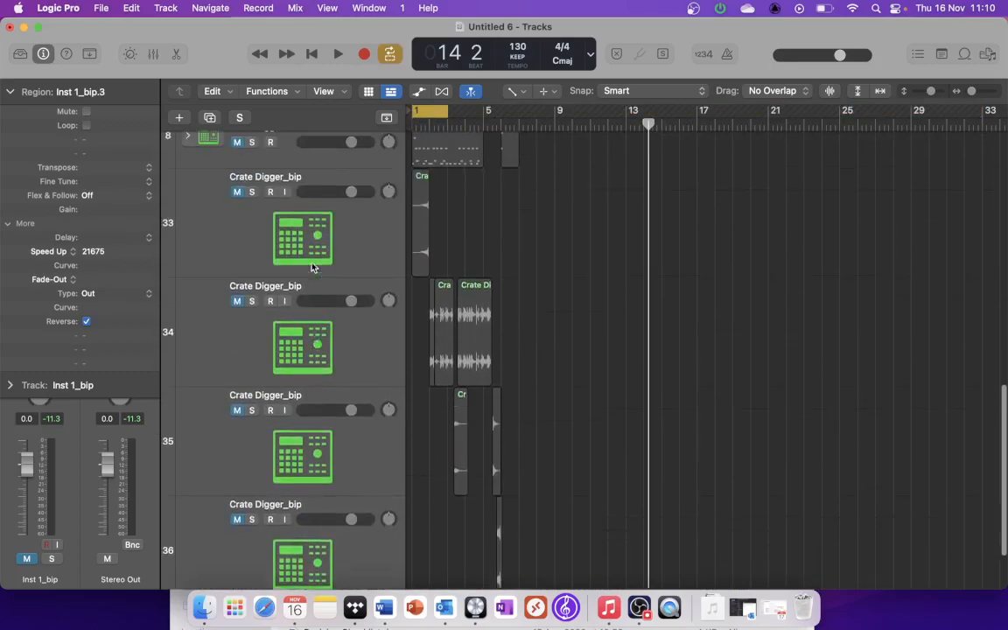
pyautogui.press('space')
pyautogui.scroll(1, 312, 263)
pyautogui.press('space')
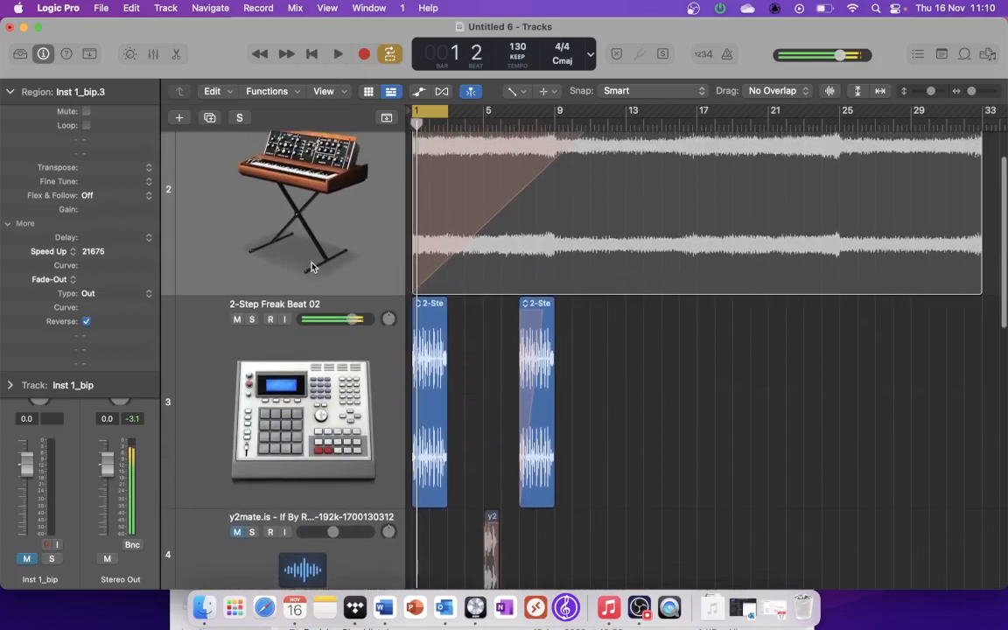
pyautogui.press('space')
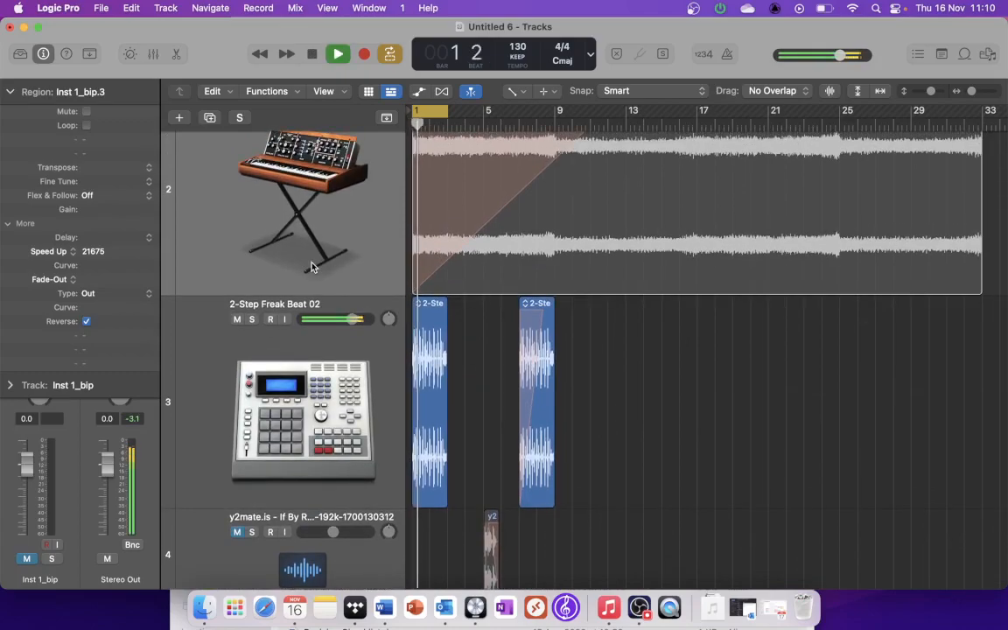
# Step: Audition the Clear Voice Vocoder track in solo, stop playback and unsolo it
pyautogui.scroll(-15, 289, 341)
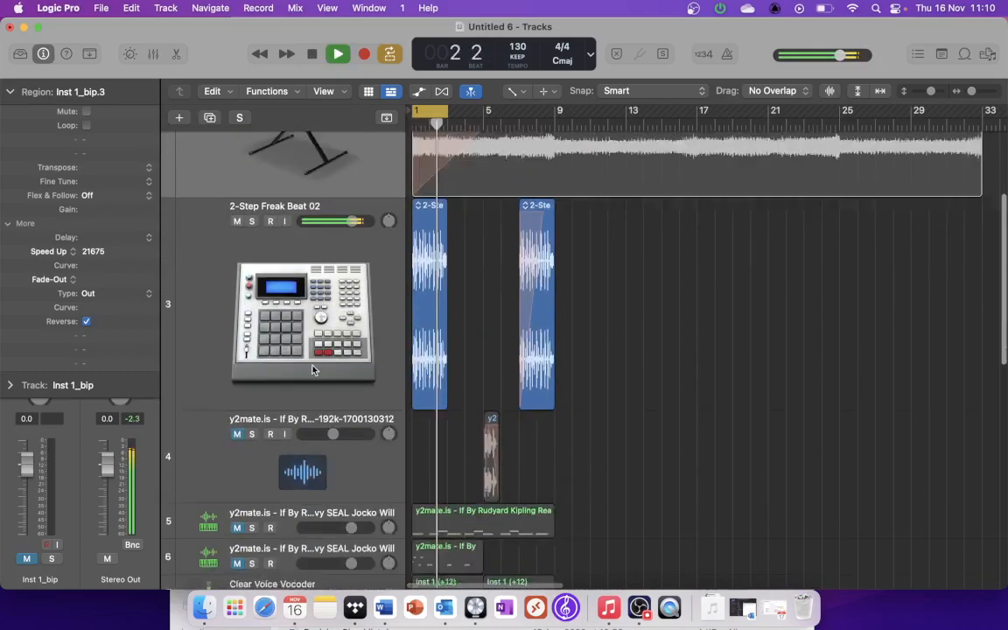
pyautogui.click(252, 425)
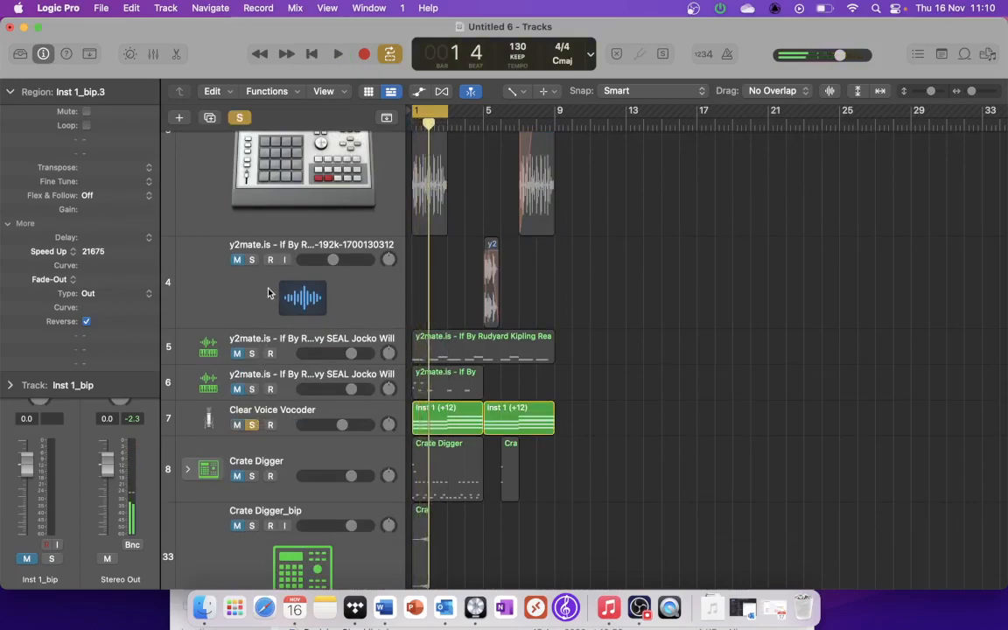
pyautogui.press('space')
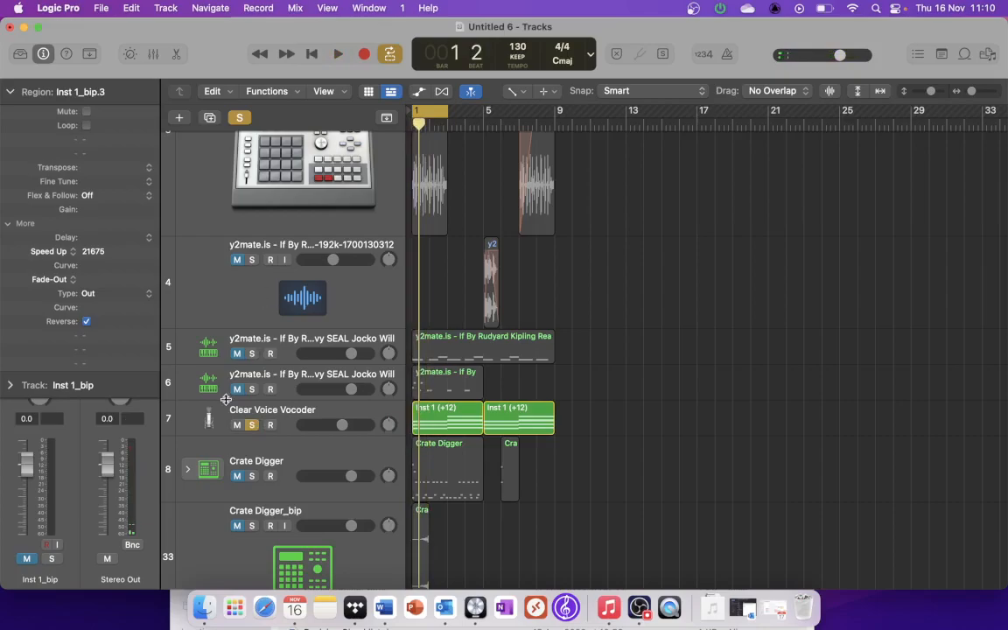
pyautogui.click(252, 425)
# Step: Solo both y2mate.is sampler tracks, Inst 1 and 2-Step Freak Beat 02, and play them together in the cycle range
pyautogui.click(251, 389)
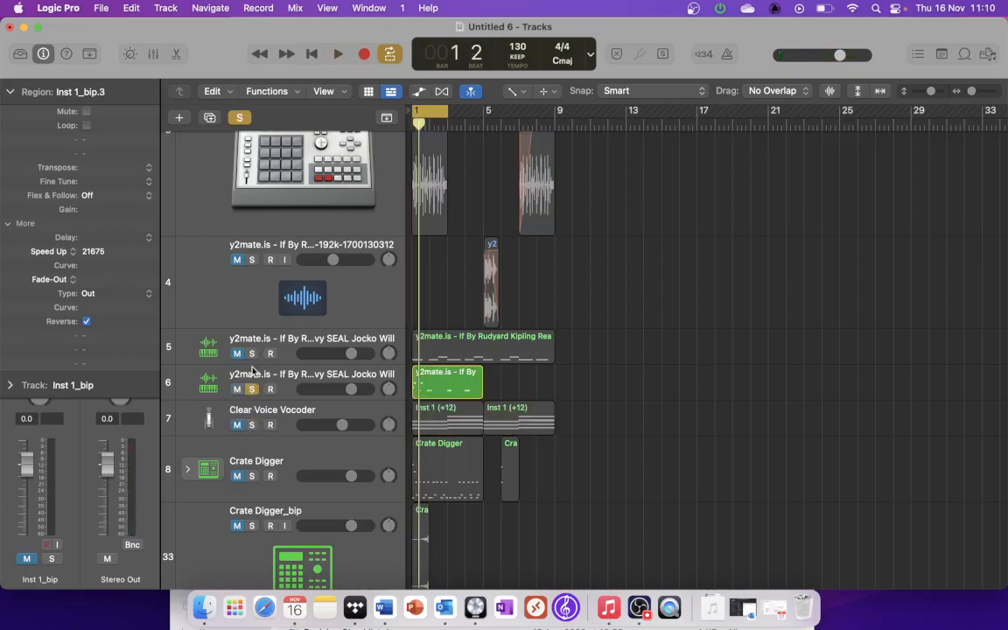
pyautogui.click(252, 353)
pyautogui.press('space')
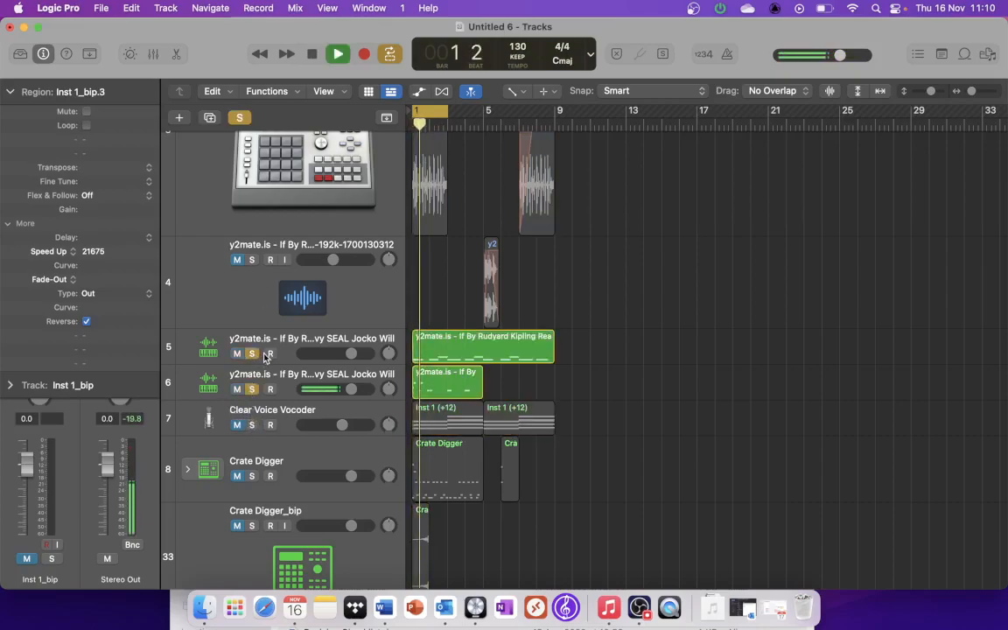
pyautogui.scroll(2, 264, 357)
pyautogui.scroll(10, 264, 358)
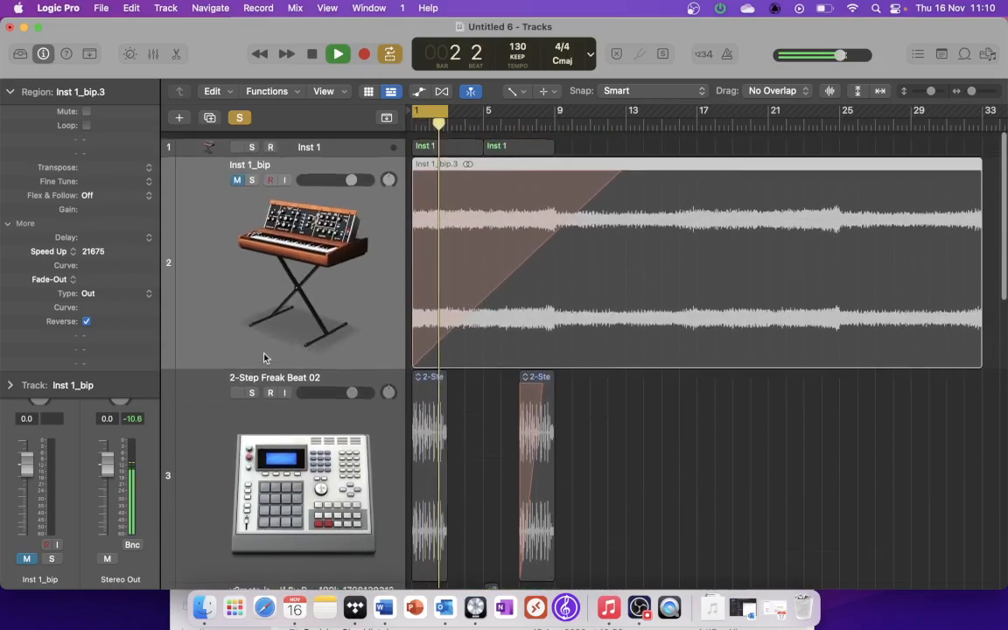
pyautogui.click(252, 140)
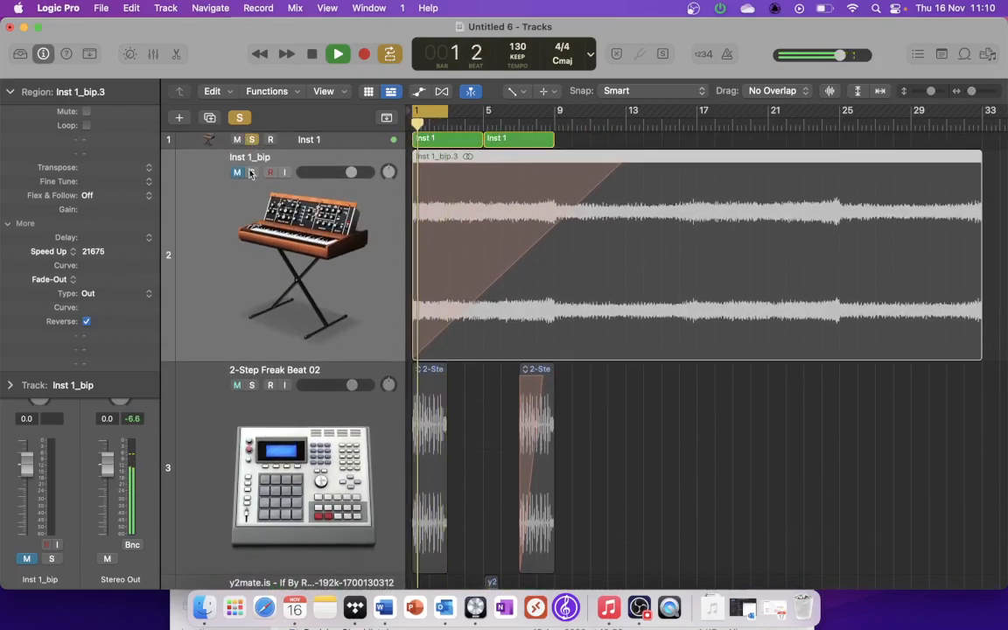
pyautogui.click(252, 386)
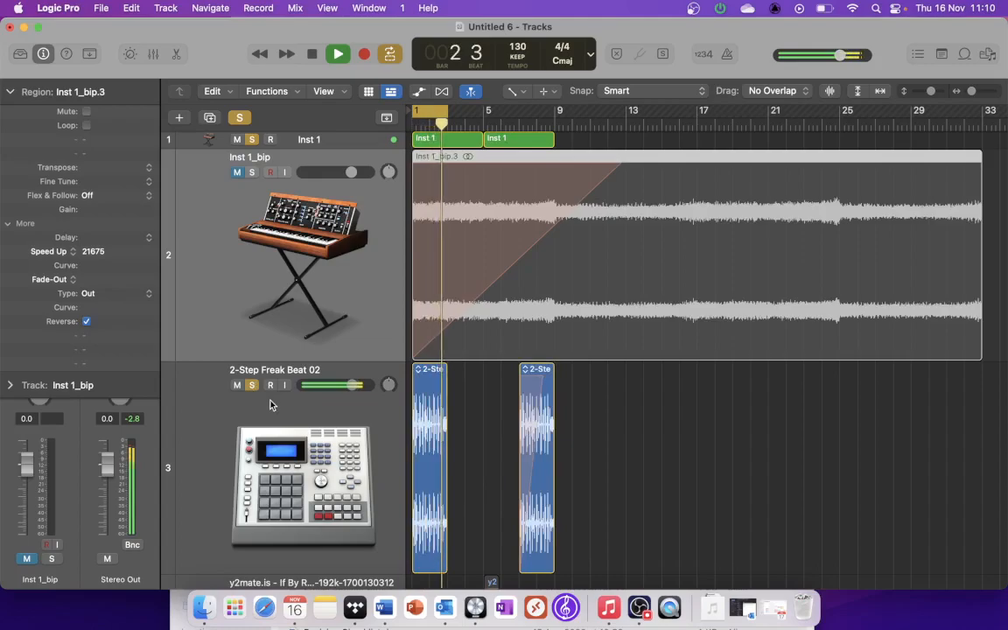
# Step: Insert a stereo Remix FX plug-in on the Stereo Out channel and move its window clear of the screen edge
pyautogui.click(154, 54)
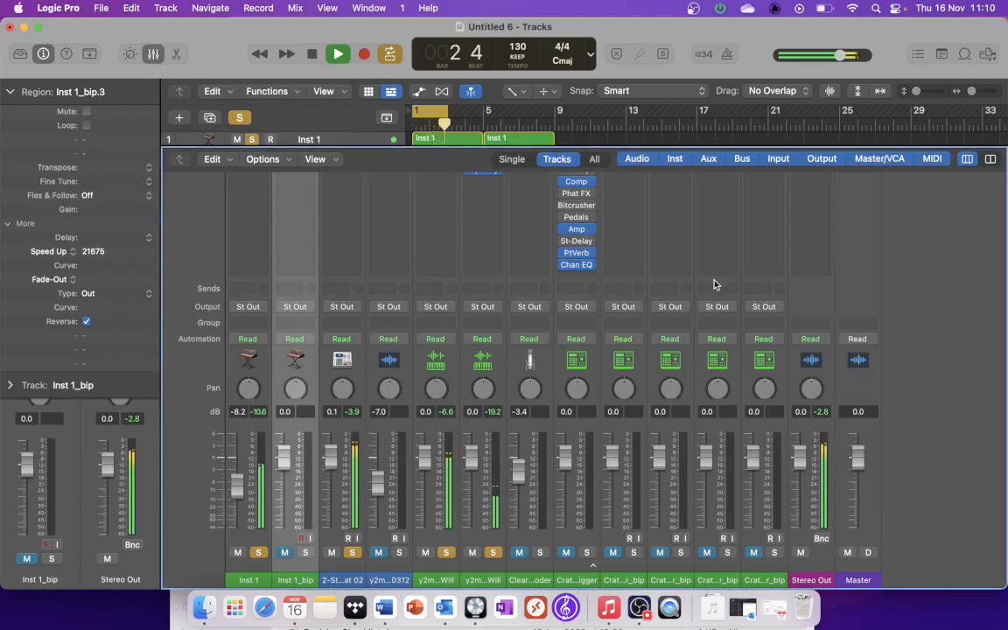
pyautogui.click(819, 219)
pyautogui.moveTo(838, 465)
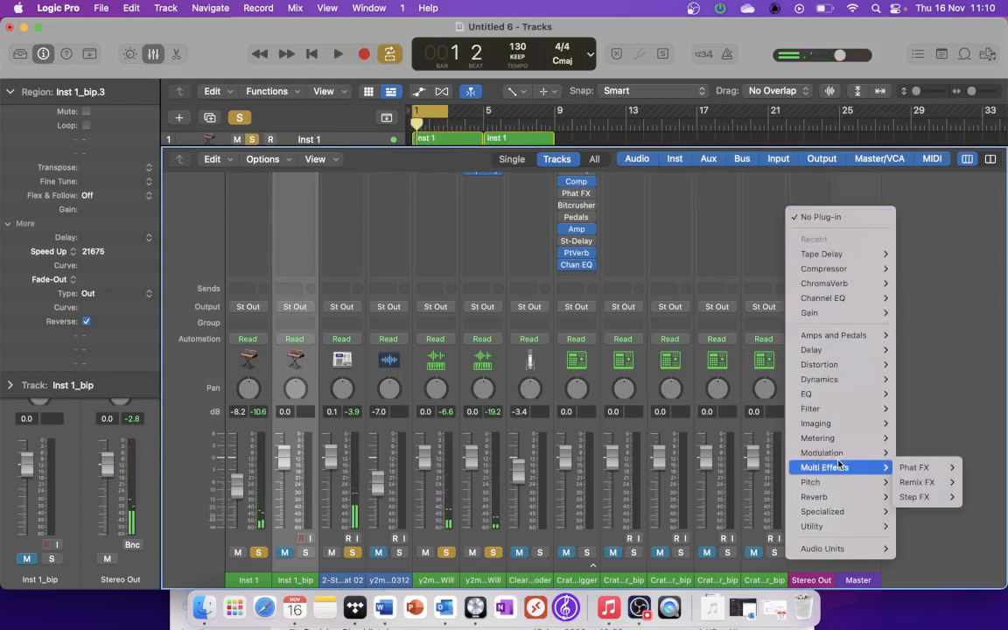
pyautogui.moveTo(923, 483)
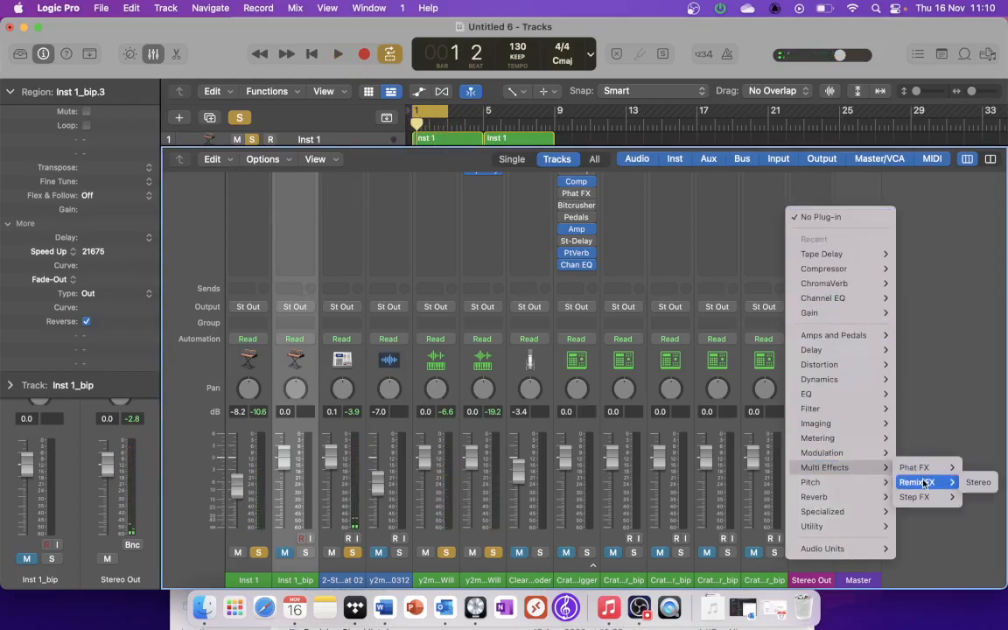
pyautogui.click(977, 482)
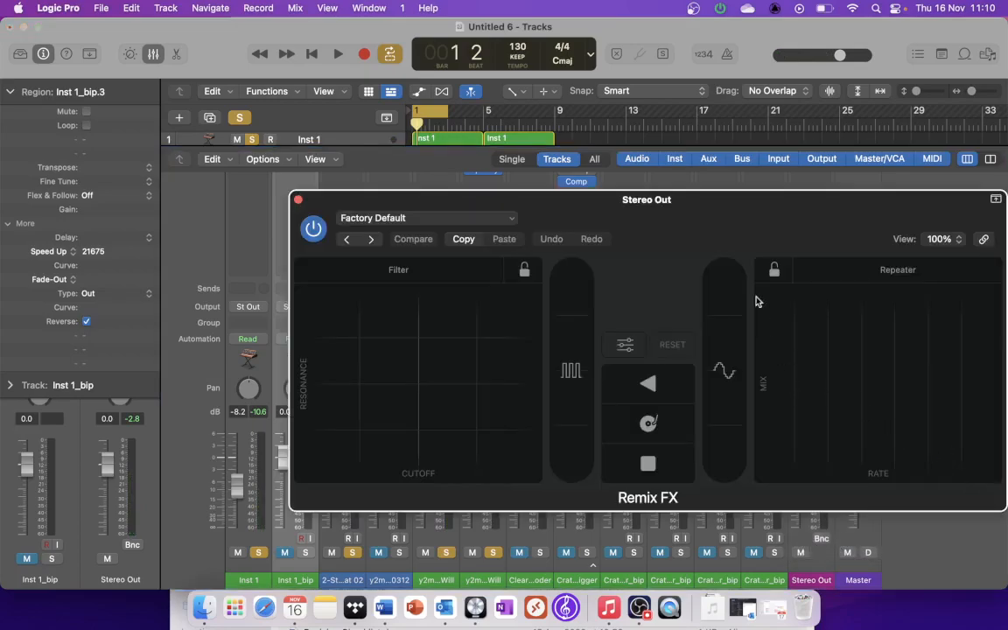
pyautogui.moveTo(710, 206); pyautogui.dragTo(636, 185)
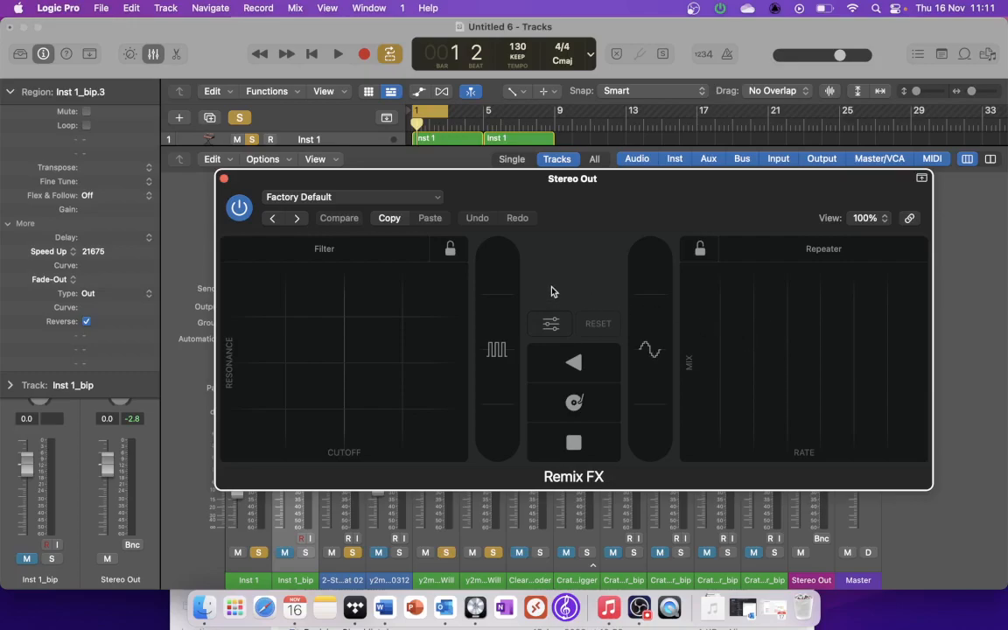
# Step: Play the cycle and try Remix FX's tape stop, scratch and reverse effects on the mix
pyautogui.press('space')
pyautogui.click(596, 453)
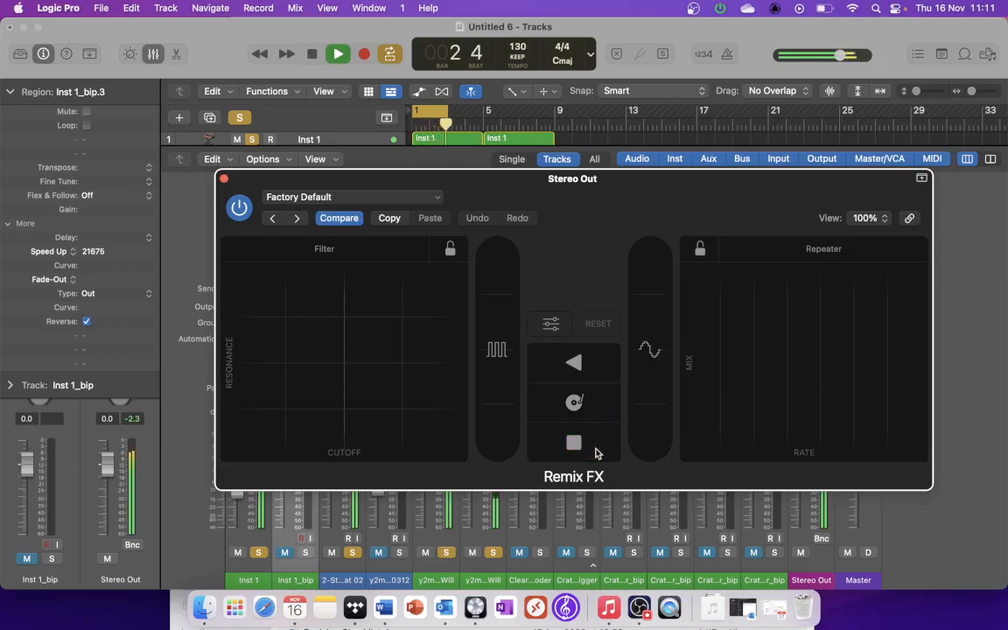
pyautogui.click(560, 454)
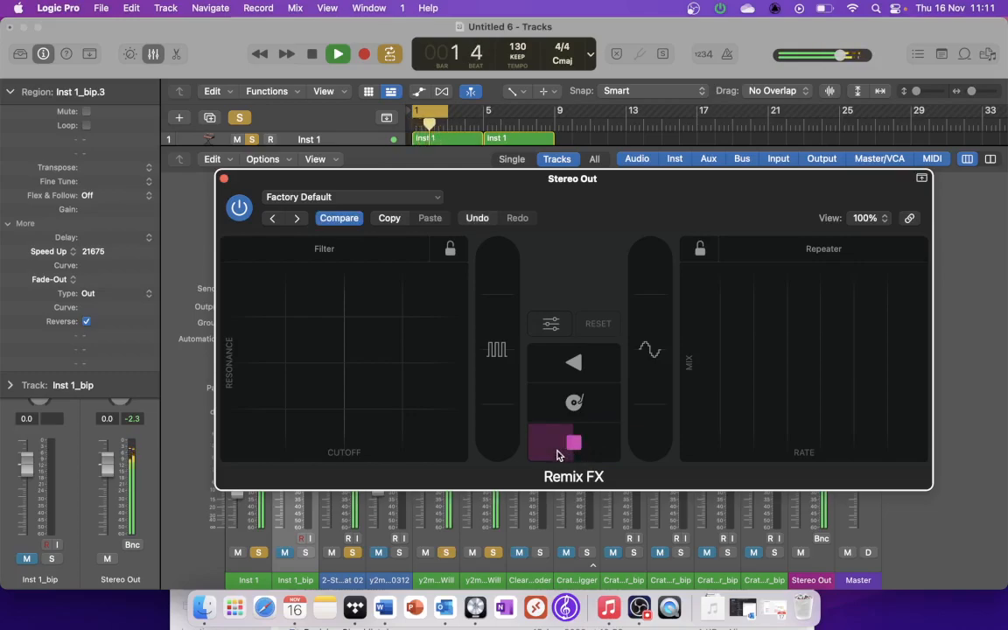
pyautogui.click(574, 407)
pyautogui.click(560, 413)
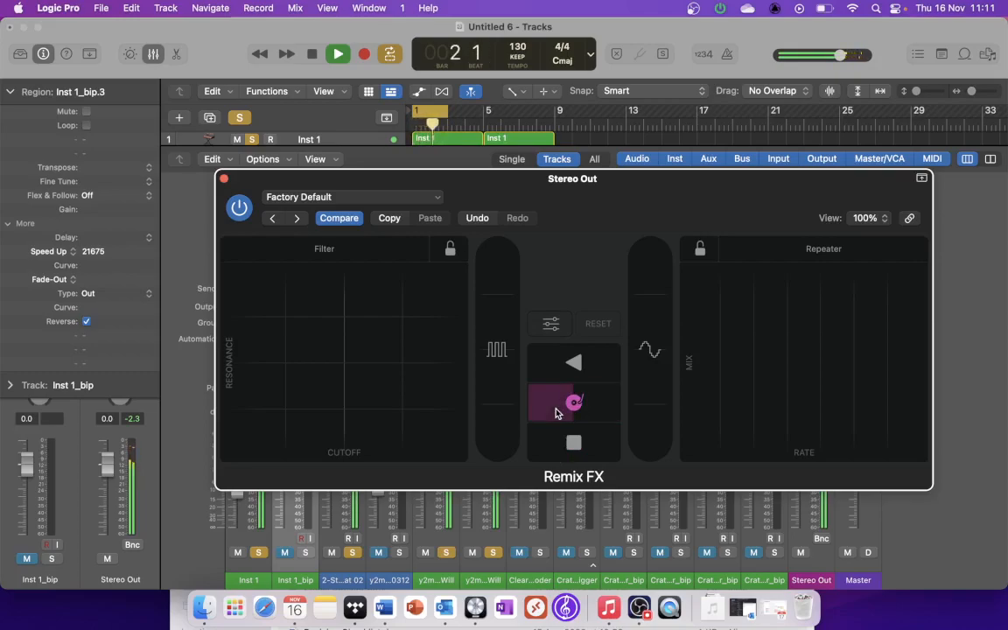
pyautogui.click(574, 405)
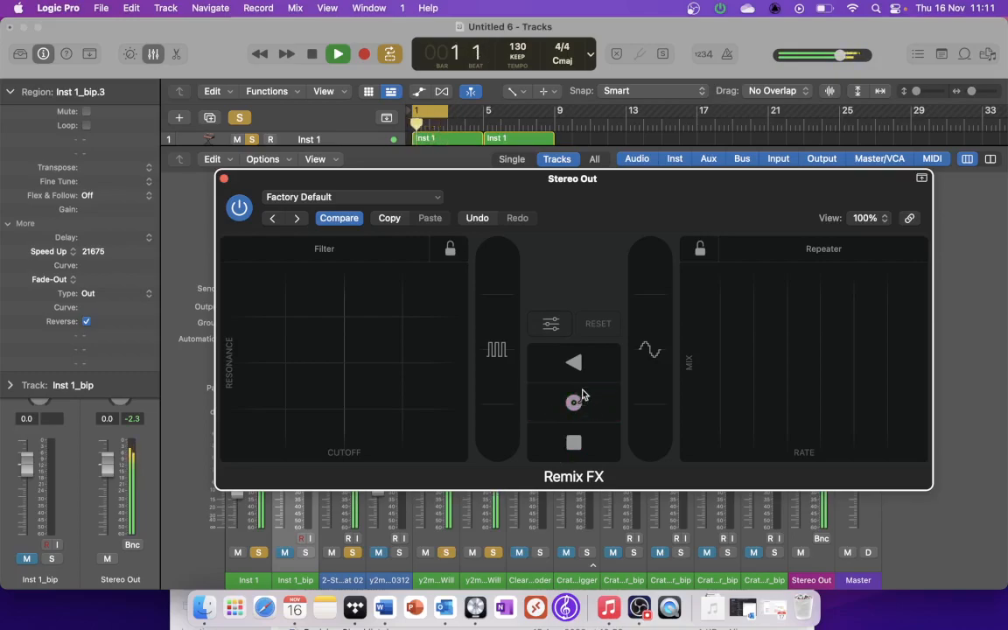
pyautogui.click(582, 363)
pyautogui.click(560, 367)
# Step: Try out Remix FX's Downsampler and Gater at various amounts during playback
pyautogui.moveTo(652, 411); pyautogui.dragTo(652, 347)
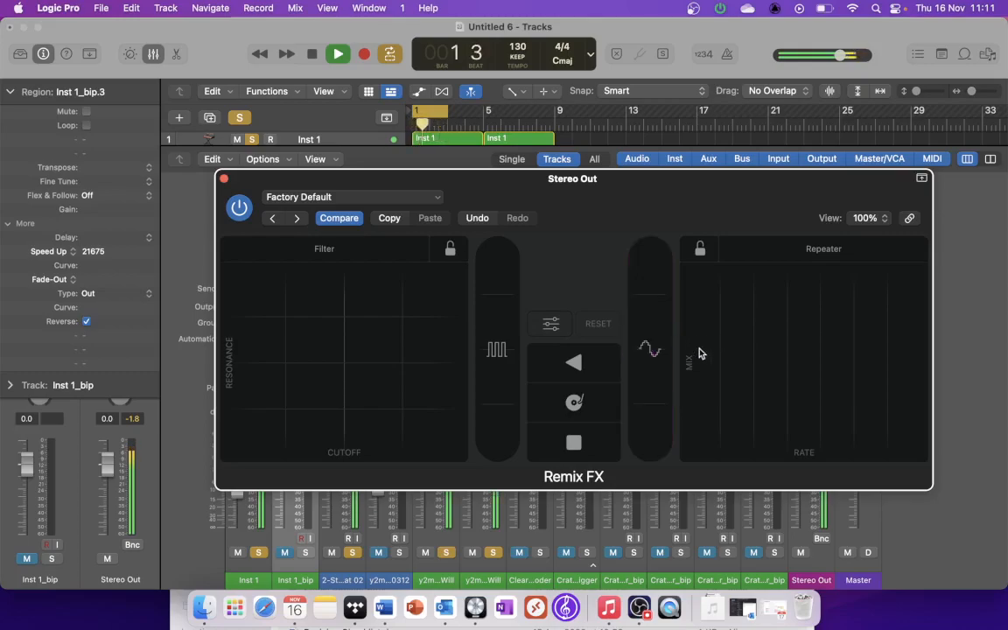
pyautogui.moveTo(506, 379); pyautogui.dragTo(497, 216)
pyautogui.moveTo(498, 403); pyautogui.dragTo(496, 310)
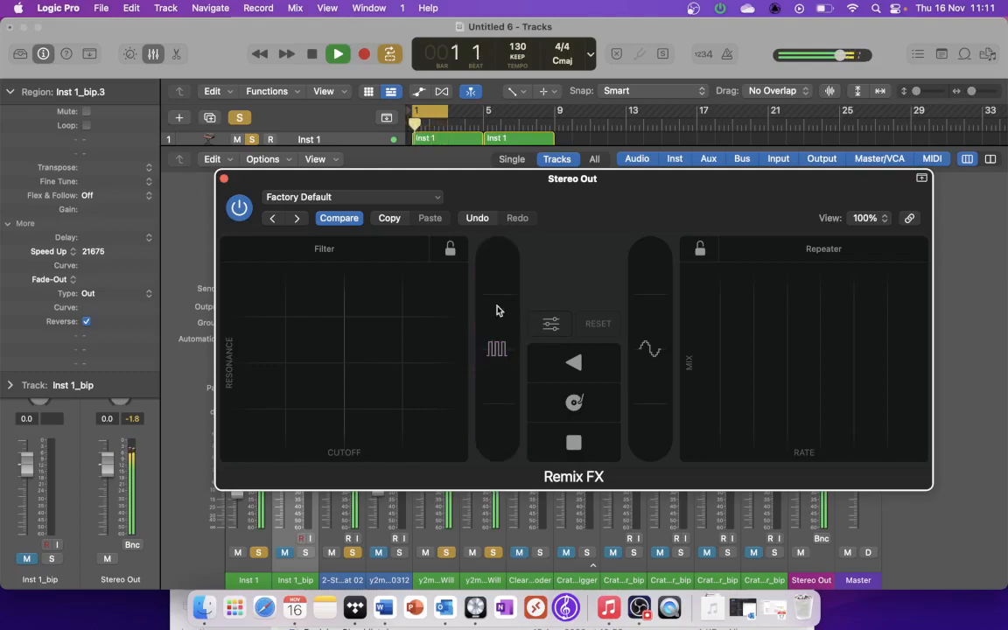
pyautogui.moveTo(495, 419)
pyautogui.mouseDown()
pyautogui.moveTo(492, 410)
pyautogui.moveTo(497, 417)
pyautogui.mouseUp()
pyautogui.moveTo(496, 368); pyautogui.dragTo(495, 325)
# Step: Try Remix FX's Repeater at various rate and mix amounts, stop playback and close the plug-in window
pyautogui.moveTo(720, 371); pyautogui.dragTo(856, 381)
pyautogui.moveTo(713, 360); pyautogui.dragTo(821, 282)
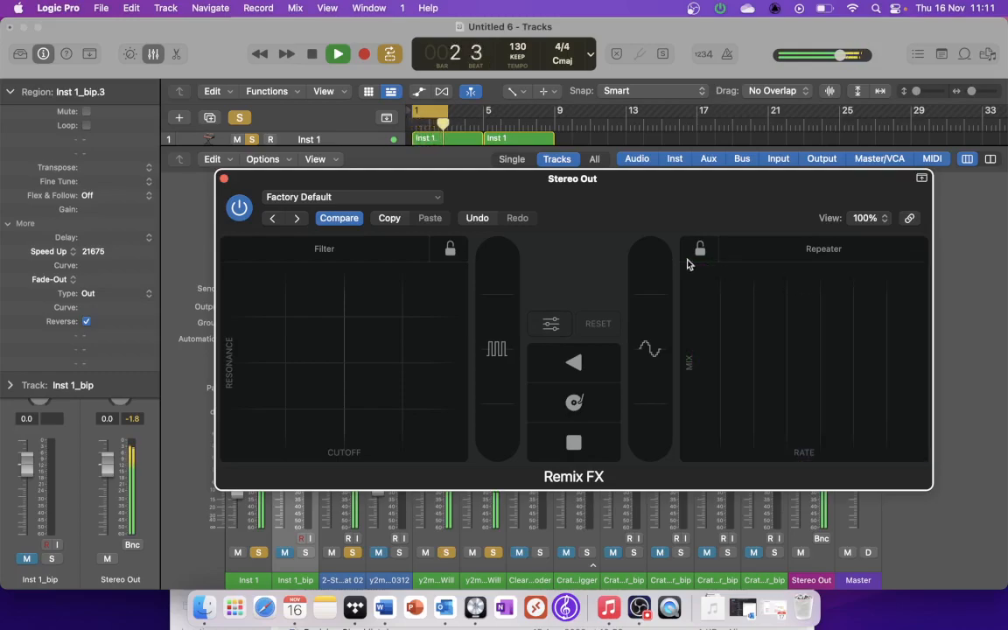
pyautogui.press('space')
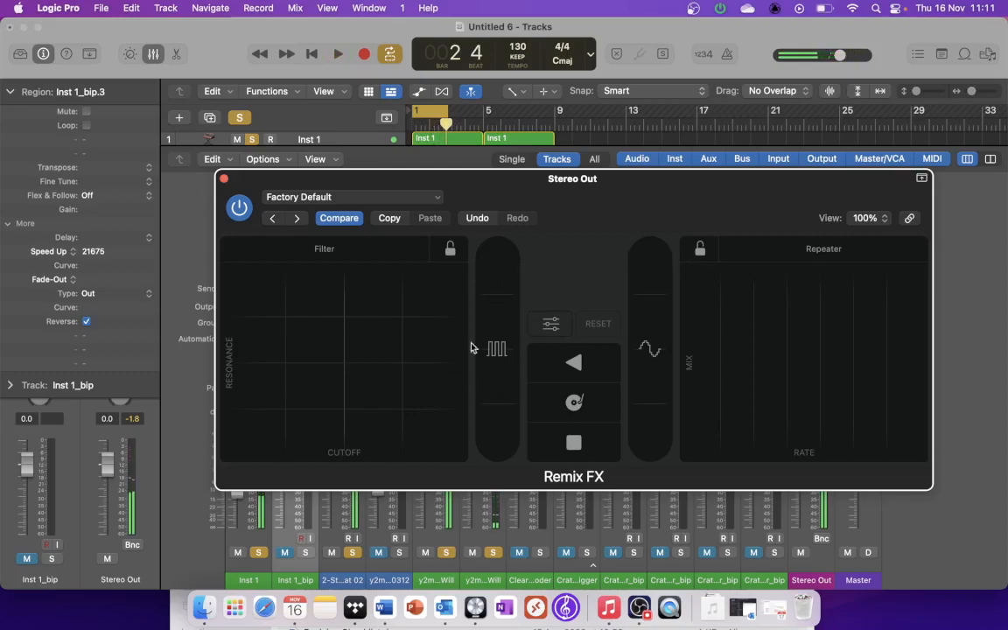
pyautogui.click(224, 180)
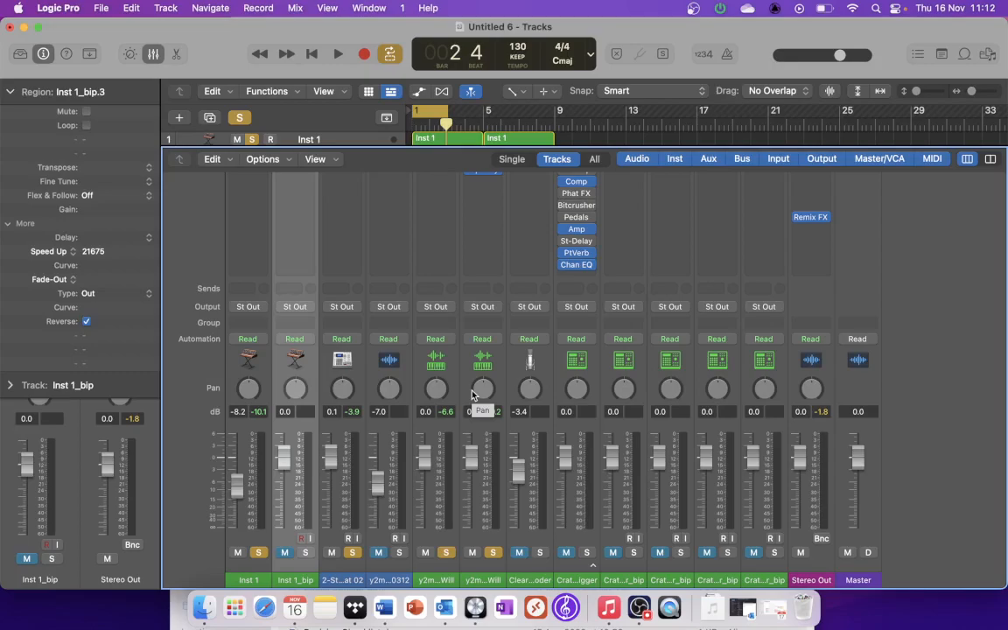
pyautogui.click(637, 613)
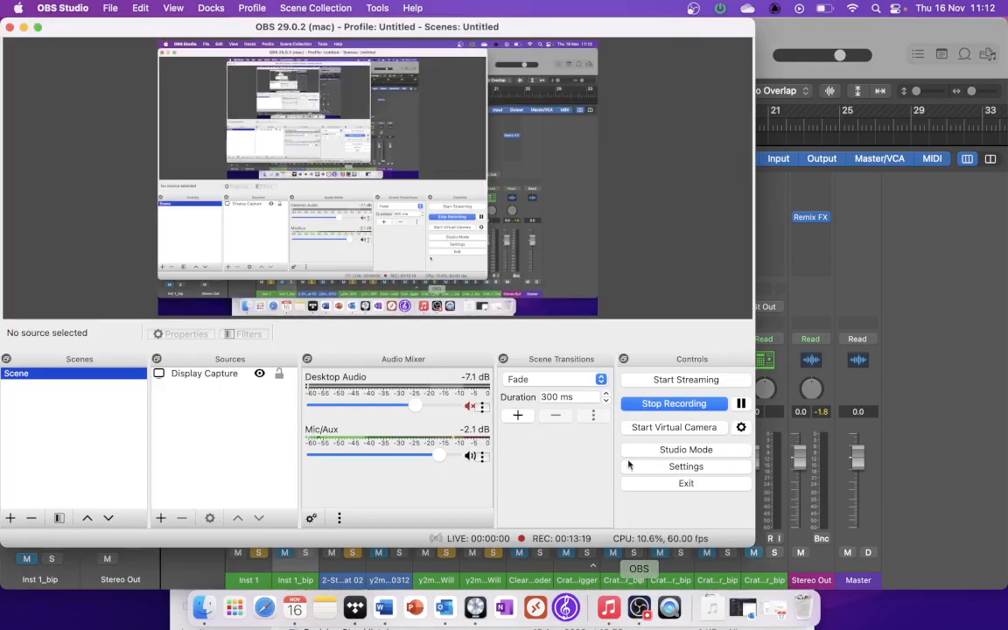